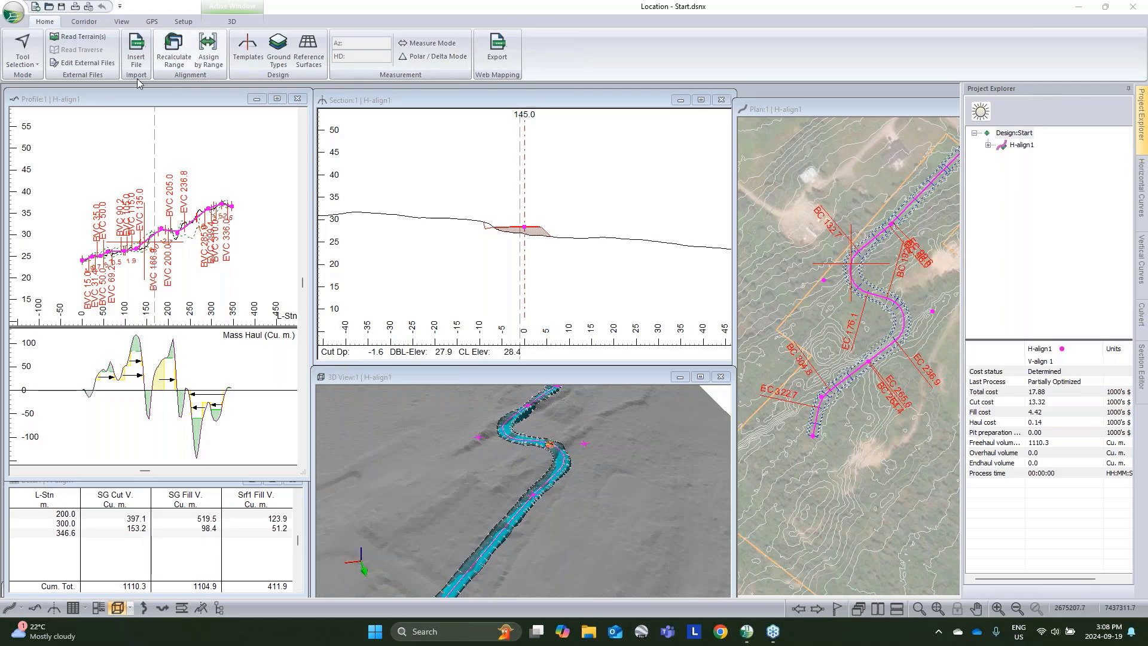
pyautogui.click(208, 51)
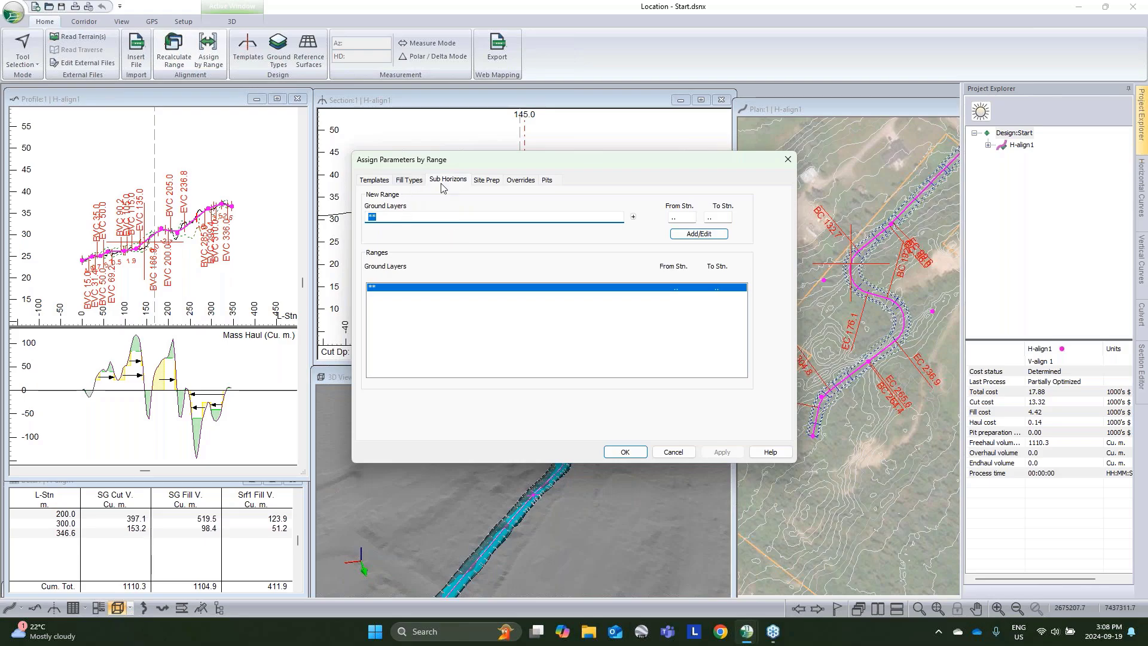
pyautogui.click(673, 452)
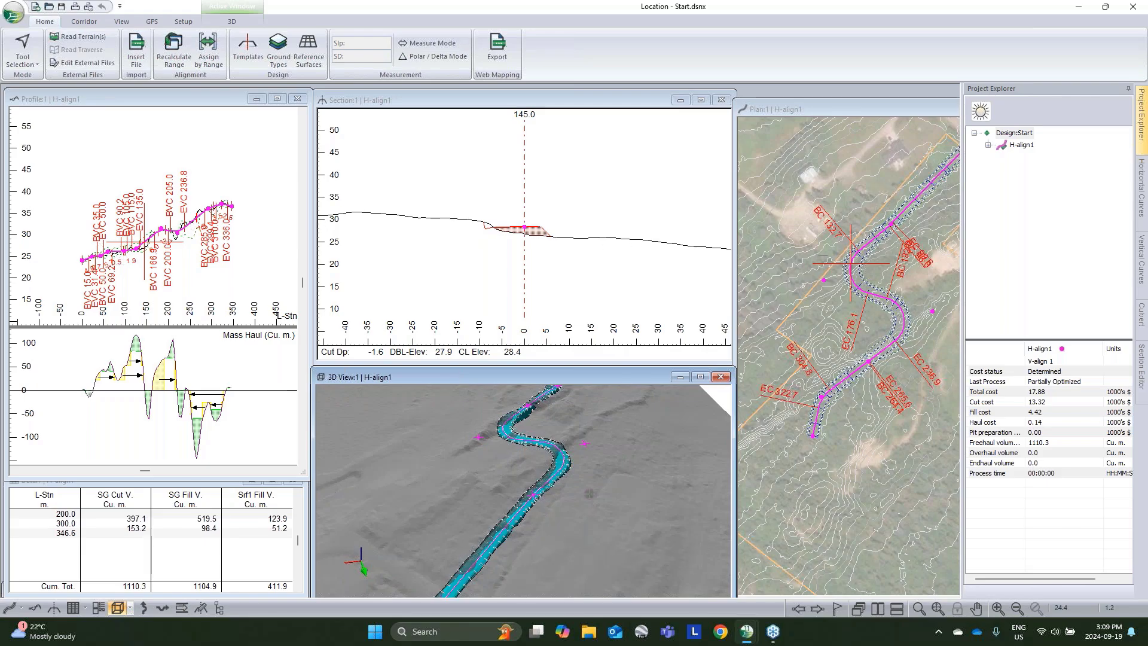
pyautogui.click(800, 381)
pyautogui.moveTo(801, 381); pyautogui.dragTo(761, 457)
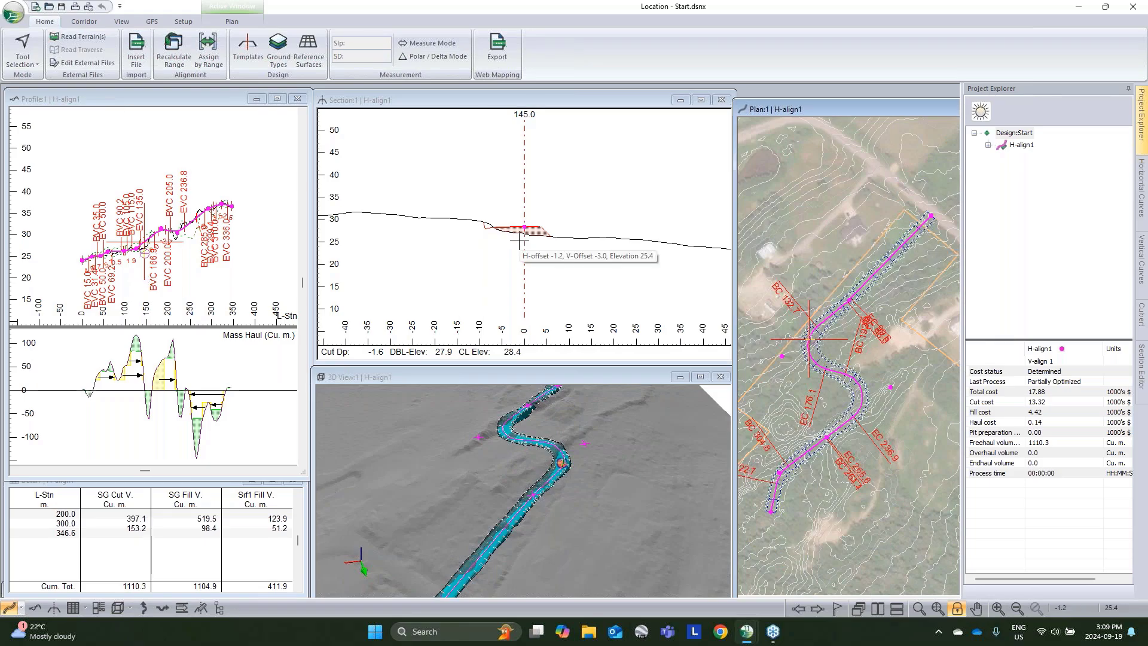
# Step: Turn the subgrade fill area hatching off and back on in the section at station 145.0
pyautogui.scroll(3, 519, 241)
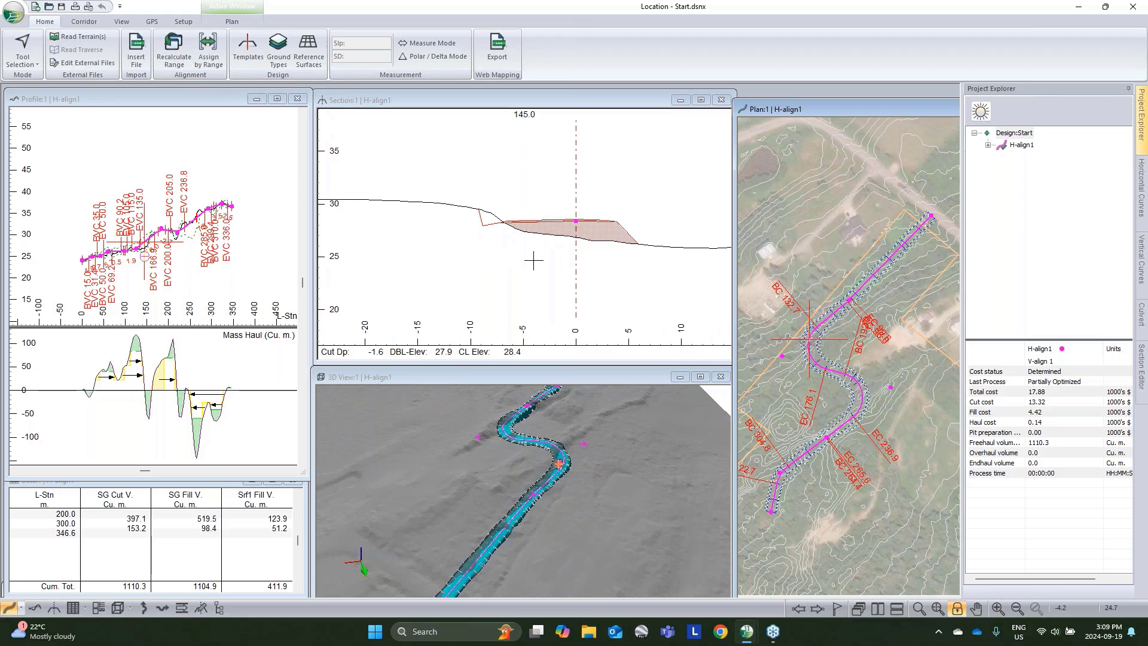
pyautogui.rightClick(601, 224)
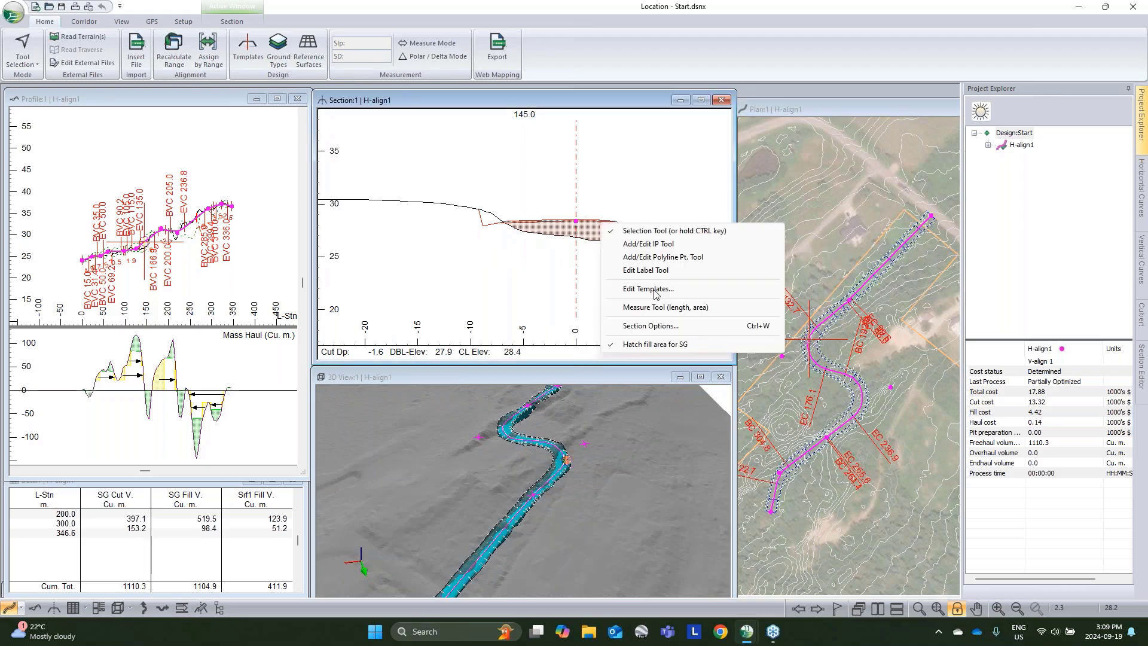
pyautogui.click(658, 344)
pyautogui.rightClick(599, 223)
pyautogui.click(658, 344)
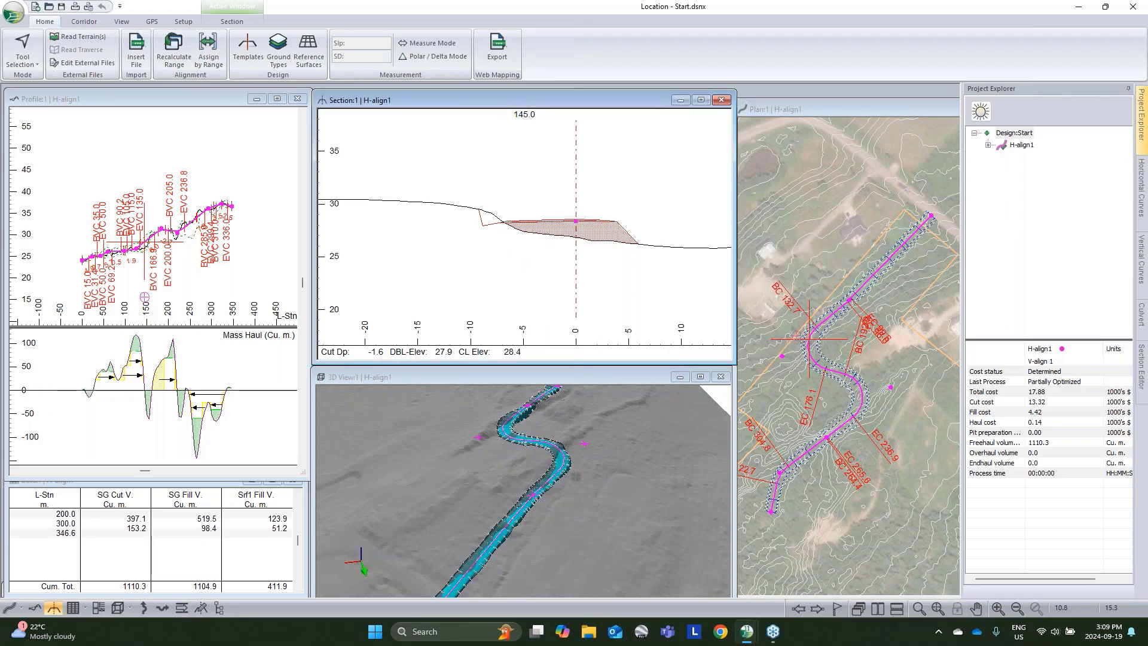
# Step: Hatch the subgrade cut area in the section at station 145.0 and inspect the cut and fill areas
pyautogui.rightClick(496, 218)
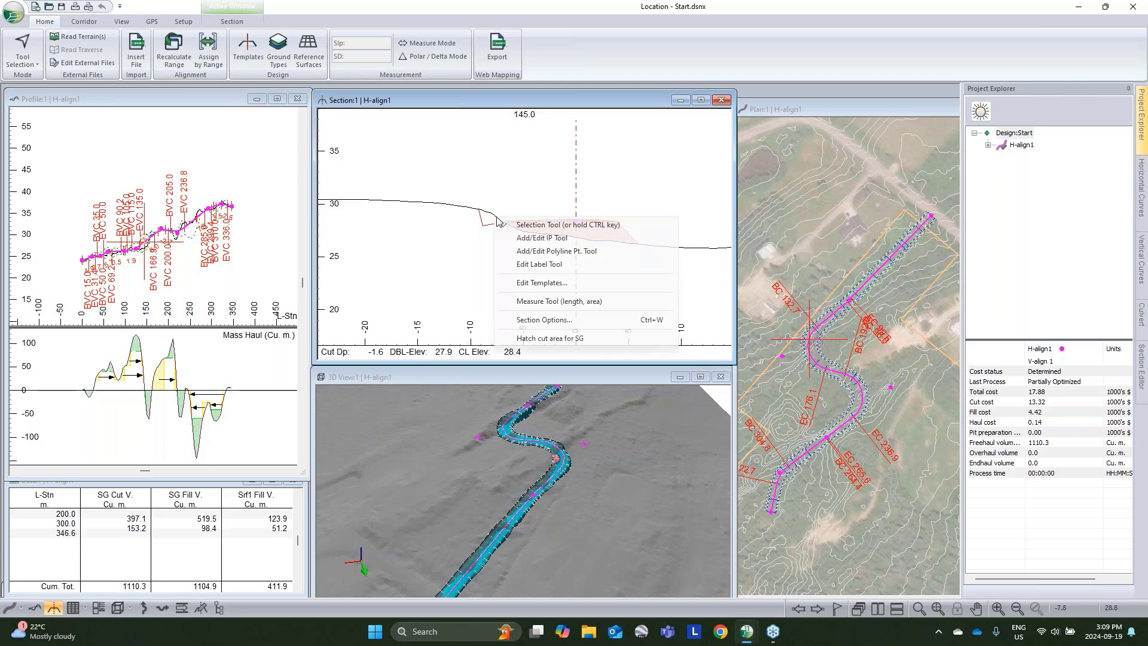
pyautogui.click(571, 338)
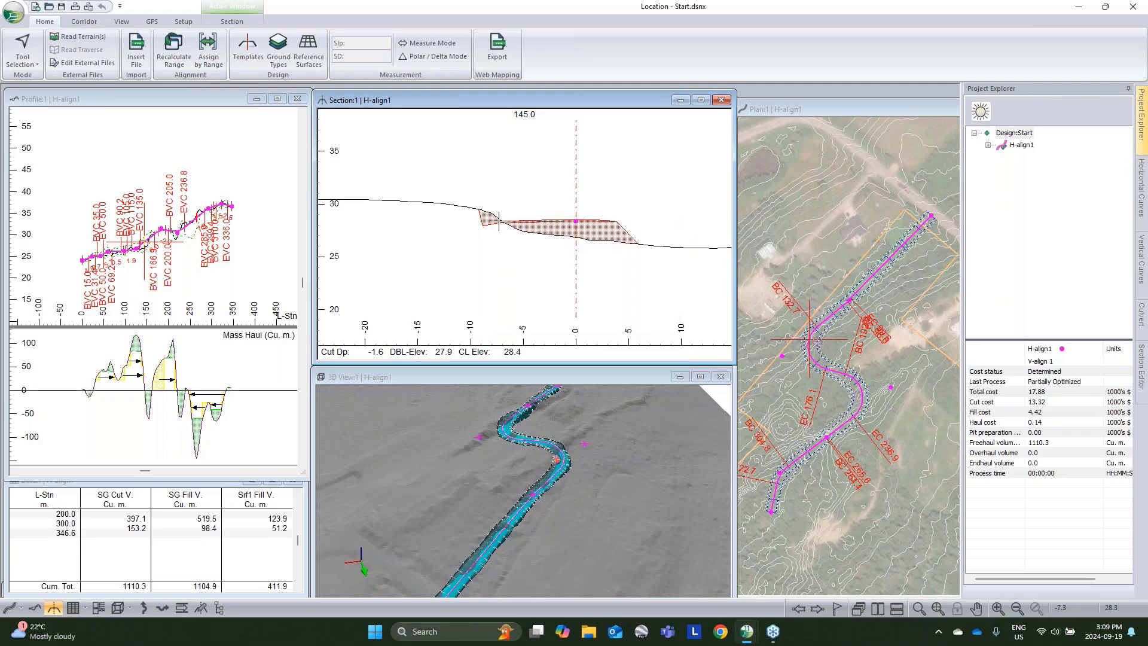
pyautogui.scroll(1, 497, 218)
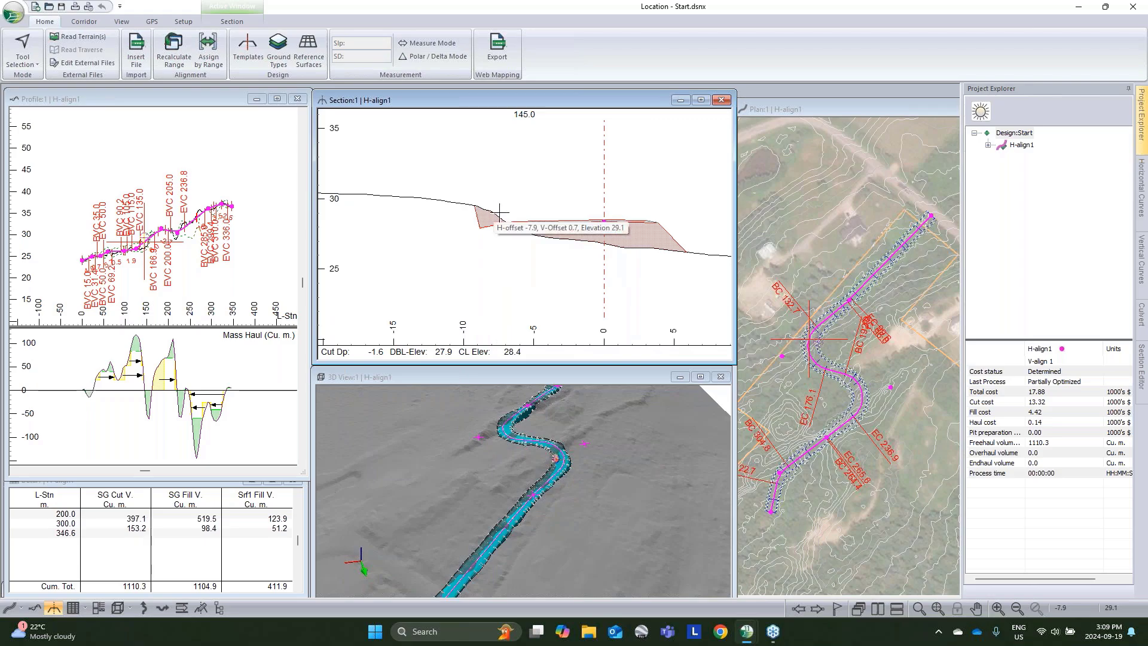
pyautogui.moveTo(688, 251)
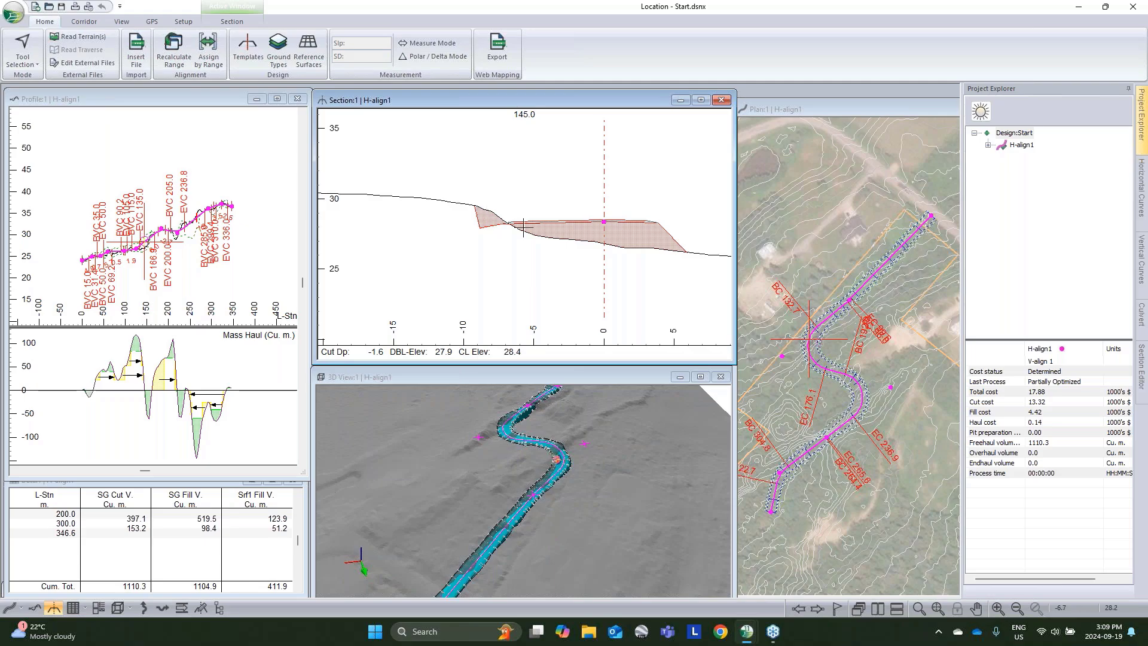
pyautogui.moveTo(691, 264); pyautogui.dragTo(671, 266, button='middle')
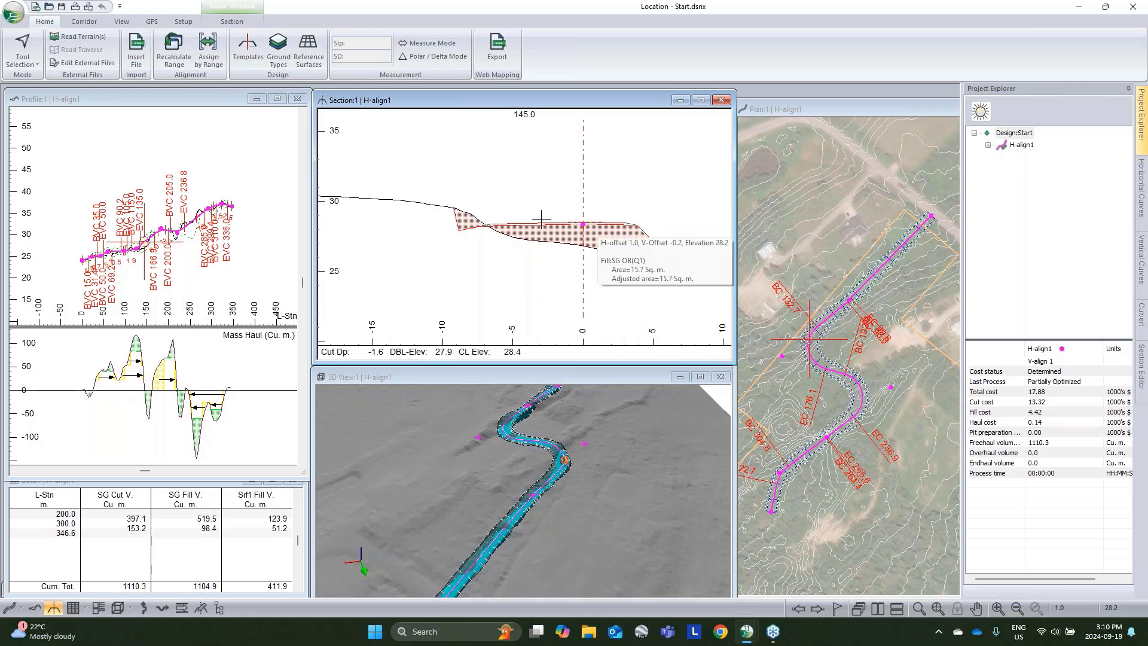
# Step: Set the overburden removal depth from topo to 0.15 in the alignment's site prep range parameters
pyautogui.click(216, 62)
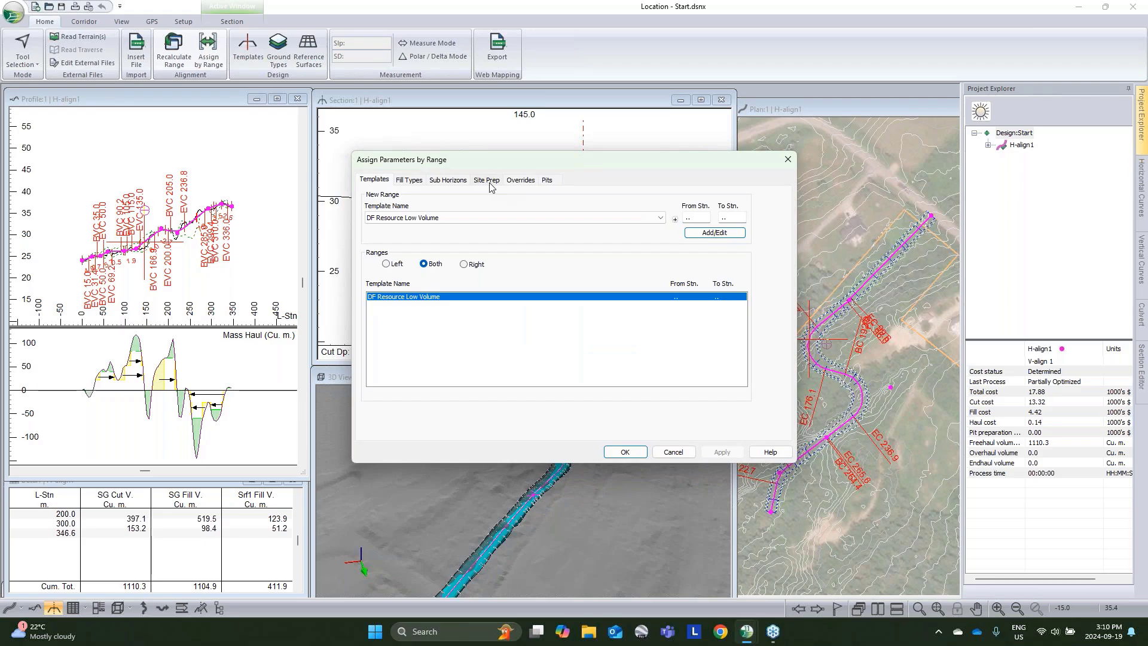
pyautogui.click(489, 181)
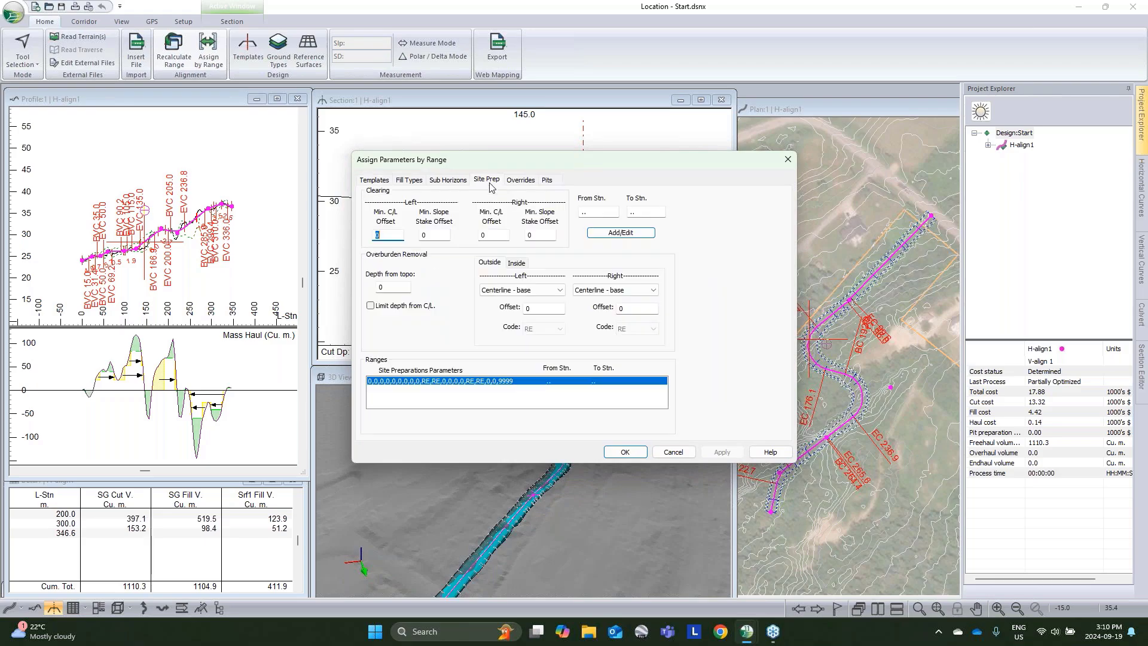
pyautogui.click(399, 288)
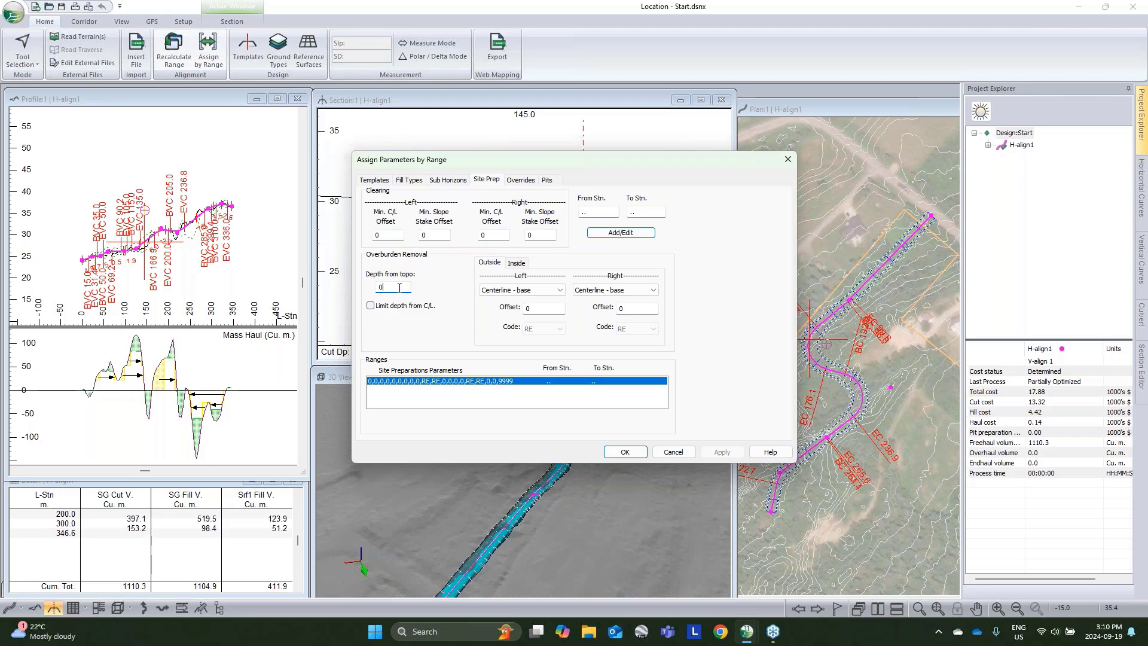
pyautogui.write('.15')
# Step: Set the outside overburden removal limits for both the left and right sides to Slope stake - base
pyautogui.moveTo(529, 156); pyautogui.dragTo(817, 270)
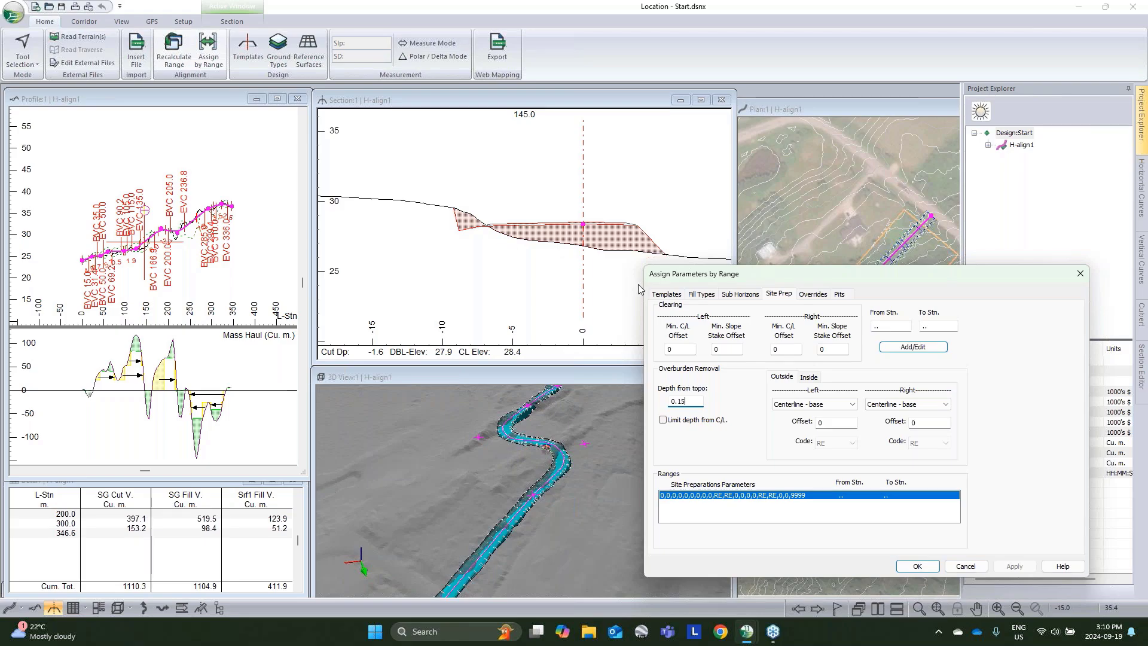
pyautogui.click(837, 406)
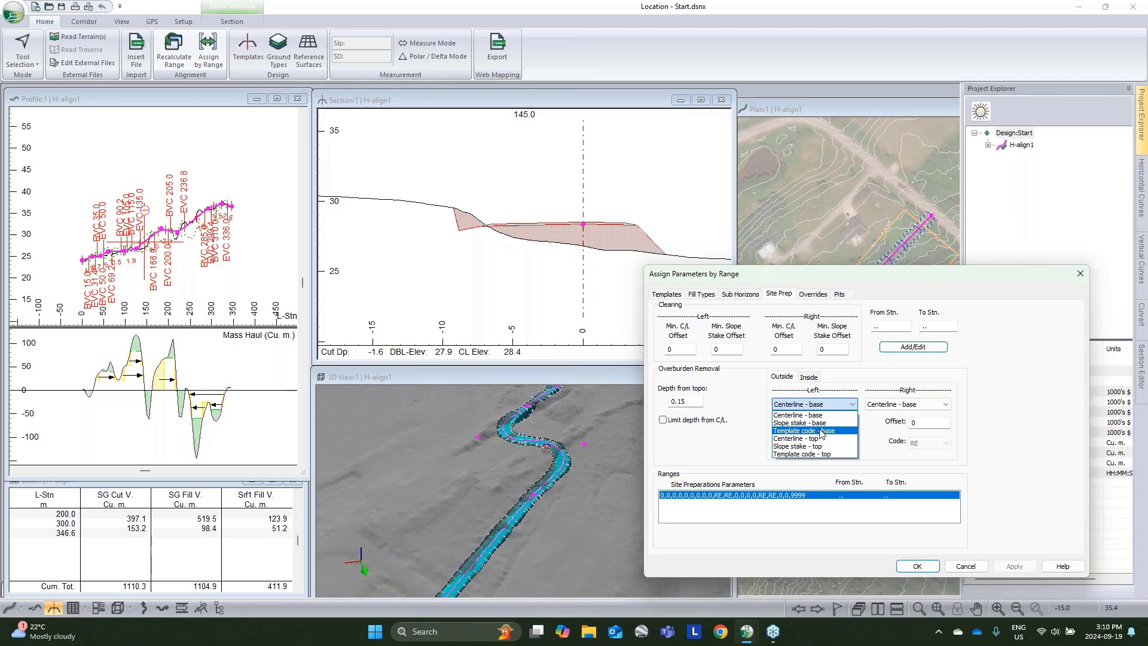
pyautogui.click(821, 430)
pyautogui.click(818, 406)
pyautogui.click(811, 421)
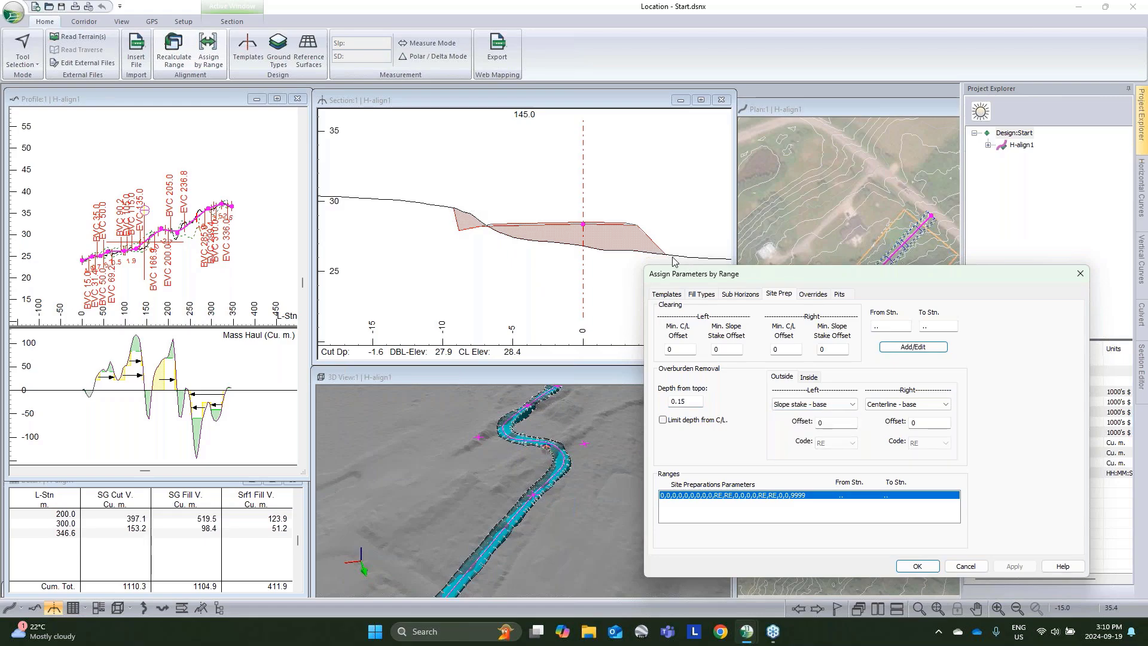
pyautogui.click(921, 404)
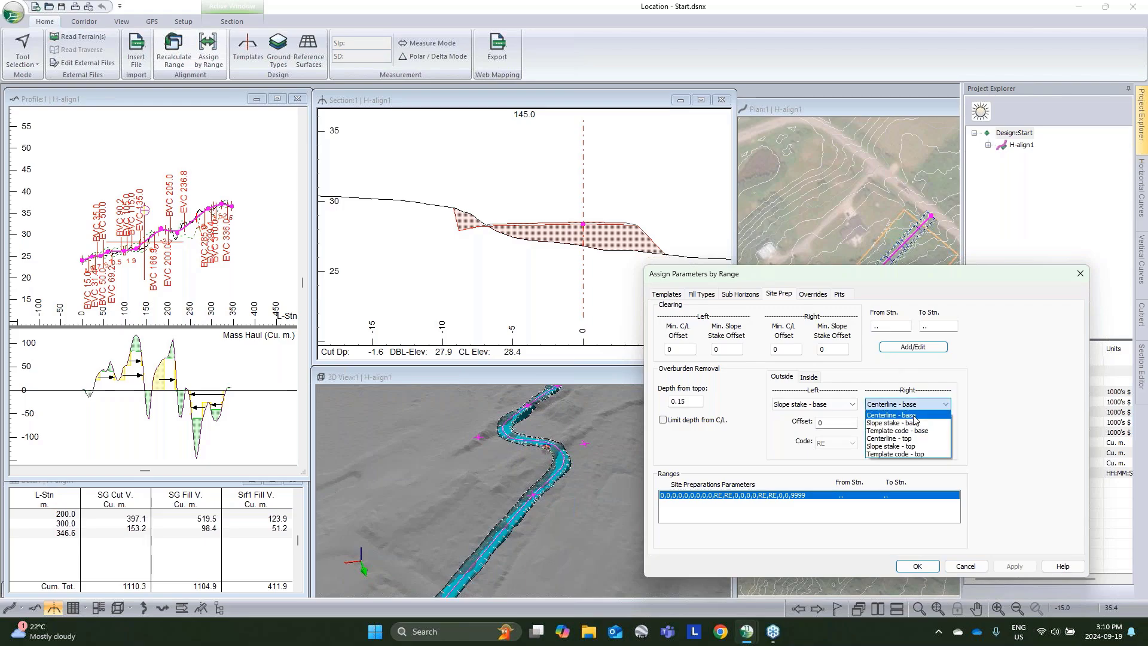
pyautogui.click(914, 422)
# Step: Set the left and right outside overburden offsets to 0.3 and update the site preparation range with these parameters
pyautogui.click(843, 423)
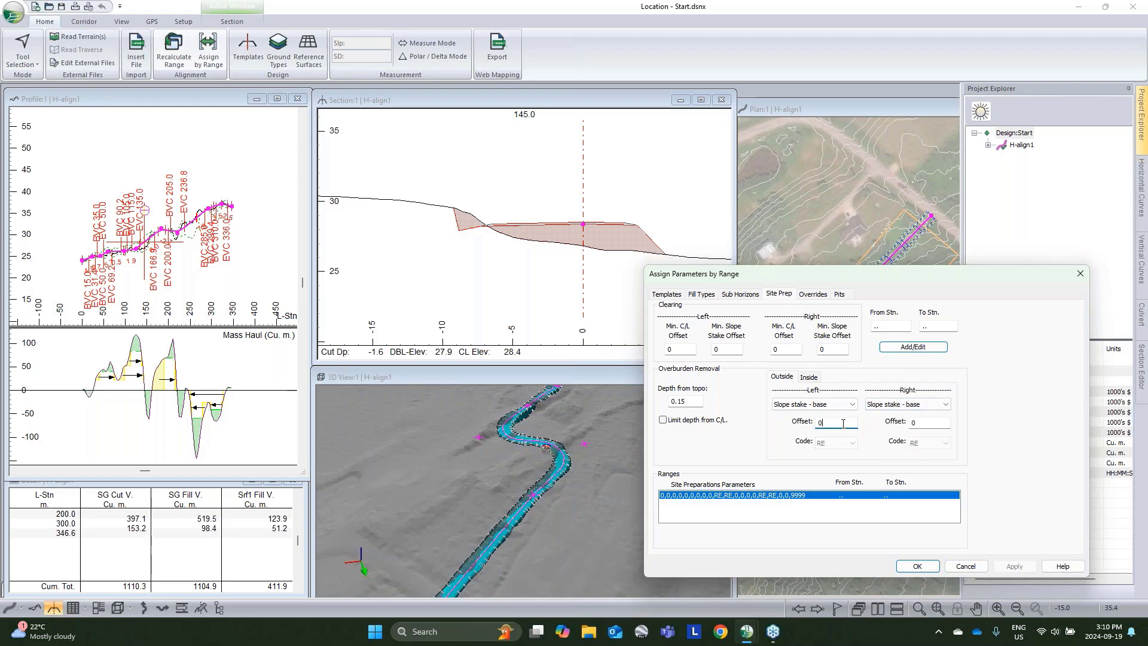
pyautogui.write('.3')
pyautogui.click(946, 423)
pyautogui.write('.3')
pyautogui.click(913, 349)
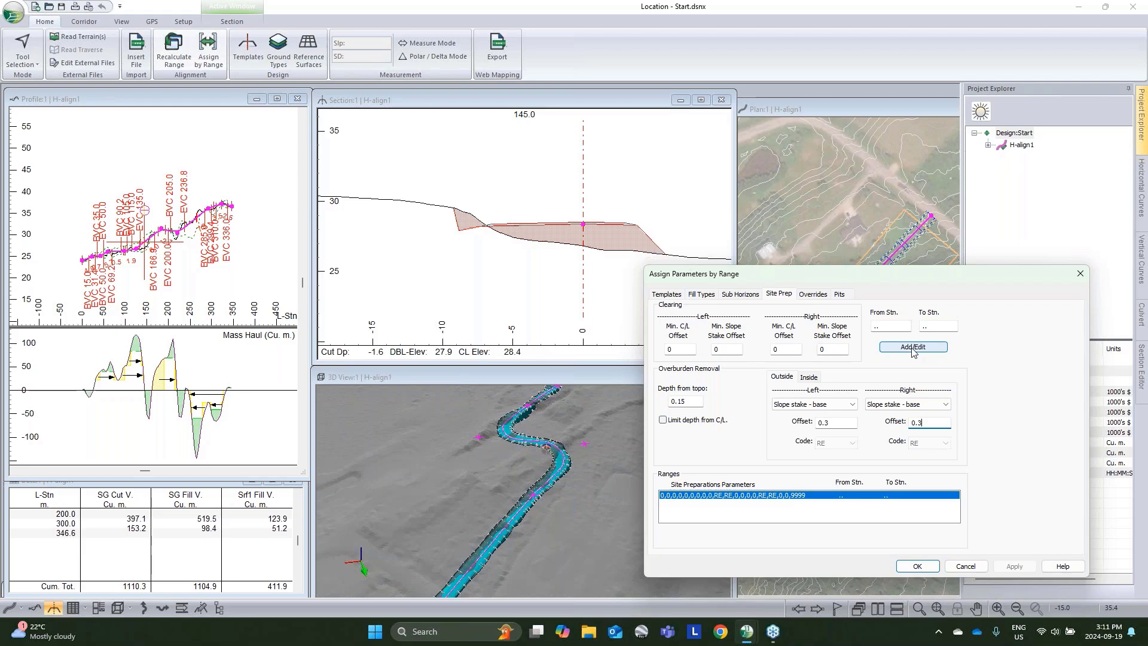
pyautogui.click(913, 349)
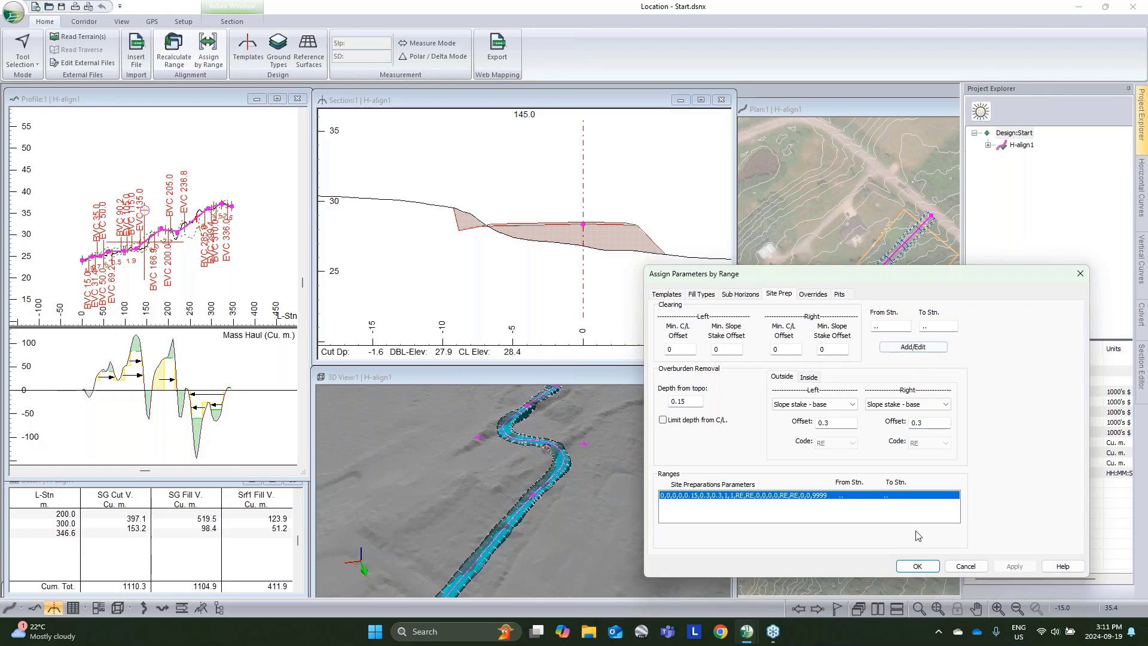
# Step: Apply the site prep parameters, recalculating the alignment with Re-Cost, and examine the stripped ground line in the station 145.0 section
pyautogui.click(926, 566)
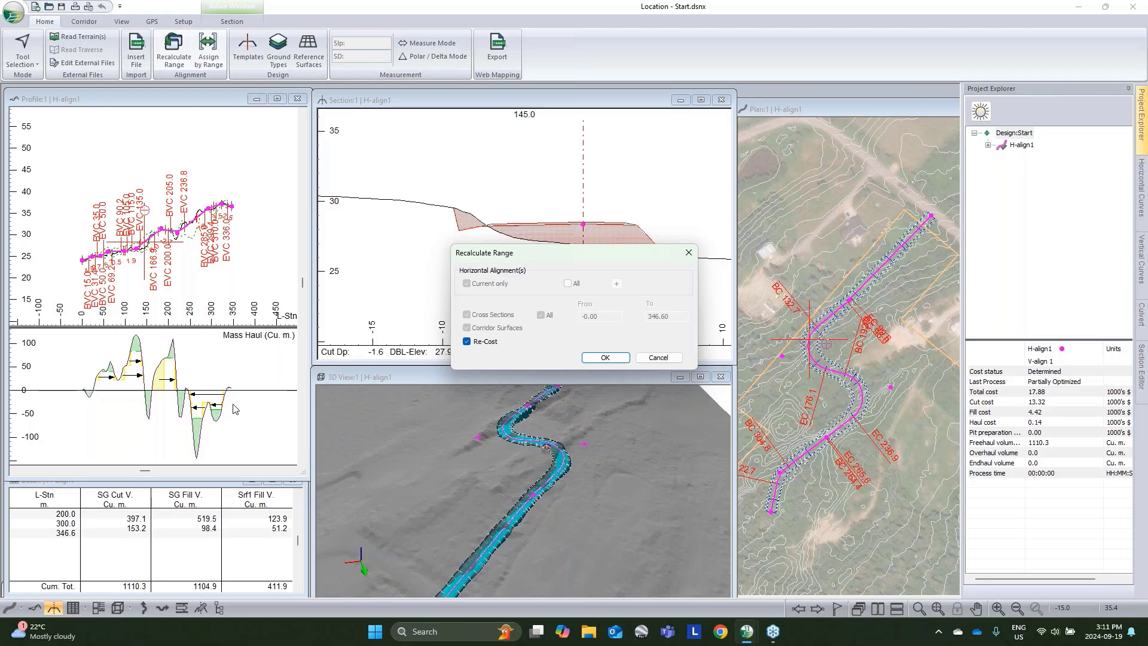
pyautogui.click(597, 361)
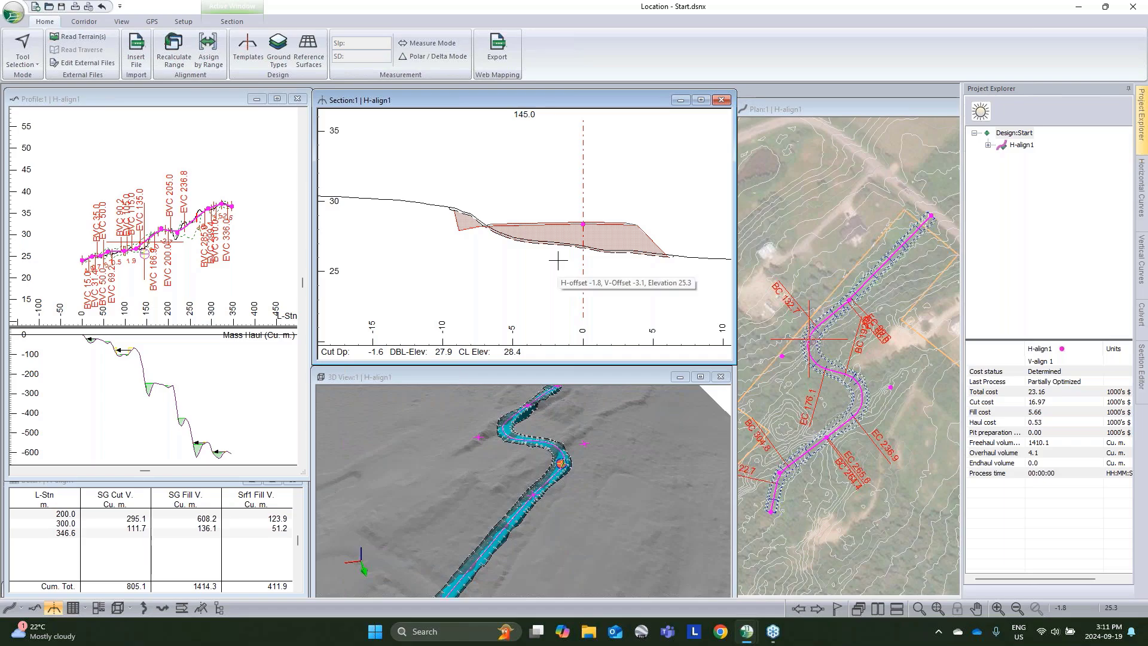
pyautogui.scroll(3, 652, 250)
pyautogui.scroll(1, 652, 250)
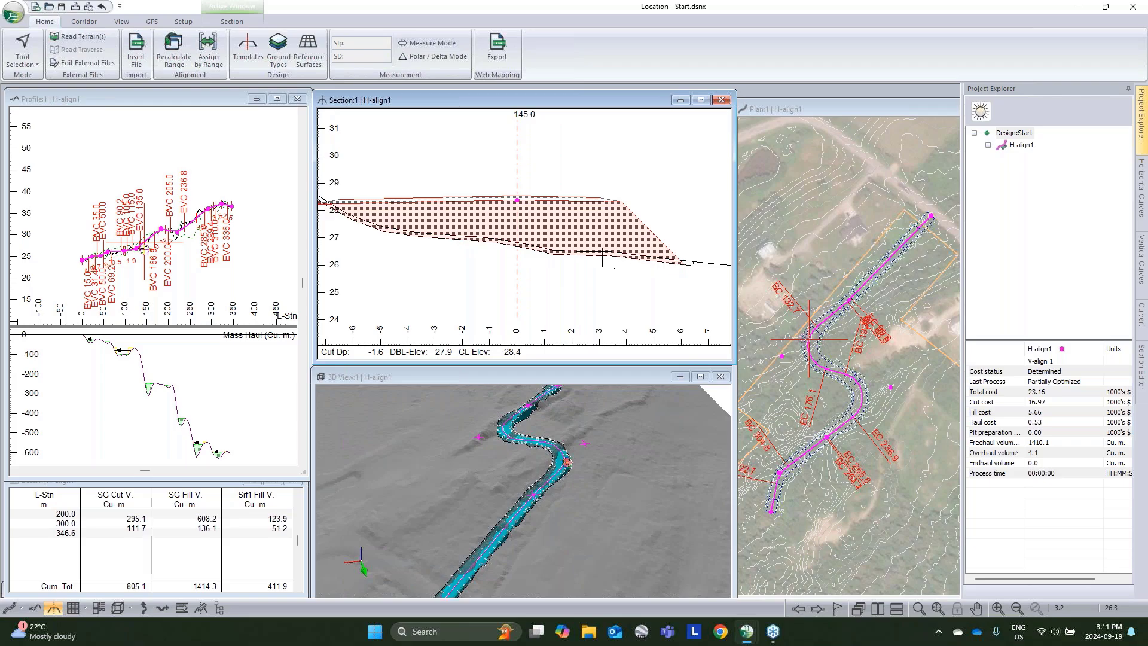
pyautogui.scroll(-2, 436, 250)
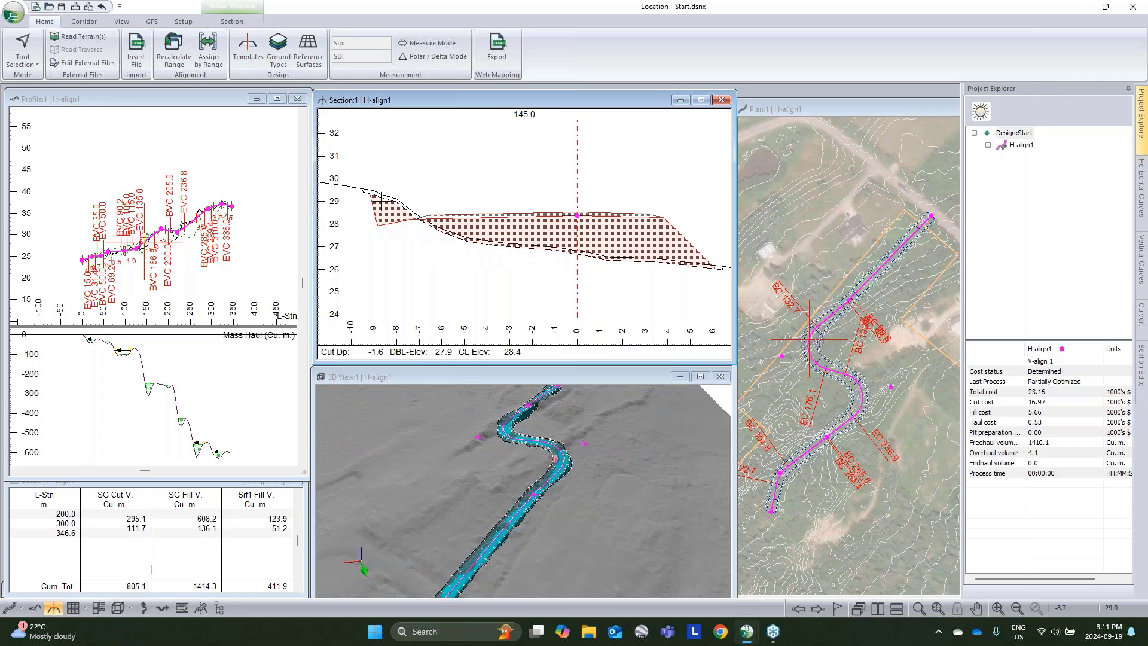
pyautogui.moveTo(374, 190)
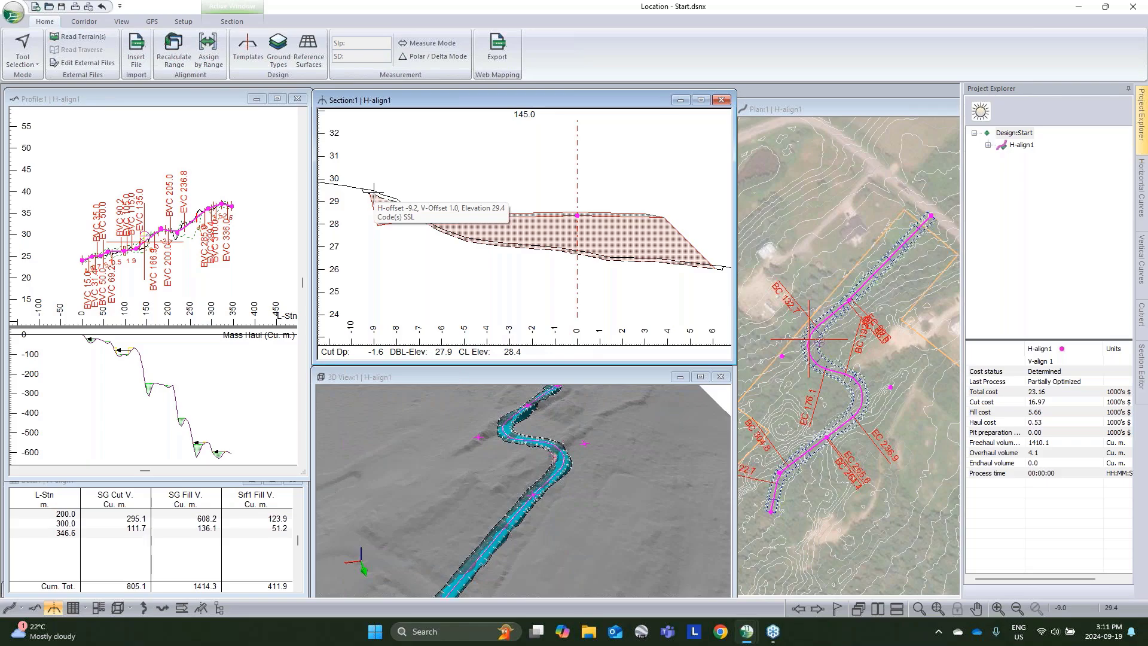
pyautogui.moveTo(441, 255)
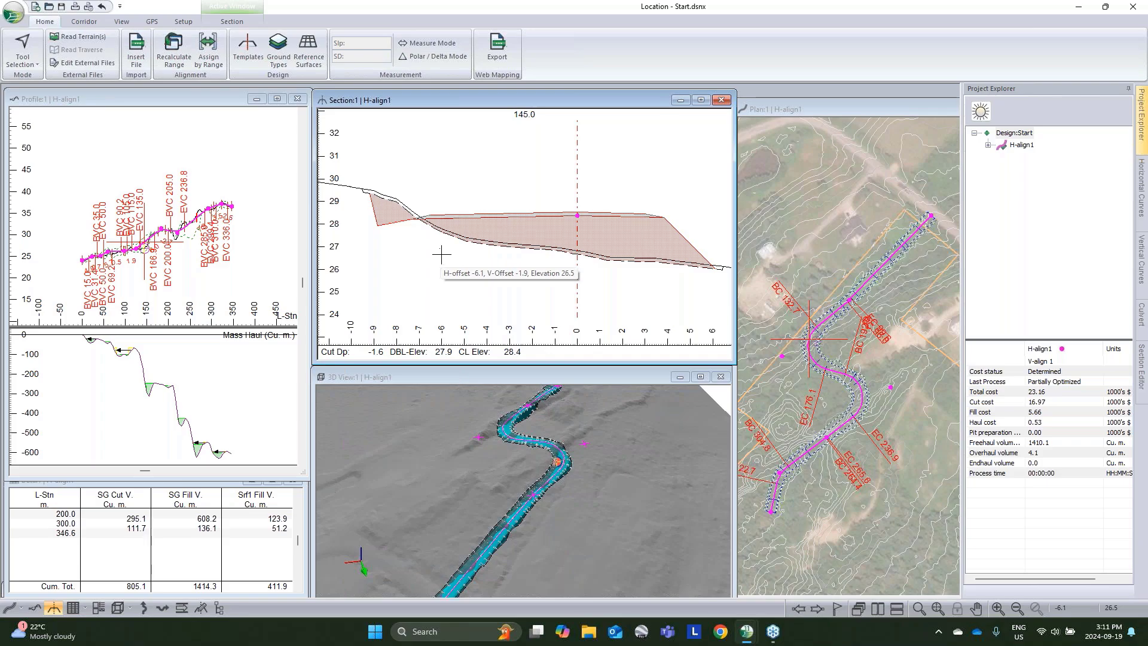
# Step: Add the Strip V. field from Volumes General to the alignment data window's columns
pyautogui.click(245, 511)
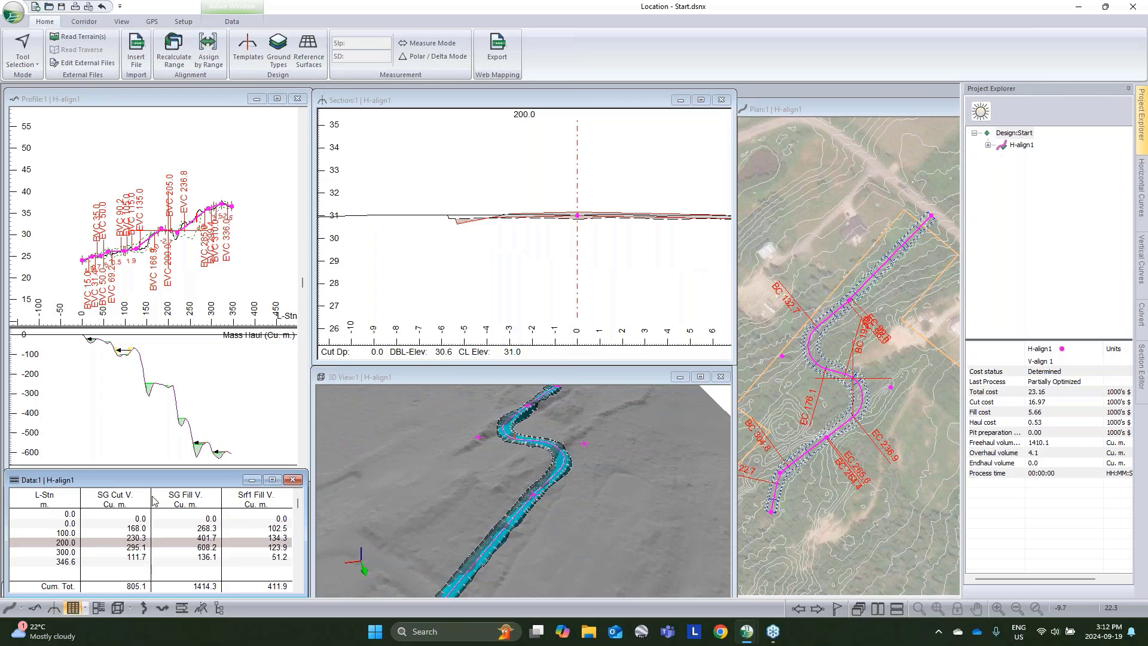
pyautogui.rightClick(210, 501)
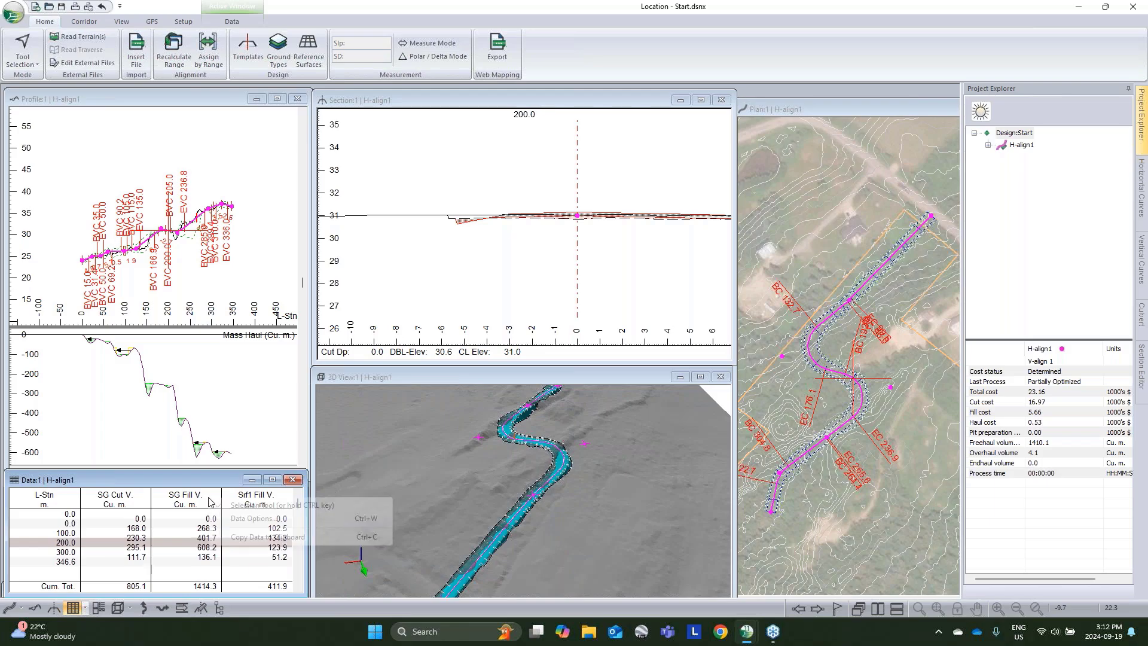
pyautogui.click(255, 519)
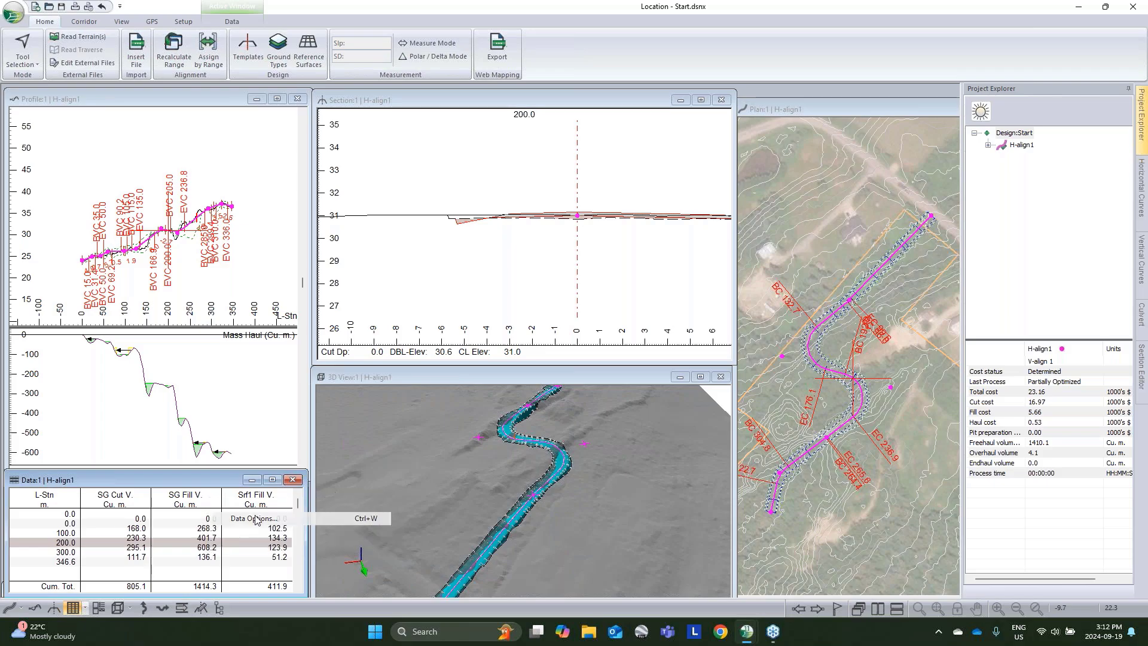
pyautogui.click(605, 306)
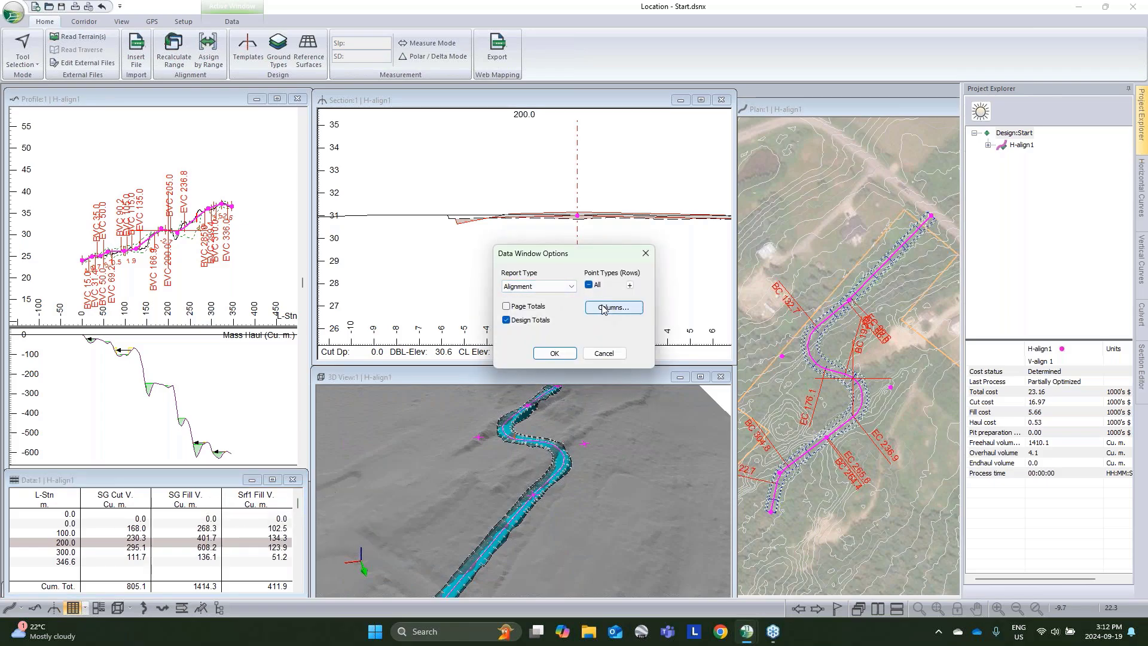
pyautogui.doubleClick(484, 310)
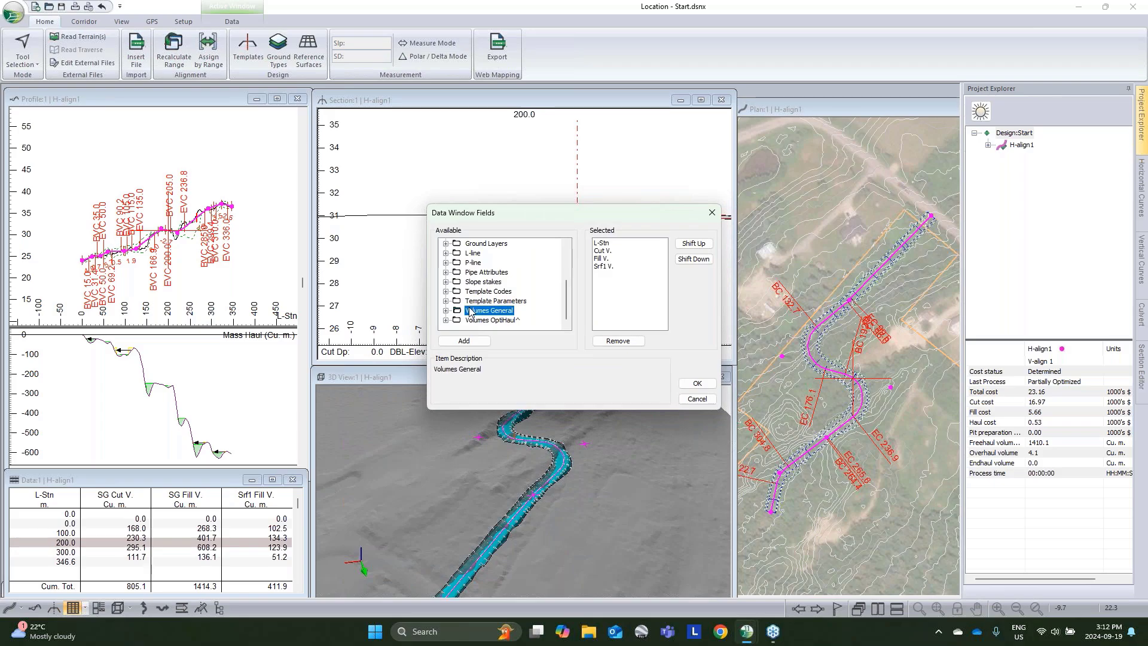
pyautogui.scroll(-5, 502, 320)
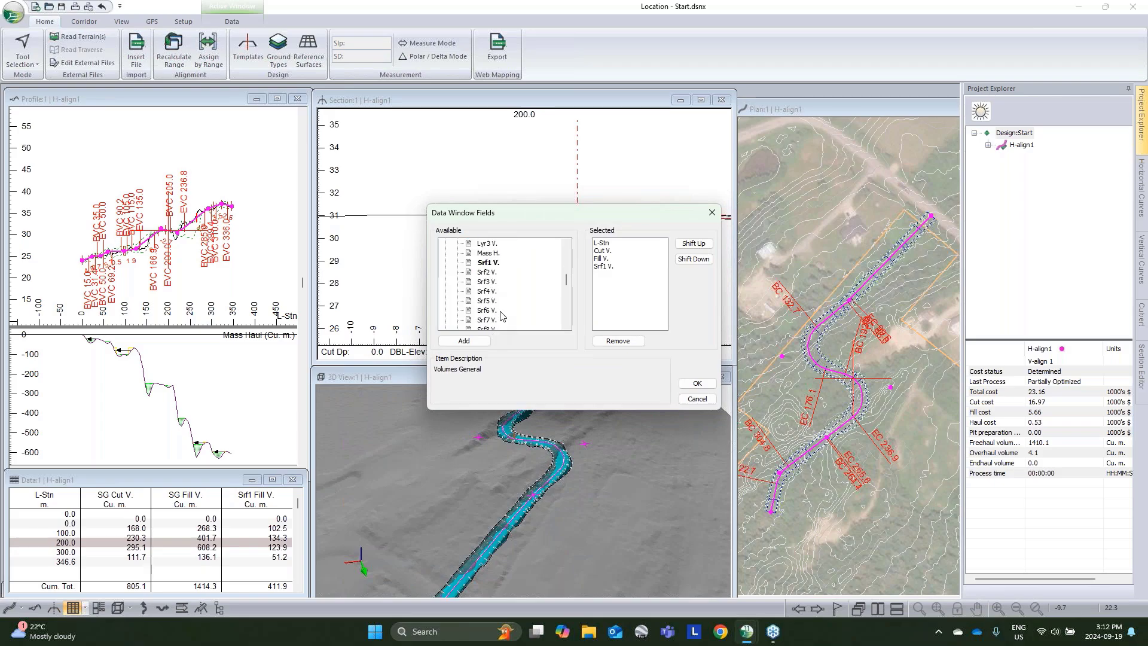
pyautogui.doubleClick(488, 245)
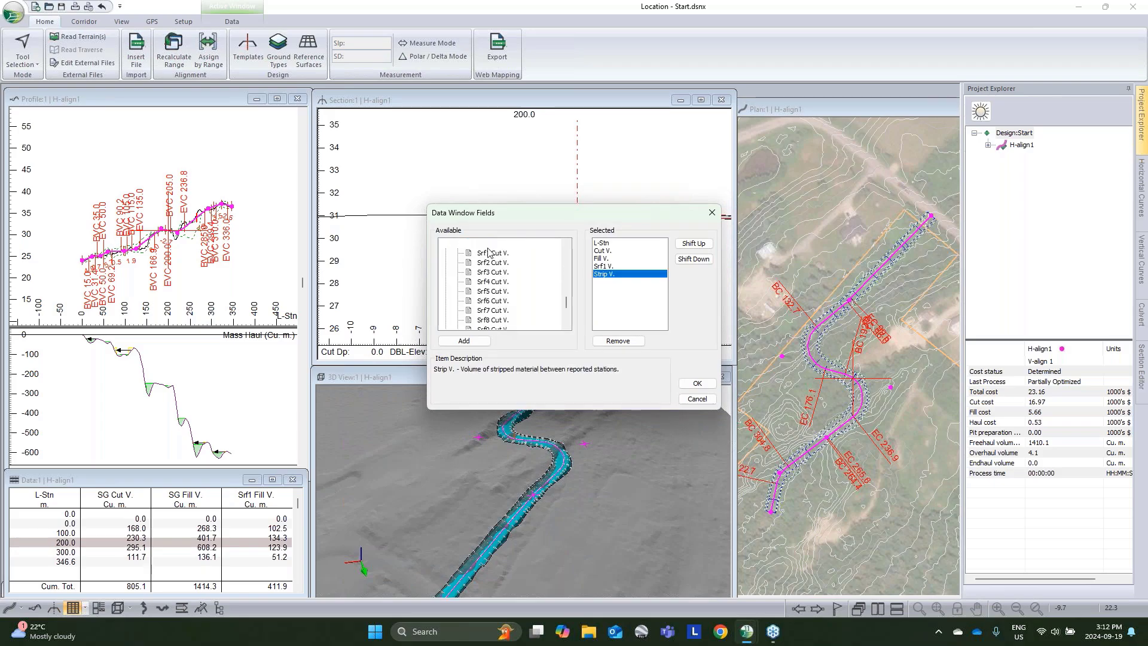
# Step: Place the Strip V. column directly after L-Stn and apply the updated data window options
pyautogui.click(693, 243)
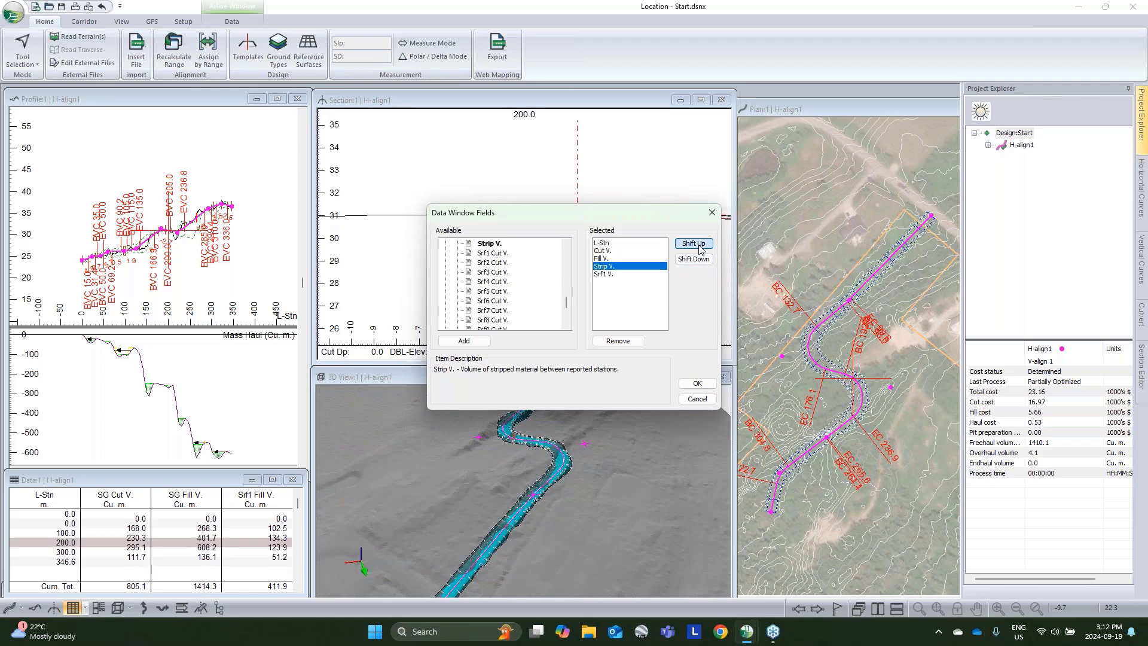
pyautogui.click(693, 243)
pyautogui.click(693, 243)
pyautogui.click(697, 383)
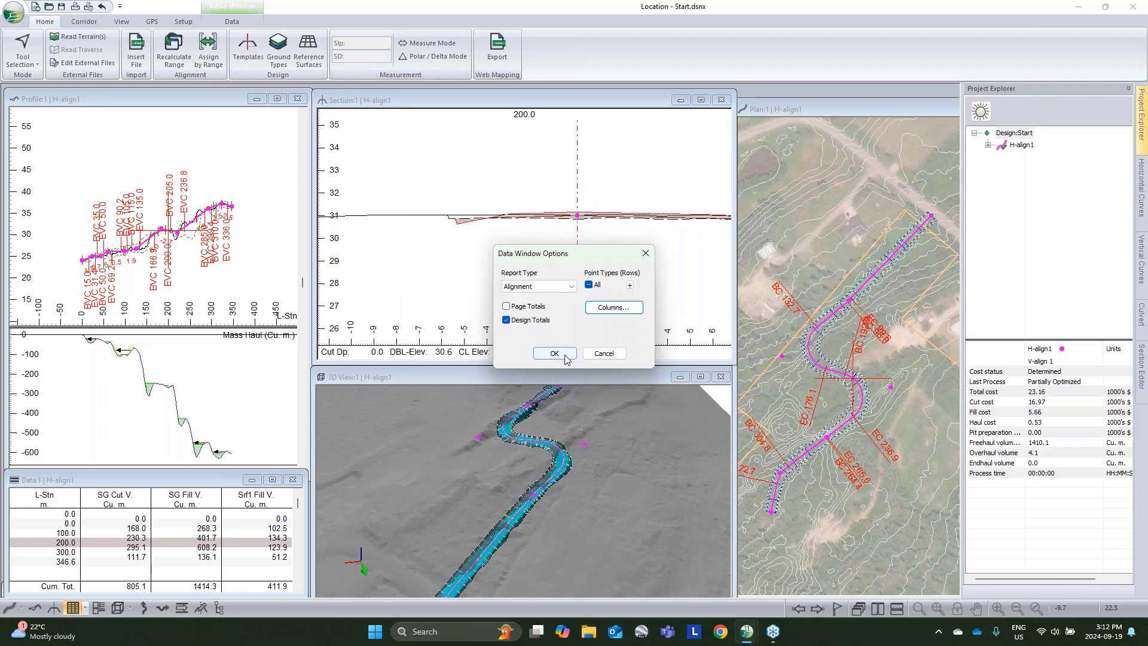
pyautogui.click(554, 352)
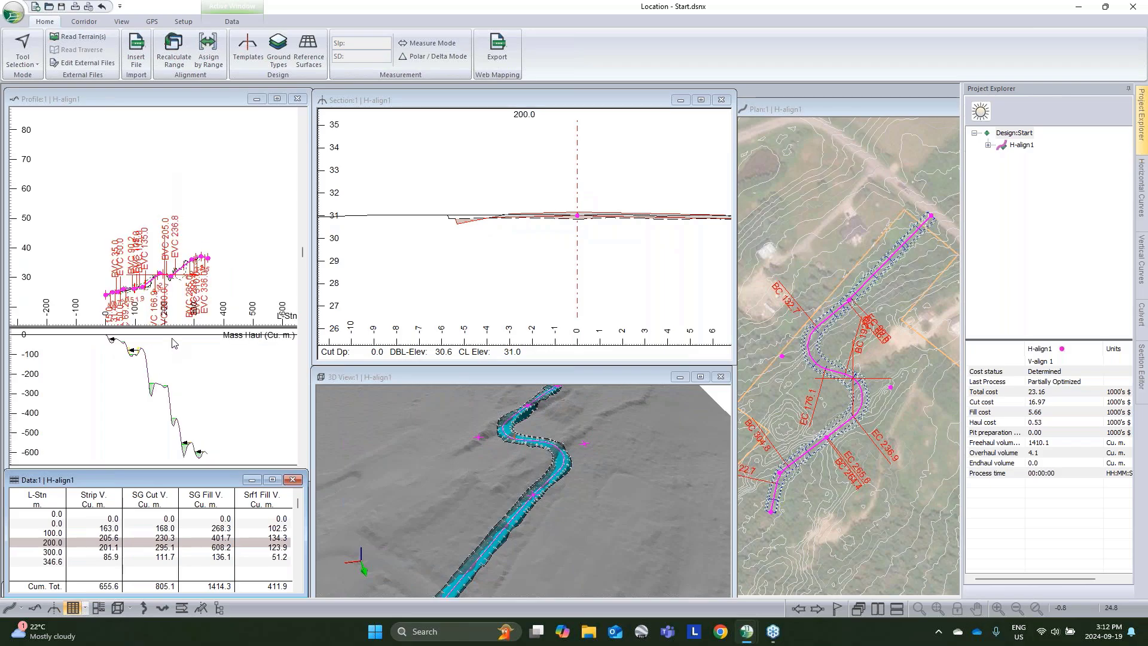
# Step: Examine the road corridor in the enlarged 3D view from a lower angle, and restore the multi-window layout
pyautogui.click(190, 227)
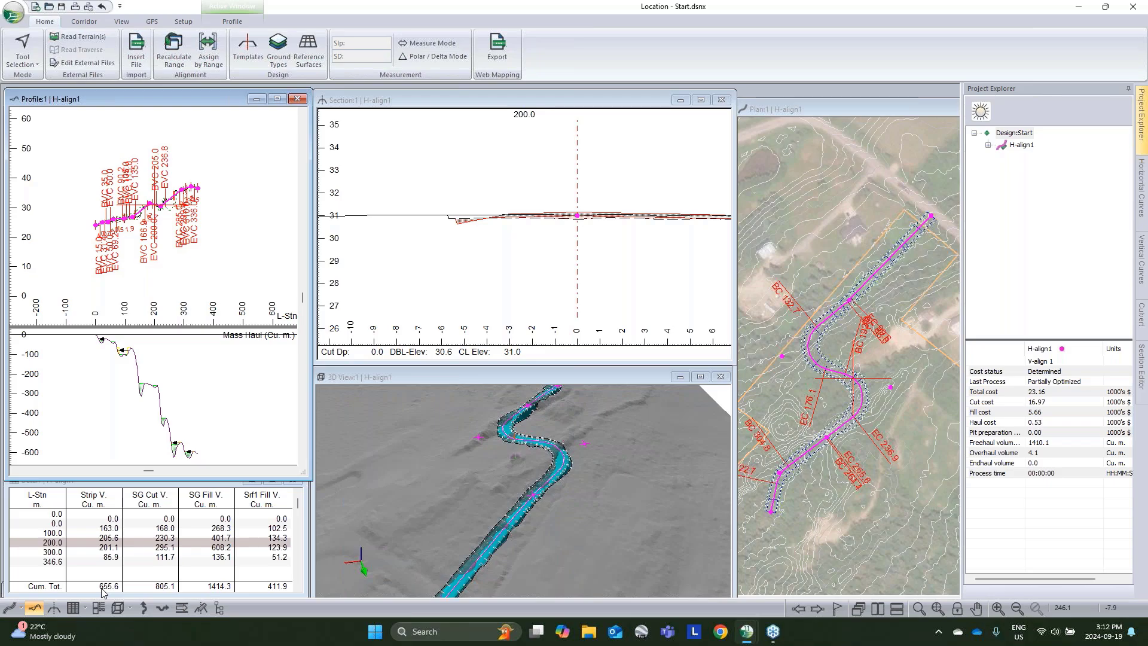
pyautogui.click(520, 506)
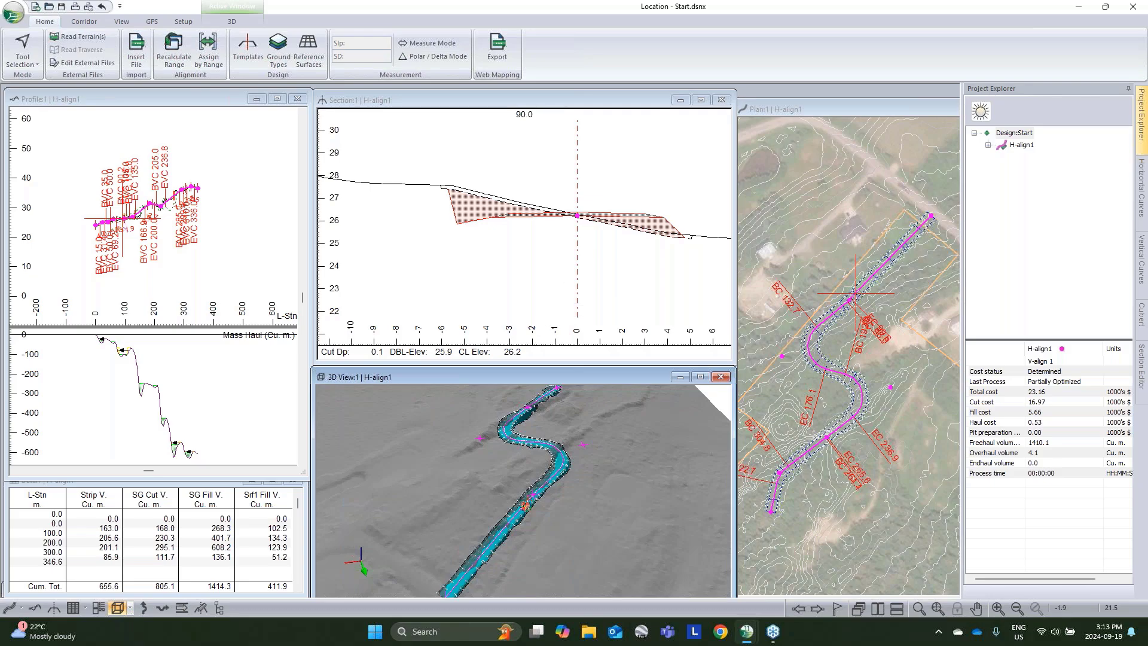
pyautogui.click(700, 377)
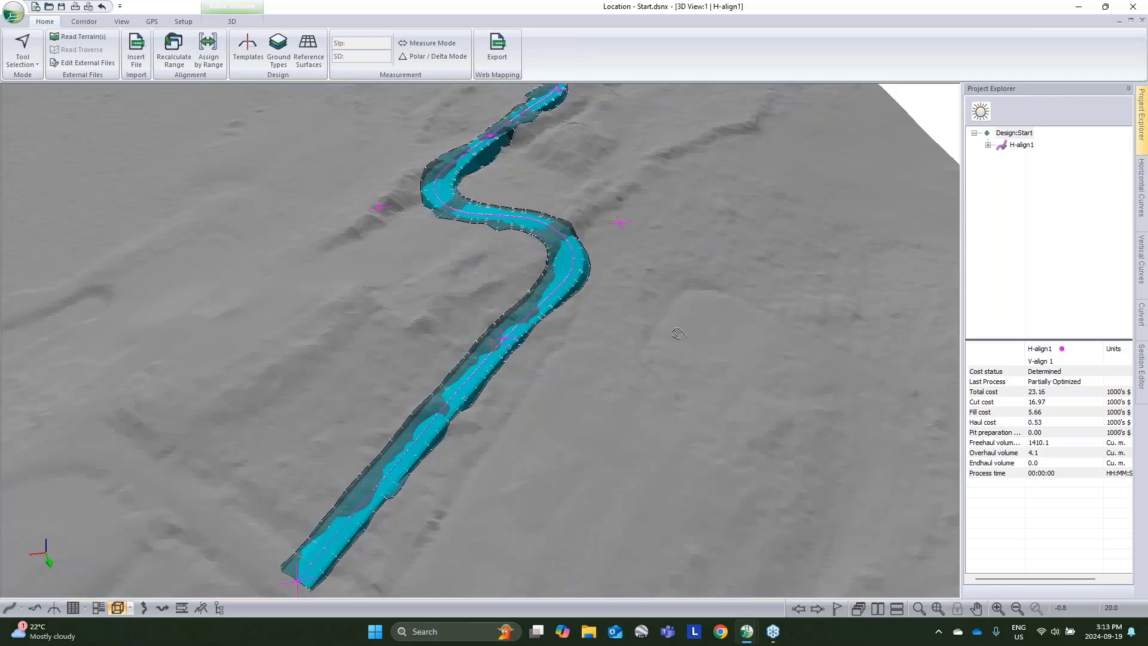
pyautogui.moveTo(693, 383); pyautogui.dragTo(597, 393)
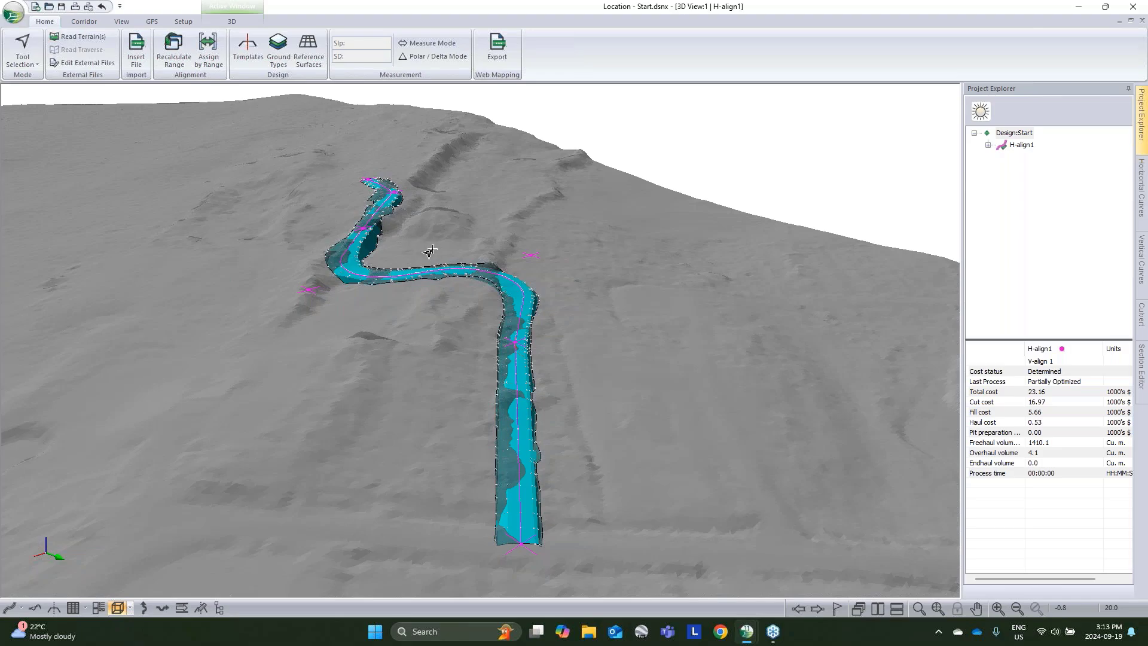
pyautogui.moveTo(435, 254)
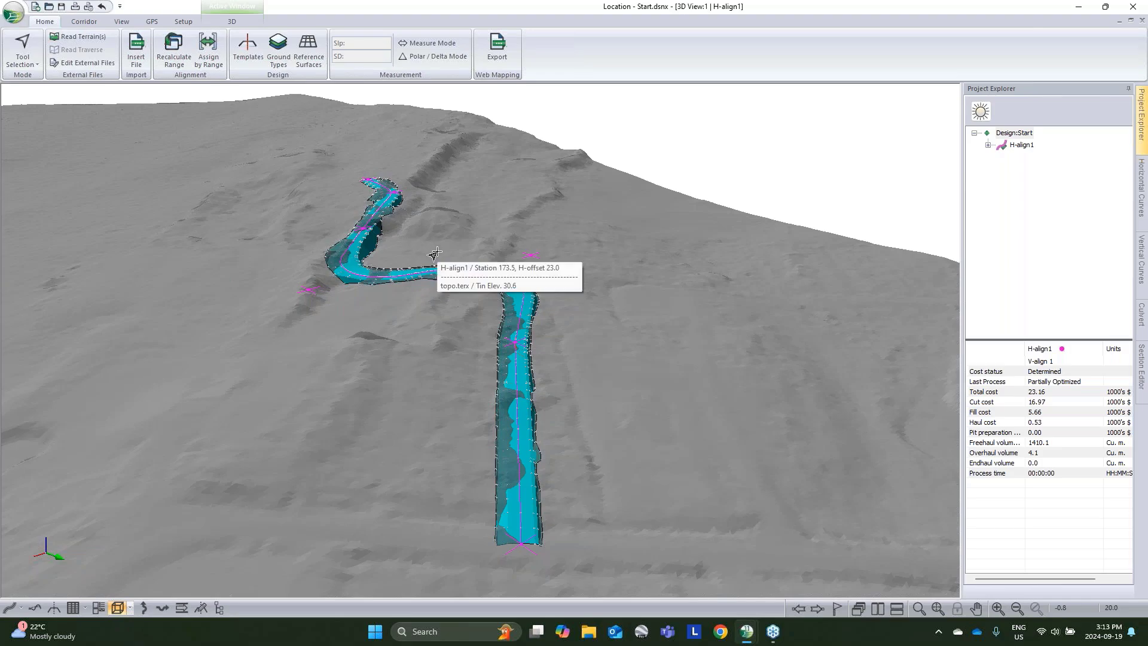
pyautogui.click(1130, 22)
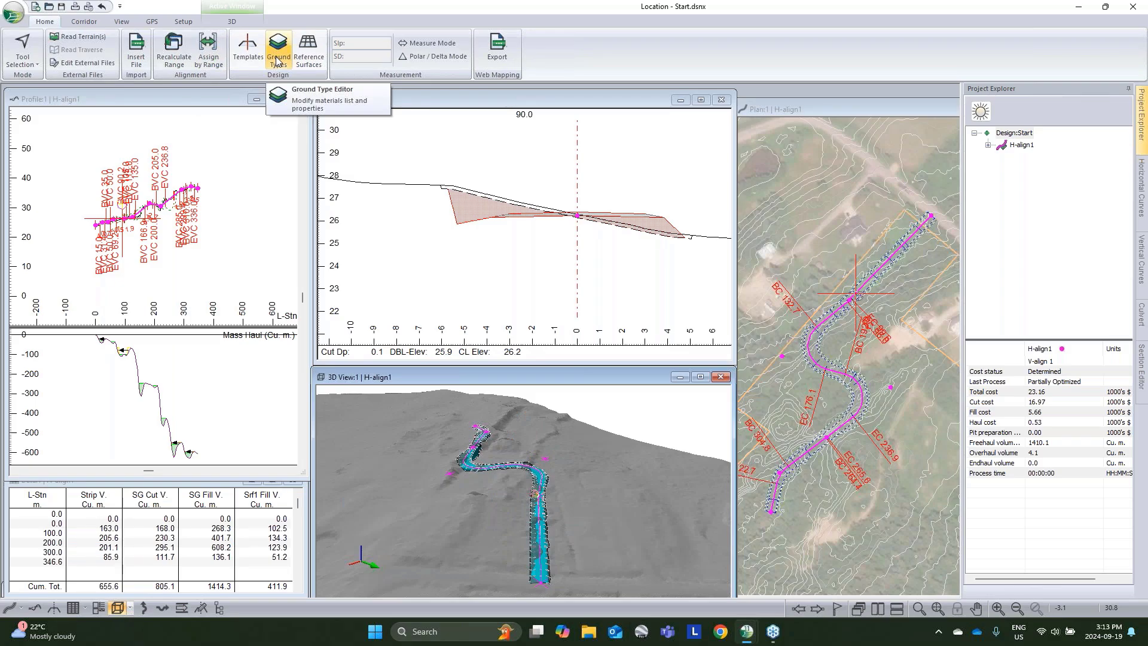
# Step: Examine the slopes and expansion factors of the existing materials in the Ground Type Editor
pyautogui.click(283, 62)
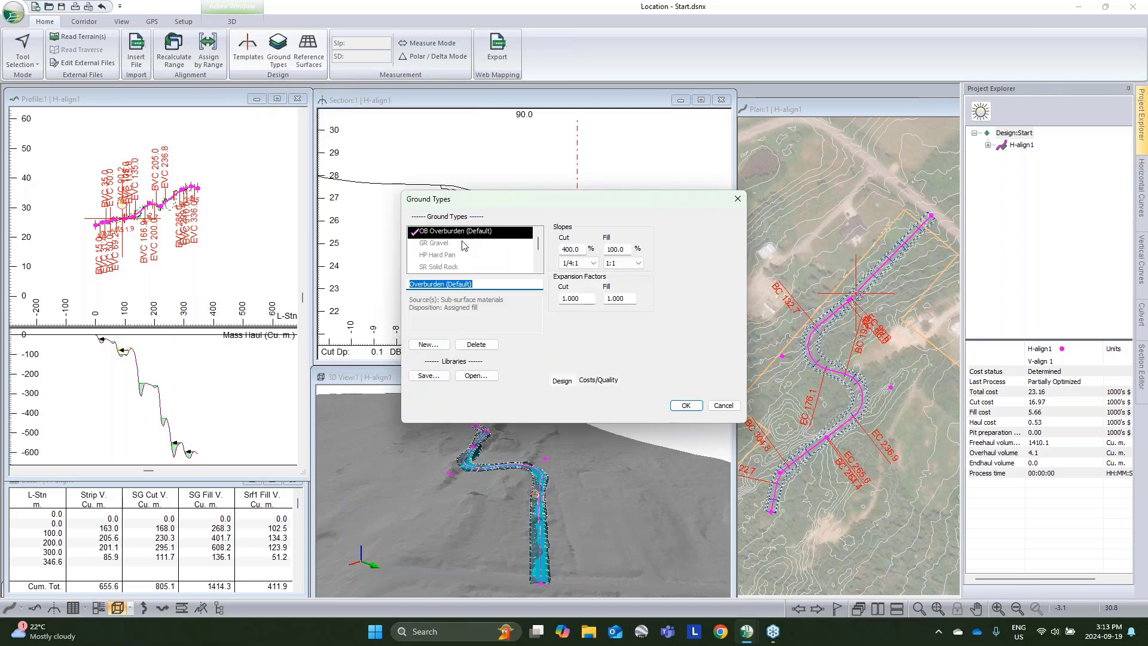
pyautogui.scroll(-1, 444, 257)
pyautogui.click(444, 257)
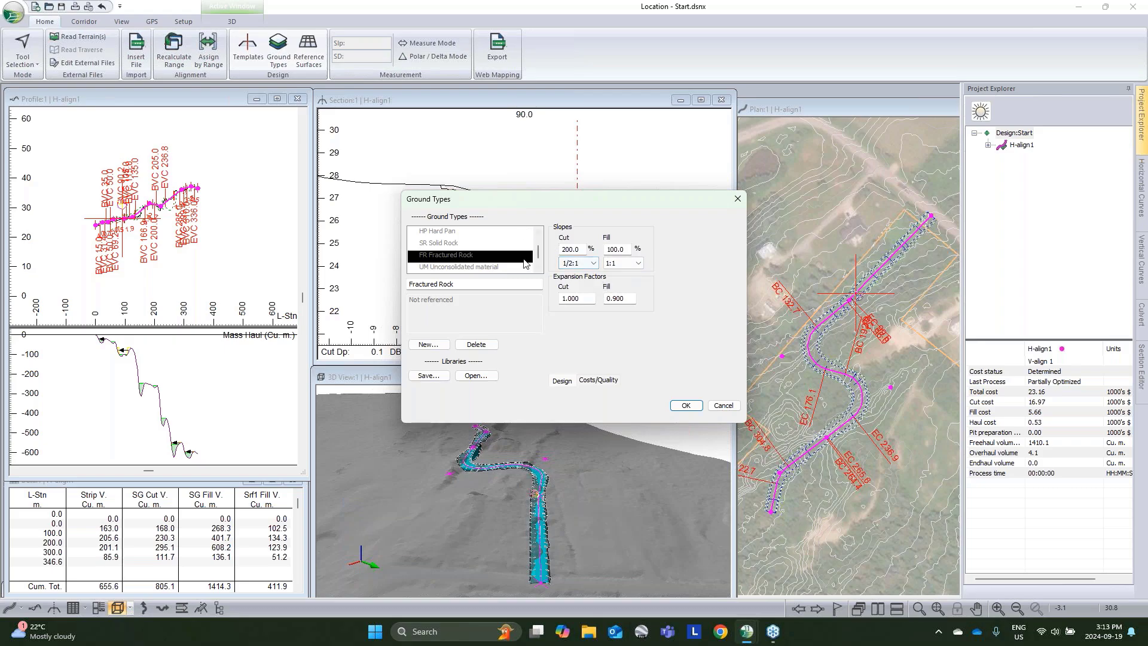
pyautogui.scroll(-1, 524, 263)
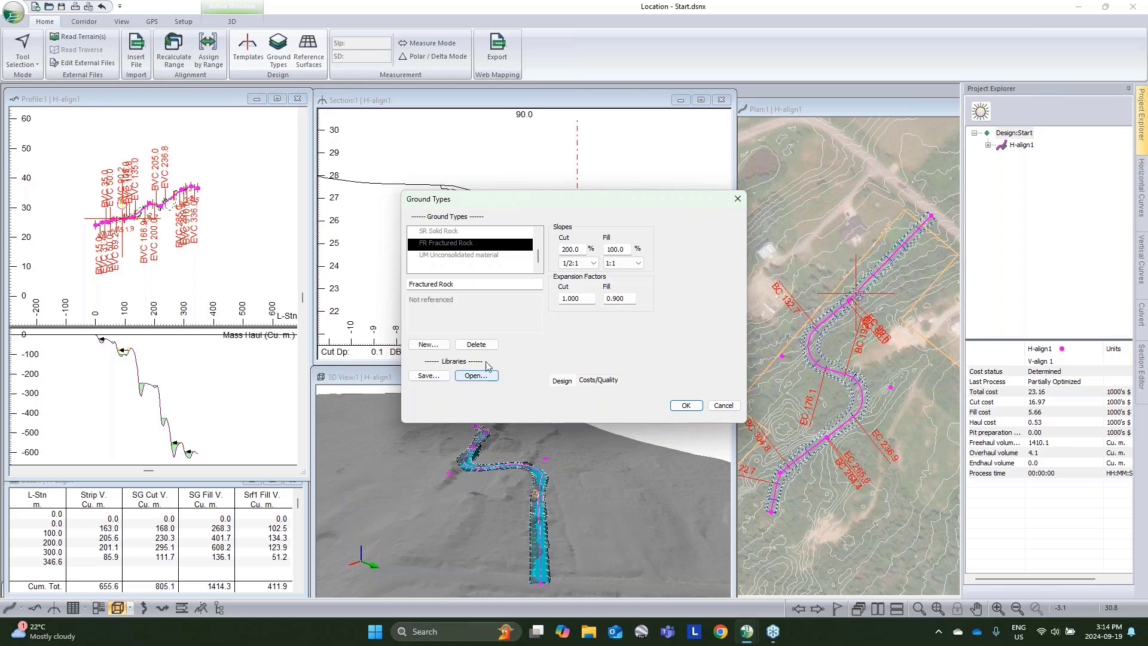
pyautogui.scroll(1, 459, 234)
pyautogui.scroll(2, 459, 235)
pyautogui.click(443, 233)
pyautogui.scroll(1, 441, 245)
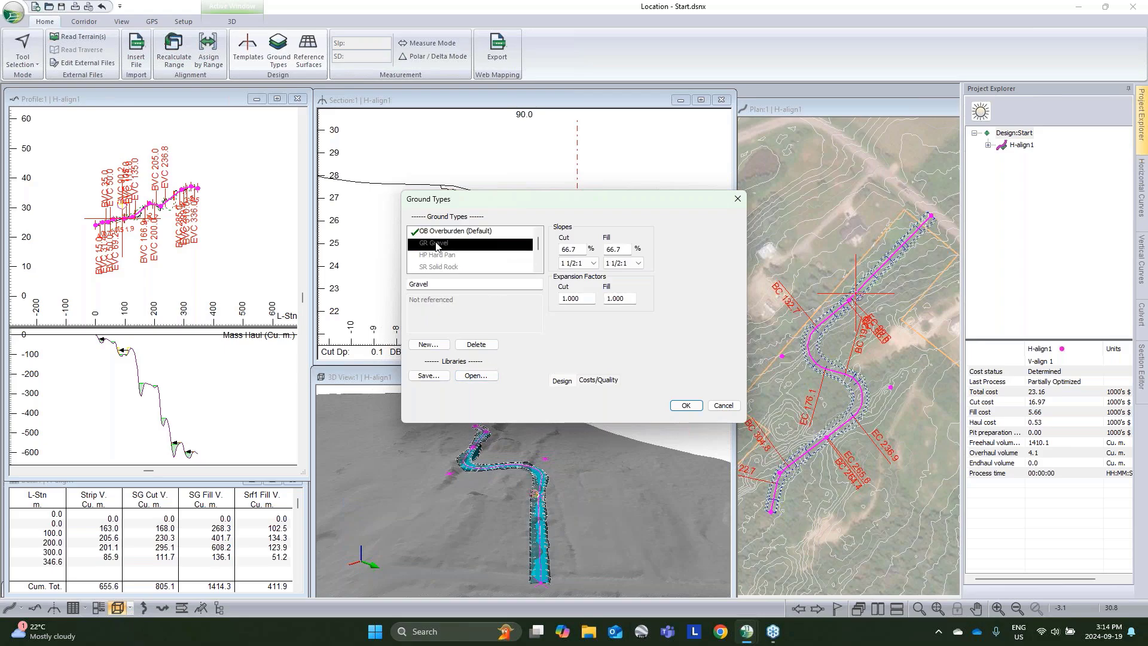
pyautogui.click(438, 254)
pyautogui.scroll(-2, 439, 256)
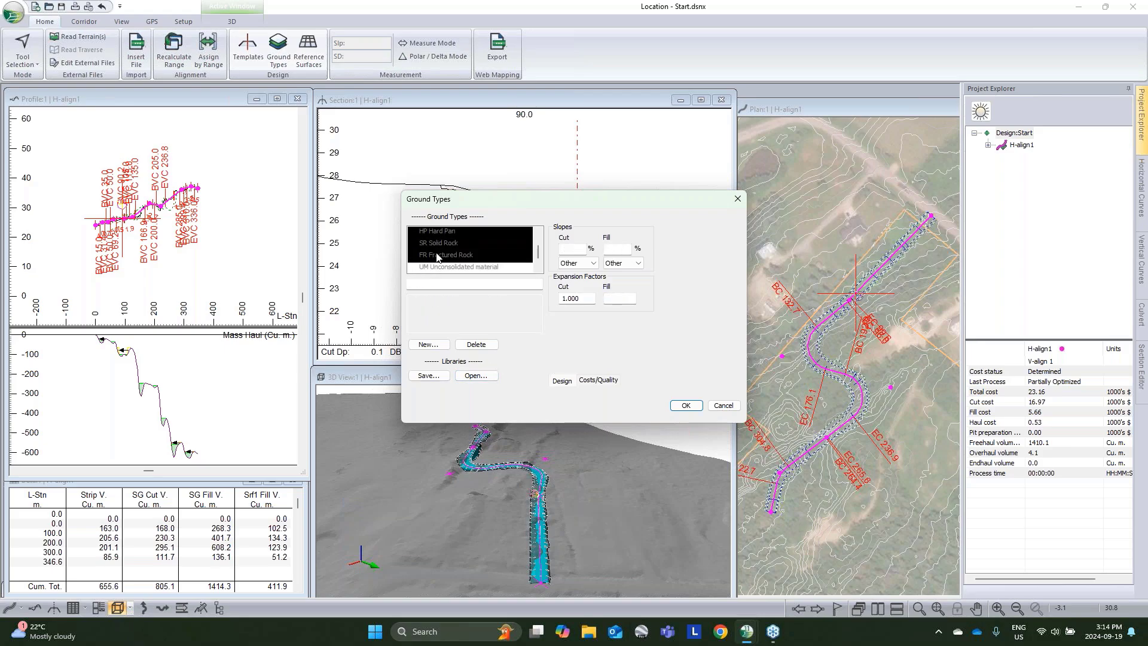
pyautogui.click(440, 259)
pyautogui.scroll(-1, 443, 260)
# Step: Create a new ground type from Unconsolidated material with the ID SI and the description Silt
pyautogui.click(449, 256)
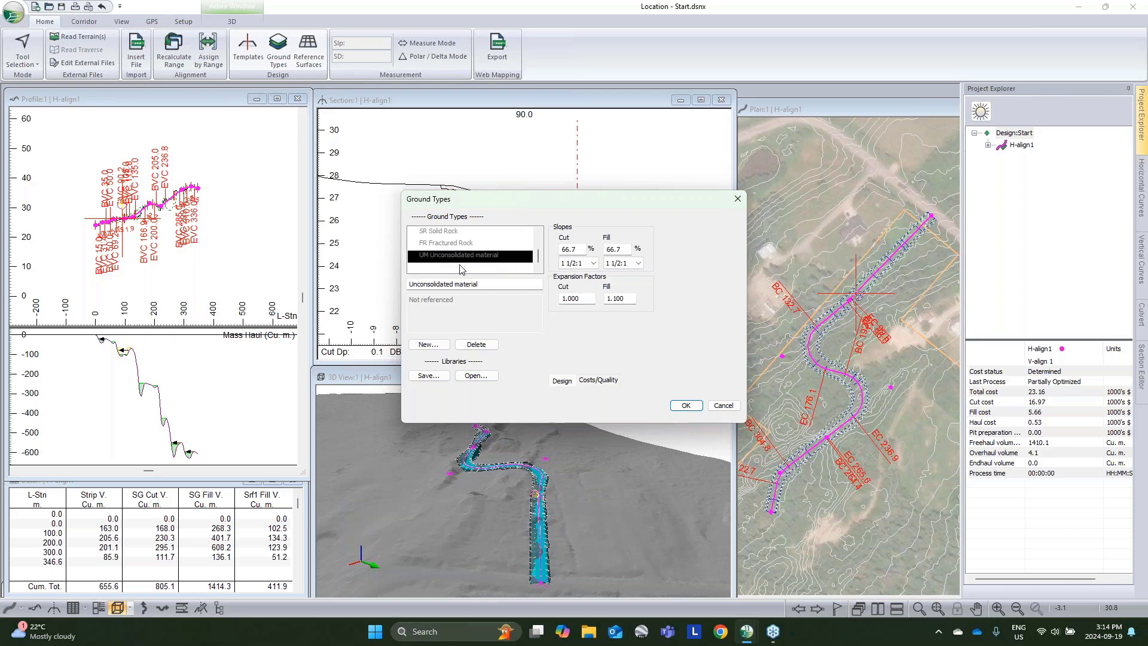
pyautogui.click(438, 345)
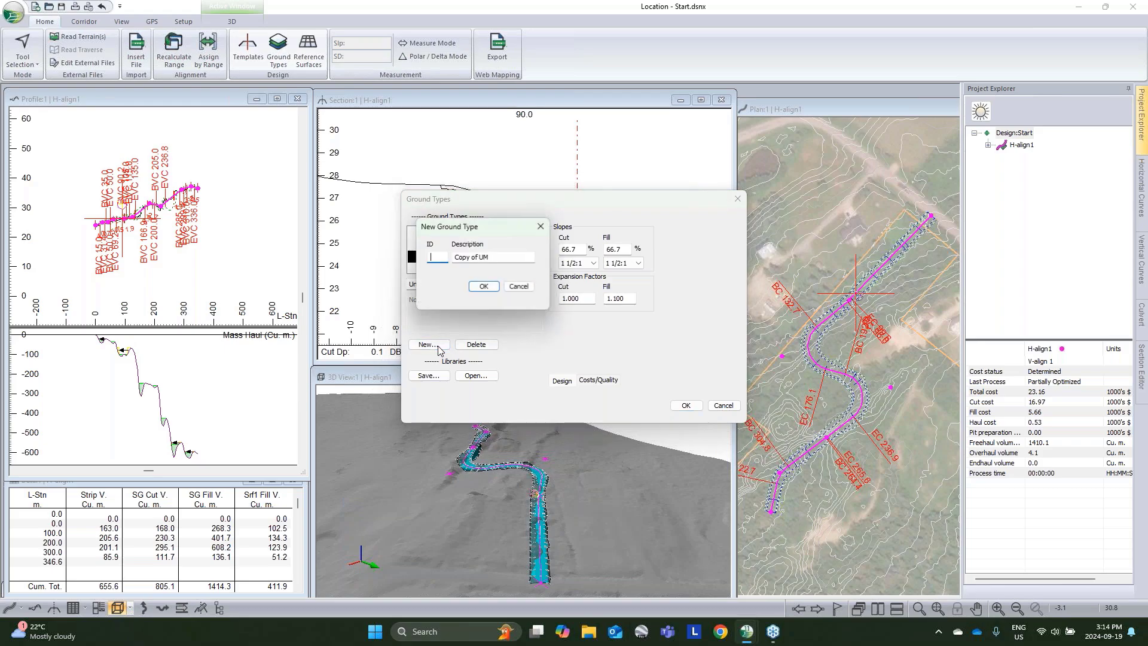
pyautogui.write('SI')
pyautogui.press('Tab')
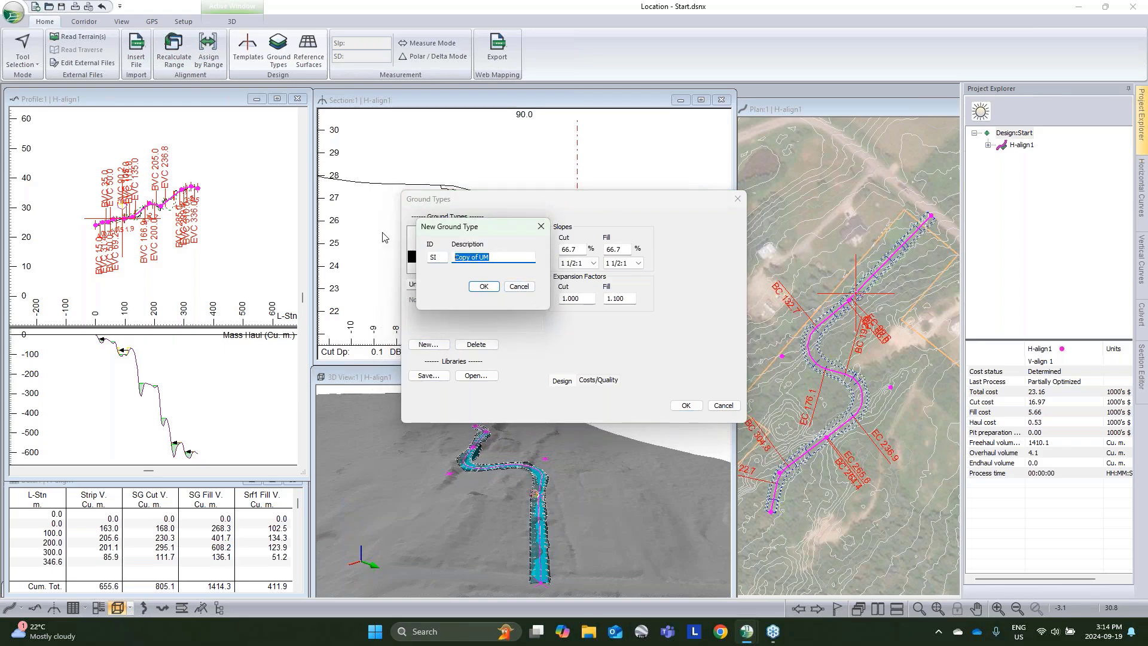
pyautogui.write('Silt')
pyautogui.click(487, 286)
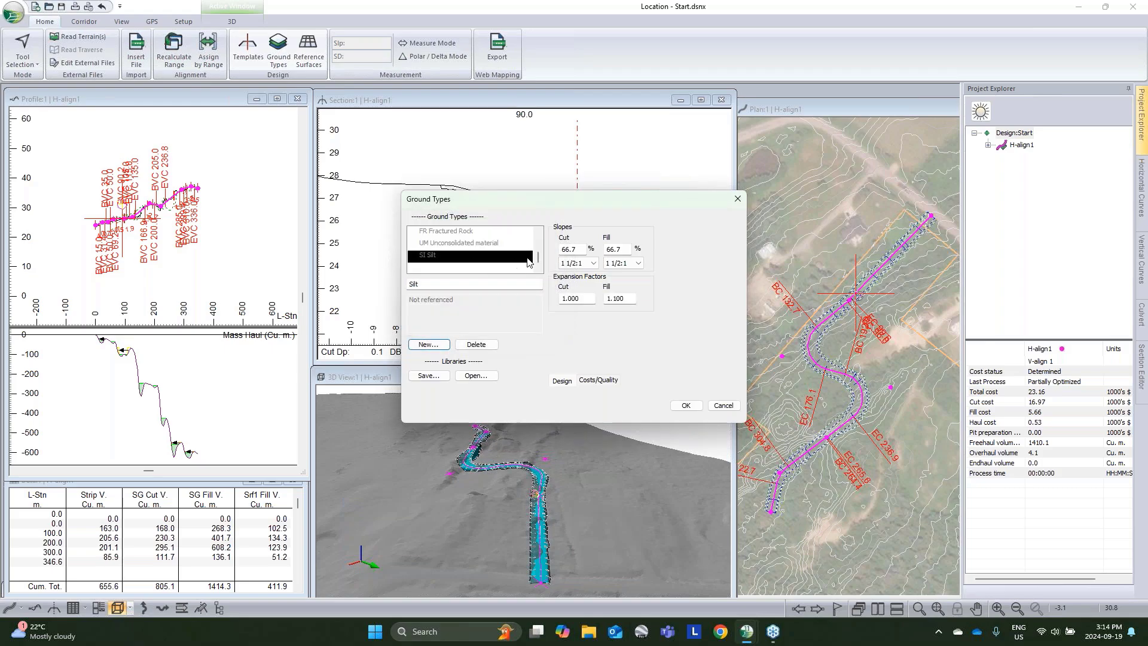
# Step: Set the Silt ground type's cut and fill slopes to 3:1 and its fill expansion factor to 1
pyautogui.click(583, 263)
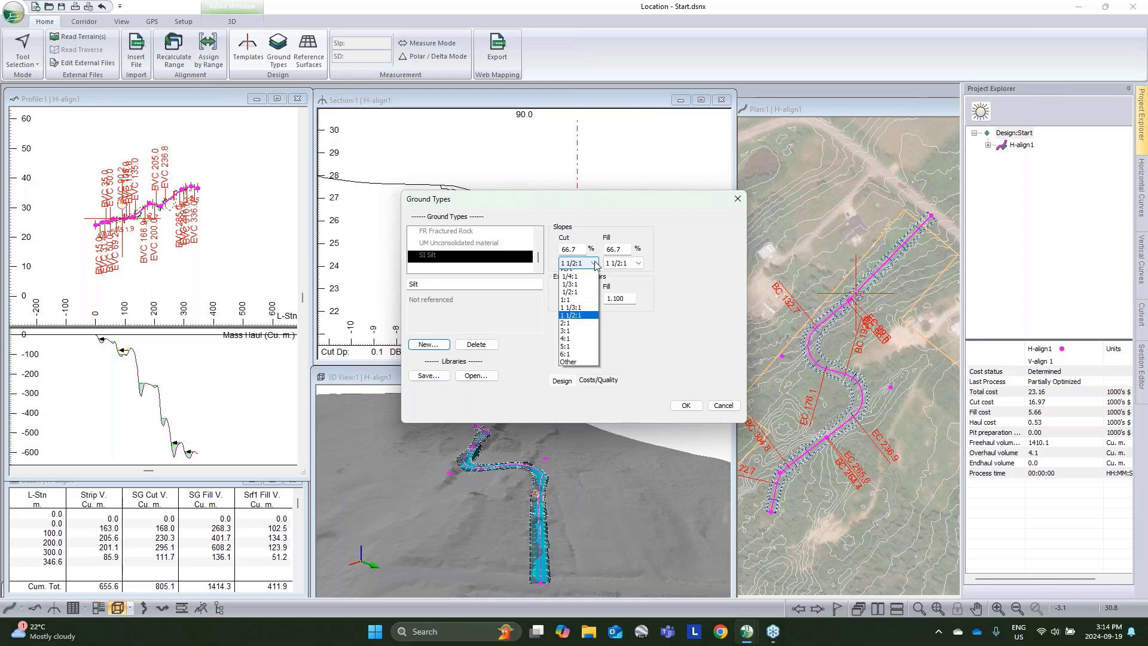
pyautogui.click(578, 336)
pyautogui.click(638, 264)
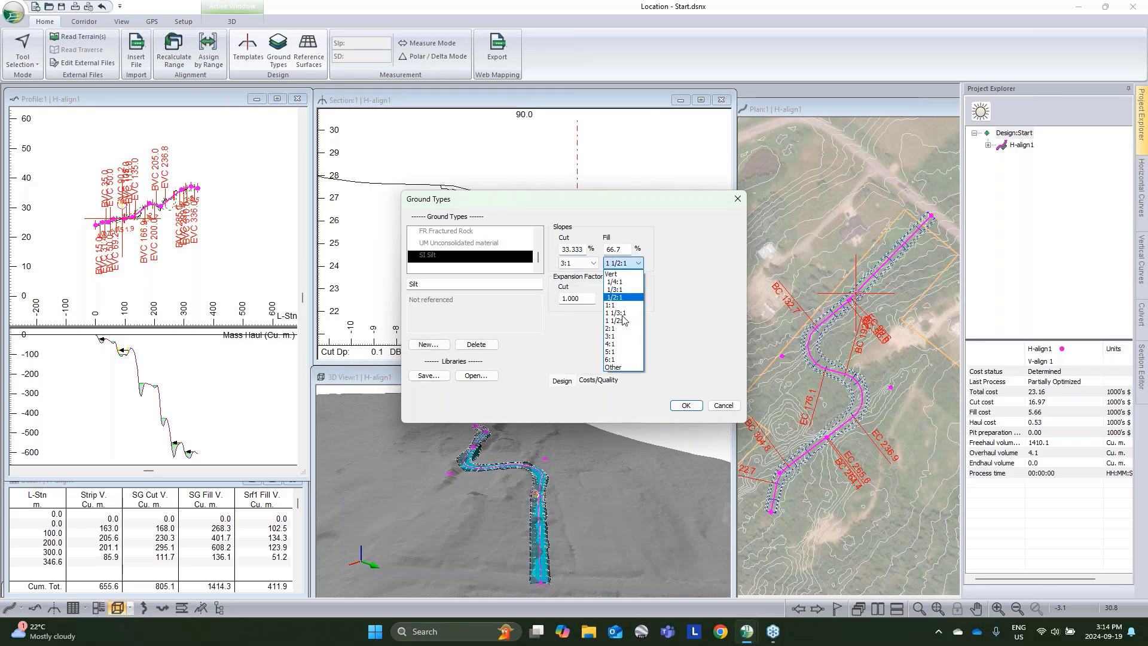
pyautogui.click(624, 338)
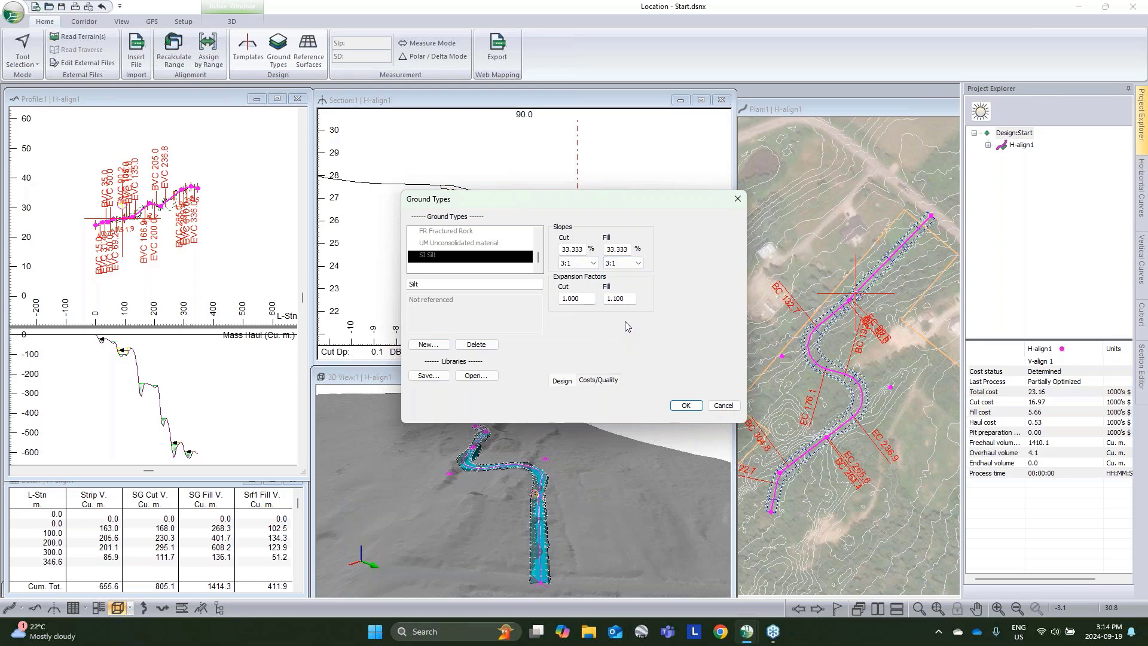
pyautogui.doubleClick(622, 298)
pyautogui.write('1')
# Step: Set the Silt ground type's quality to Q1 (worst), save the ground types and recalculate the alignment with Re-Cost
pyautogui.click(599, 380)
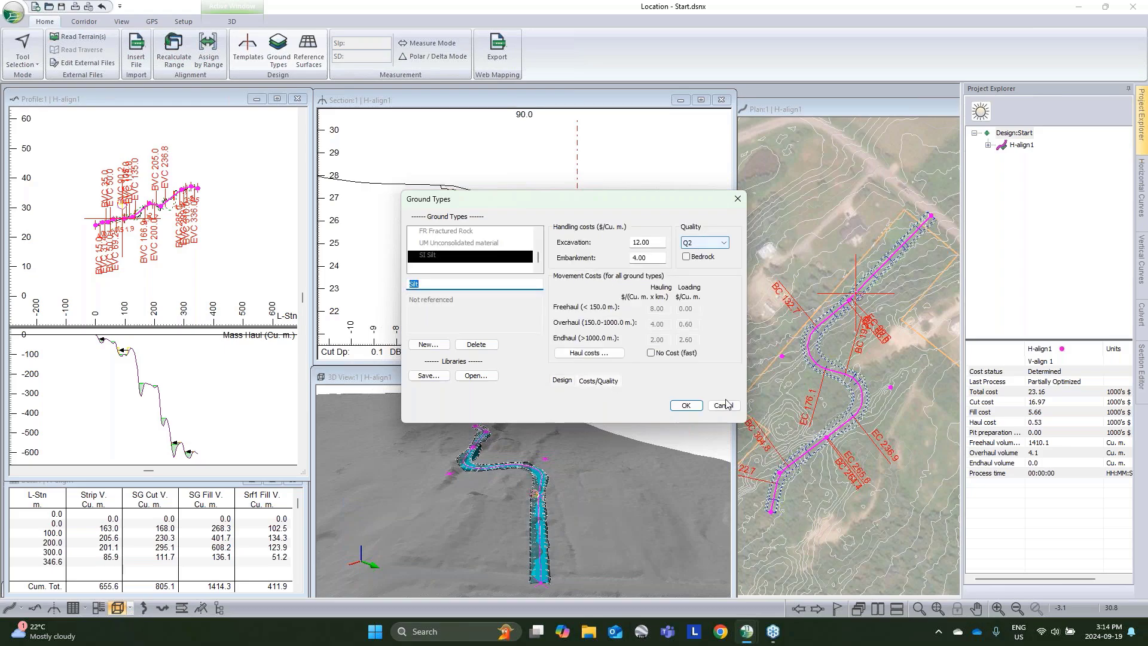
pyautogui.click(704, 242)
pyautogui.click(707, 251)
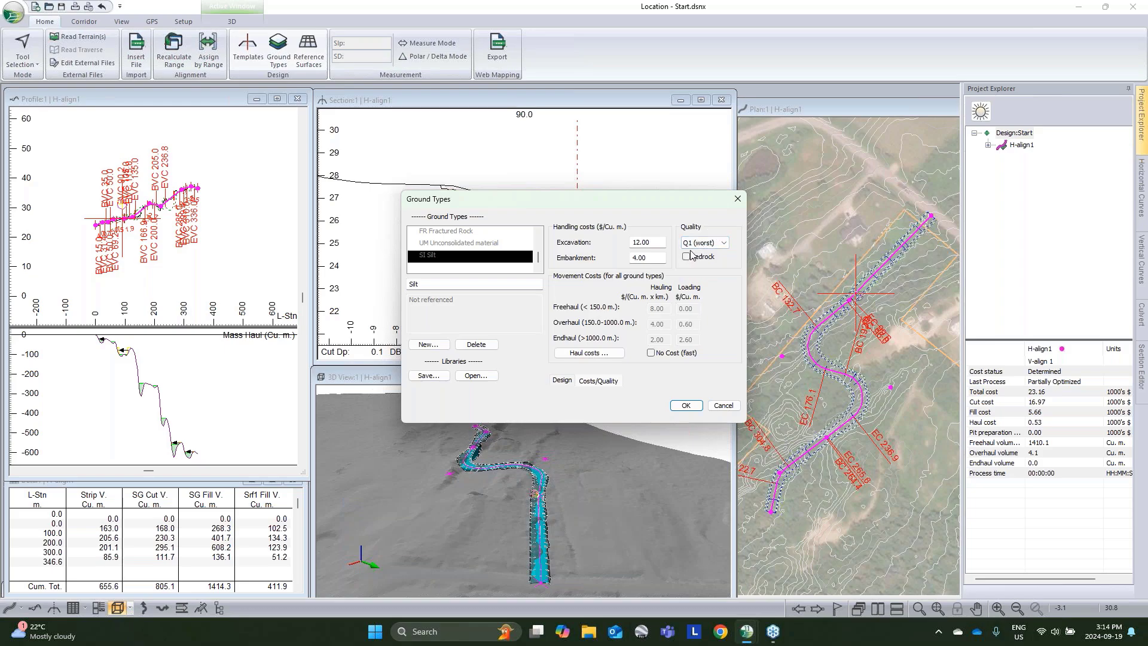
pyautogui.click(686, 405)
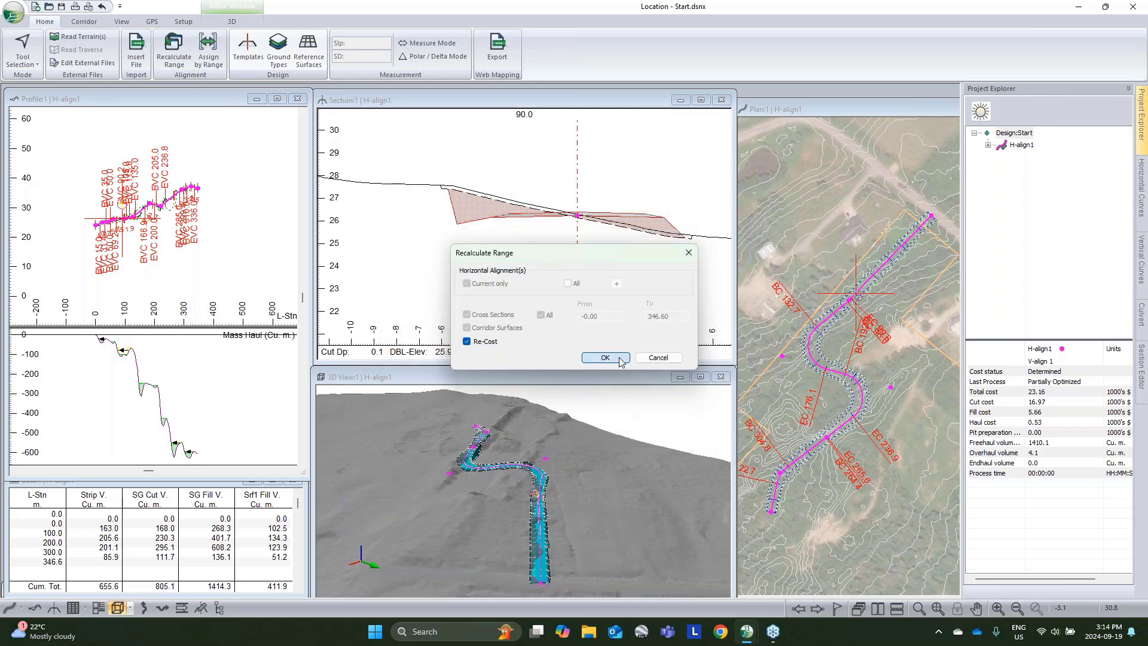
pyautogui.click(619, 358)
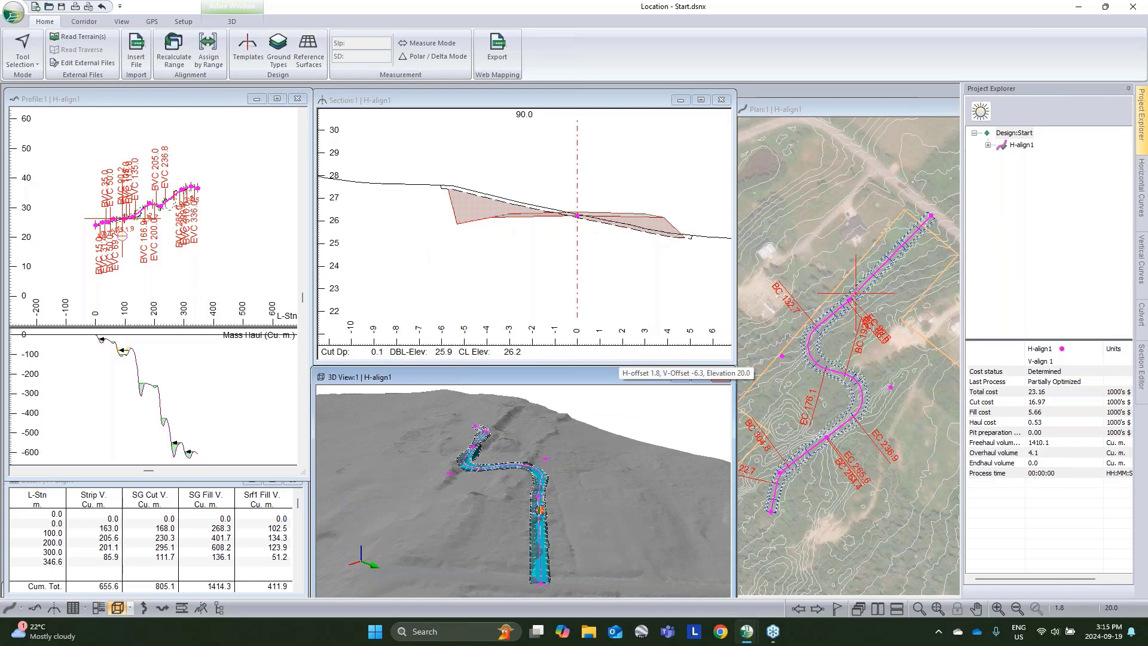
# Step: Make station 155.0 current and define sub-horizon ground layers by range with Silt to a depth of 3.5 over Fractured Rock
pyautogui.click(529, 470)
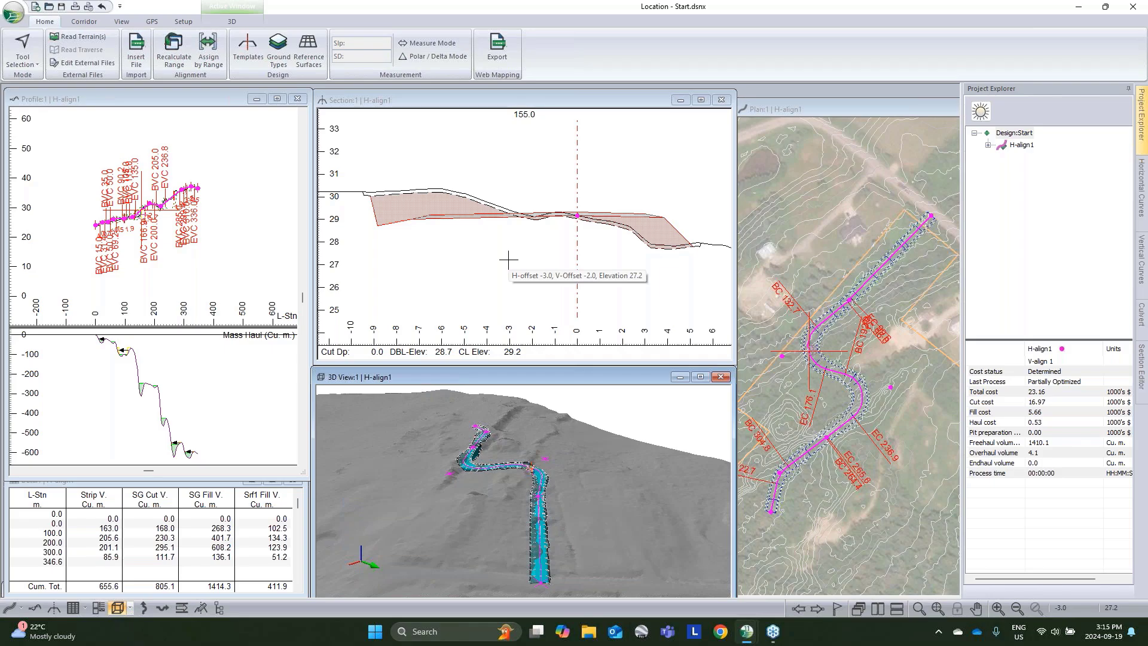
pyautogui.click(216, 58)
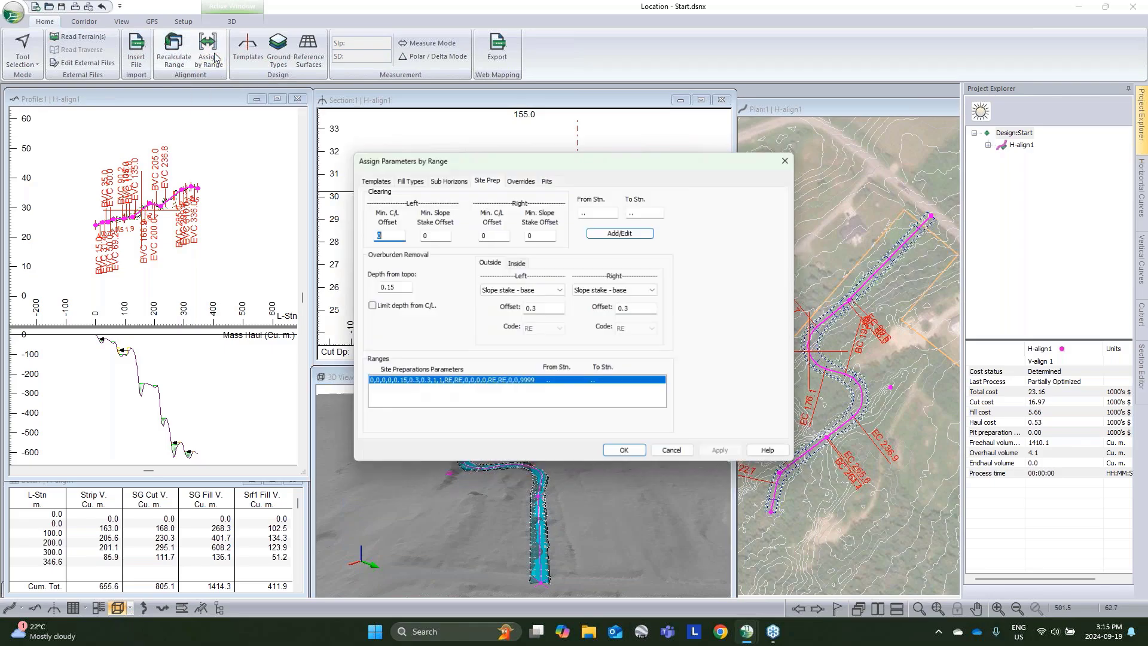
pyautogui.click(441, 184)
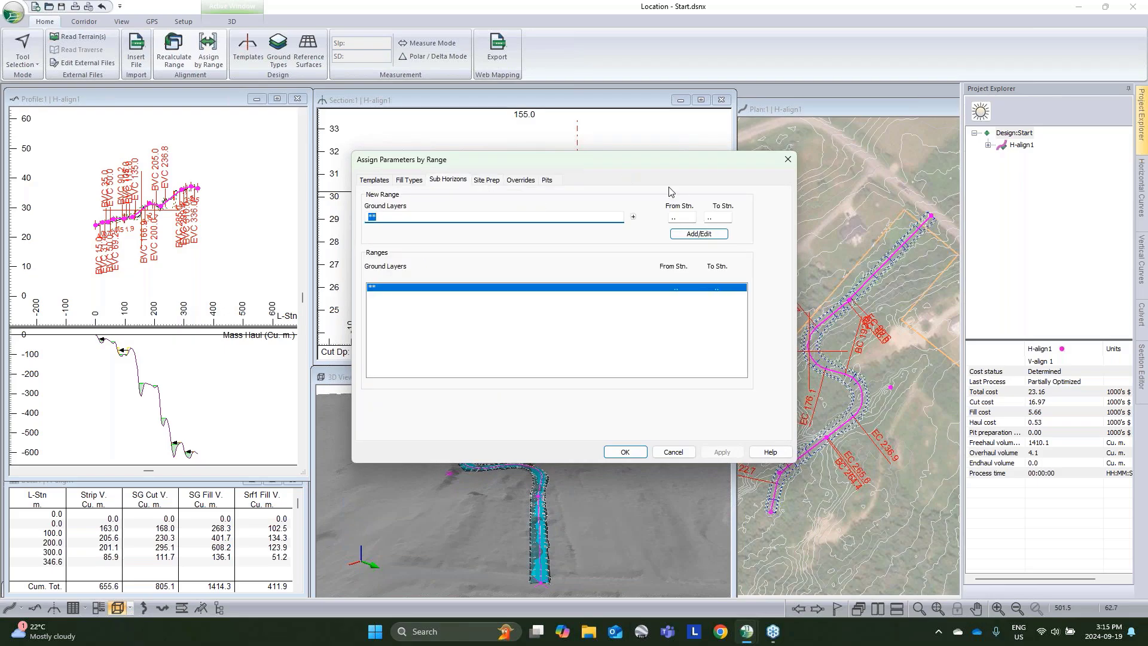
pyautogui.moveTo(663, 160); pyautogui.dragTo(976, 170)
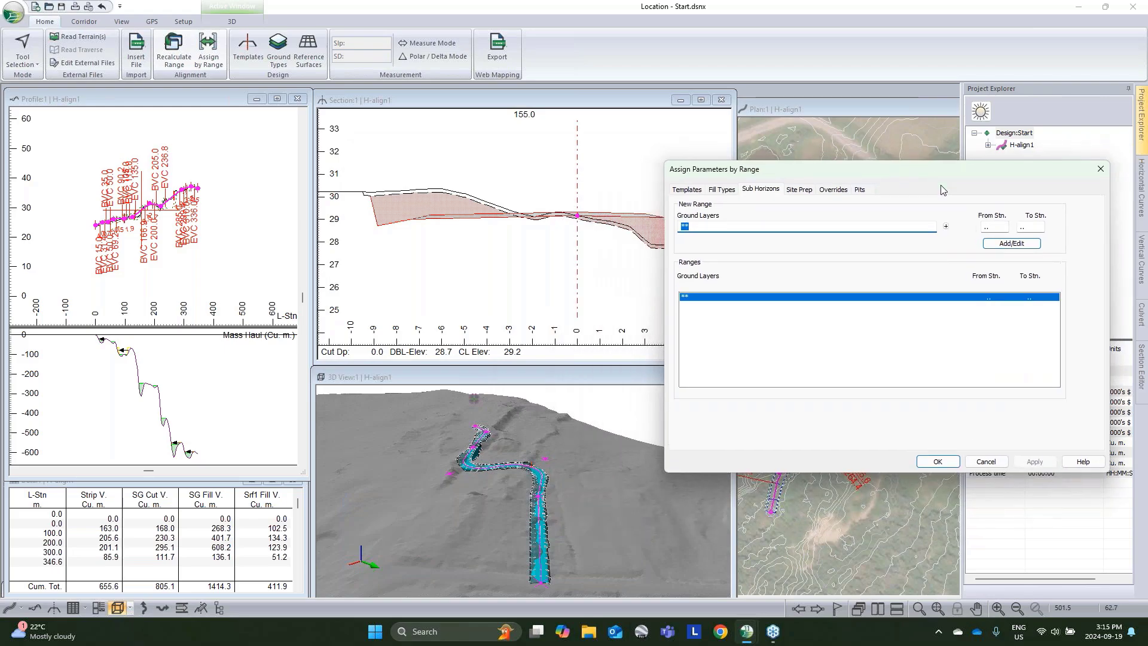
pyautogui.click(946, 226)
pyautogui.click(861, 290)
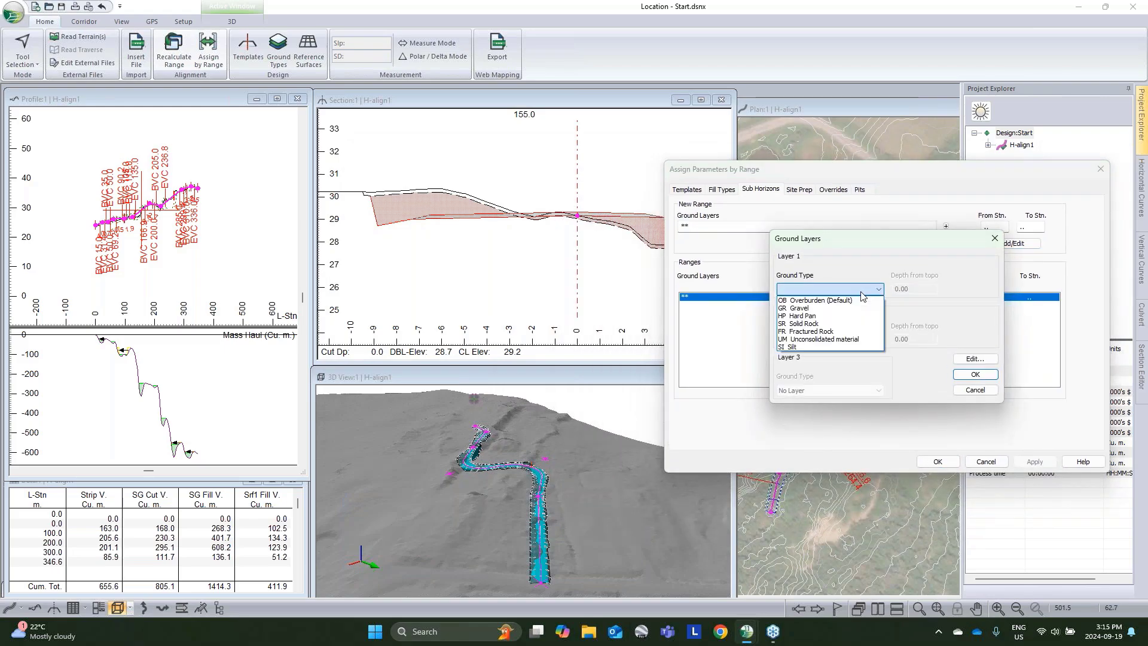
pyautogui.click(795, 347)
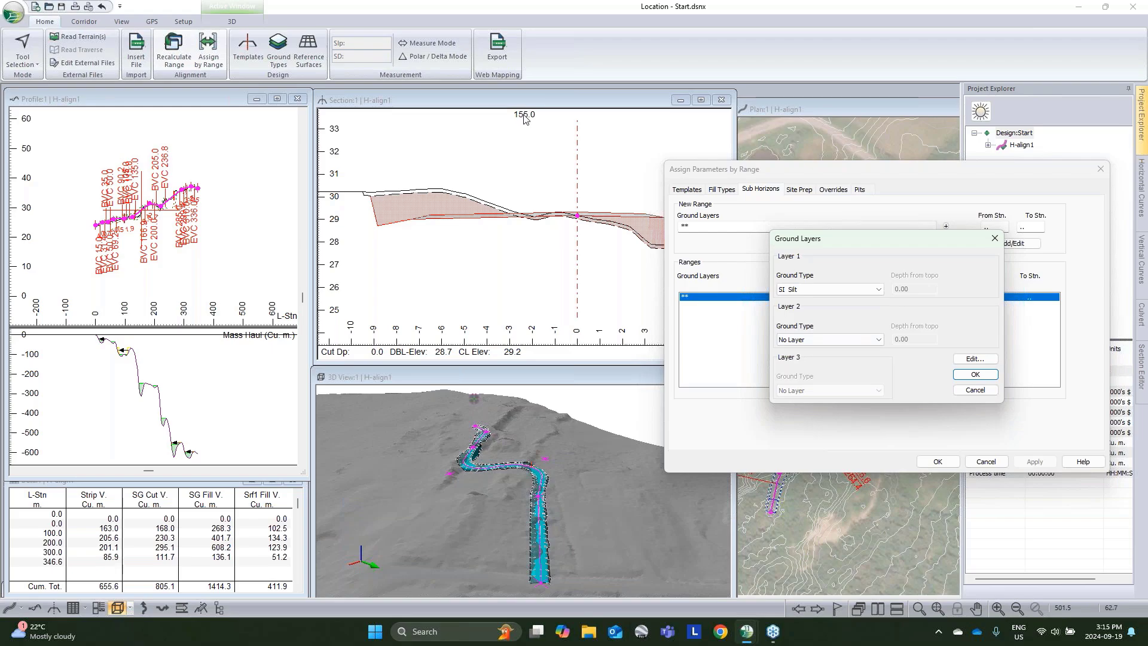
pyautogui.click(826, 341)
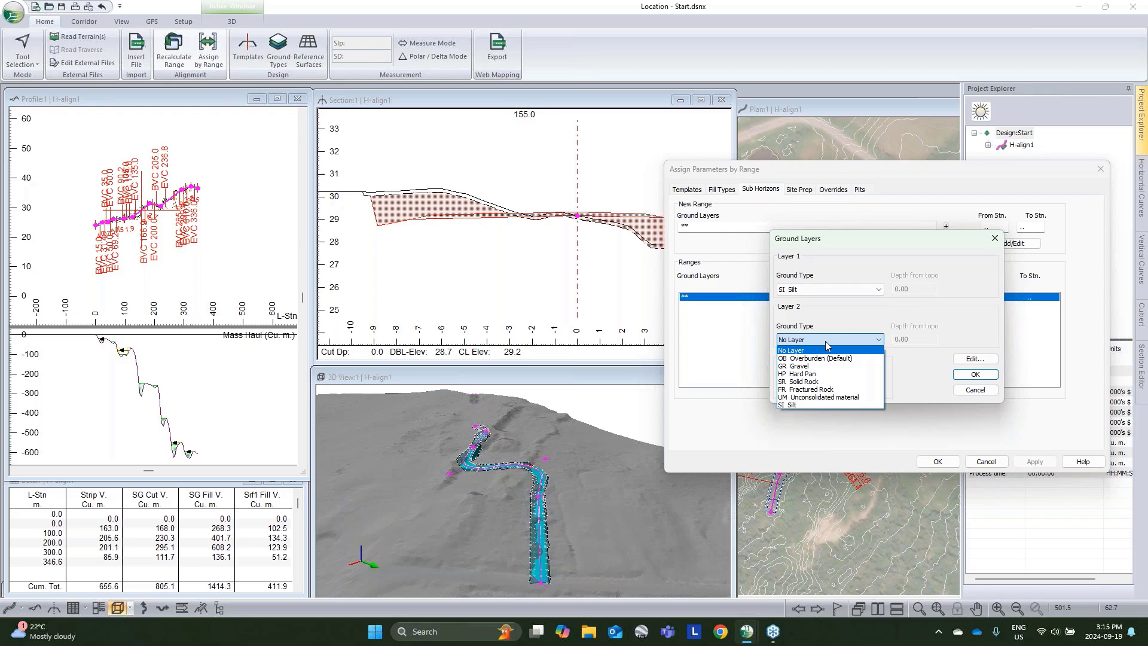
pyautogui.click(808, 389)
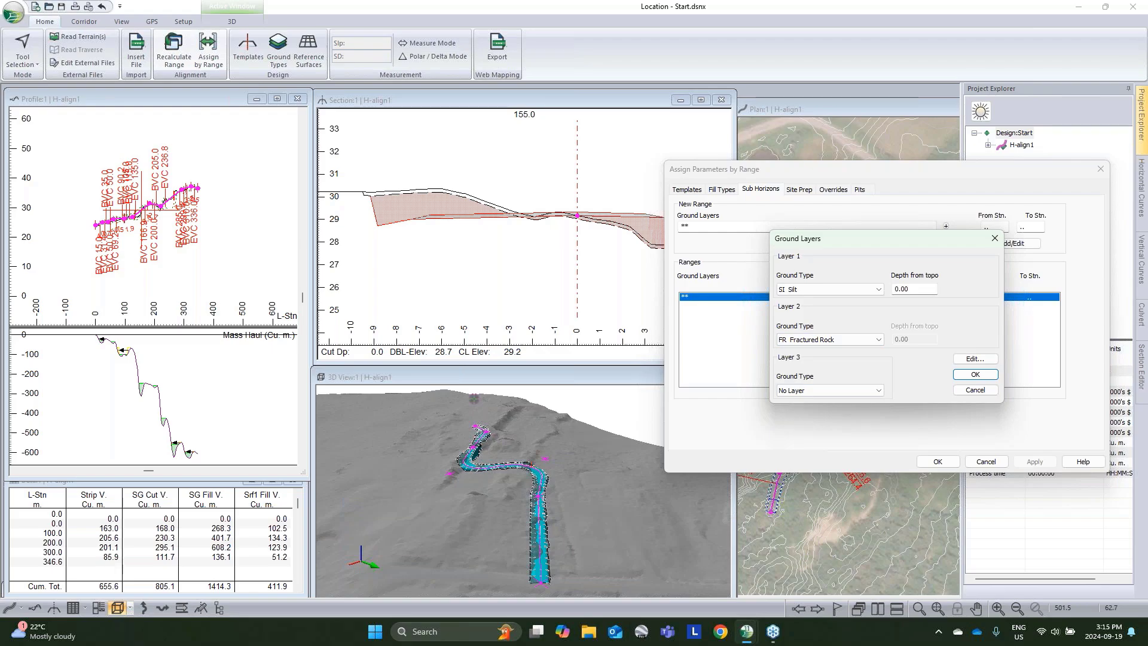
pyautogui.press('Tab')
pyautogui.write('3.5')
pyautogui.click(965, 376)
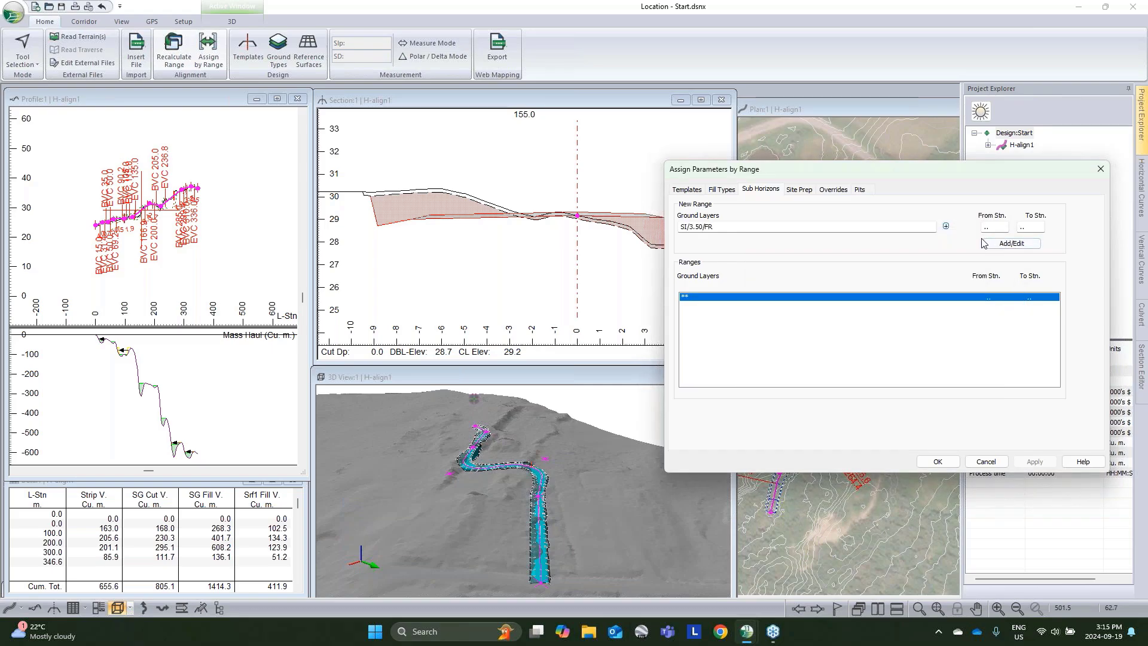
# Step: Assign the SI/3.50/FR ground layers from the start of the alignment to station 155.0
pyautogui.click(995, 227)
pyautogui.click(1030, 227)
pyautogui.click(1018, 245)
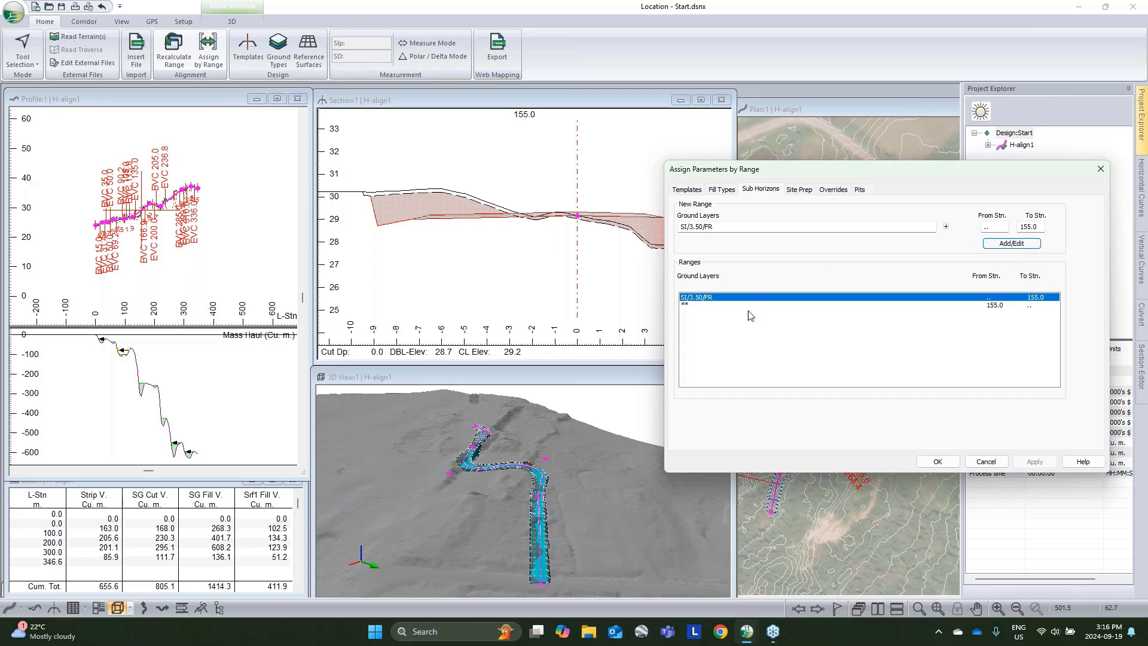
# Step: Set the range from station 155.0 onward to Silt to a depth of 0.5 over Fractured Rock, and apply the sub-horizon ranges
pyautogui.click(727, 306)
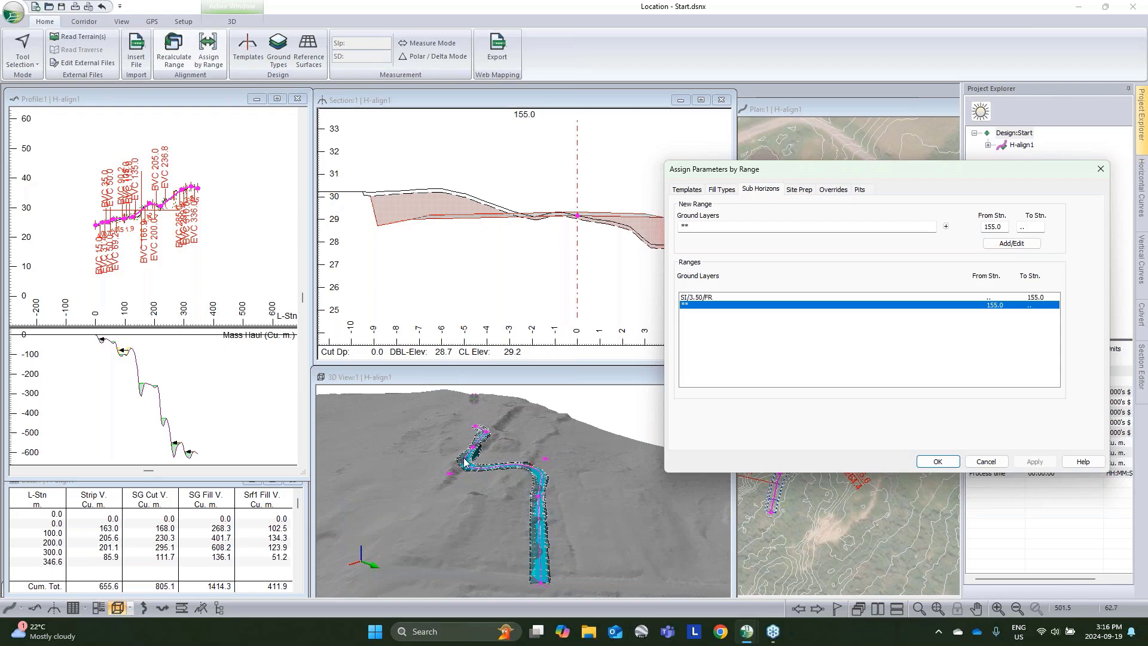
pyautogui.click(945, 226)
pyautogui.click(838, 289)
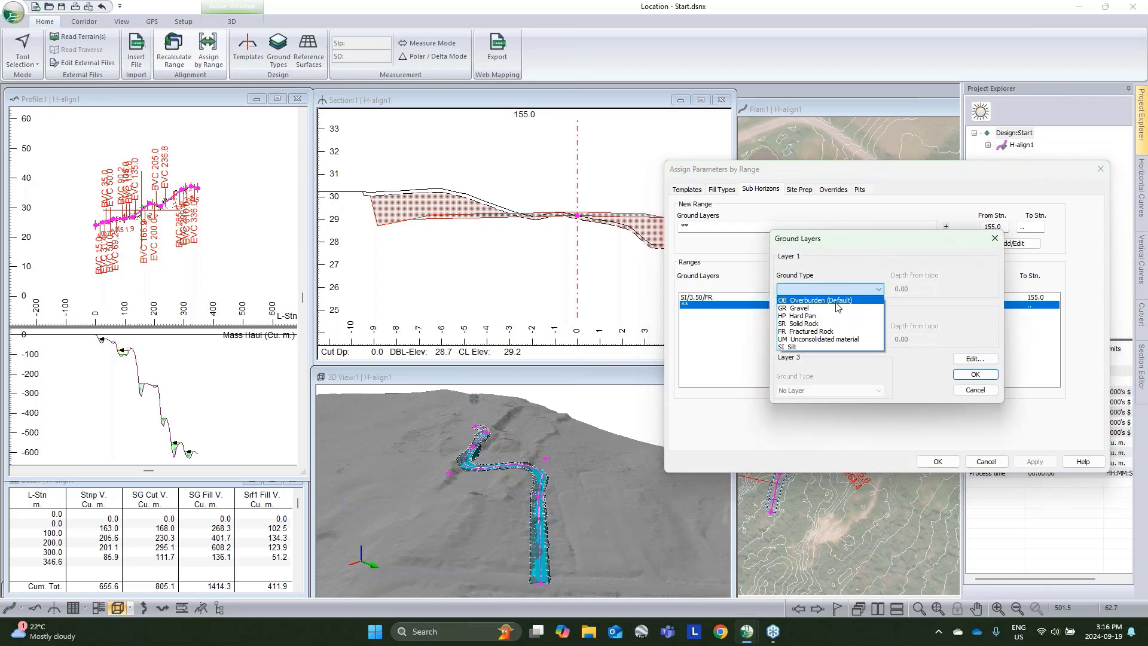
pyautogui.click(823, 347)
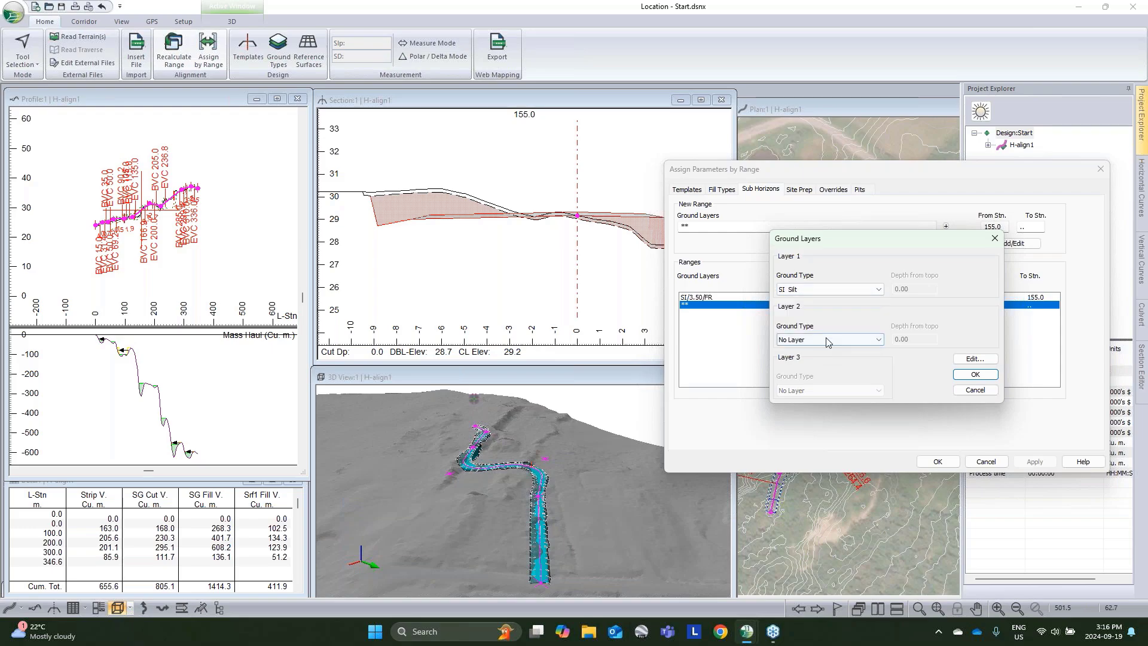
pyautogui.click(826, 339)
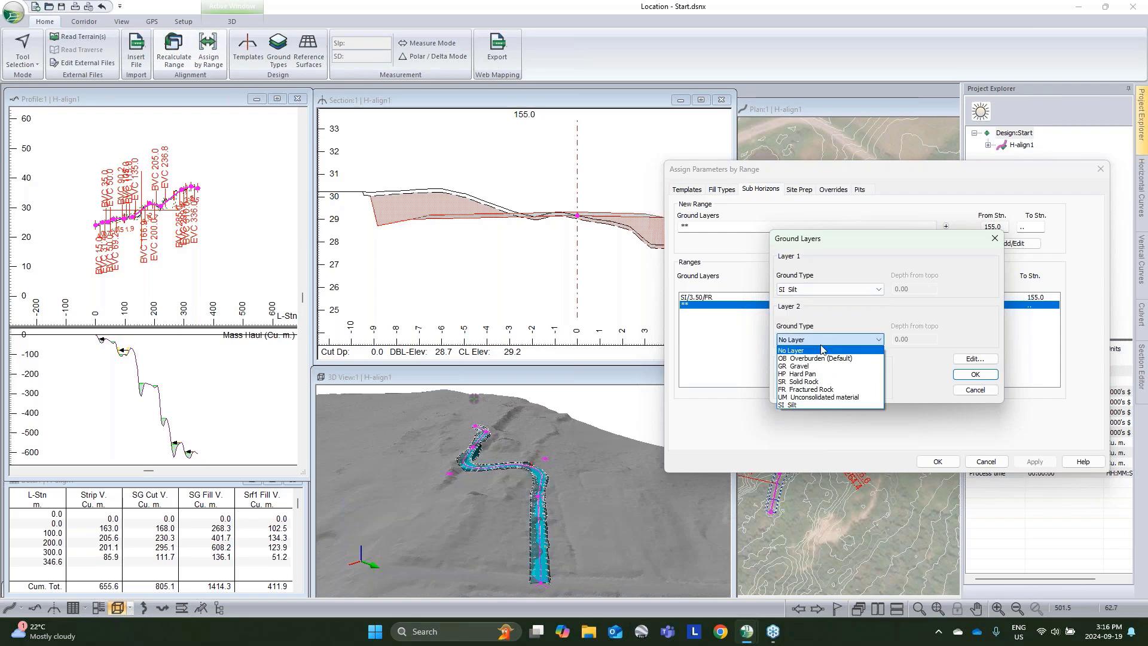
pyautogui.click(808, 389)
pyautogui.moveTo(920, 289); pyautogui.dragTo(898, 300)
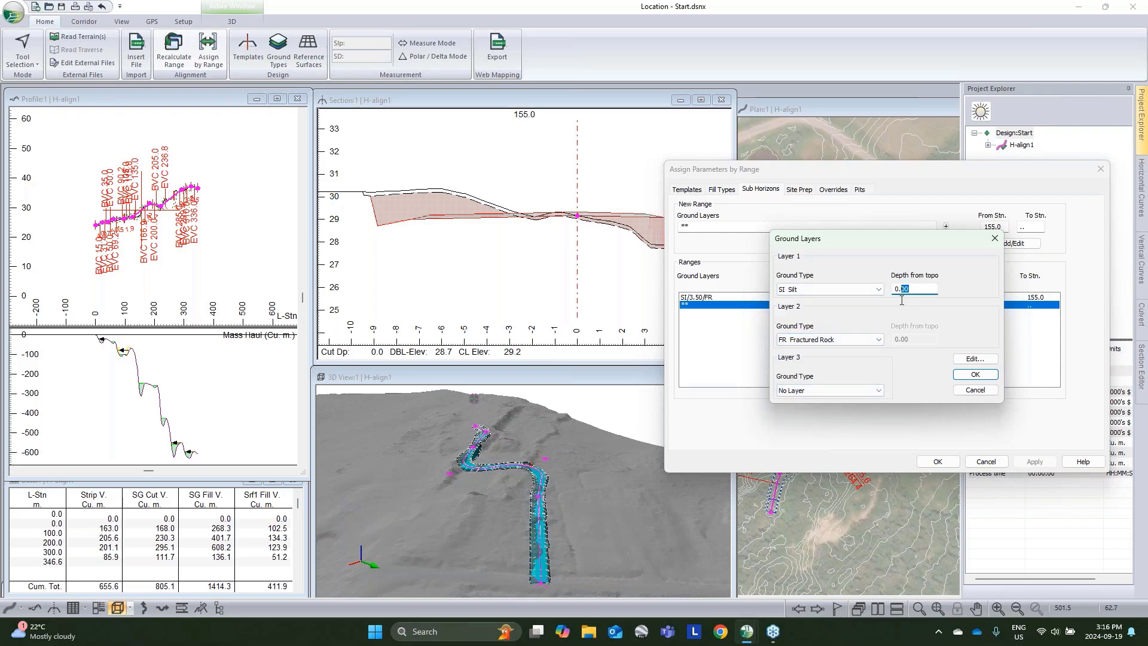
pyautogui.write('.')
pyautogui.click(975, 375)
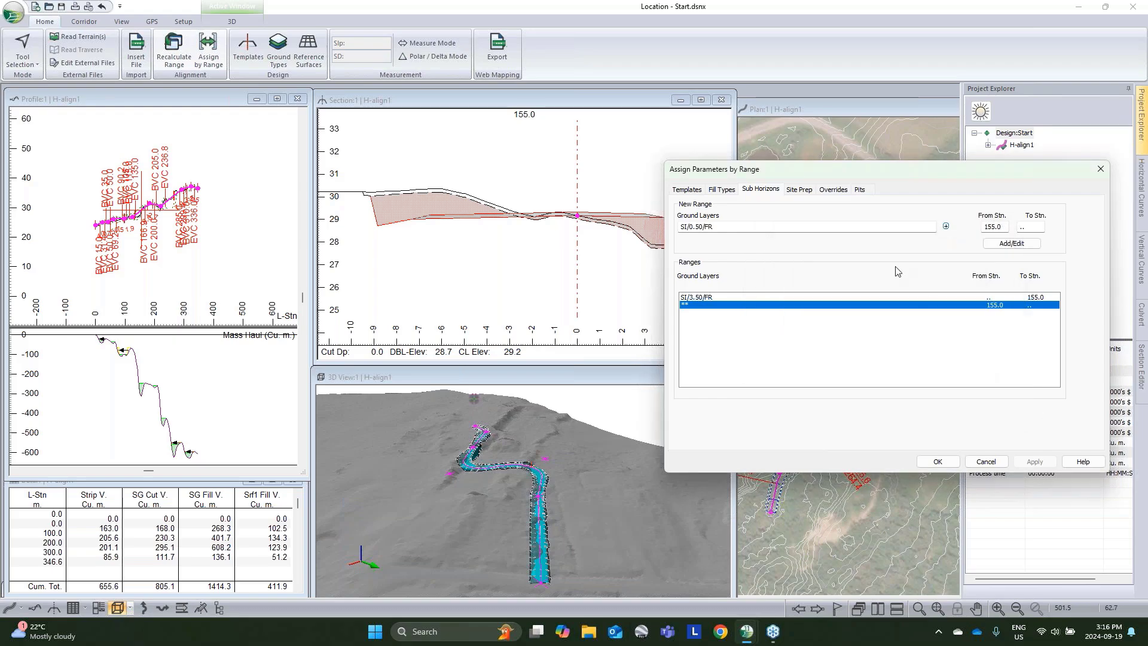
pyautogui.click(1003, 245)
pyautogui.click(936, 462)
pyautogui.click(605, 357)
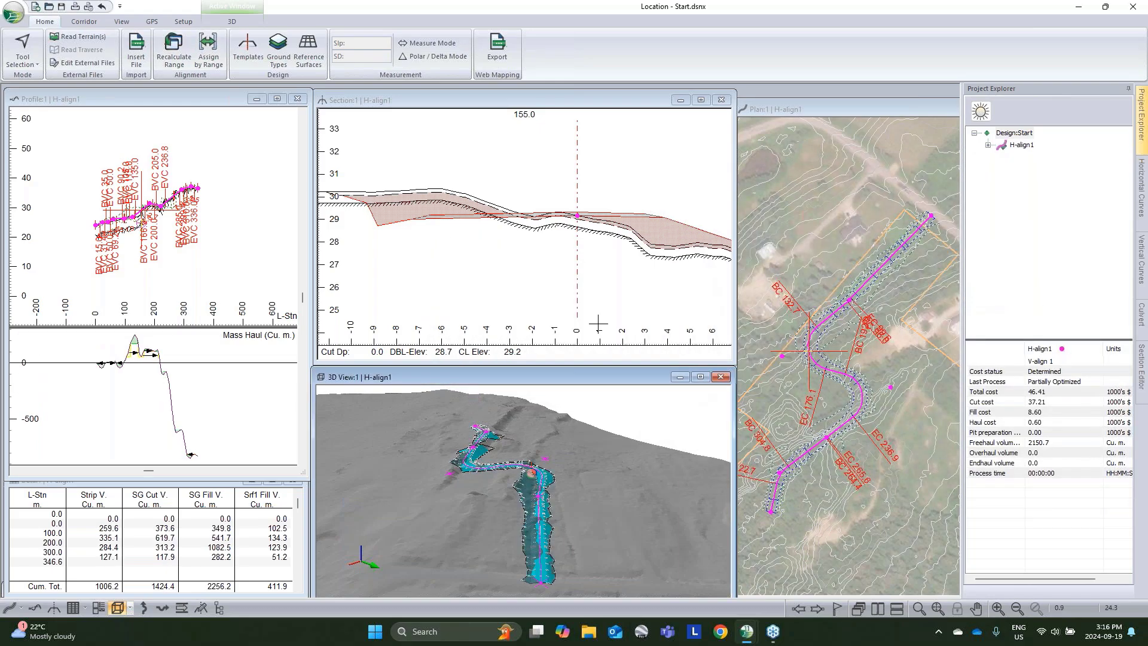
# Step: Examine the recalculated corridor in 3D, the cross-section at station 155.0 and the cut, fill and strip volumes
pyautogui.moveTo(616, 488)
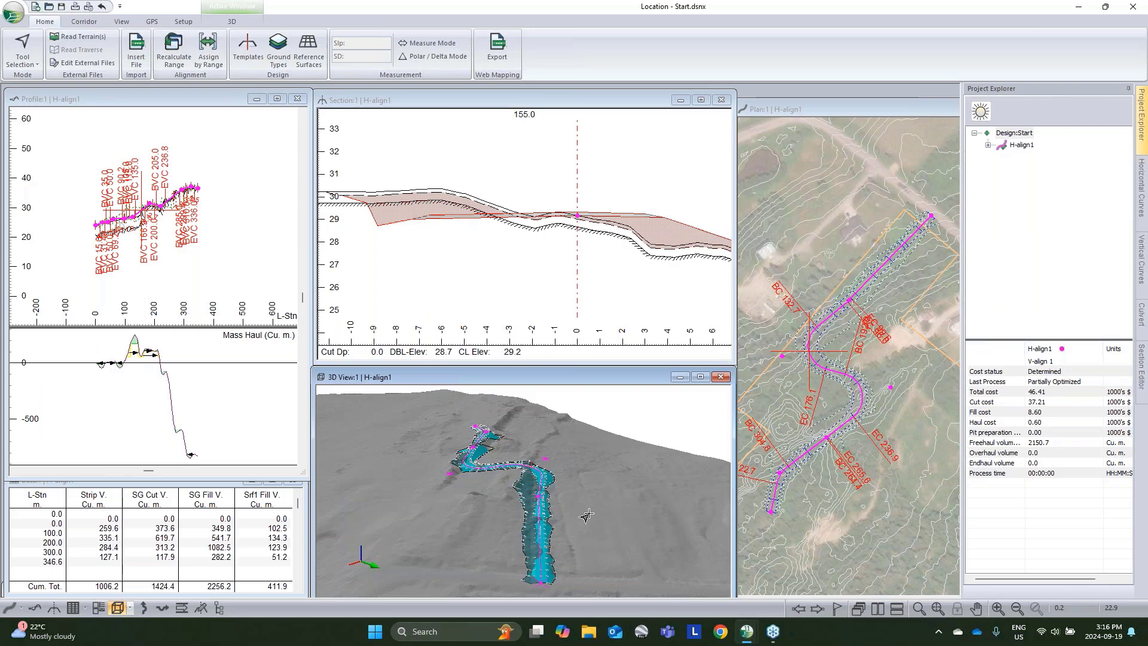
pyautogui.moveTo(586, 515); pyautogui.dragTo(549, 493)
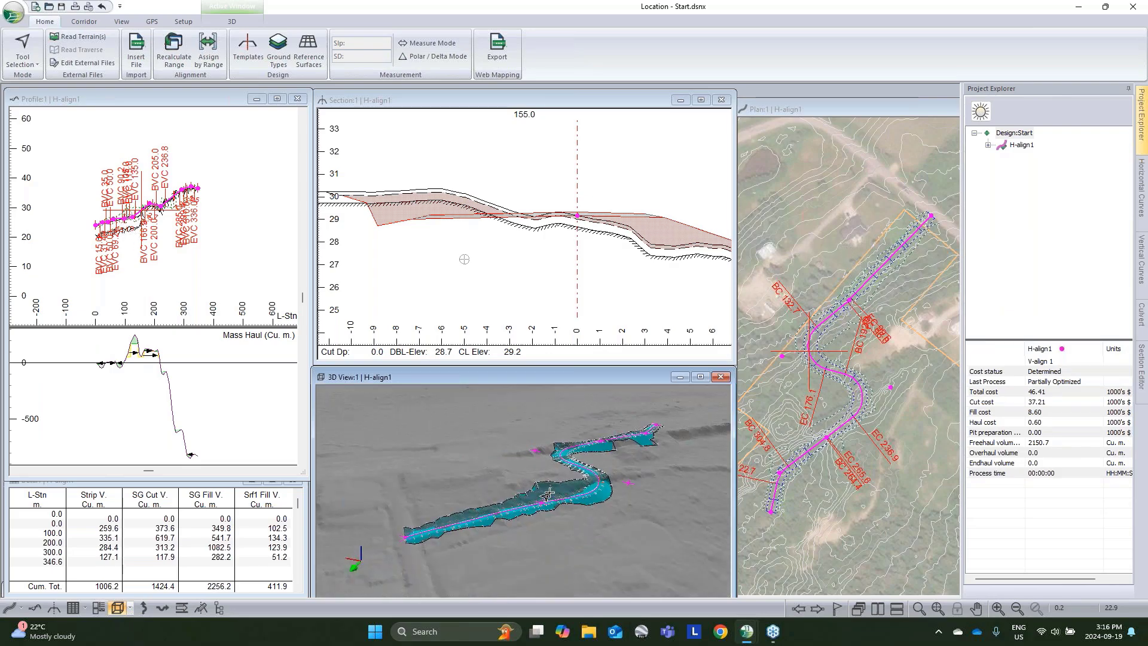
pyautogui.scroll(4, 545, 501)
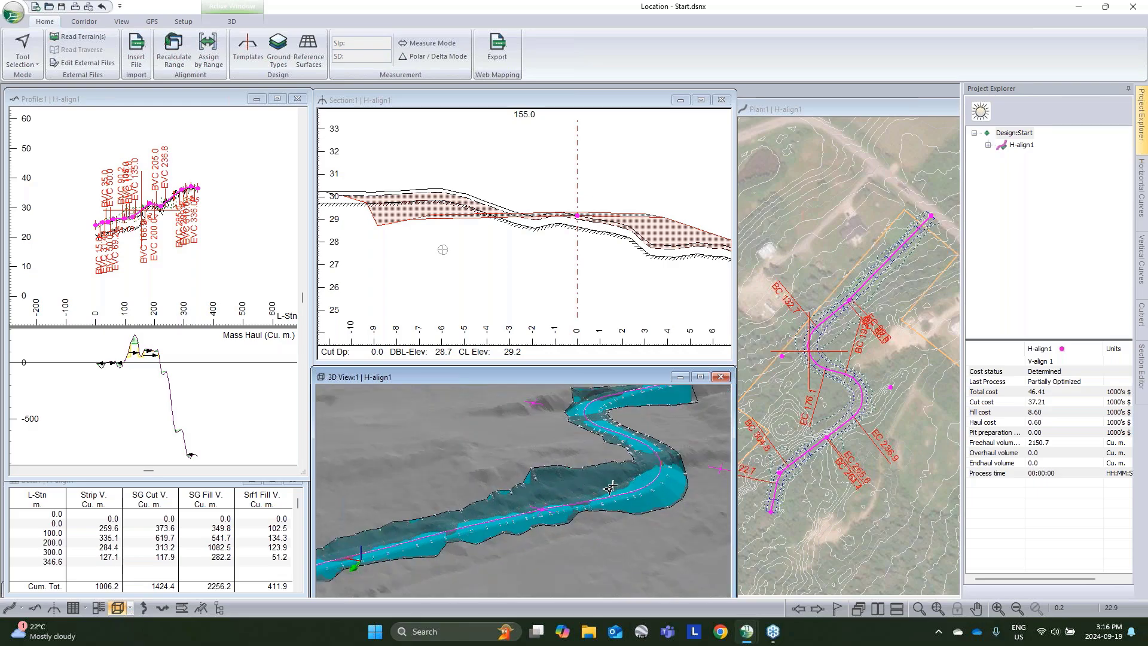
pyautogui.moveTo(617, 491)
pyautogui.scroll(-2, 487, 214)
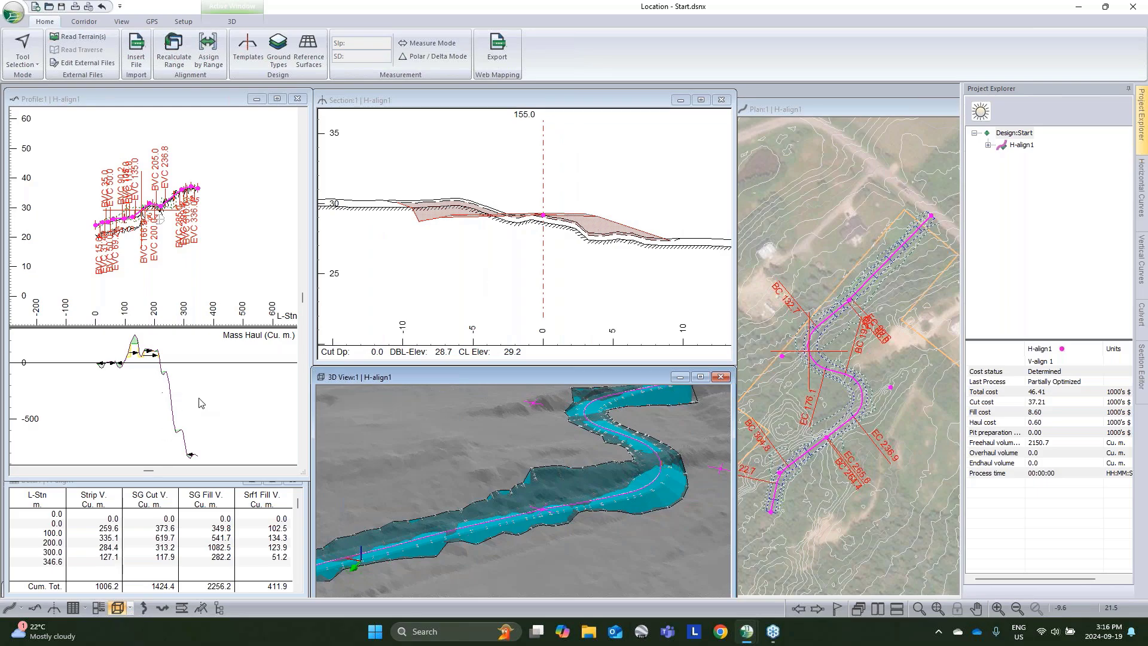
pyautogui.scroll(-2, 142, 559)
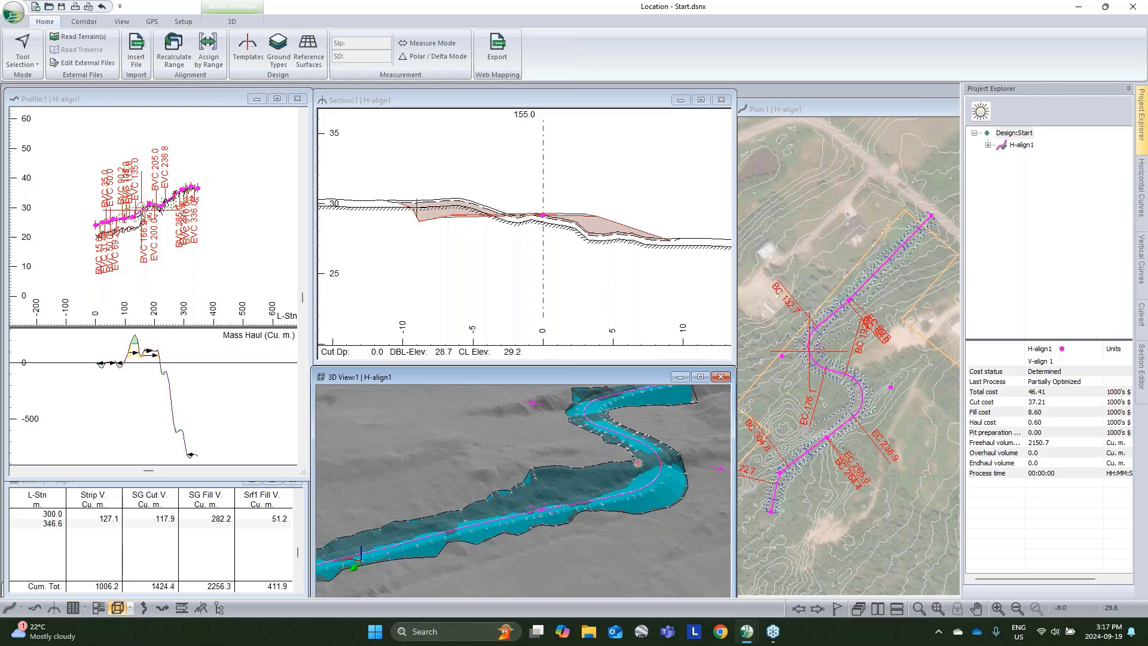
# Step: Try a 3:1 final cut slope on the Slope I - Standard Cut/Fill-left component of the Resource Low Volume template, and discard it
pyautogui.moveTo(416, 221)
pyautogui.click(251, 44)
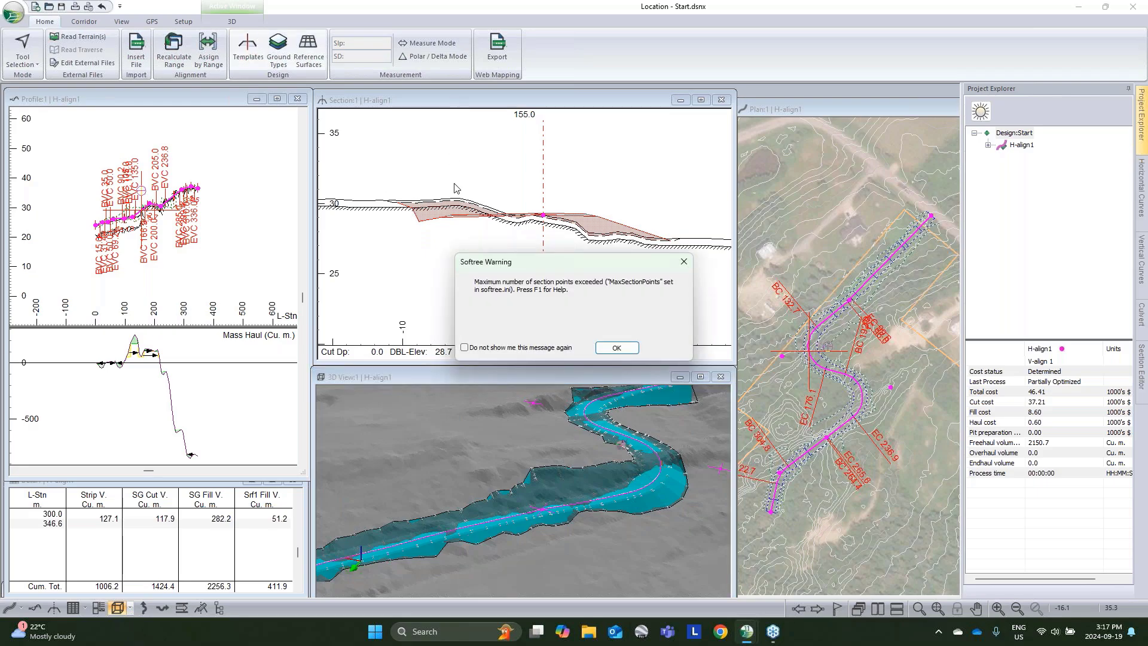
pyautogui.click(464, 348)
pyautogui.click(616, 348)
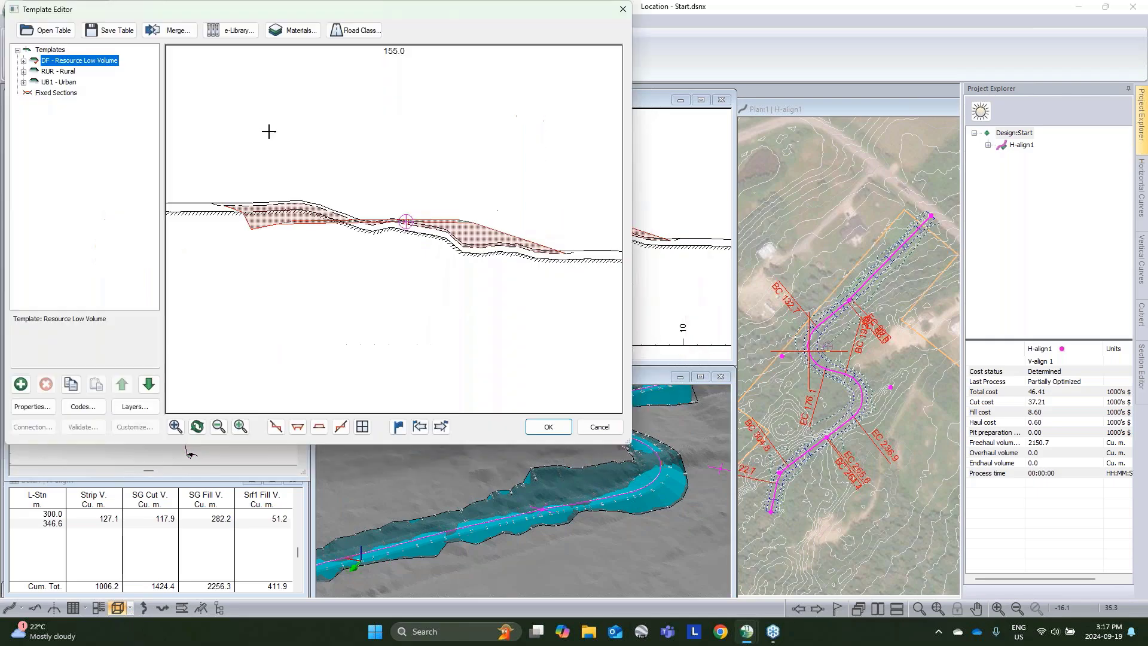
pyautogui.click(22, 61)
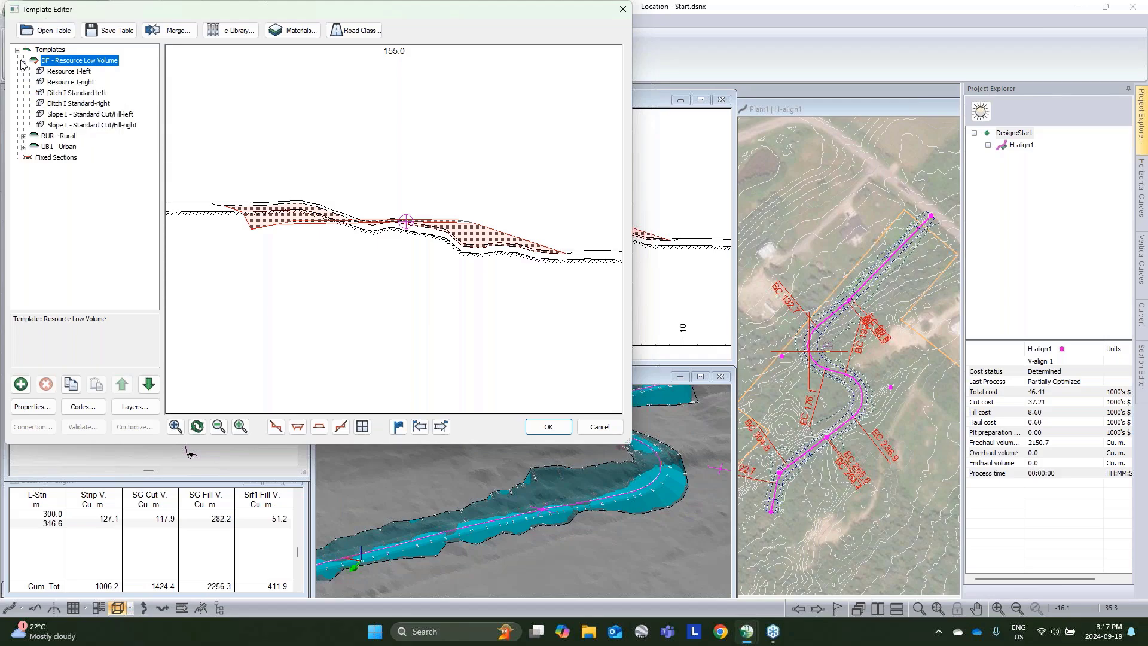
pyautogui.click(73, 115)
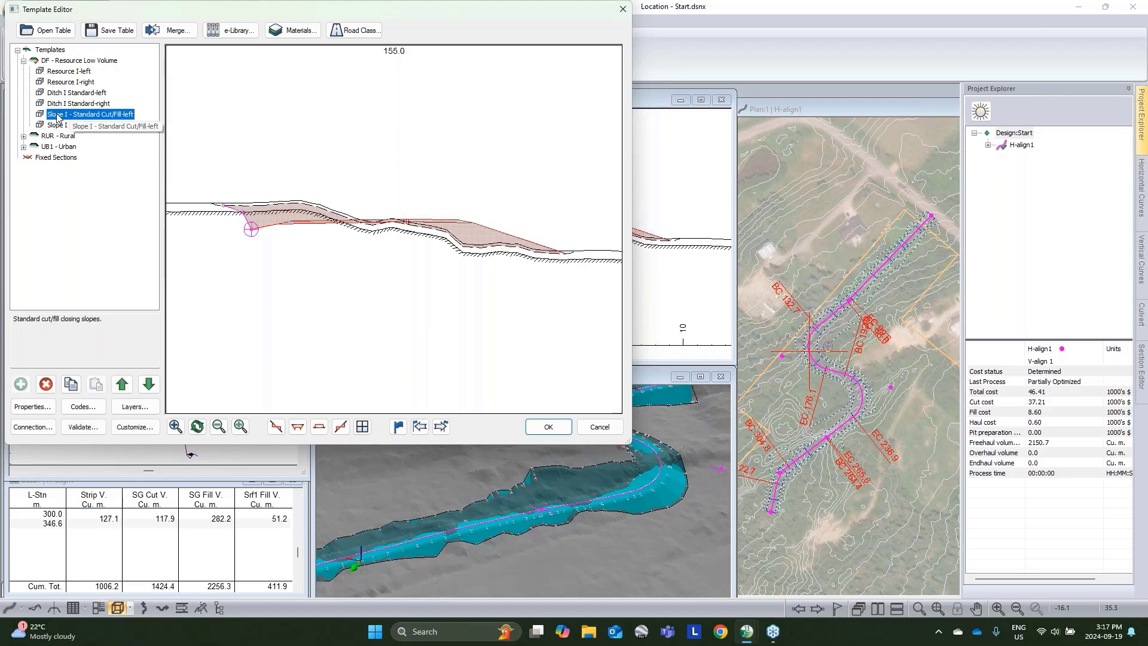
pyautogui.doubleClick(55, 115)
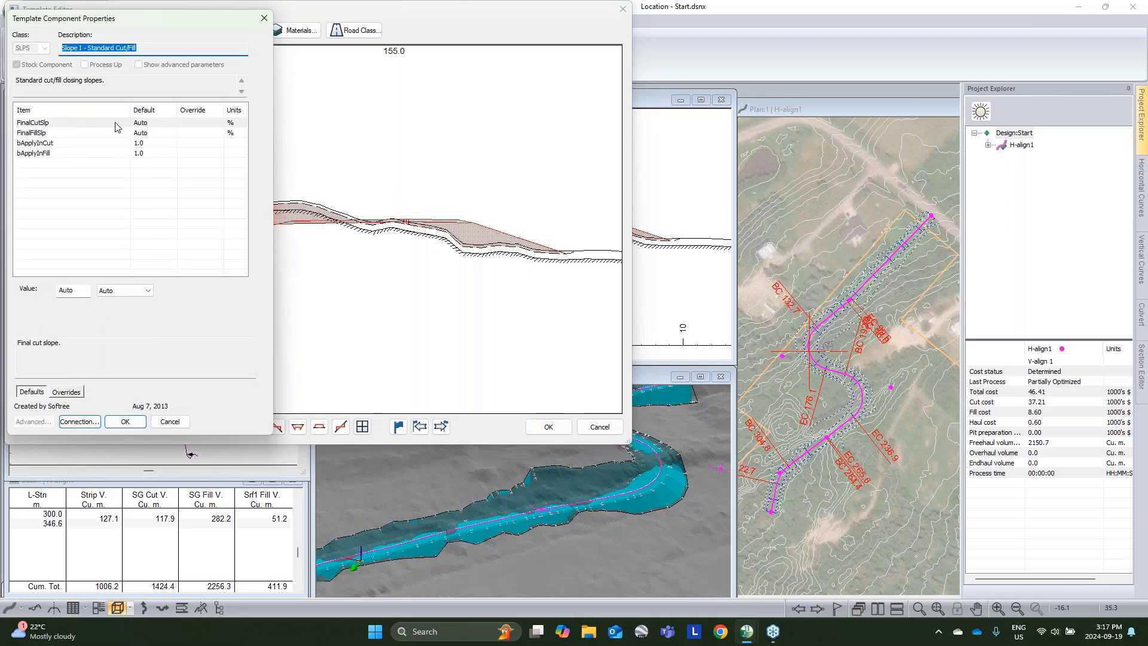
pyautogui.moveTo(193, 21); pyautogui.dragTo(816, 62)
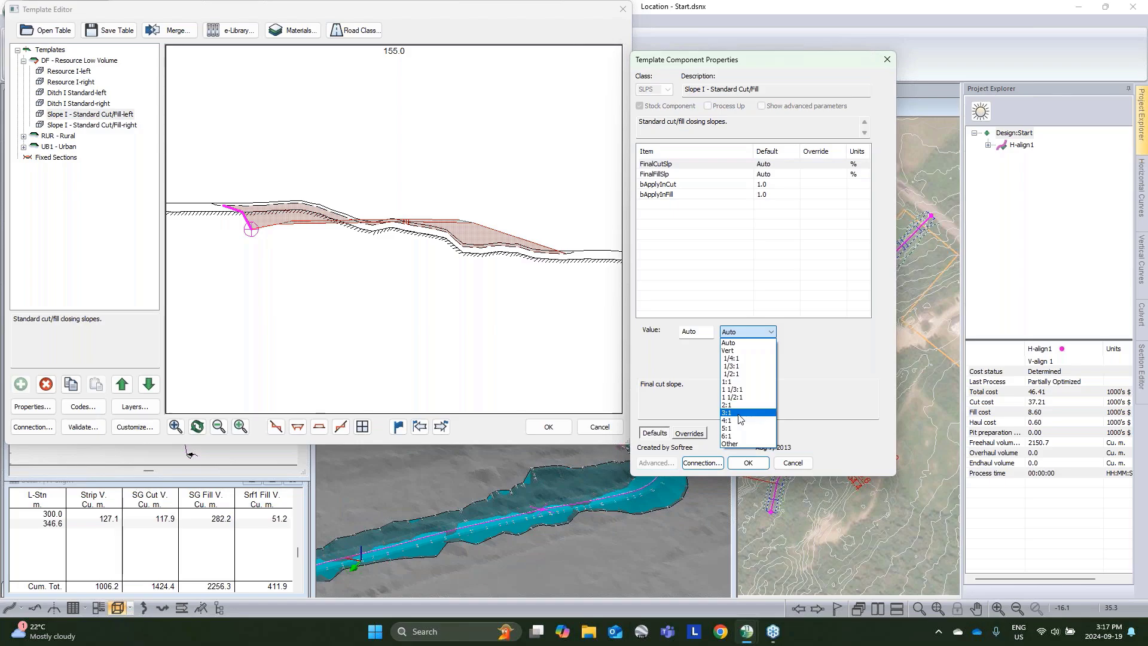
pyautogui.click(739, 413)
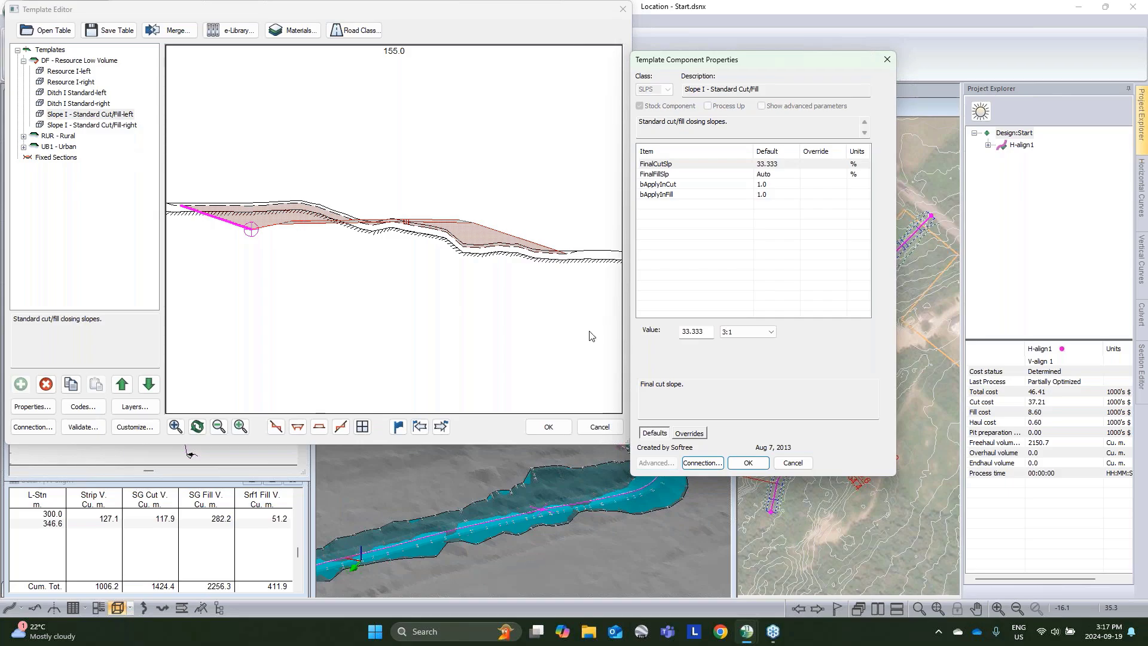
pyautogui.click(792, 464)
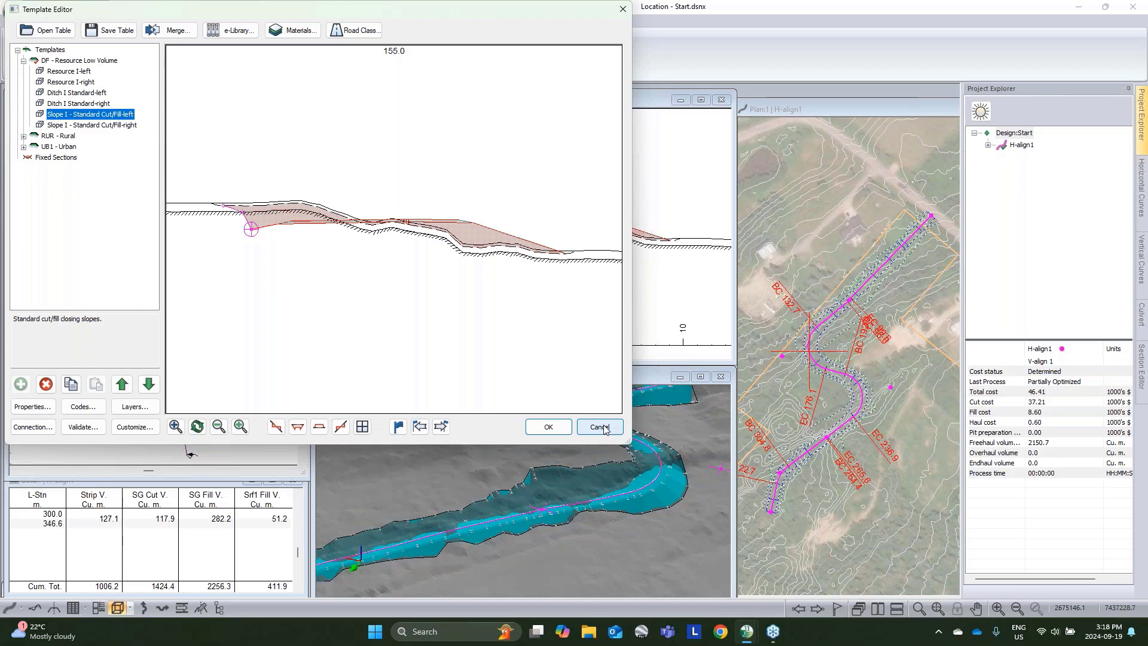
pyautogui.click(600, 427)
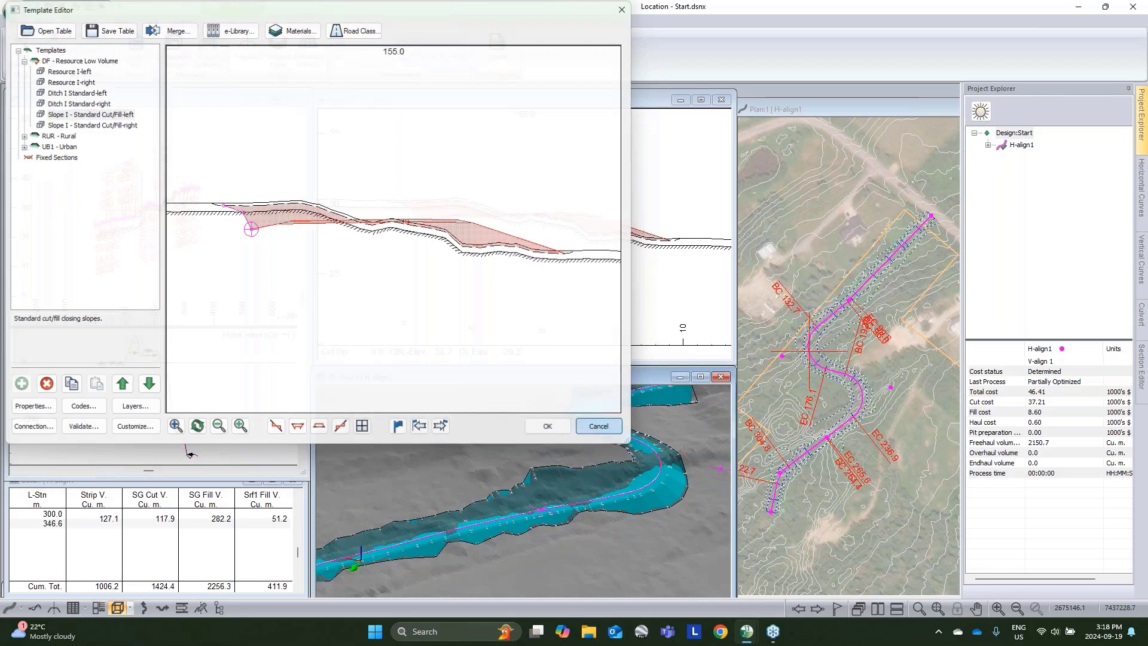
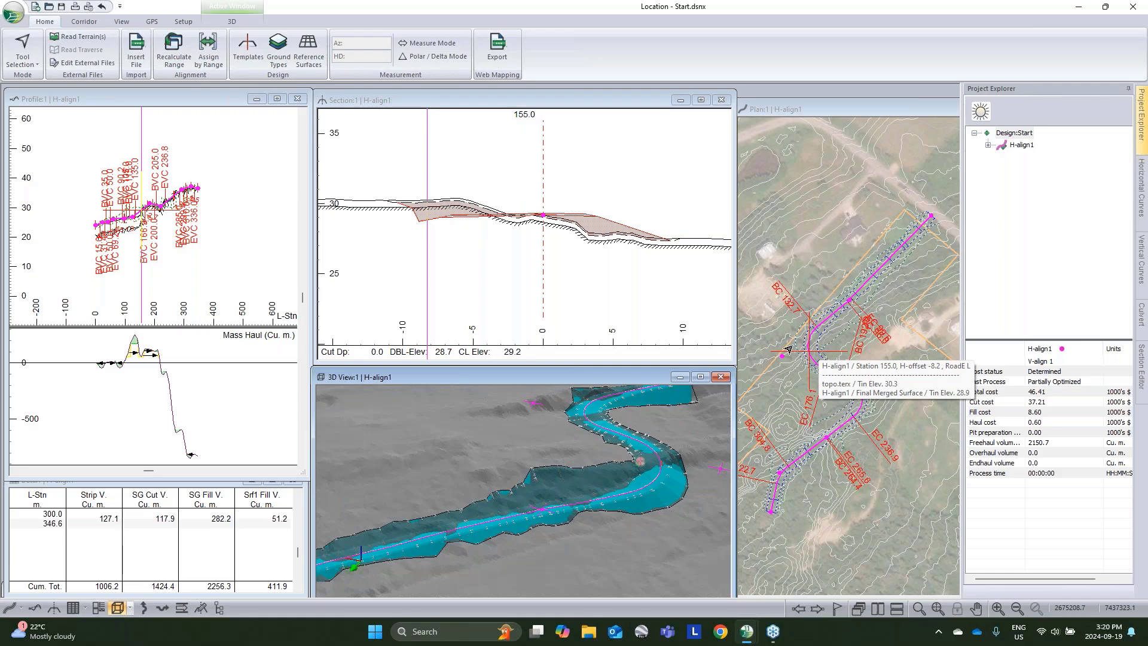
# Step: Examine the mass haul diagram for the whole alignment in an enlarged profile, and check its mass haul graphic options
pyautogui.click(276, 99)
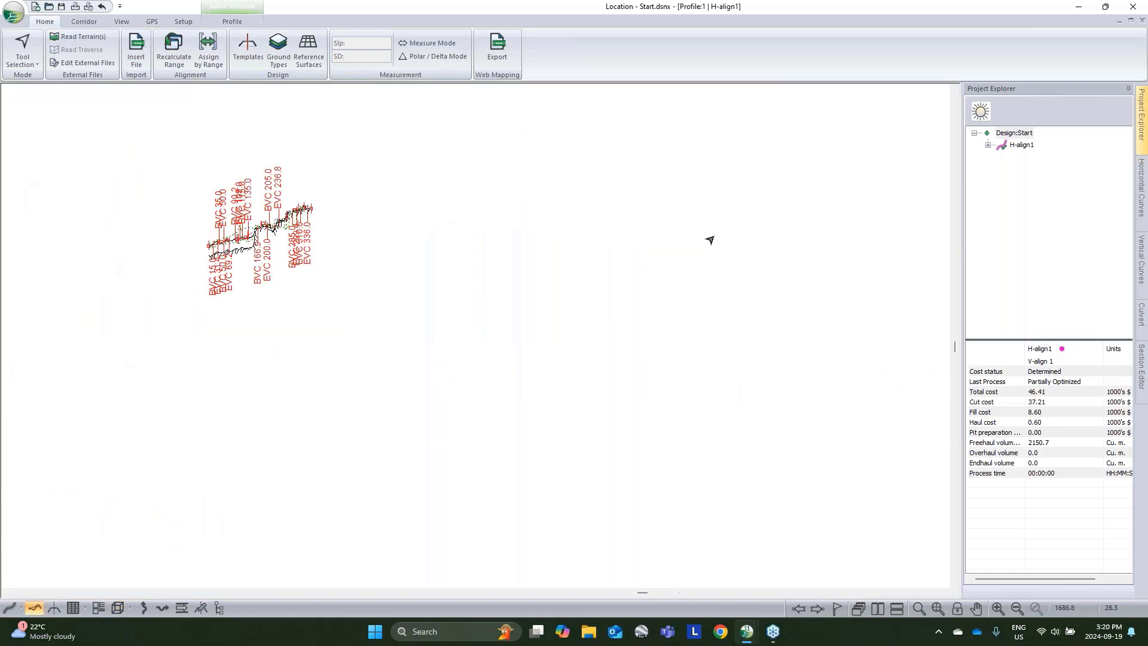
pyautogui.scroll(4, 424, 256)
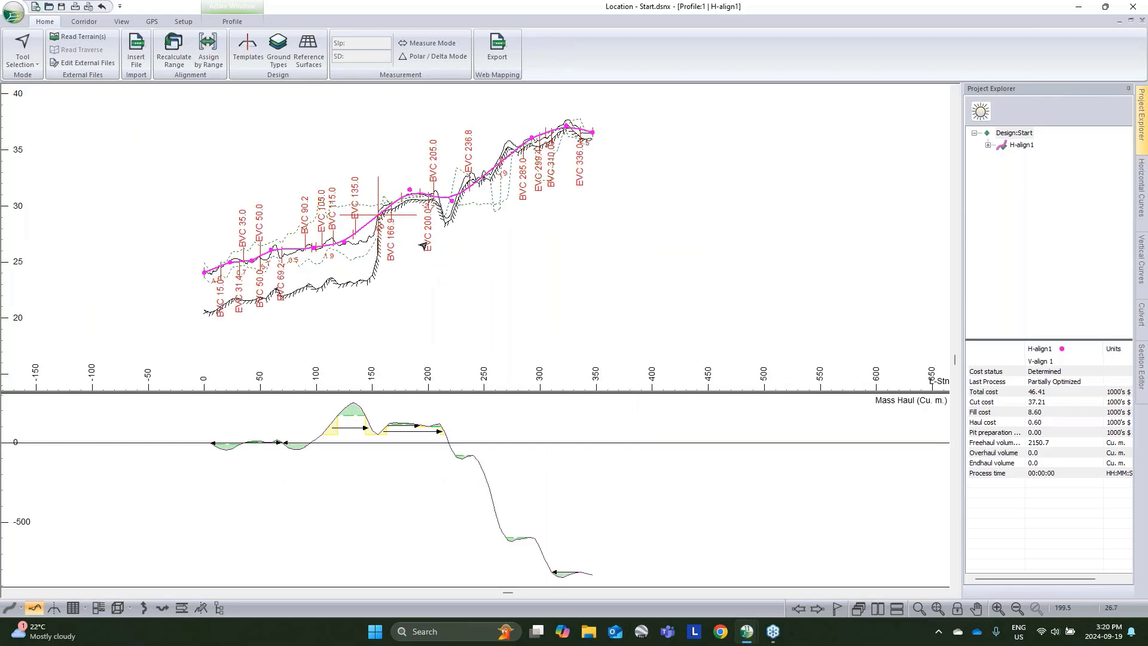
pyautogui.rightClick(608, 455)
pyautogui.click(686, 561)
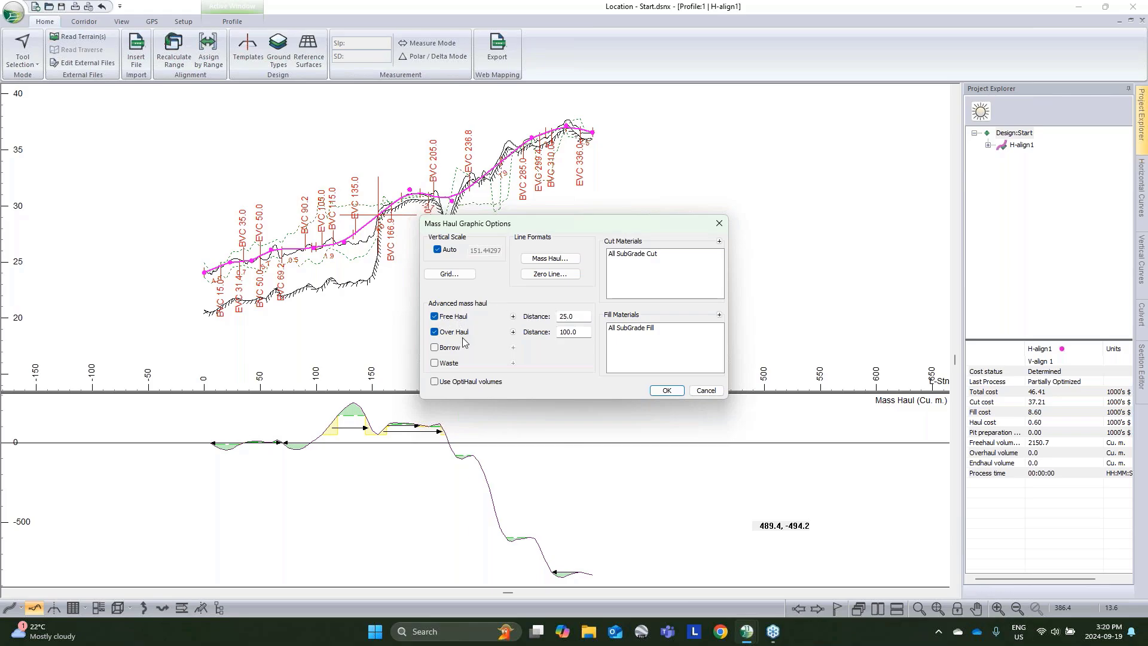
pyautogui.click(705, 391)
pyautogui.moveTo(229, 451)
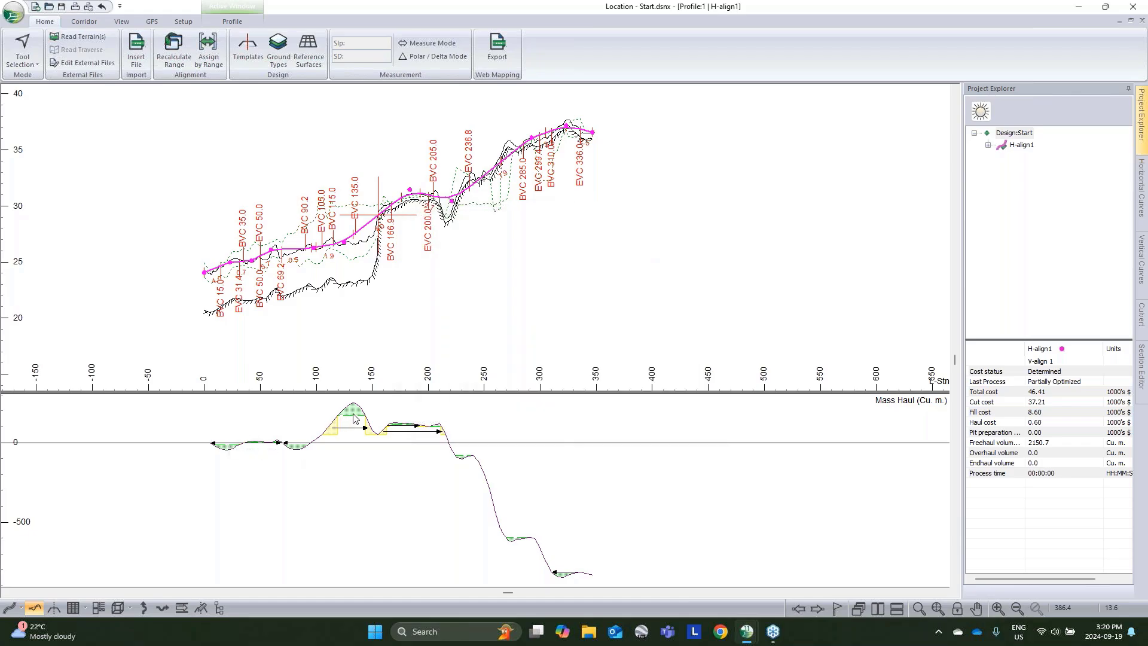
pyautogui.moveTo(353, 418)
pyautogui.moveTo(925, 410)
pyautogui.click(1129, 21)
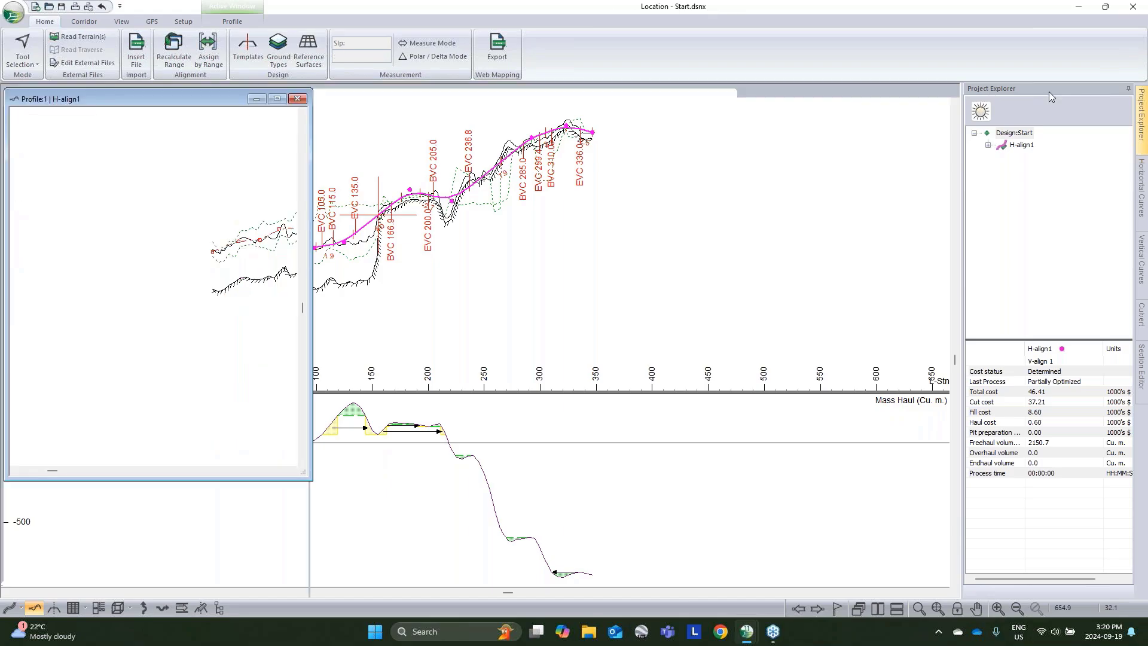
# Step: Examine the first dip of the mass haul curve against the profile and the cross-section at station 30.0
pyautogui.scroll(3, 177, 270)
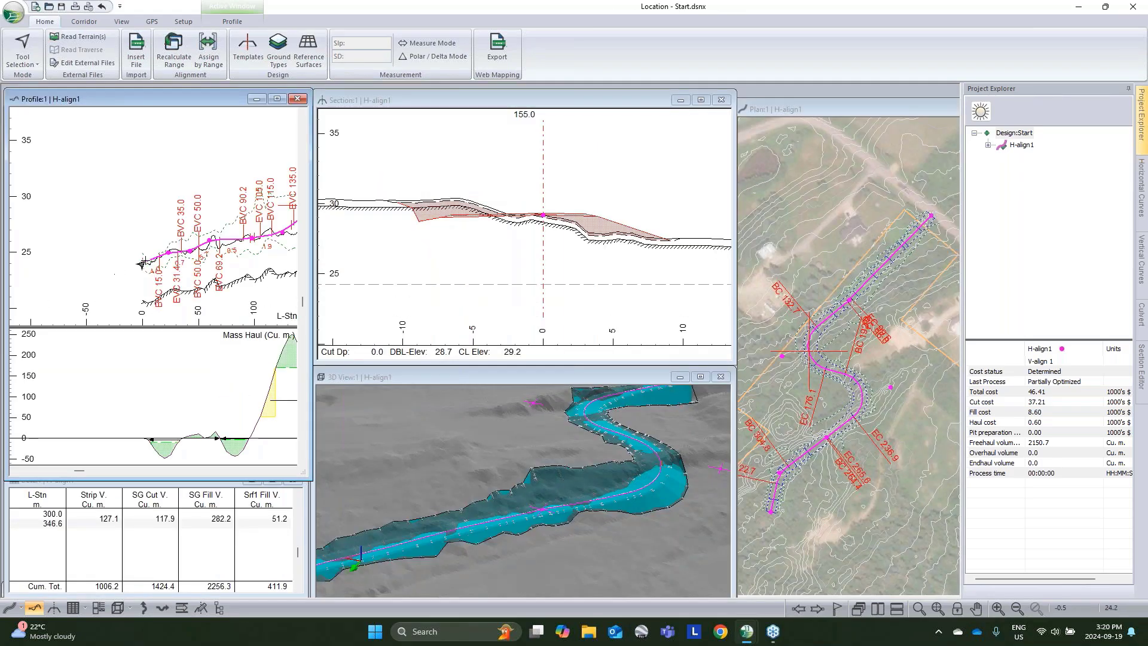
pyautogui.scroll(-3, 144, 261)
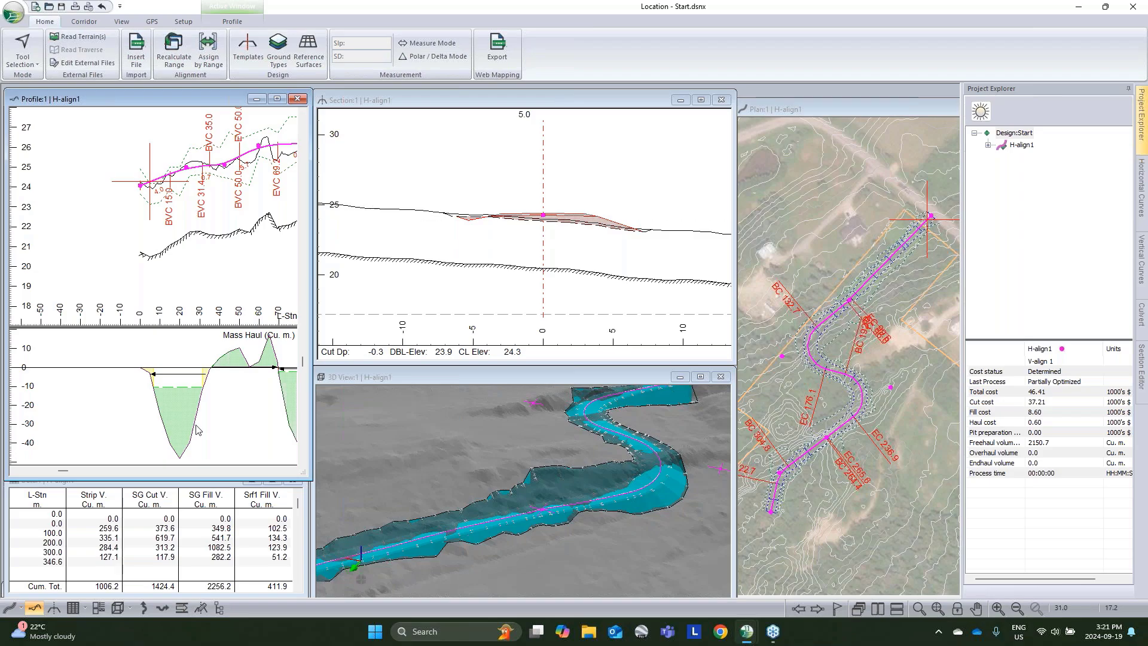
pyautogui.click(199, 168)
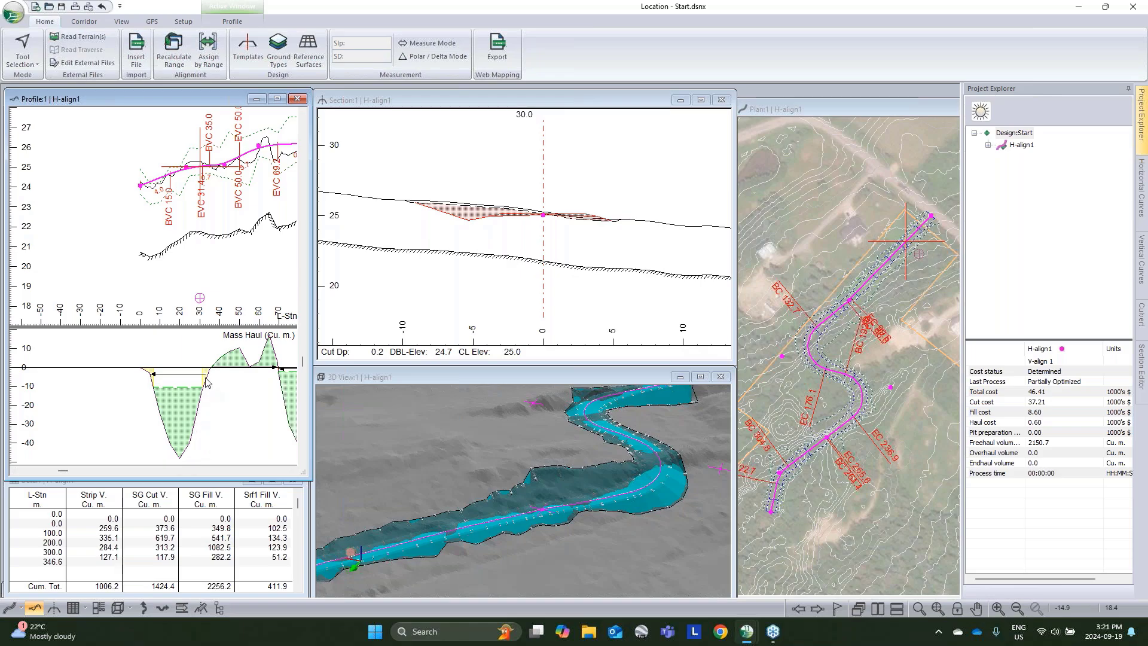
pyautogui.moveTo(212, 372)
pyautogui.moveTo(239, 196); pyautogui.dragTo(250, 224, button='middle')
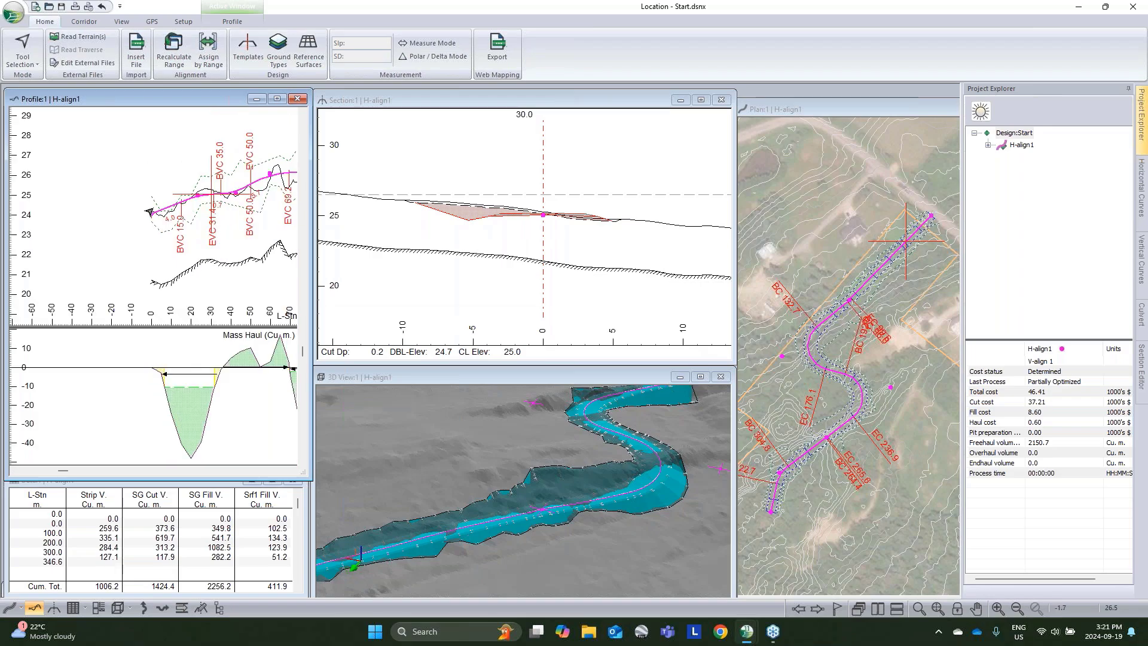
pyautogui.moveTo(158, 213)
pyautogui.moveTo(214, 399)
pyautogui.moveTo(168, 400)
# Step: Check the Free Haul and Over Haul distances in the mass haul graphic options against the first haul zone
pyautogui.rightClick(227, 376)
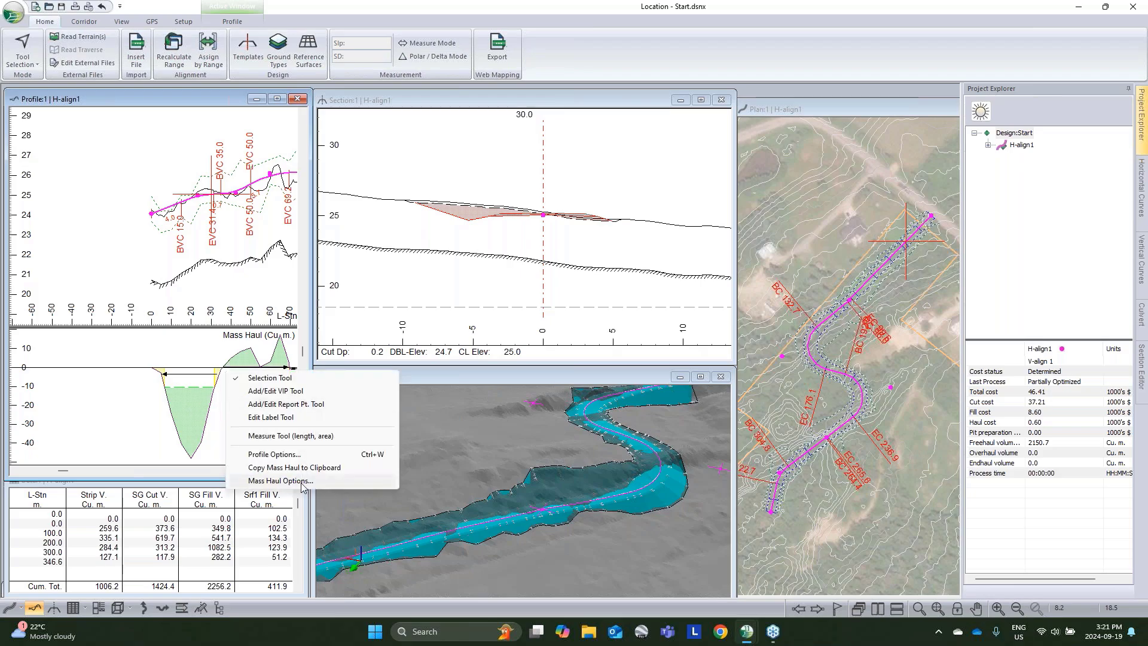
pyautogui.click(305, 481)
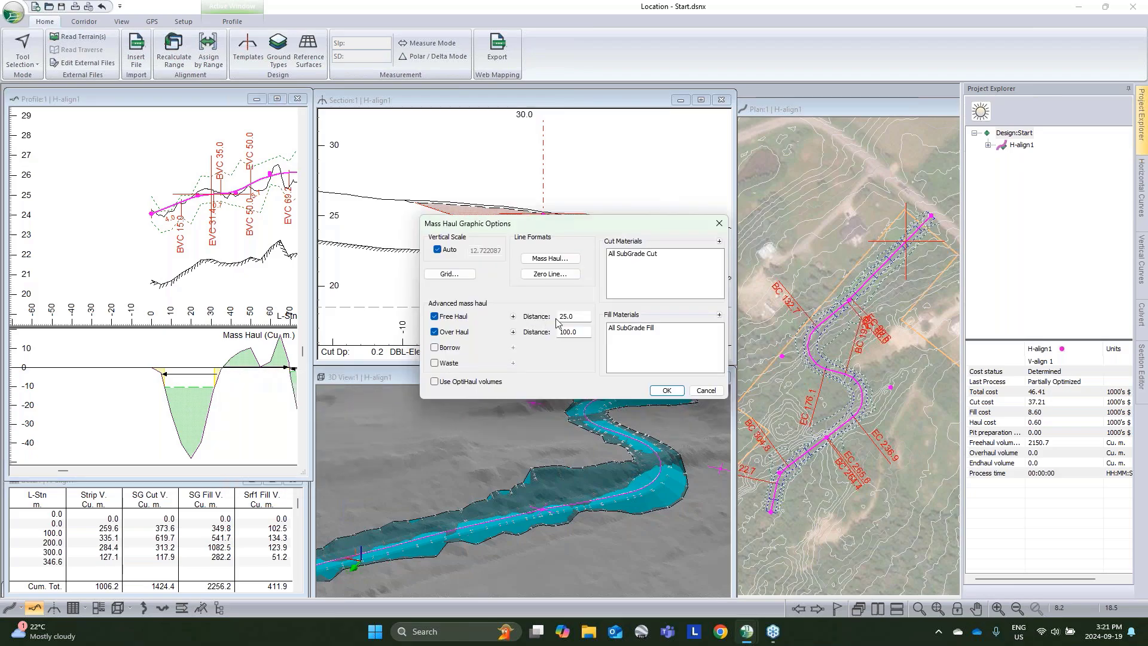
pyautogui.doubleClick(577, 317)
pyautogui.click(705, 390)
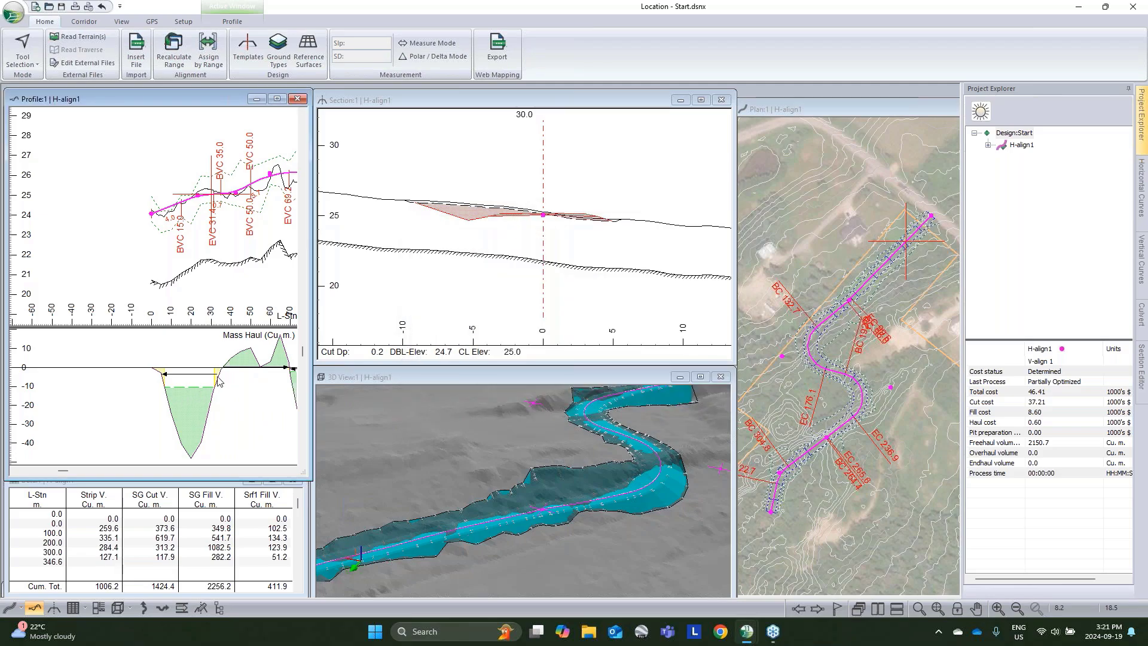
pyautogui.rightClick(227, 380)
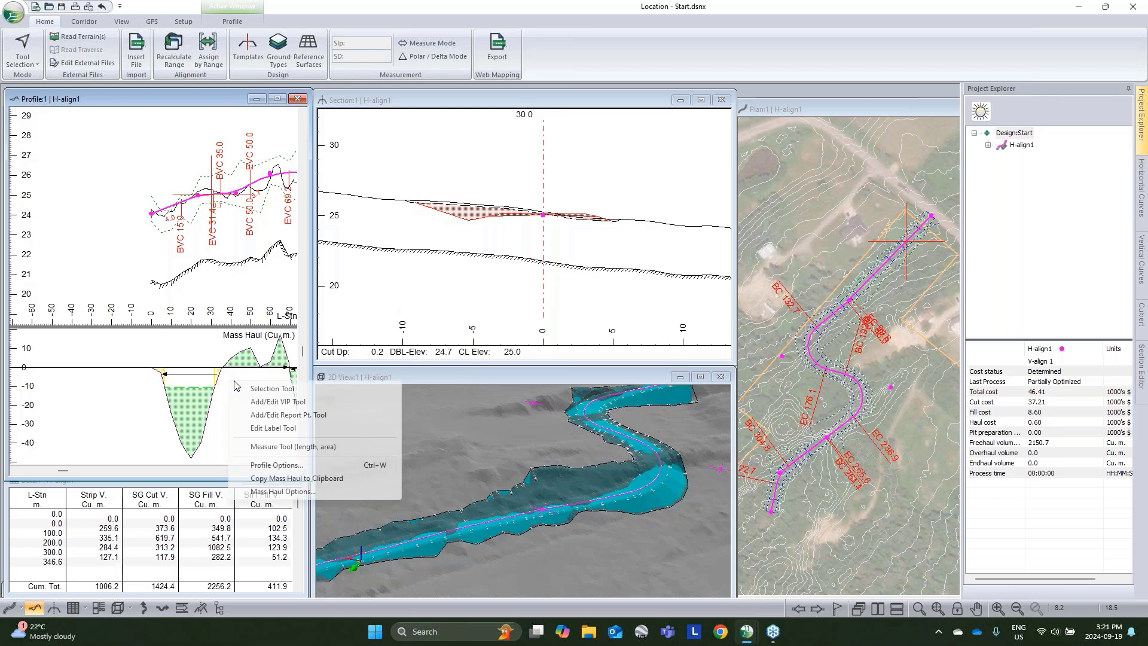
pyautogui.click(277, 492)
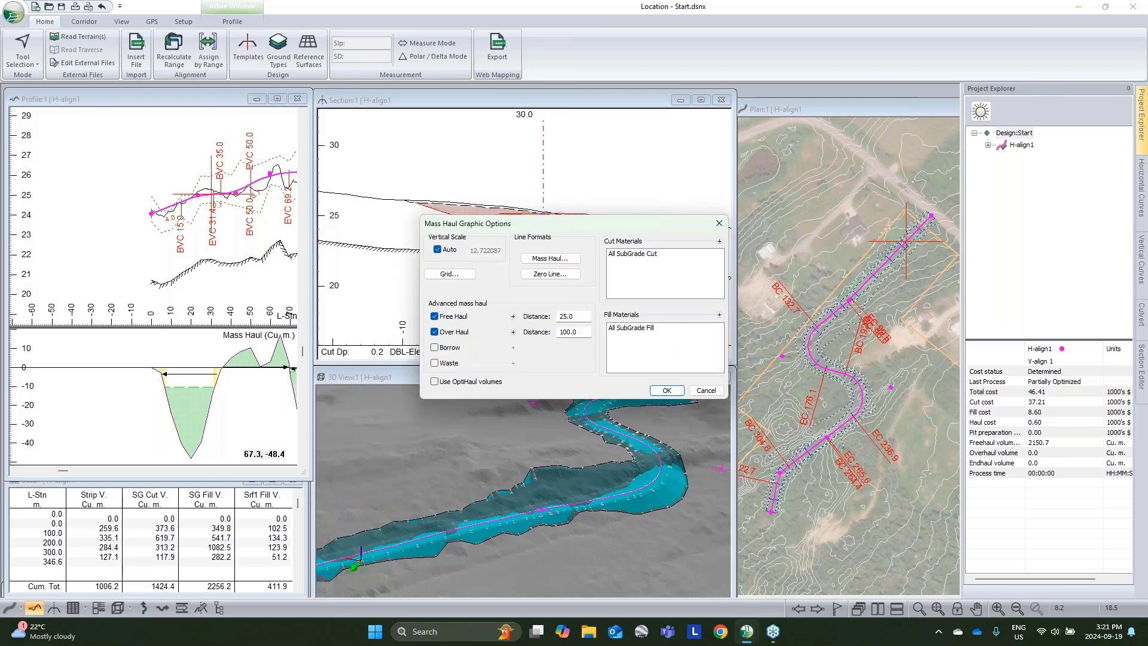
pyautogui.click(700, 393)
pyautogui.moveTo(220, 381)
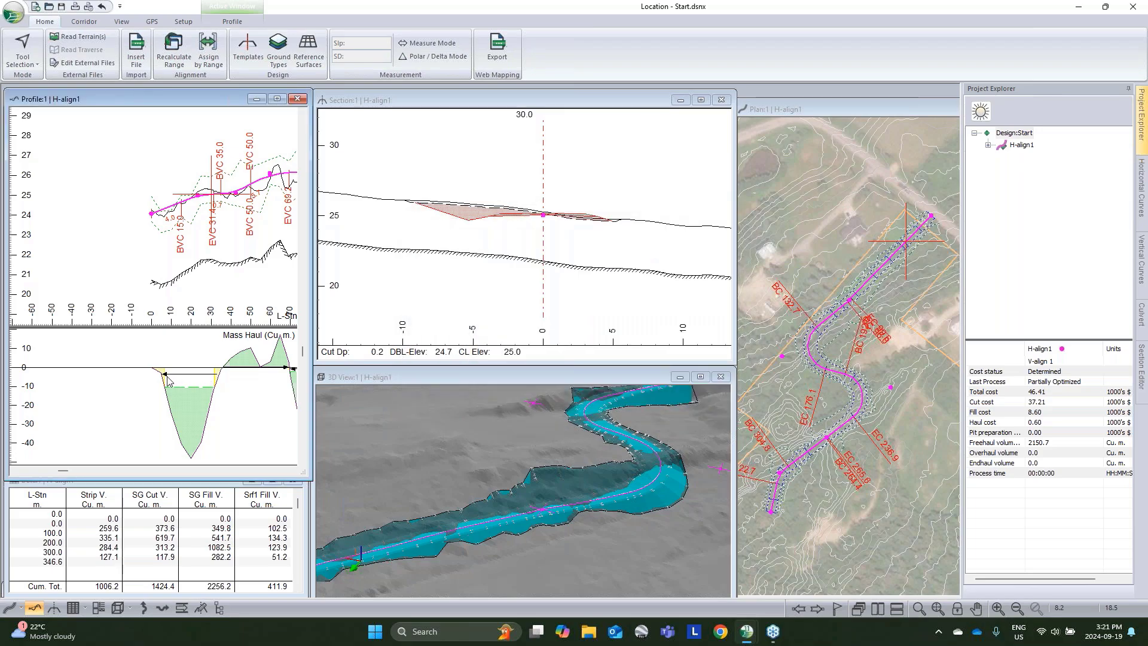
pyautogui.moveTo(168, 381)
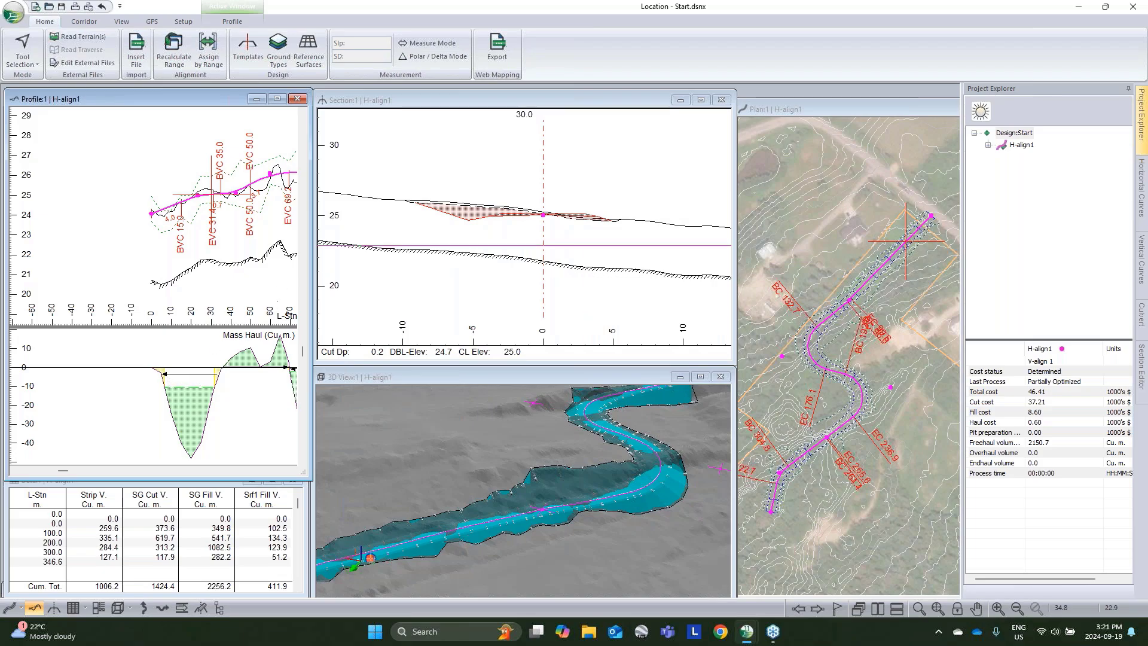
# Step: Follow the mass haul curve along the rest of the alignment to its end in an enlarged profile
pyautogui.moveTo(218, 239); pyautogui.dragTo(141, 279, button='middle')
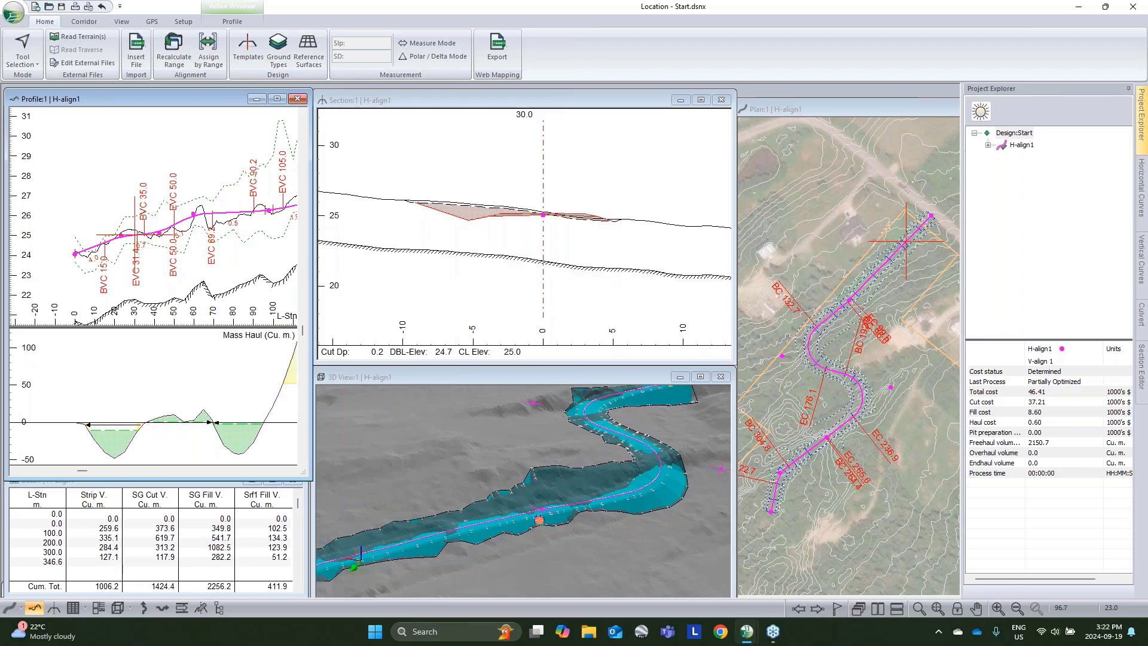
pyautogui.scroll(-2, 233, 268)
pyautogui.moveTo(263, 264); pyautogui.dragTo(158, 276, button='middle')
pyautogui.scroll(-1, 177, 247)
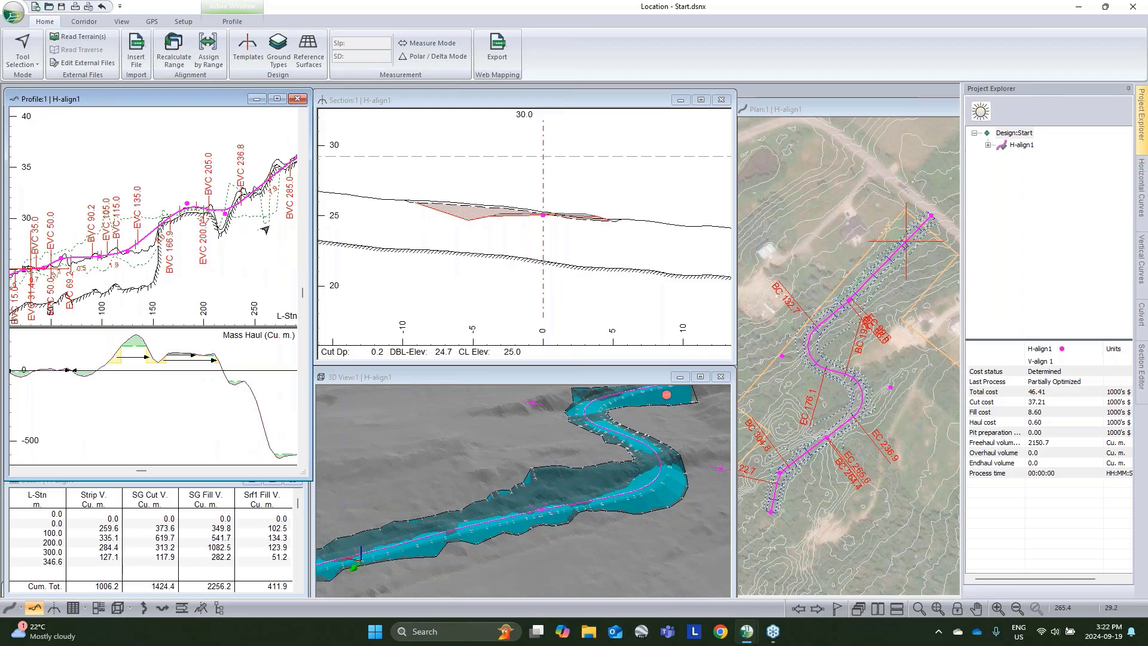
pyautogui.click(277, 100)
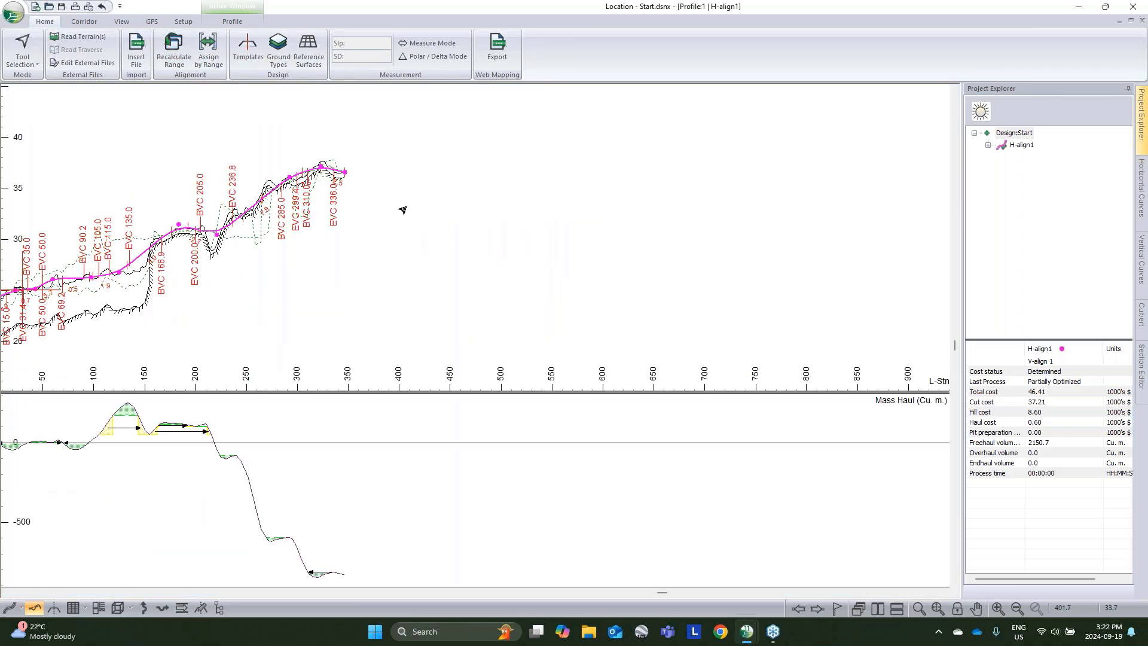
pyautogui.moveTo(447, 285); pyautogui.dragTo(573, 257, button='middle')
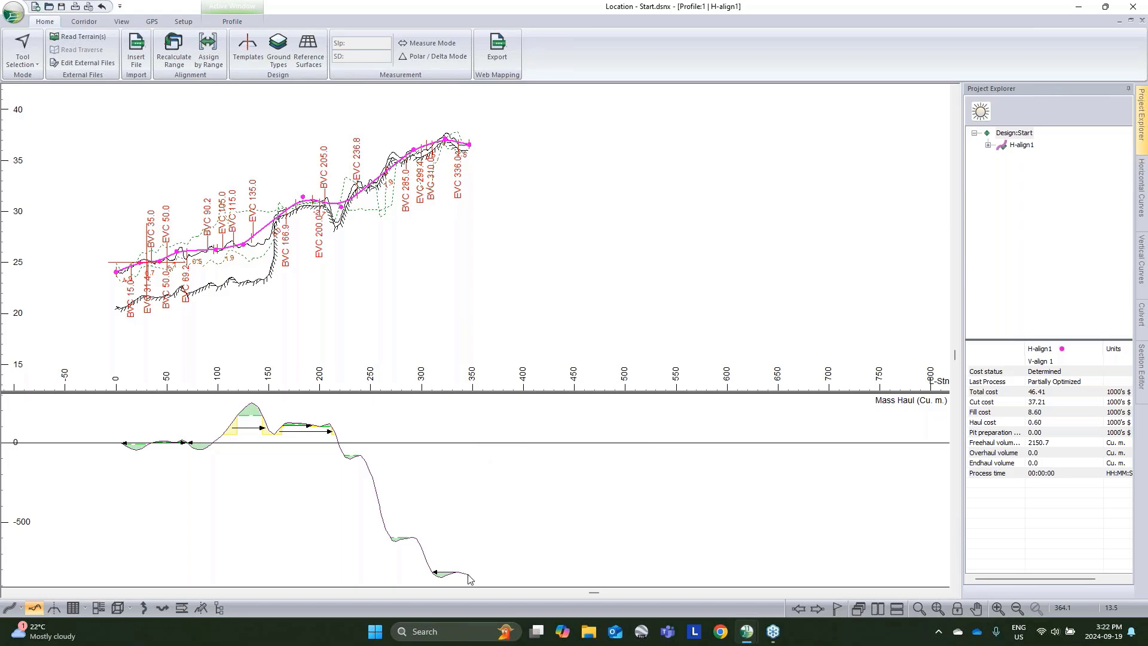
pyautogui.moveTo(468, 575)
pyautogui.click(1130, 20)
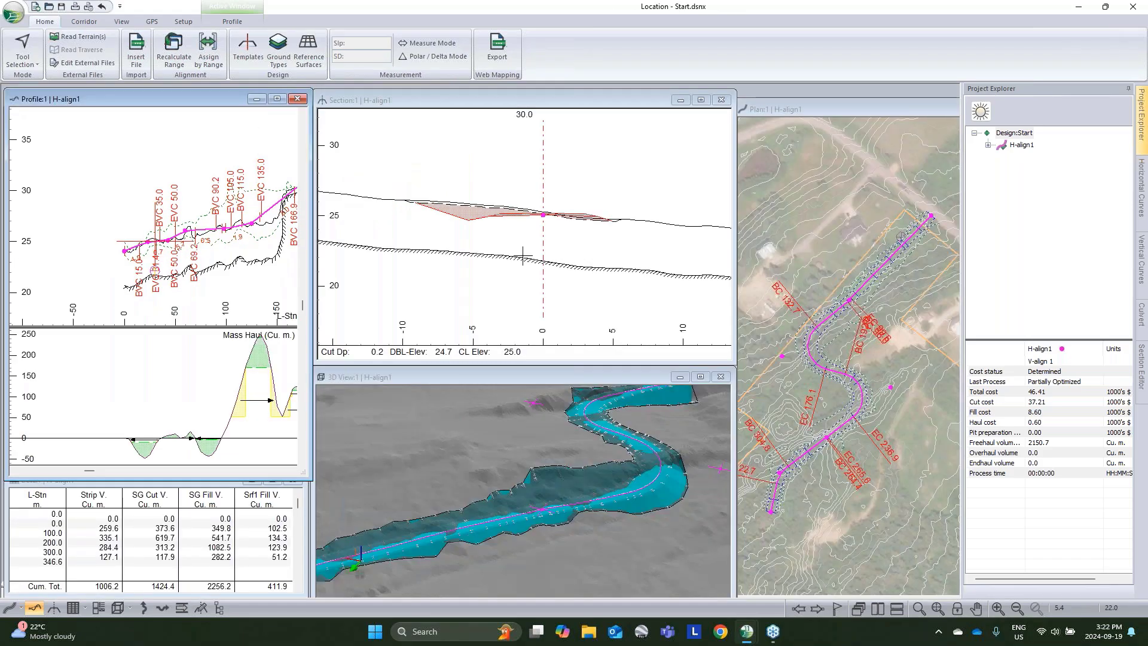
# Step: Run vertical optimization on V-align 1 of H-align1 with Optimal Profile and Smart Curves post-processing enabled
pyautogui.scroll(-3, 174, 259)
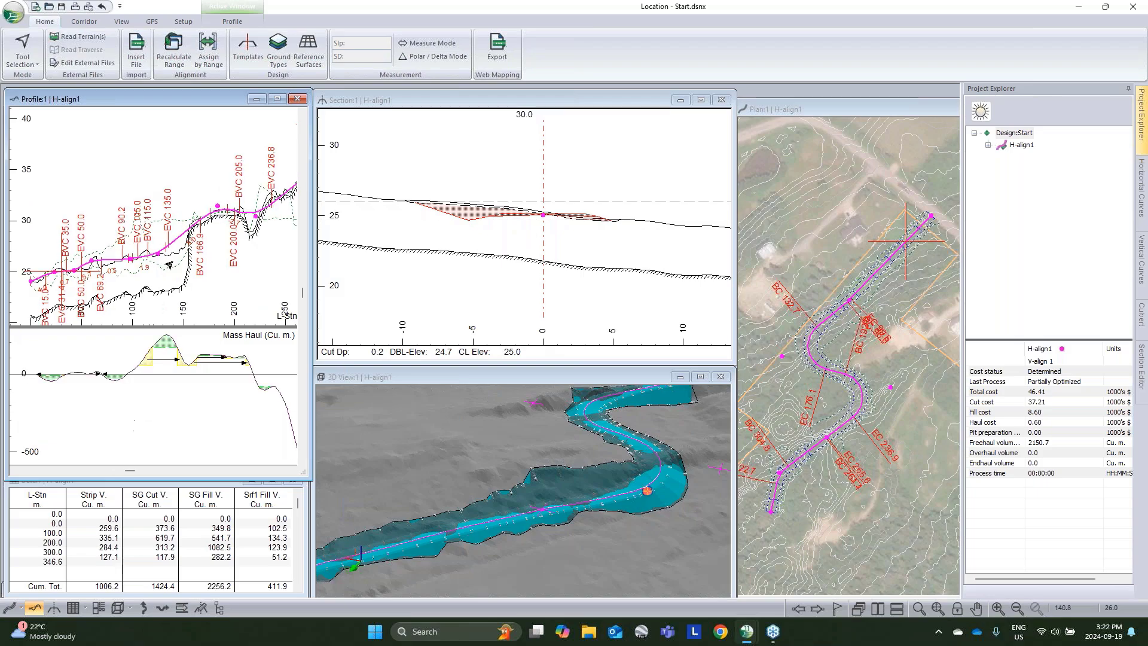
pyautogui.moveTo(158, 287); pyautogui.dragTo(194, 275, button='middle')
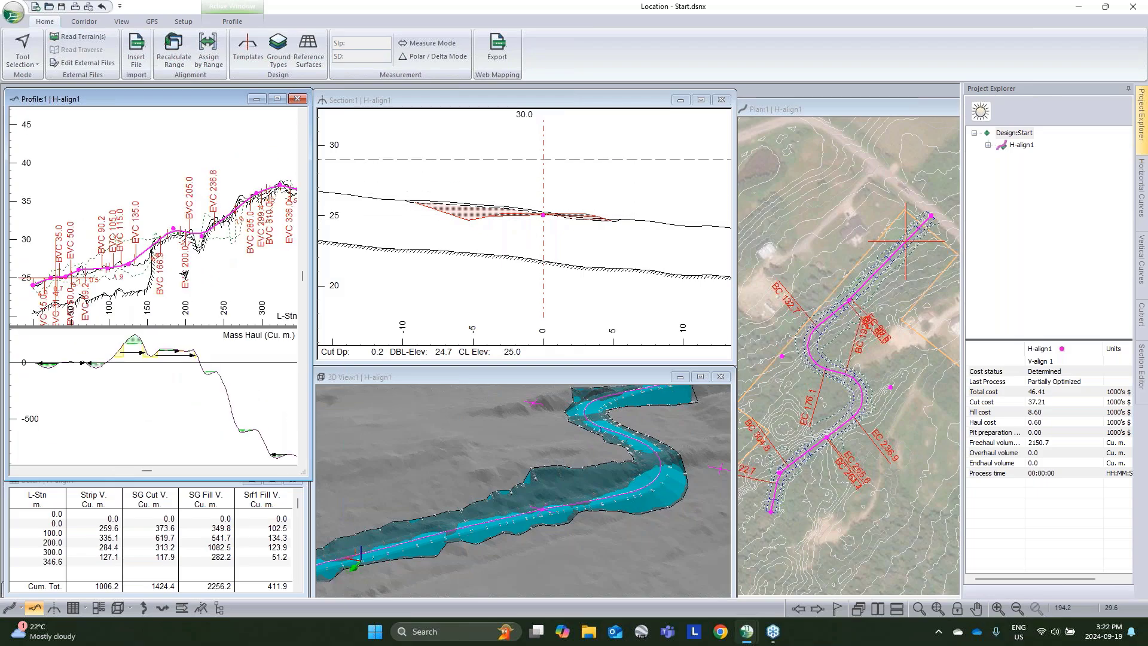
pyautogui.click(987, 145)
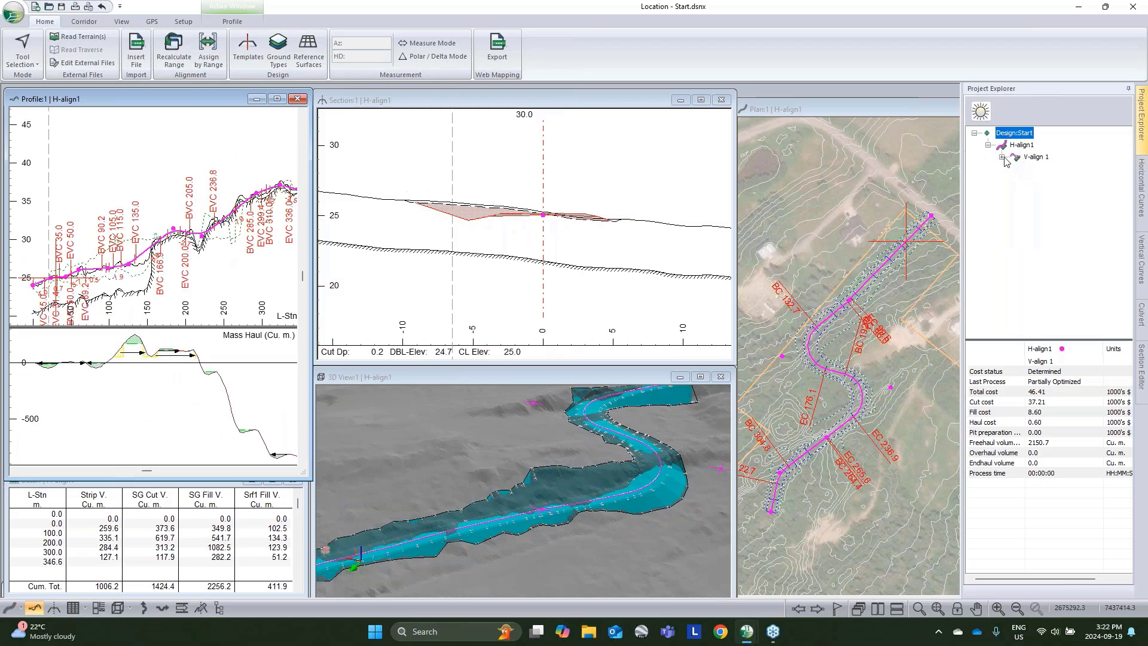
pyautogui.rightClick(1020, 156)
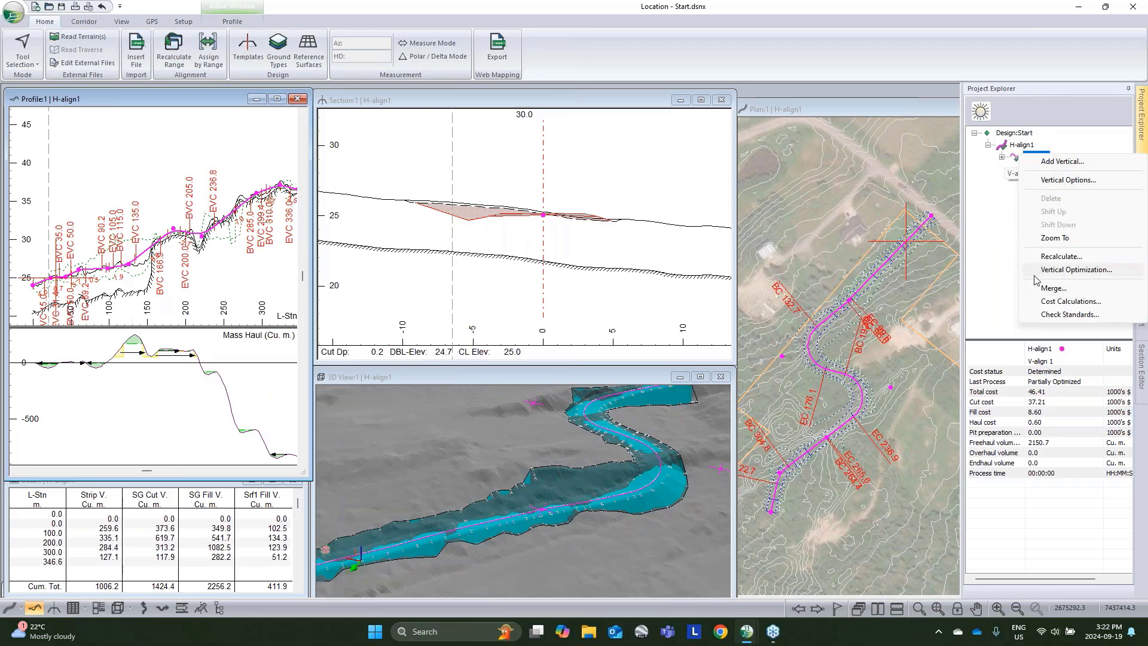
pyautogui.click(1053, 270)
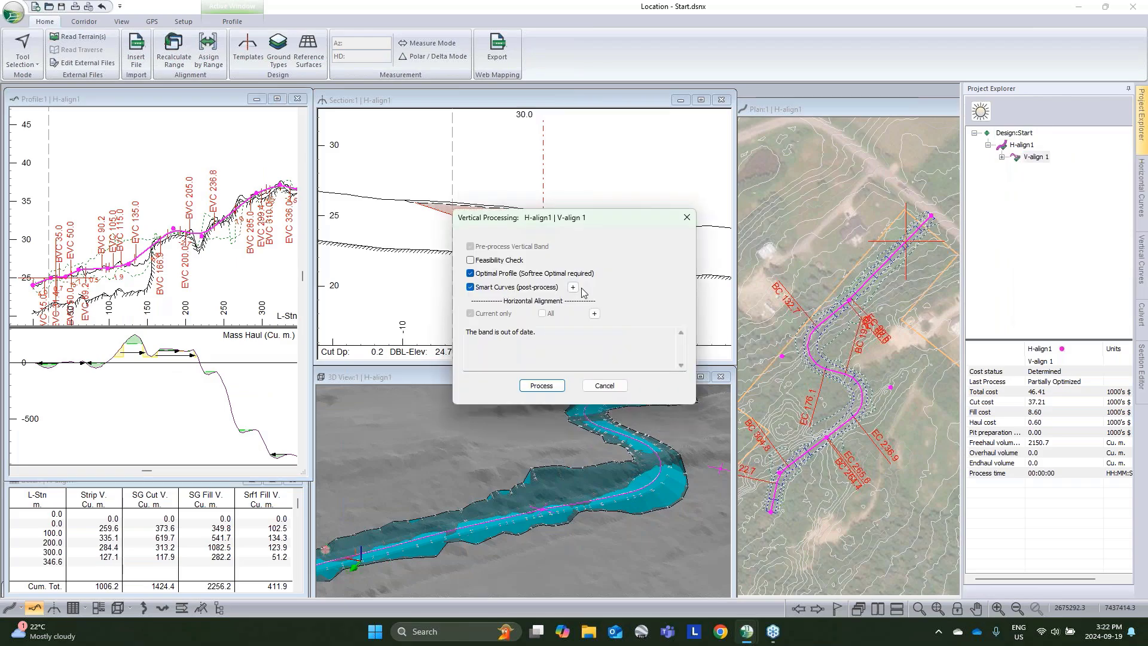
pyautogui.click(575, 287)
pyautogui.click(554, 361)
pyautogui.click(539, 385)
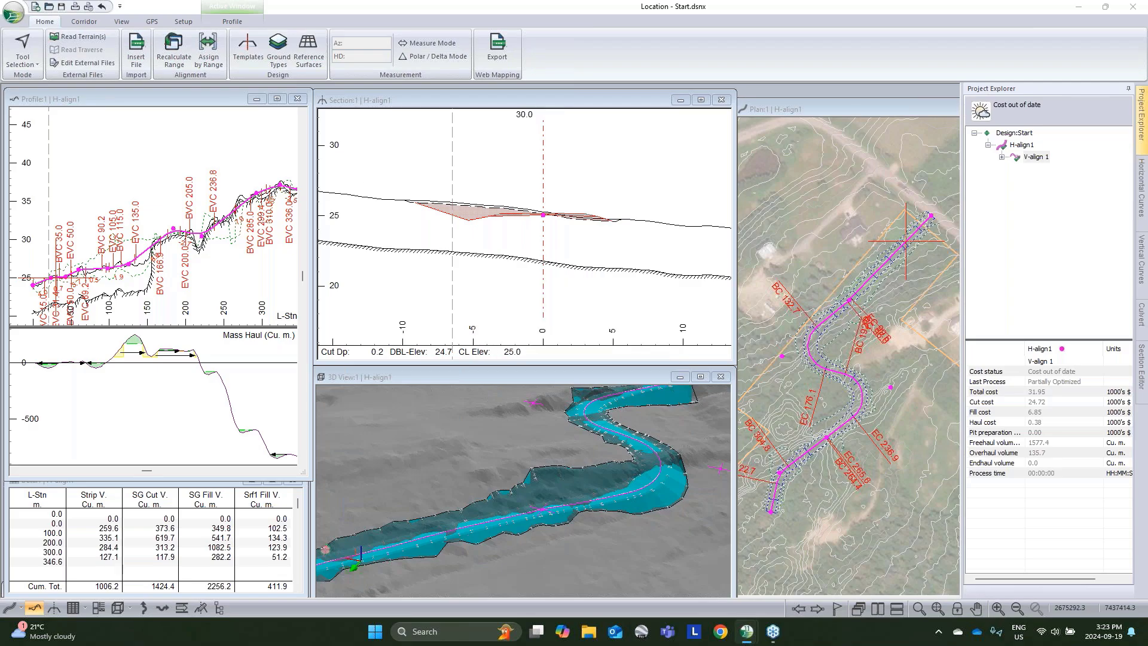
pyautogui.click(748, 430)
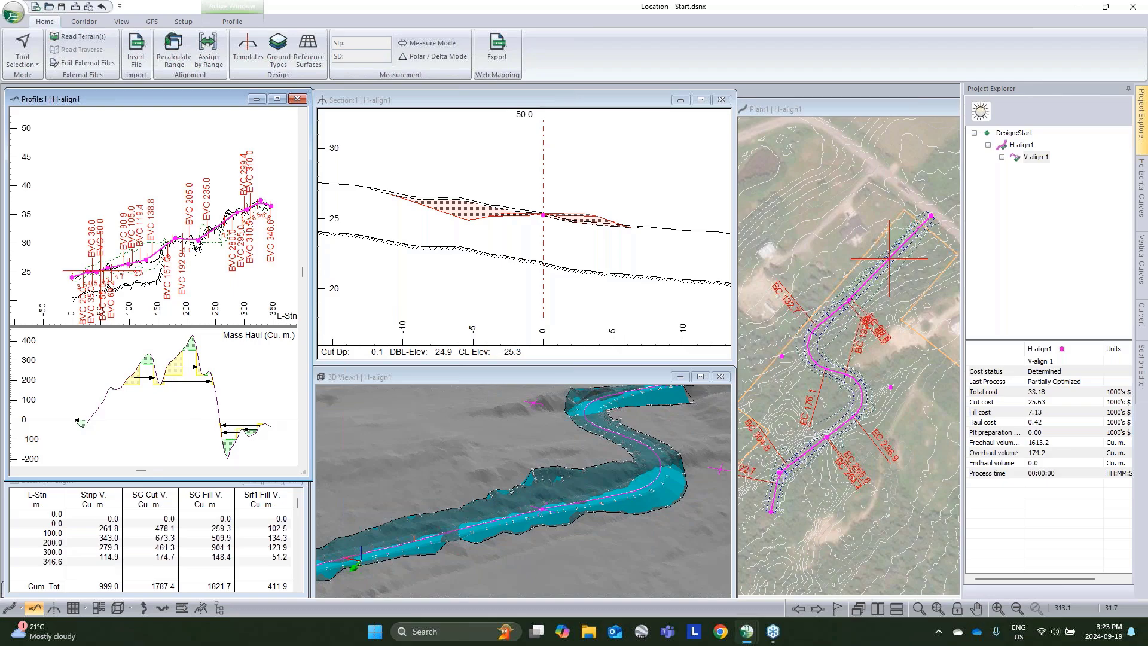
# Step: Inspect the optimized mass haul diagram and review the Sub Horizons and Fill Types assigned by range
pyautogui.moveTo(240, 237)
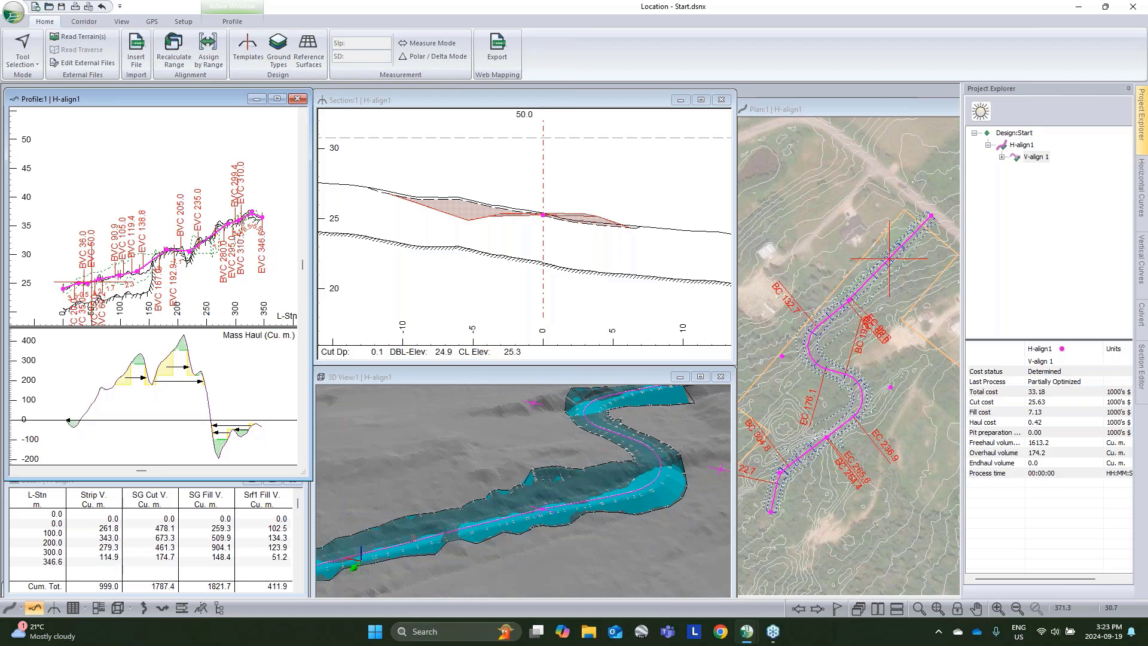
pyautogui.moveTo(221, 363)
pyautogui.moveTo(222, 441)
pyautogui.click(208, 51)
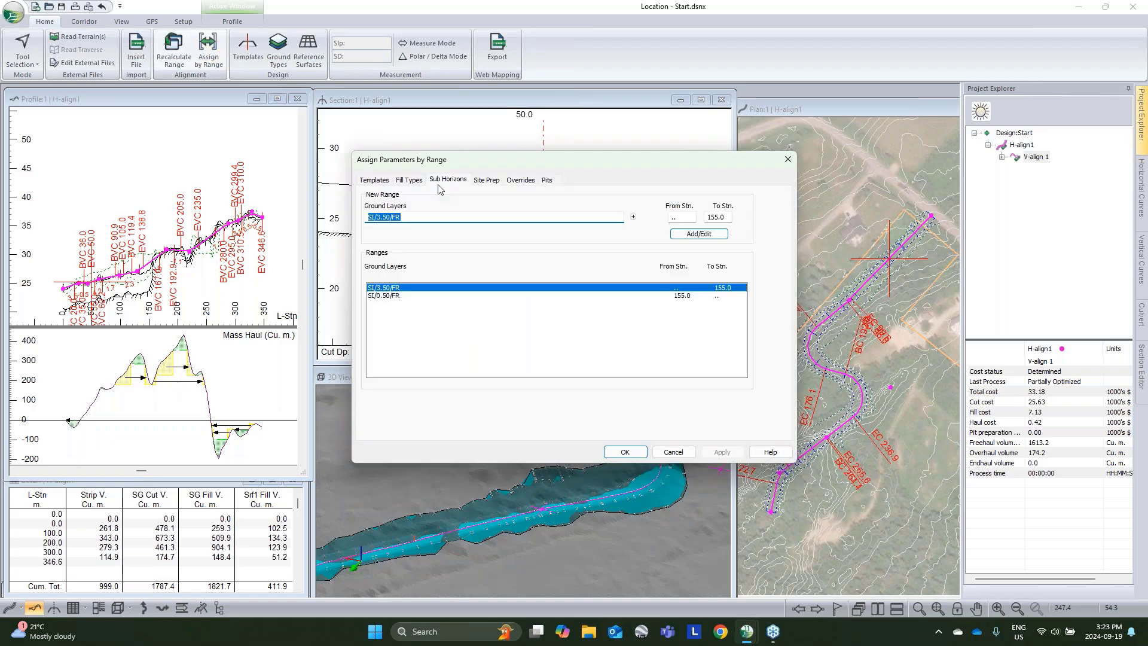
pyautogui.click(409, 180)
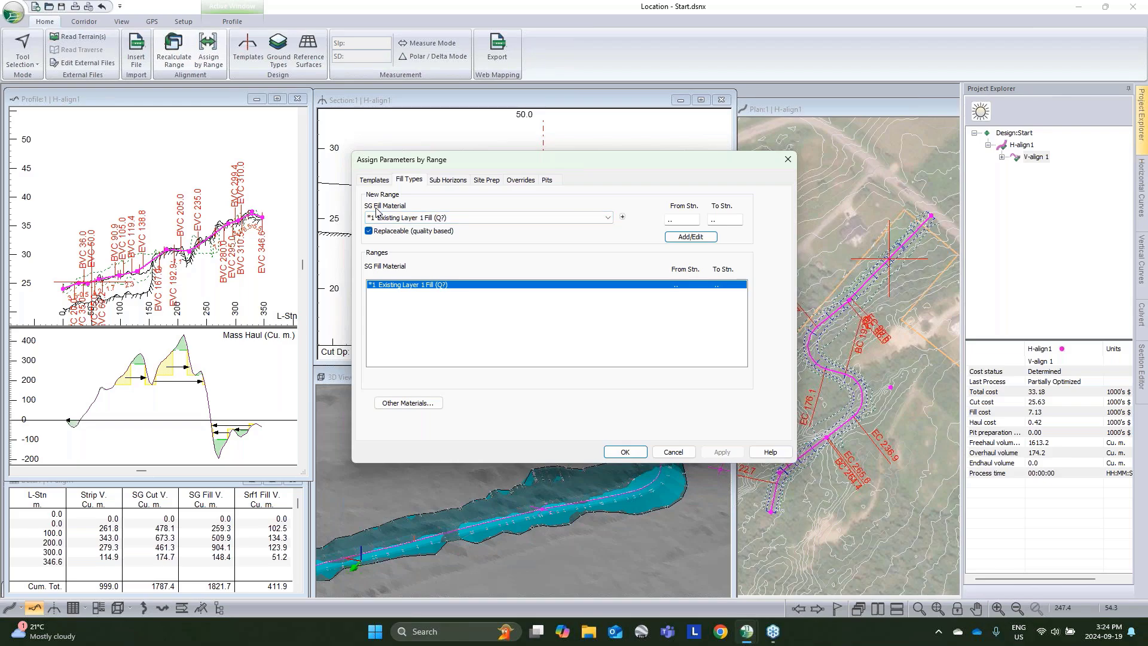
pyautogui.click(693, 453)
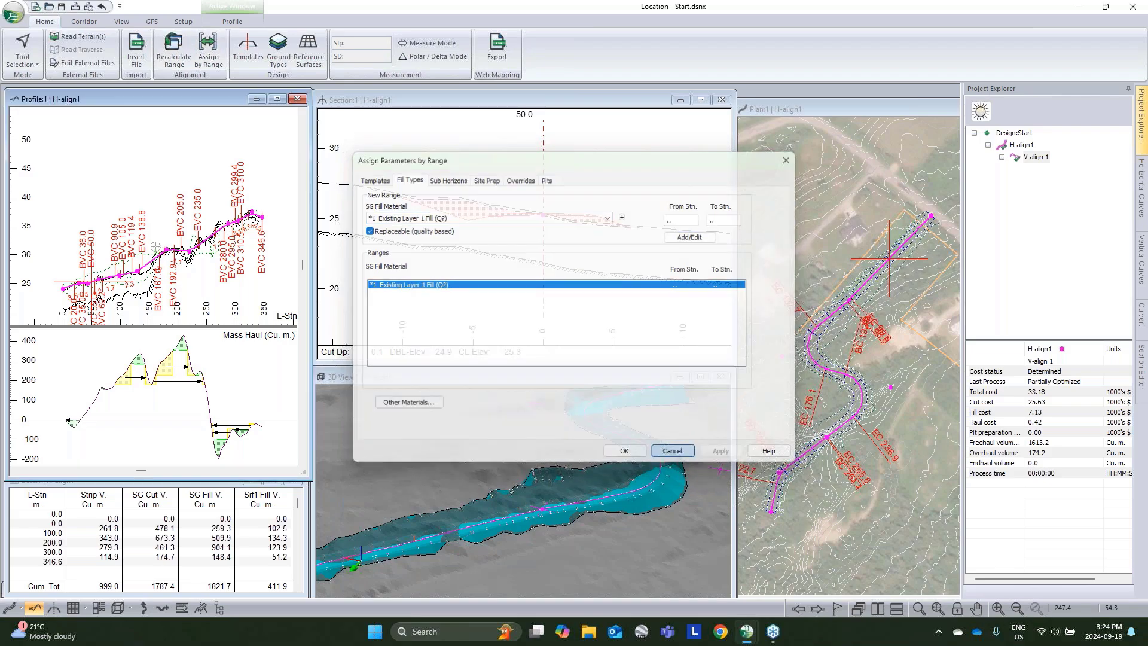
# Step: Inspect the cut and fill material areas in the cross-section at station 235.0
pyautogui.click(194, 245)
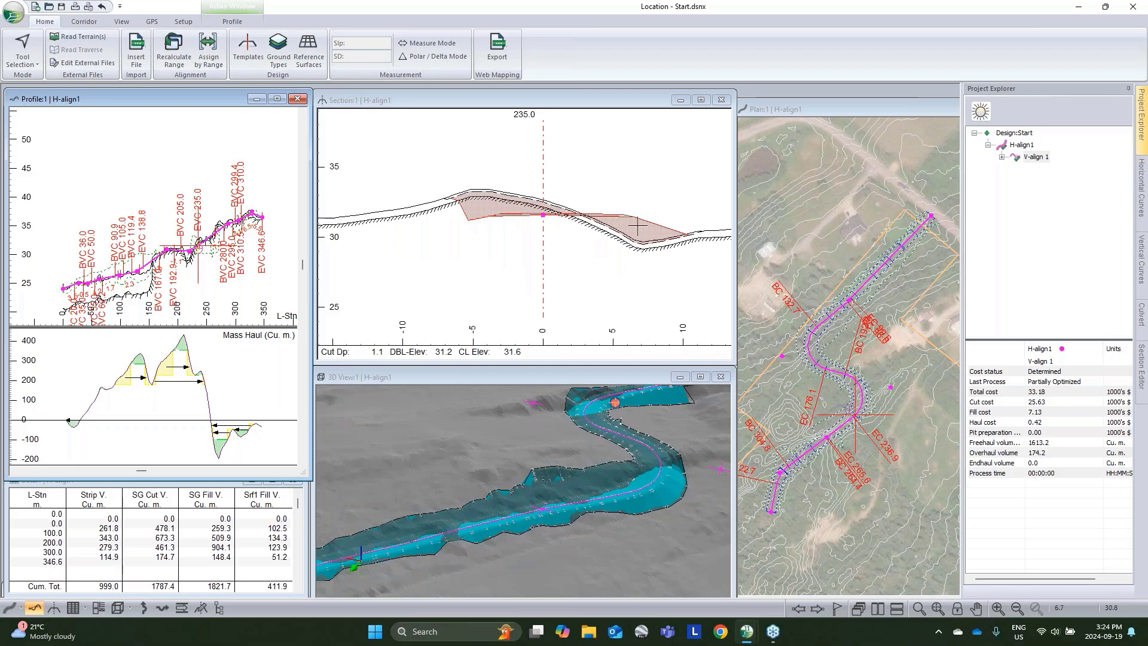
pyautogui.moveTo(637, 233)
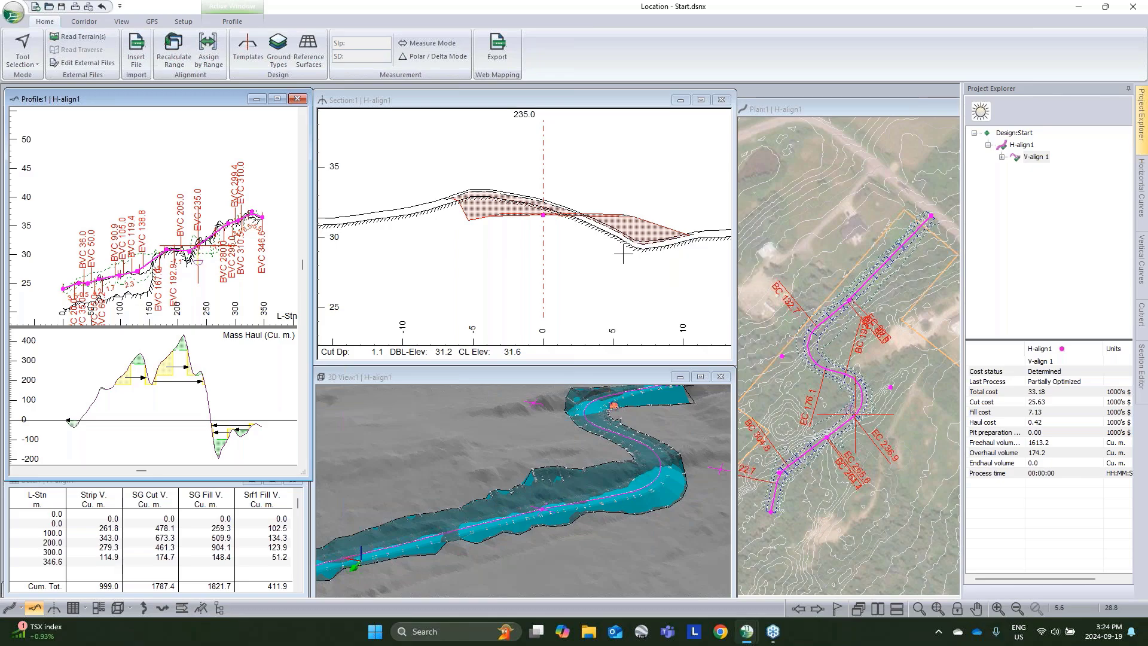
pyautogui.moveTo(548, 221)
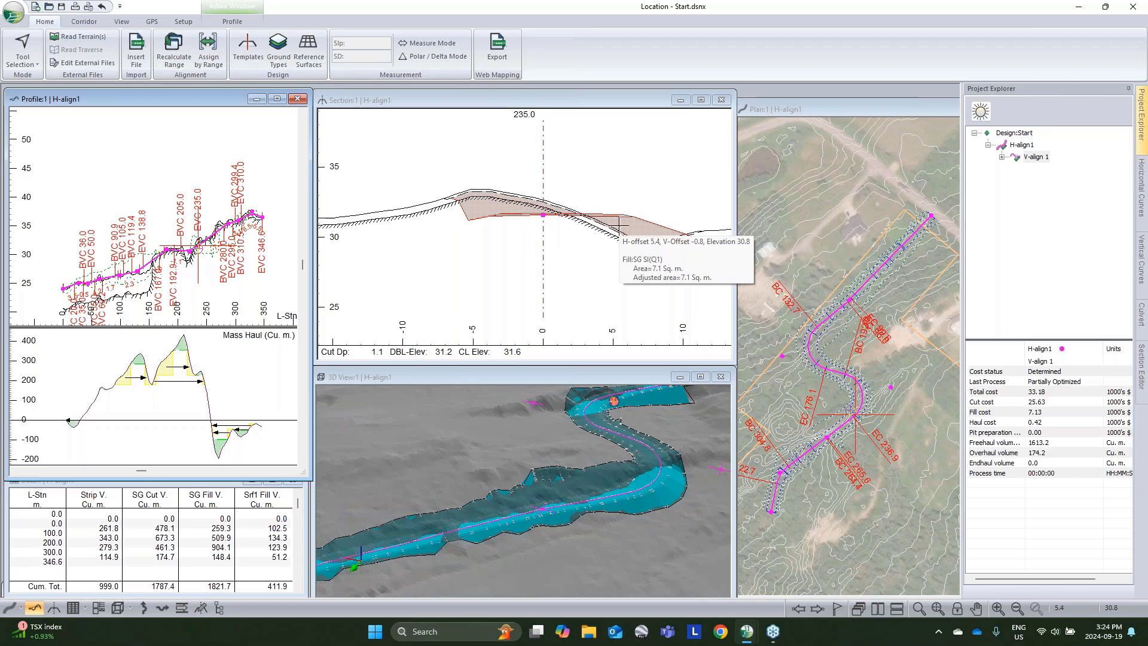
# Step: Add the OptiHaul volume fields FR-Fill, FR-Cut, SI-Fill and SI-Cut to H-align1's data table and review it enlarged
pyautogui.click(261, 533)
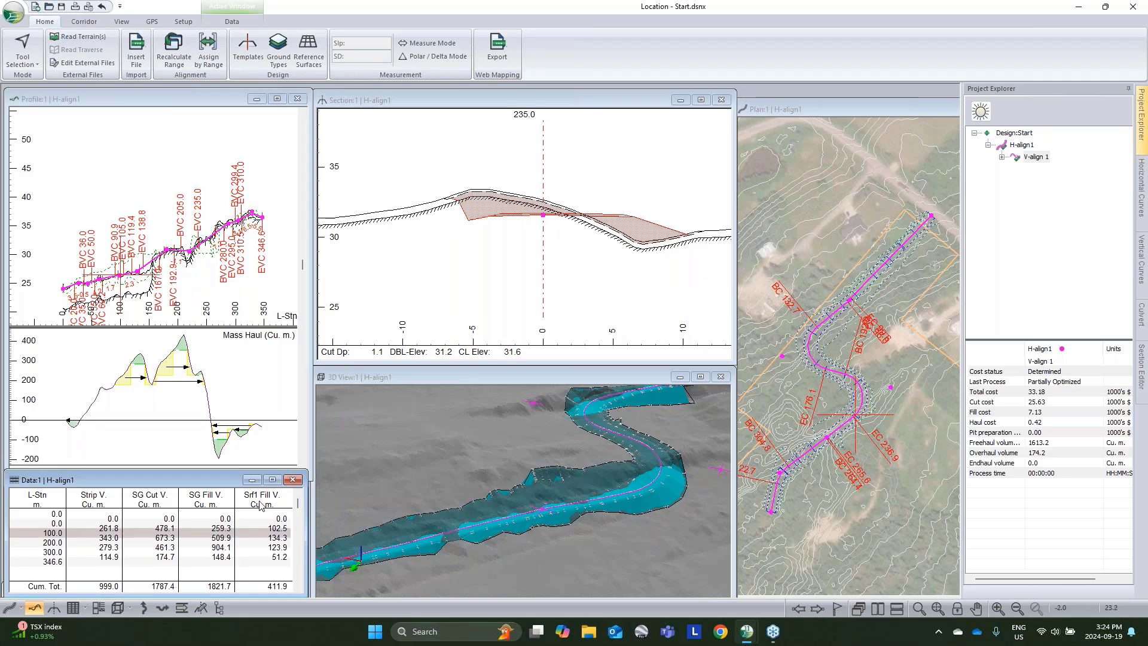
pyautogui.click(272, 478)
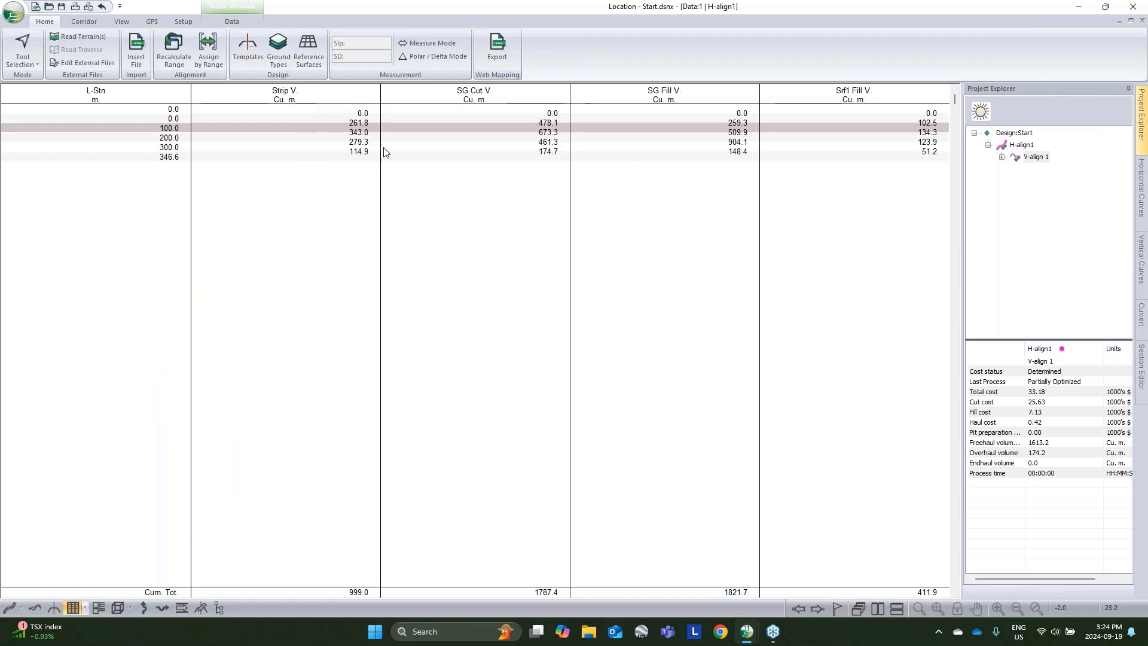
pyautogui.rightClick(489, 164)
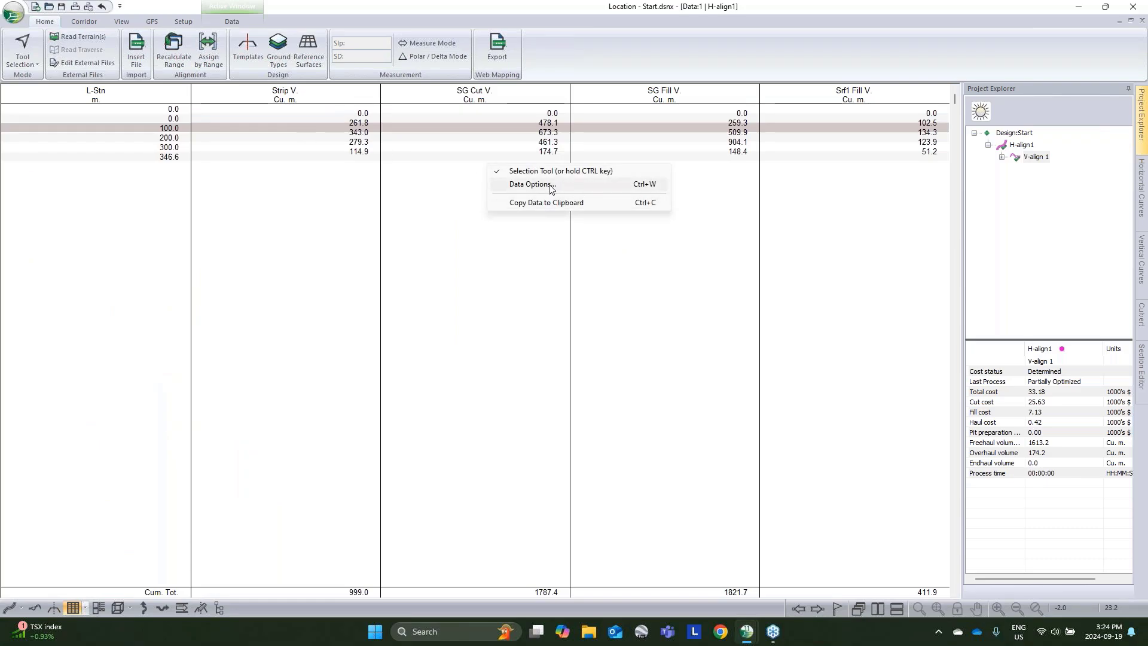
pyautogui.click(541, 184)
pyautogui.click(614, 308)
pyautogui.scroll(-3, 508, 300)
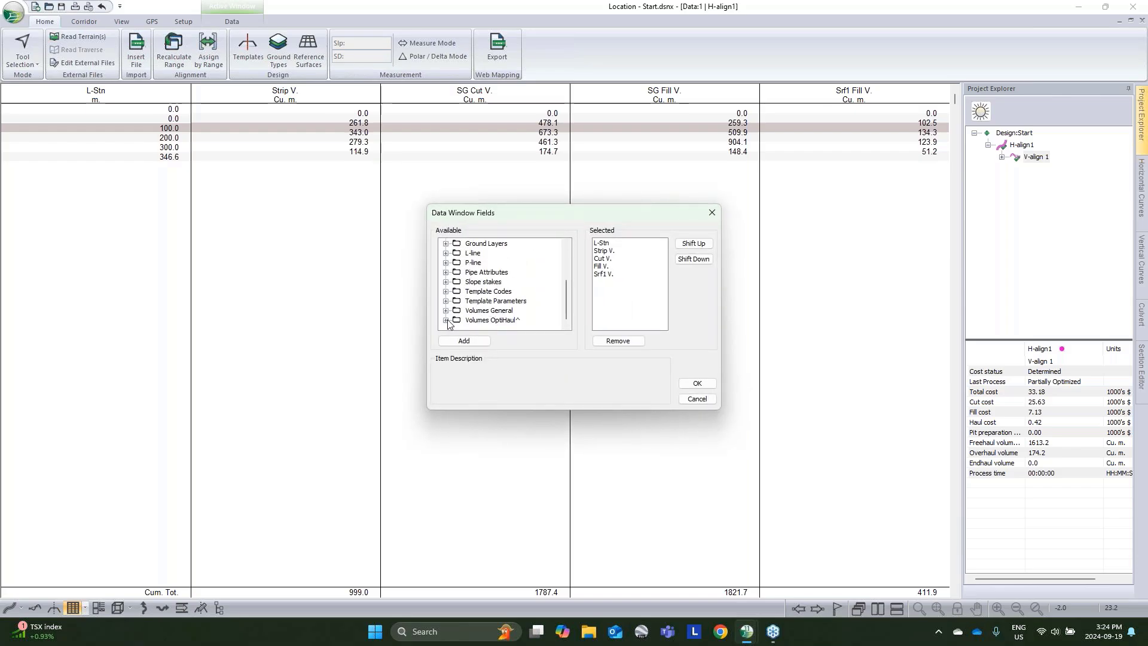
pyautogui.click(446, 320)
pyautogui.doubleClick(492, 273)
pyautogui.click(489, 283)
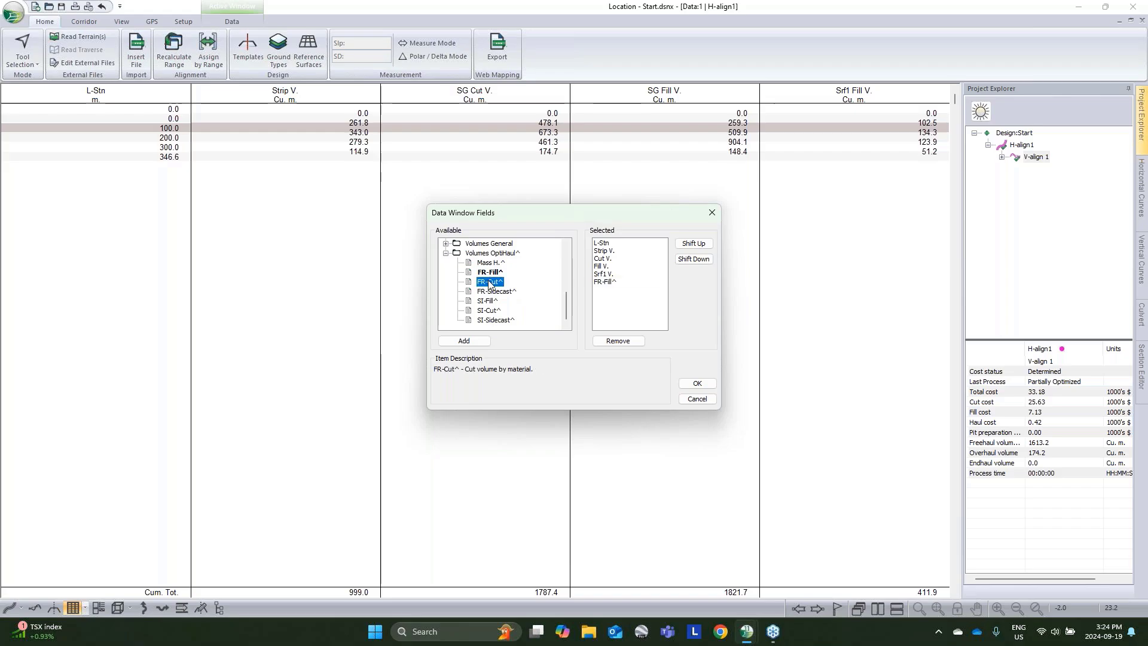
pyautogui.doubleClick(489, 282)
pyautogui.doubleClick(489, 300)
pyautogui.doubleClick(489, 310)
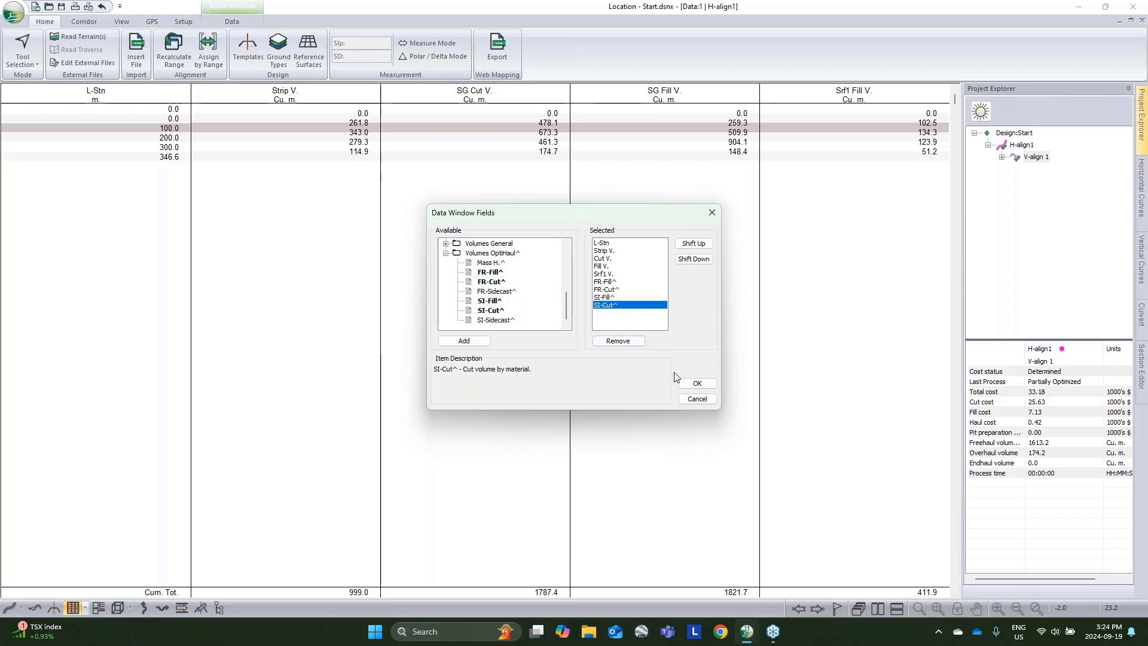
pyautogui.click(696, 383)
pyautogui.click(547, 355)
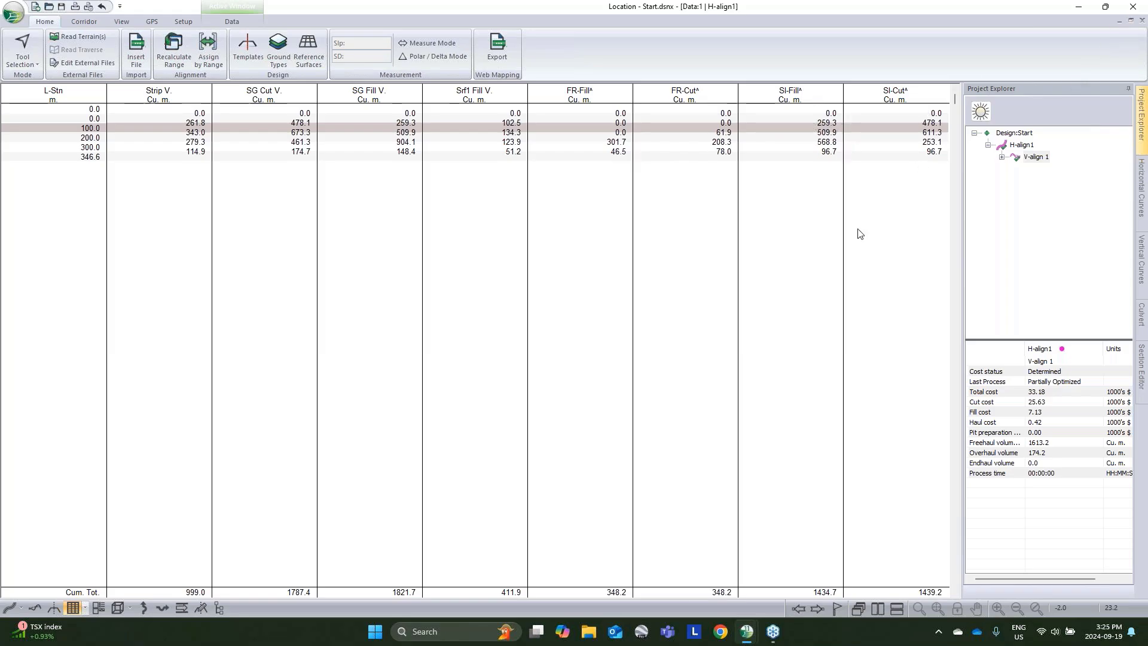
pyautogui.click(1130, 20)
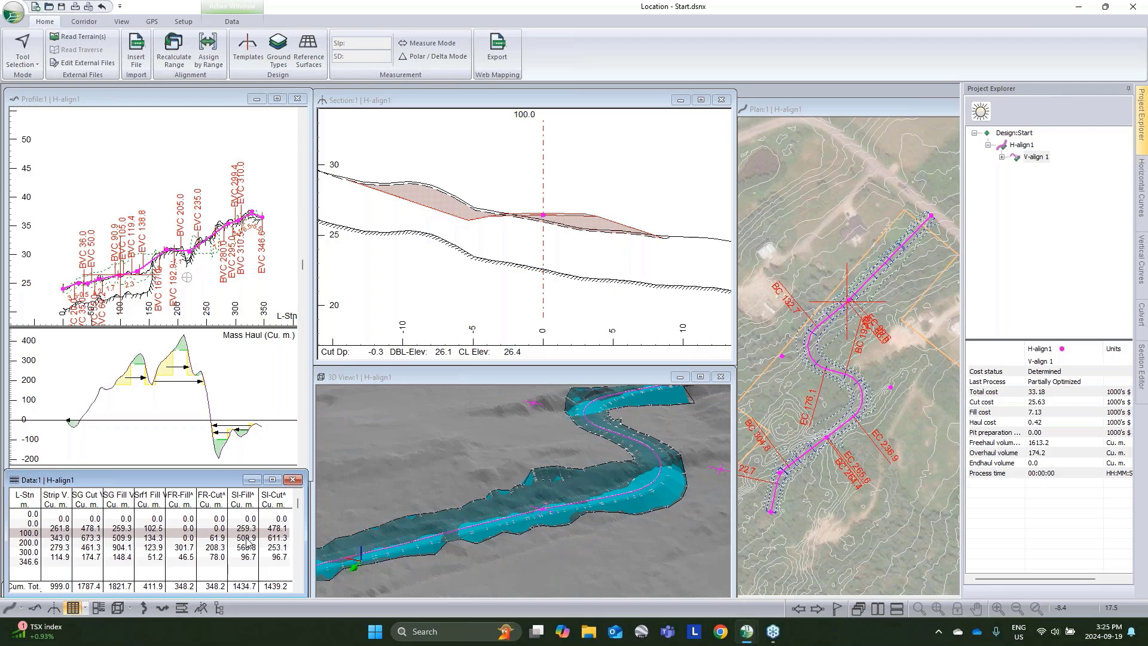
# Step: Make the mass haul diagram use OptiHaul volumes and examine the curve's end point
pyautogui.rightClick(219, 384)
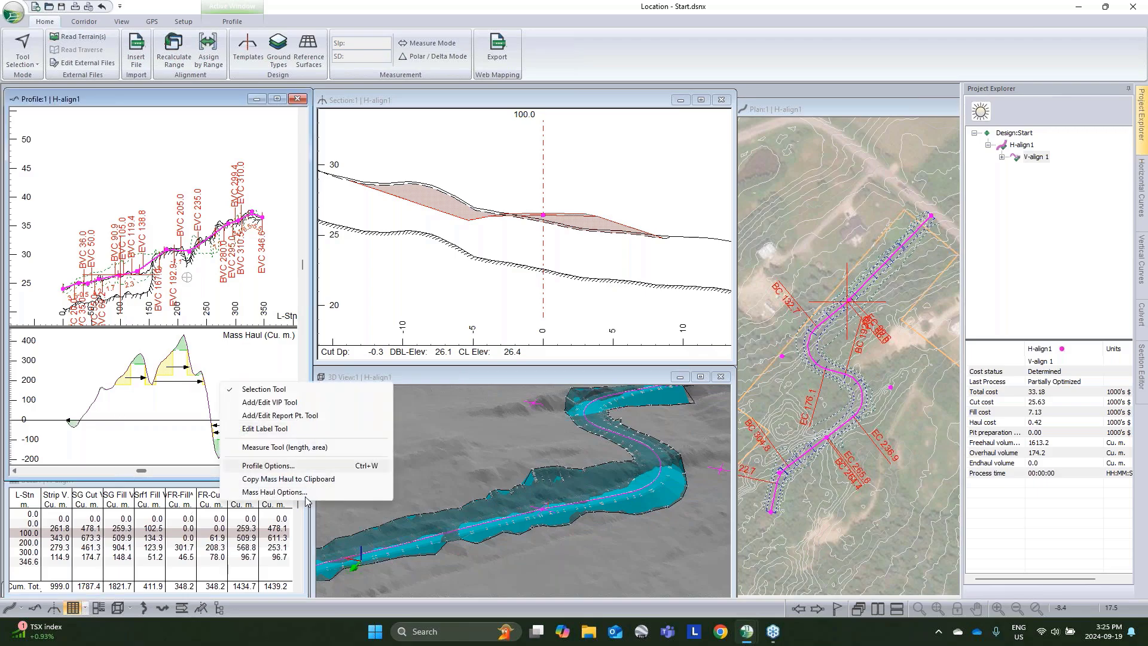
pyautogui.click(272, 492)
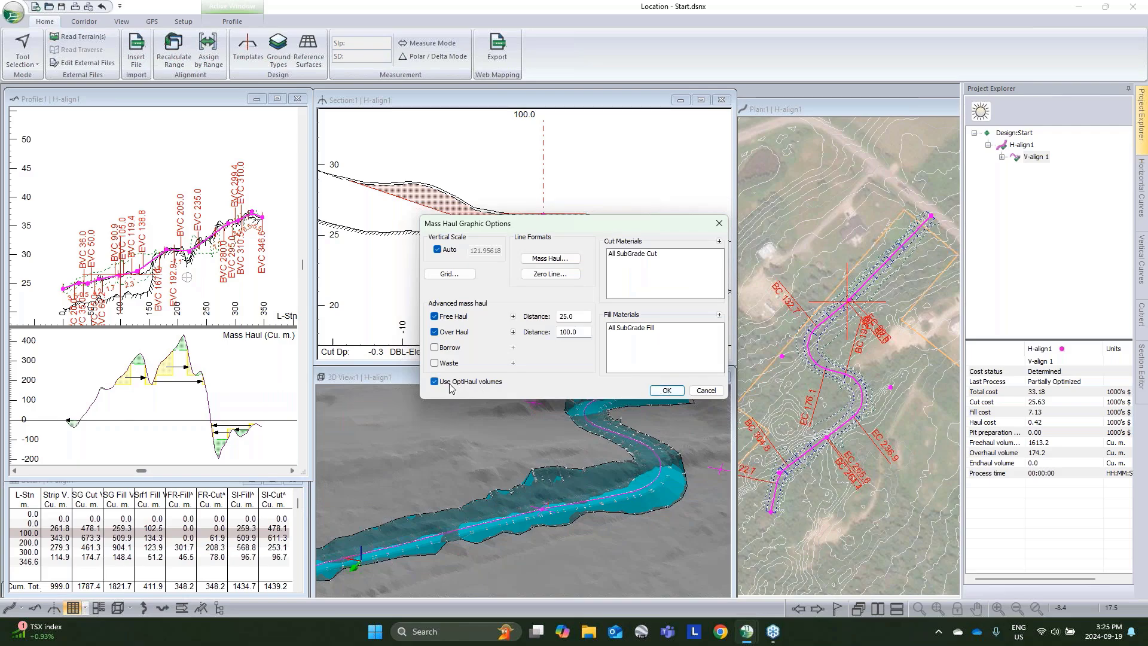
pyautogui.click(666, 391)
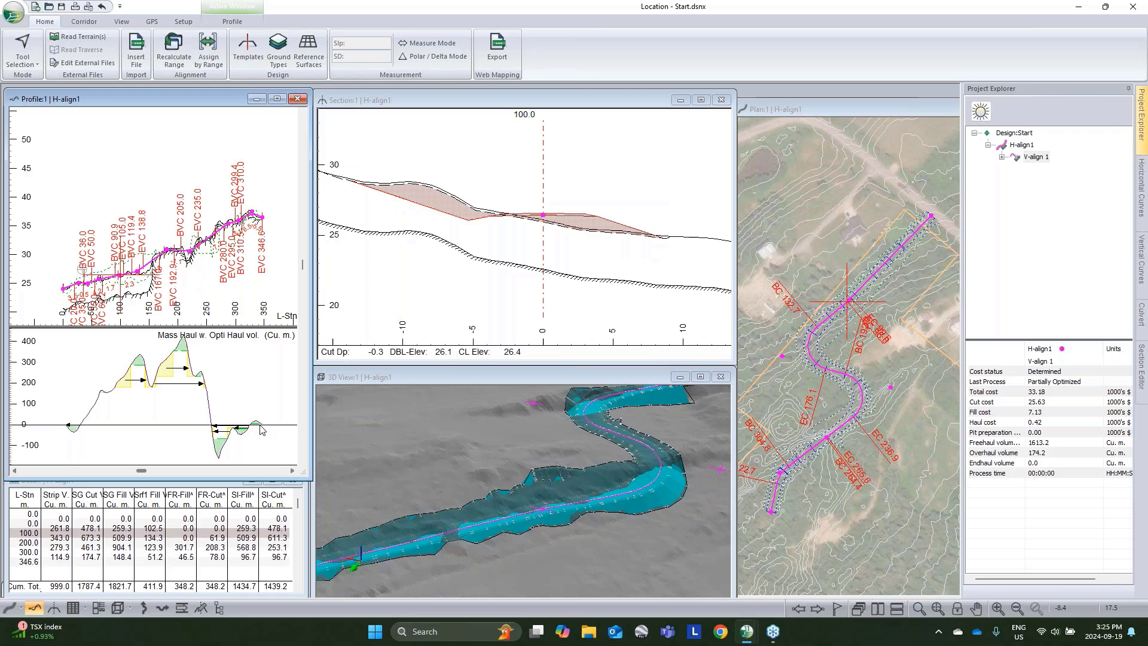
pyautogui.moveTo(261, 428)
pyautogui.moveTo(599, 225)
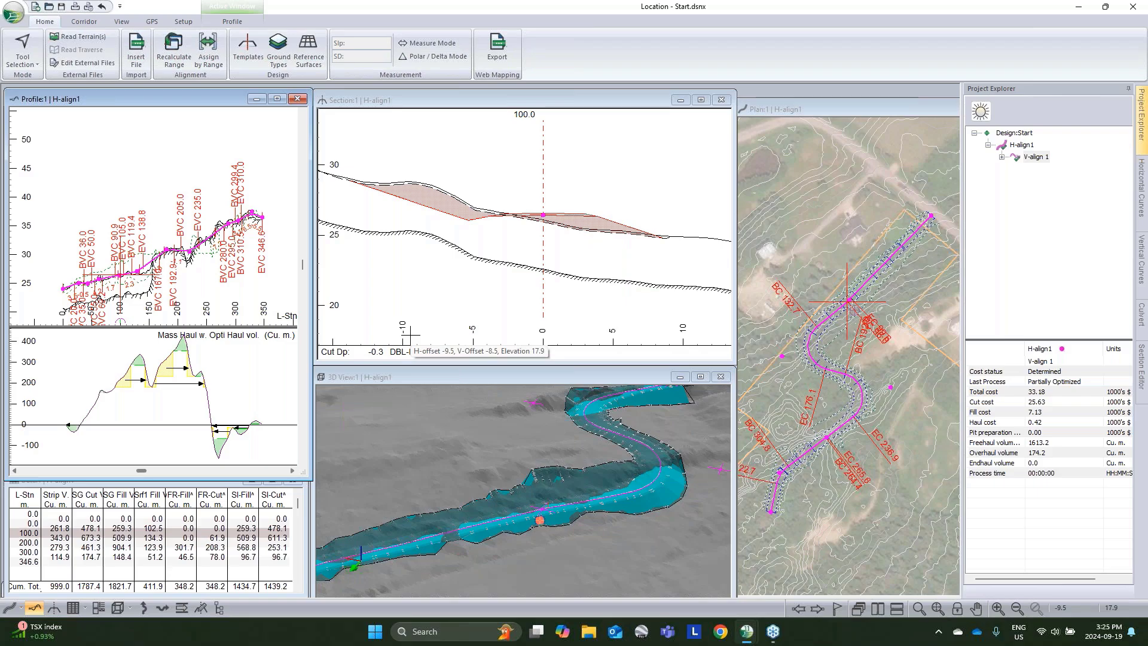
# Step: Add the Opt. Haul subwindow to the profile display alongside Mass Haul
pyautogui.rightClick(258, 372)
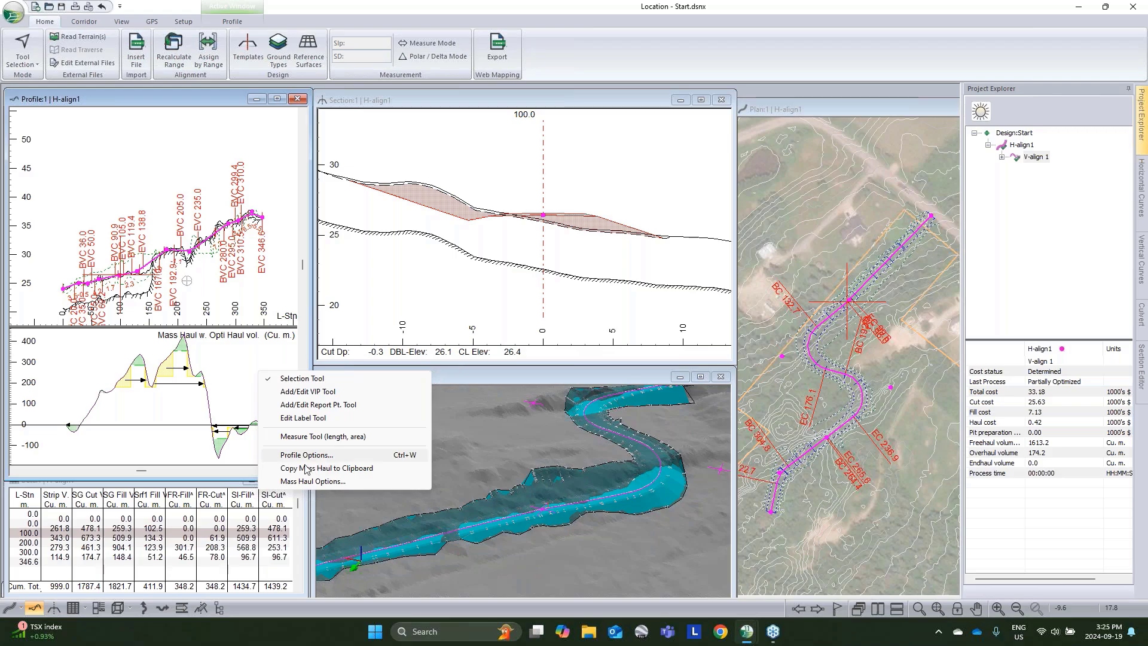
pyautogui.click(307, 455)
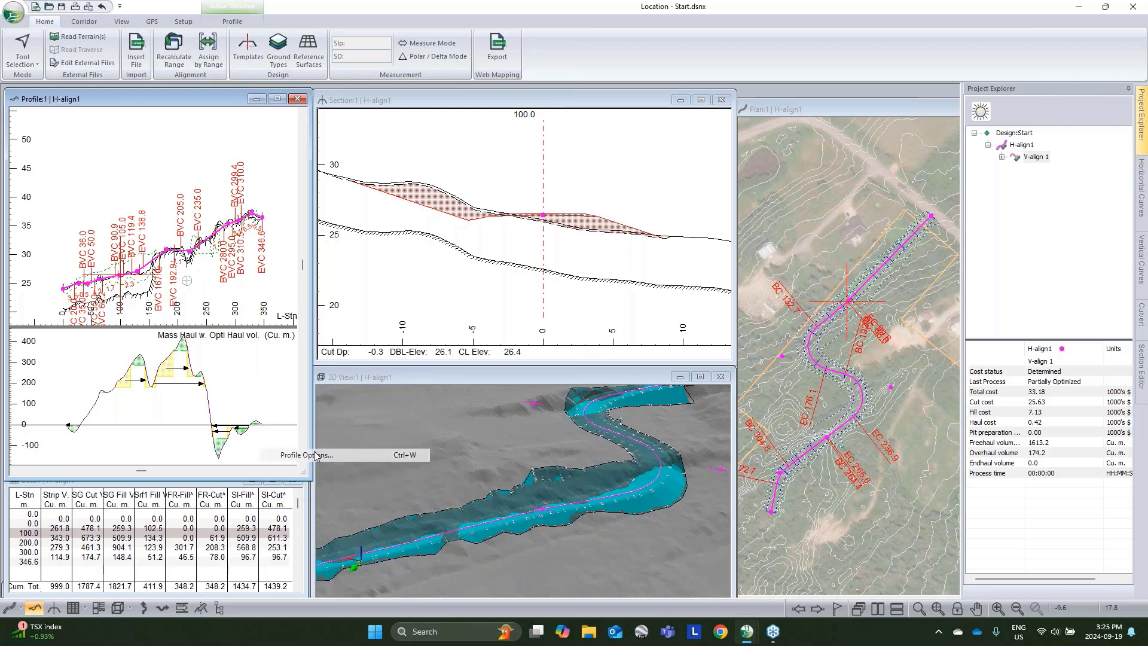
pyautogui.click(684, 346)
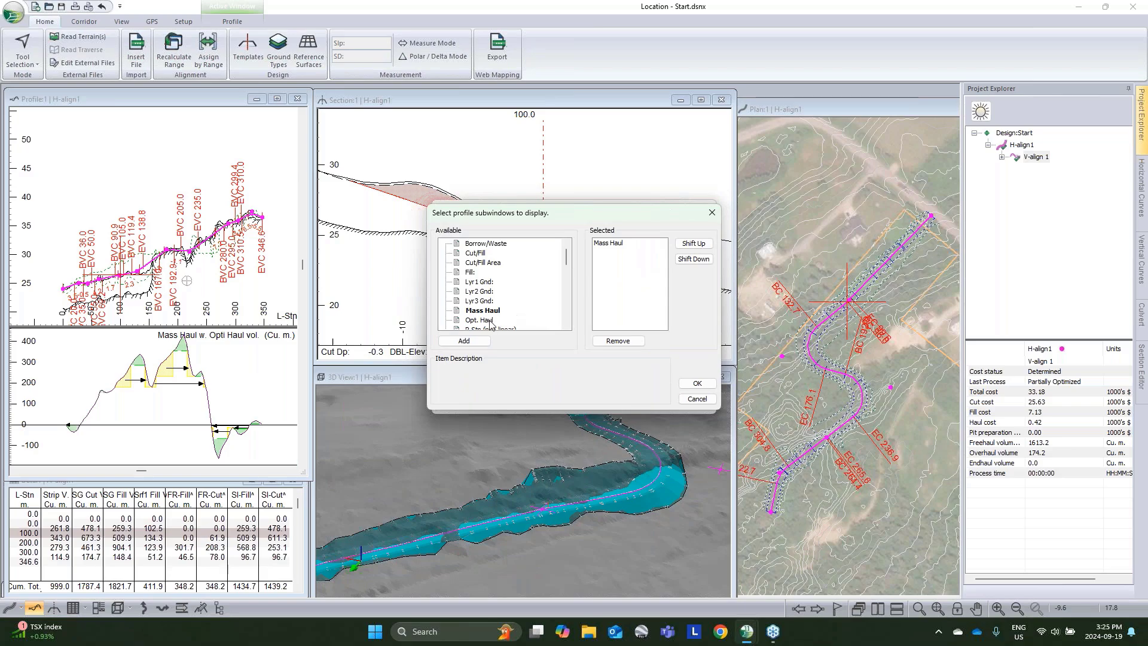
pyautogui.doubleClick(485, 320)
pyautogui.click(697, 383)
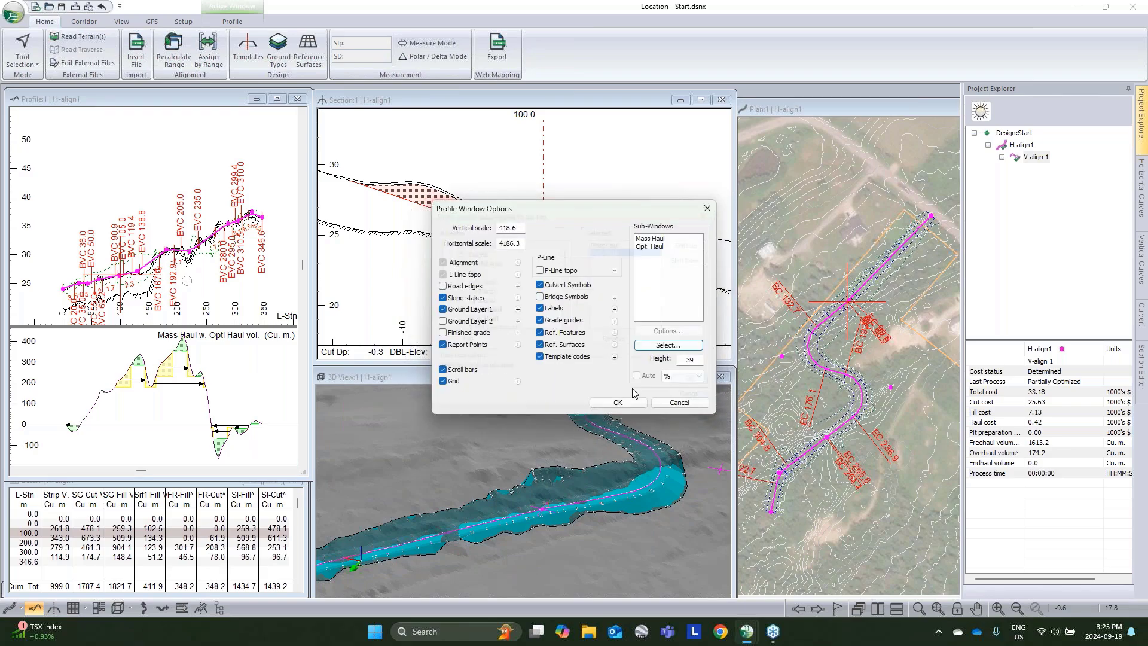
pyautogui.click(619, 402)
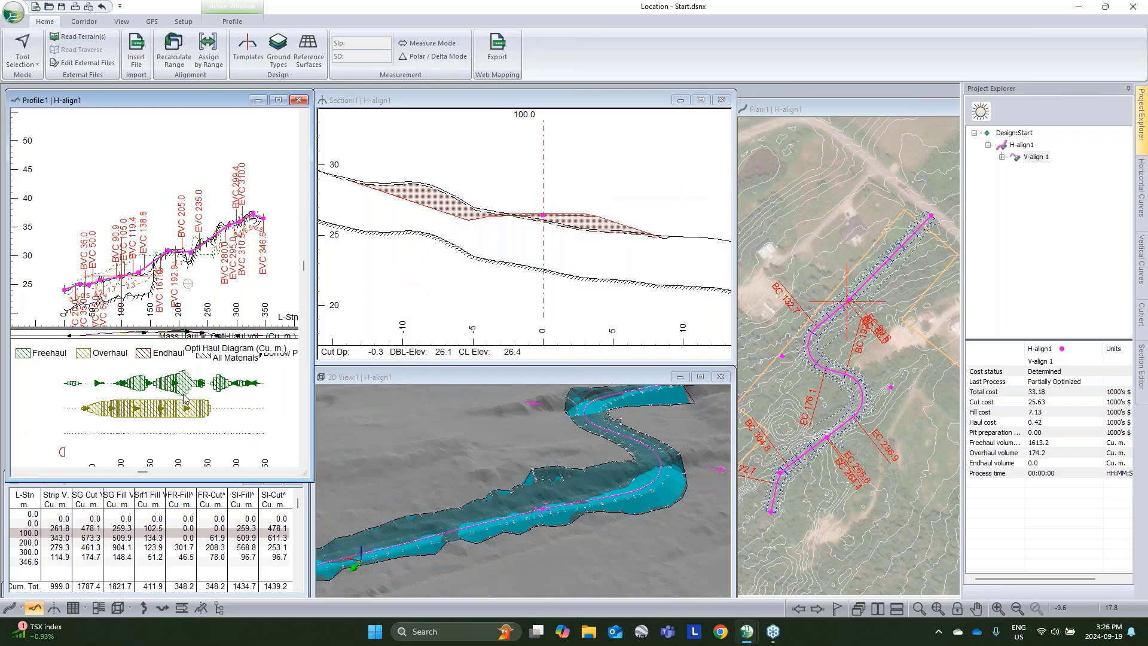
# Step: Give the profile subwindows more height and examine the freehaul and overhaul movements in the Opti Haul diagram
pyautogui.scroll(3, 177, 406)
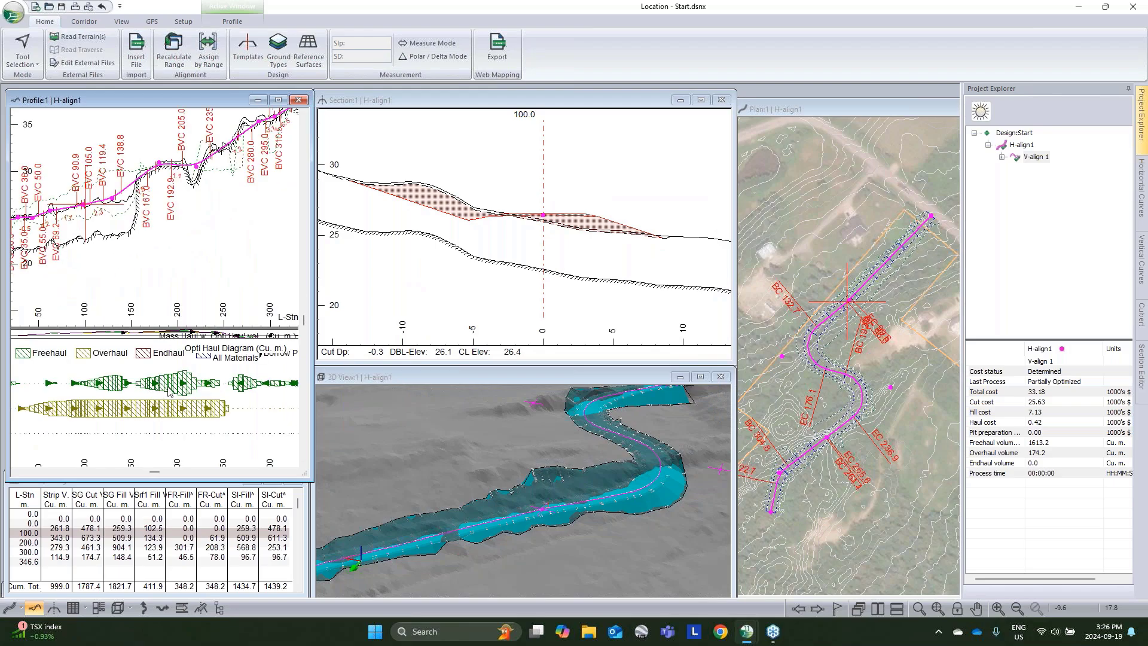
pyautogui.moveTo(168, 391)
pyautogui.moveTo(197, 380)
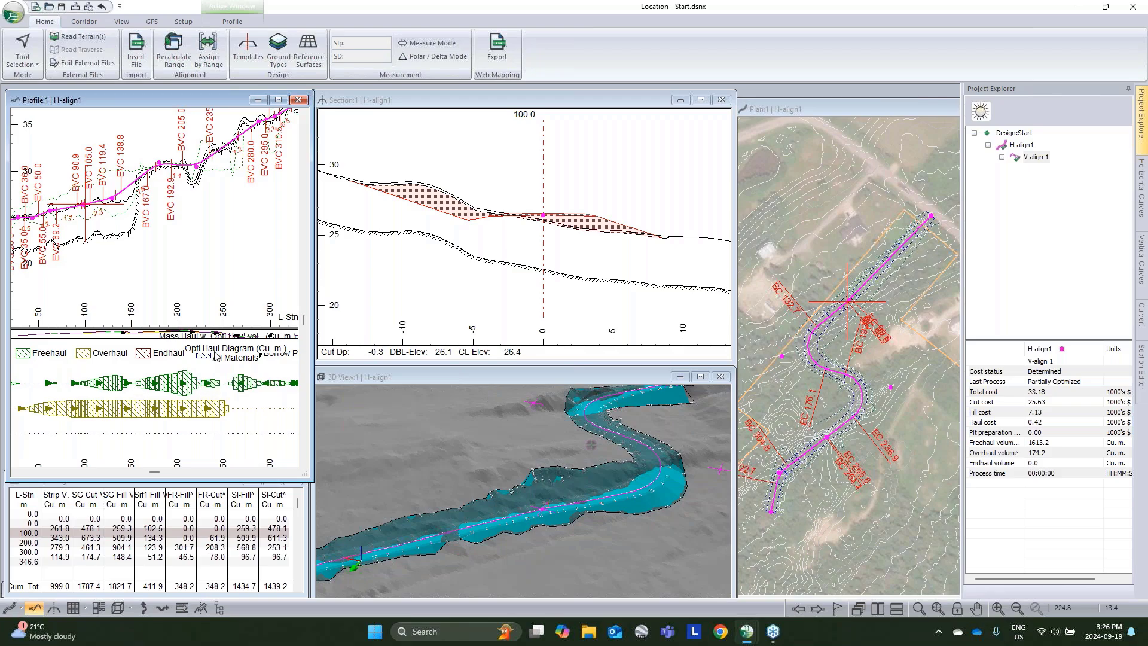
pyautogui.moveTo(220, 265); pyautogui.dragTo(221, 266)
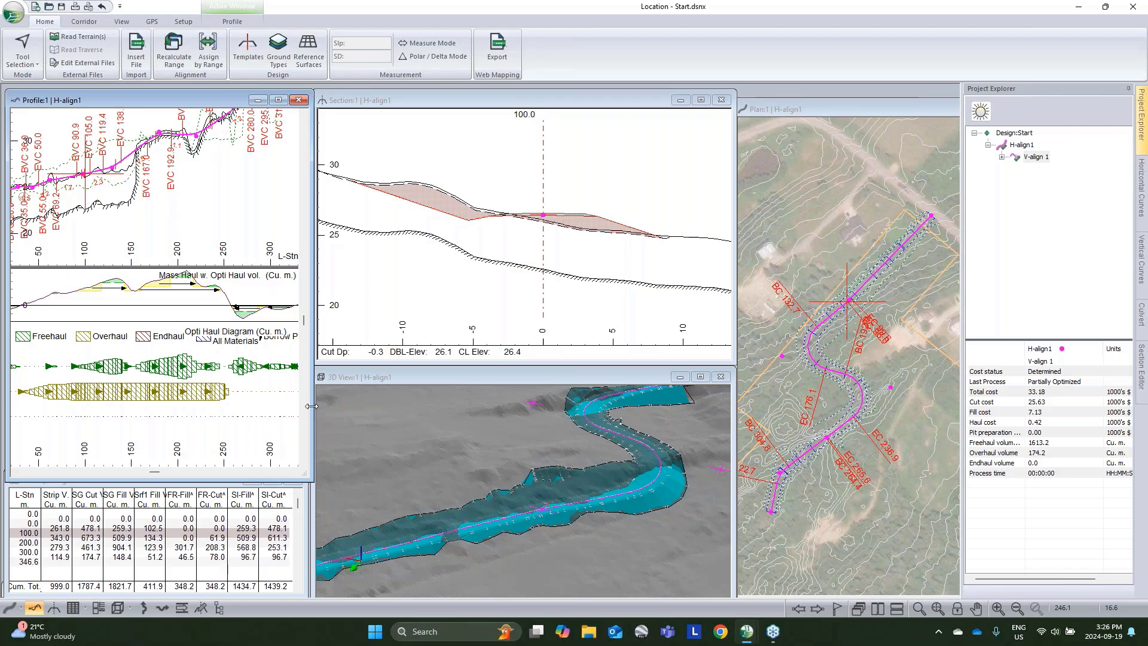
pyautogui.rightClick(251, 352)
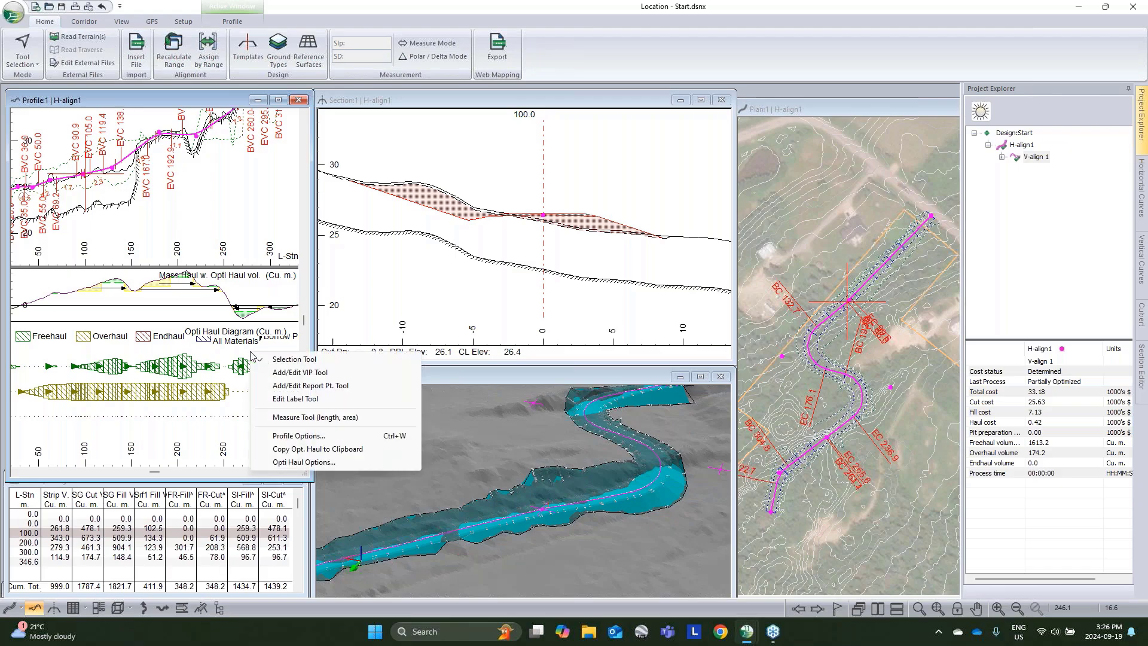
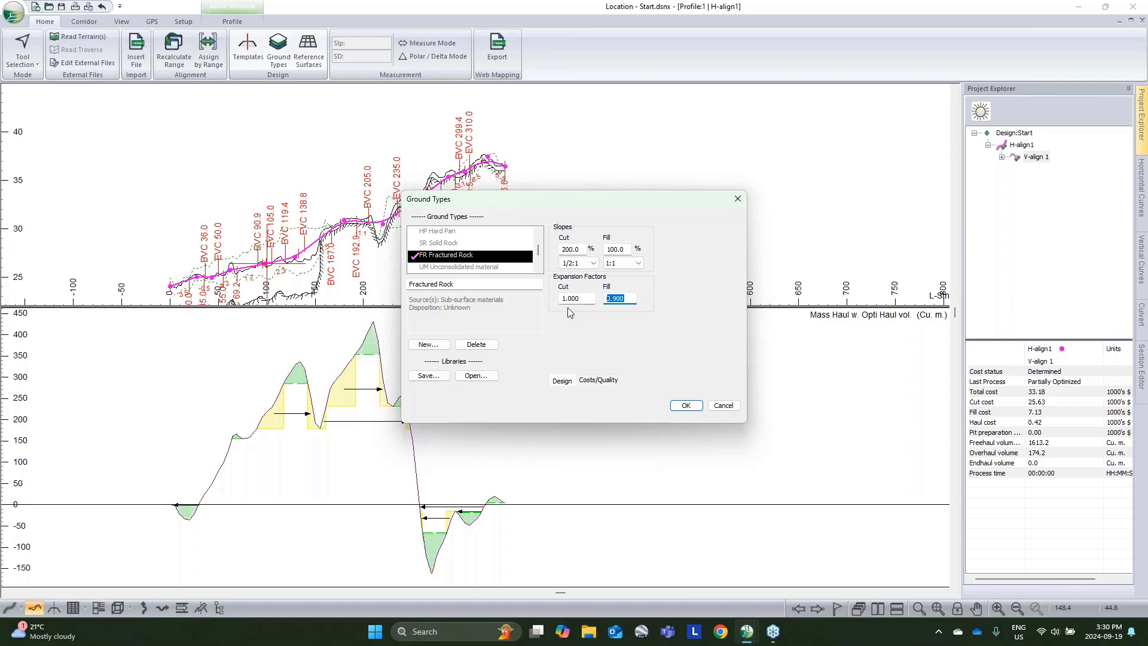
# Step: Set the Silt ground type's fill expansion factor to 1.2, recalculate H-align1 with Re-Cost, and inspect the mass haul curve
pyautogui.scroll(-1, 466, 249)
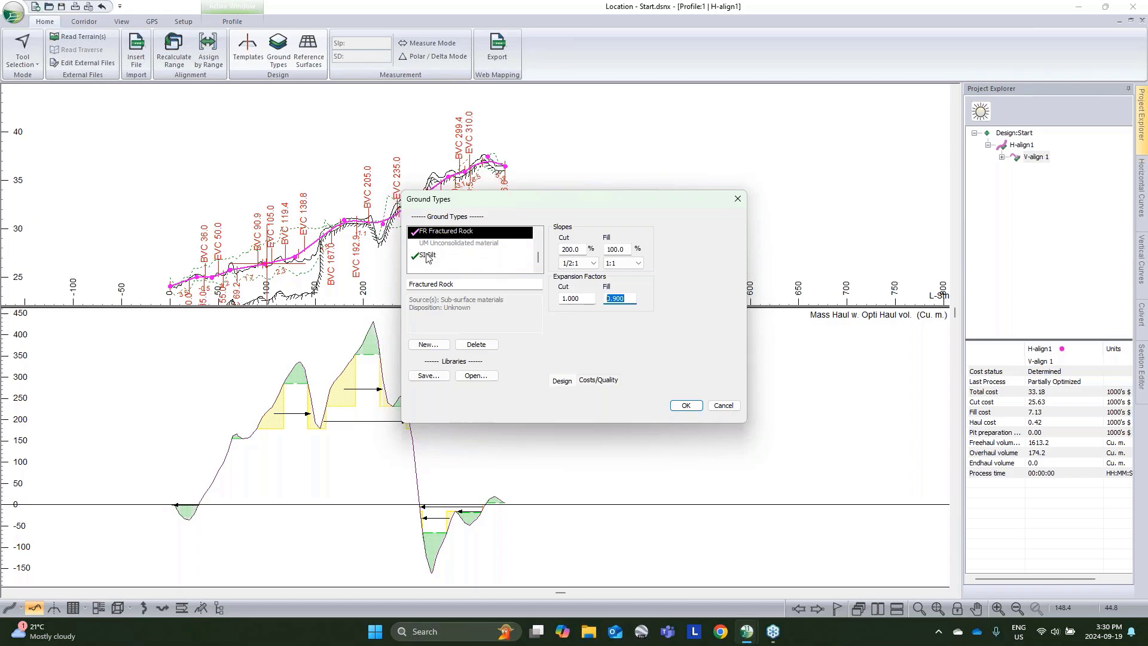
pyautogui.moveTo(557, 202); pyautogui.dragTo(763, 165)
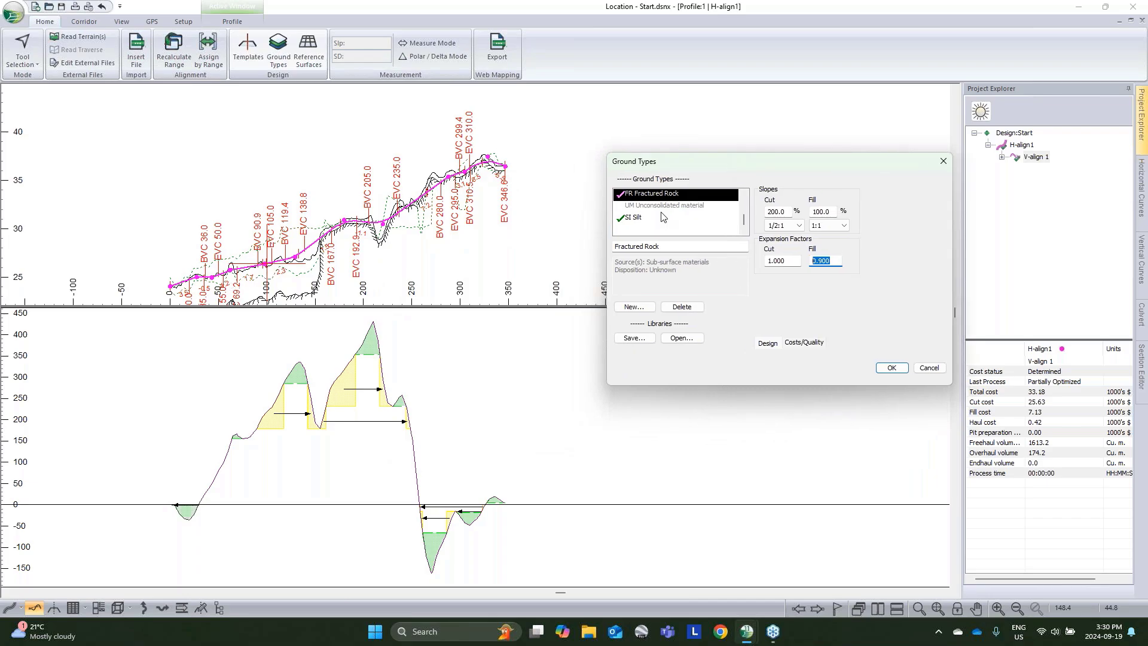
pyautogui.click(643, 219)
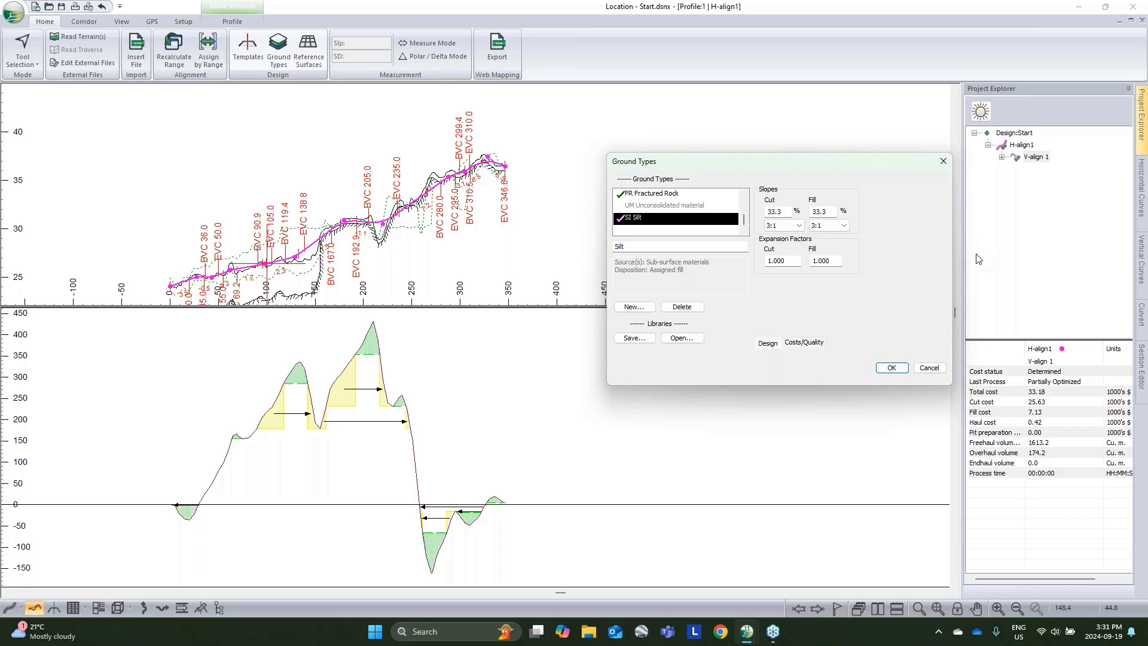
pyautogui.moveTo(835, 263); pyautogui.dragTo(816, 261)
pyautogui.write('2')
pyautogui.moveTo(825, 261); pyautogui.dragTo(766, 262)
pyautogui.click(890, 367)
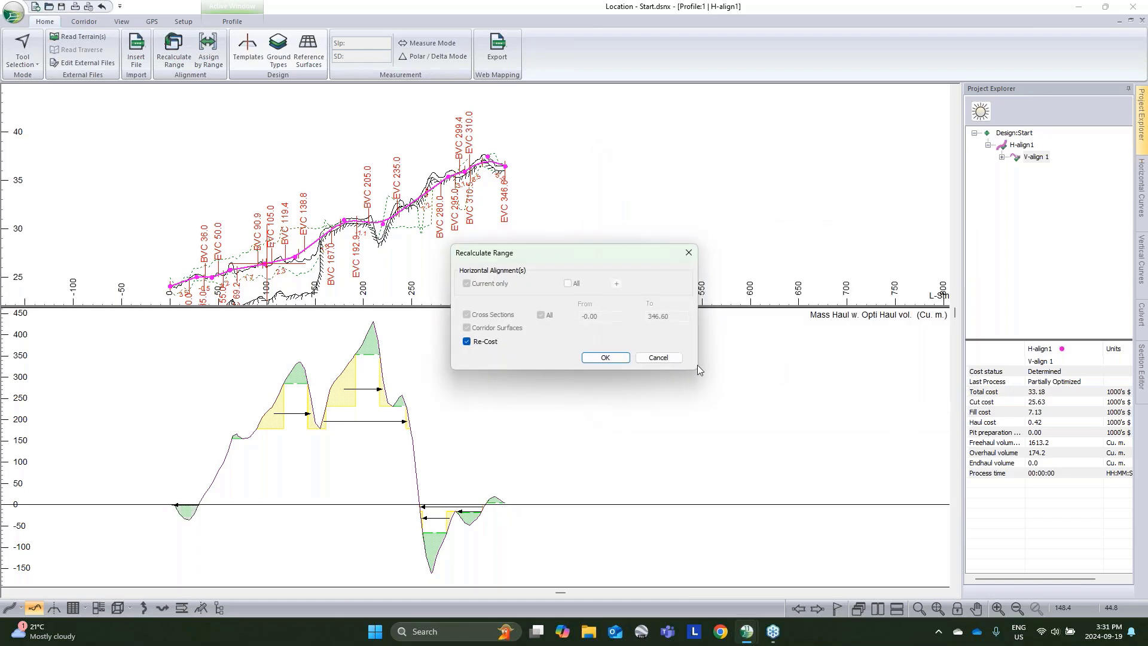
pyautogui.click(605, 357)
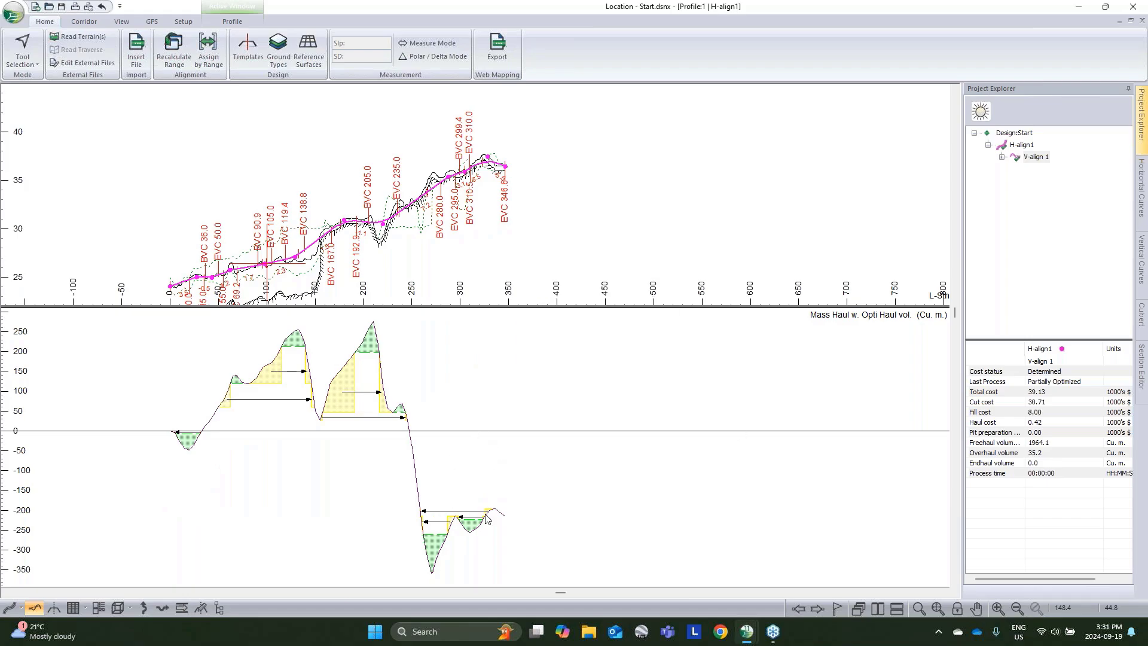
pyautogui.moveTo(504, 516)
pyautogui.moveTo(513, 425)
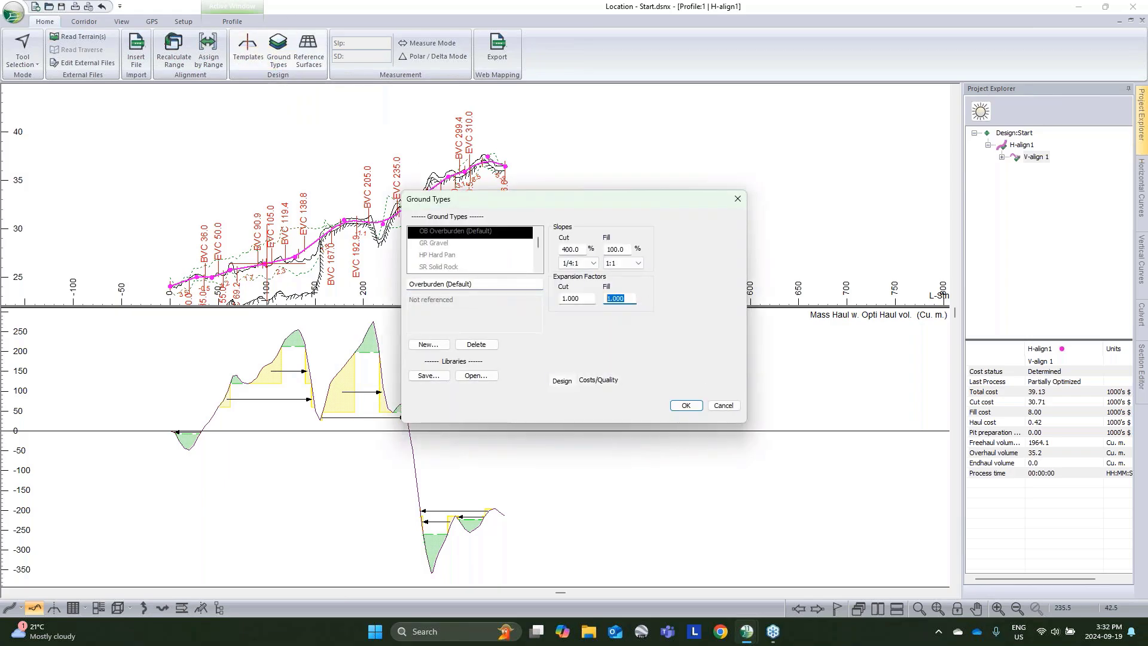
# Step: Set the Silt ground type's fill expansion factor to 0.8 and recalculate H-align1
pyautogui.click(452, 257)
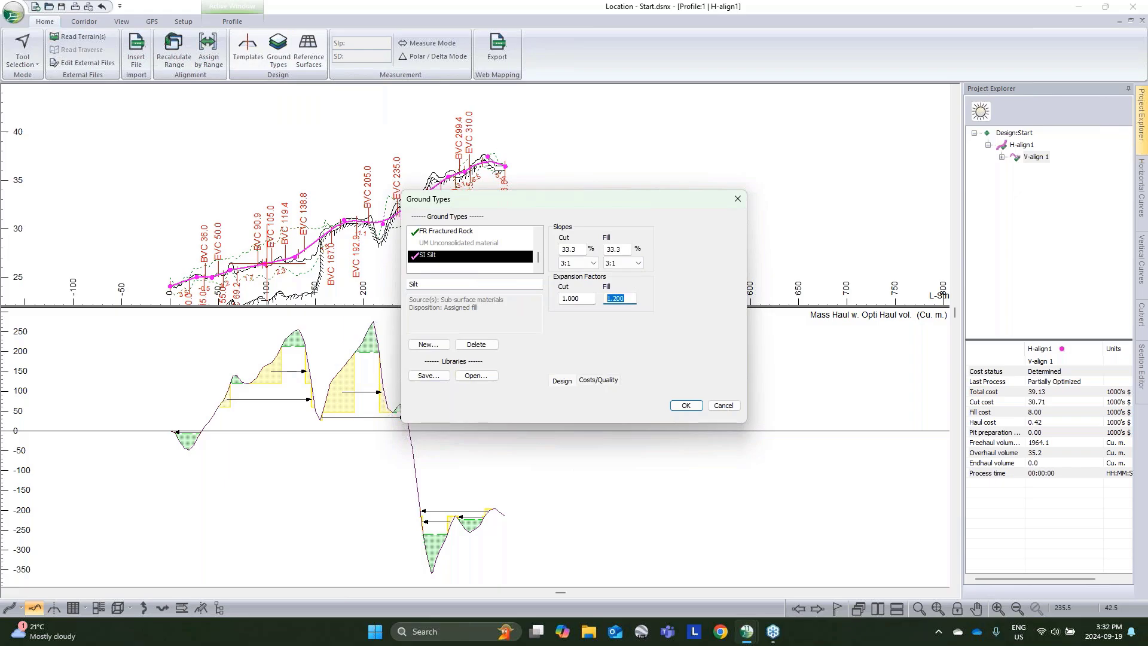
pyautogui.write('.8')
pyautogui.doubleClick(617, 298)
pyautogui.click(685, 406)
pyautogui.click(607, 357)
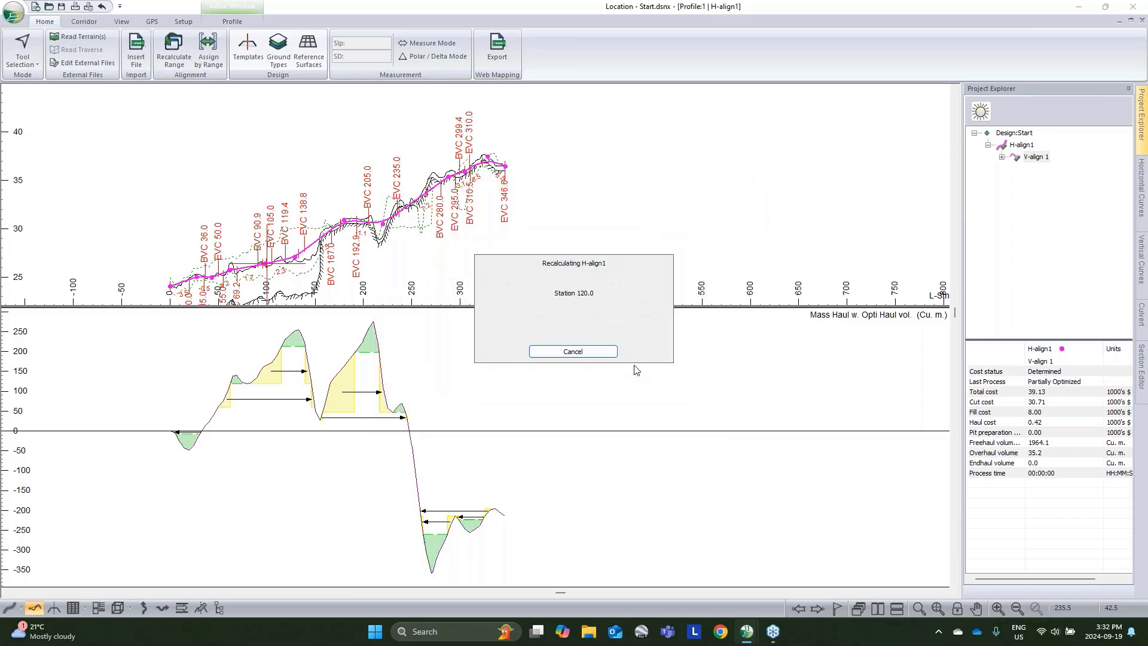
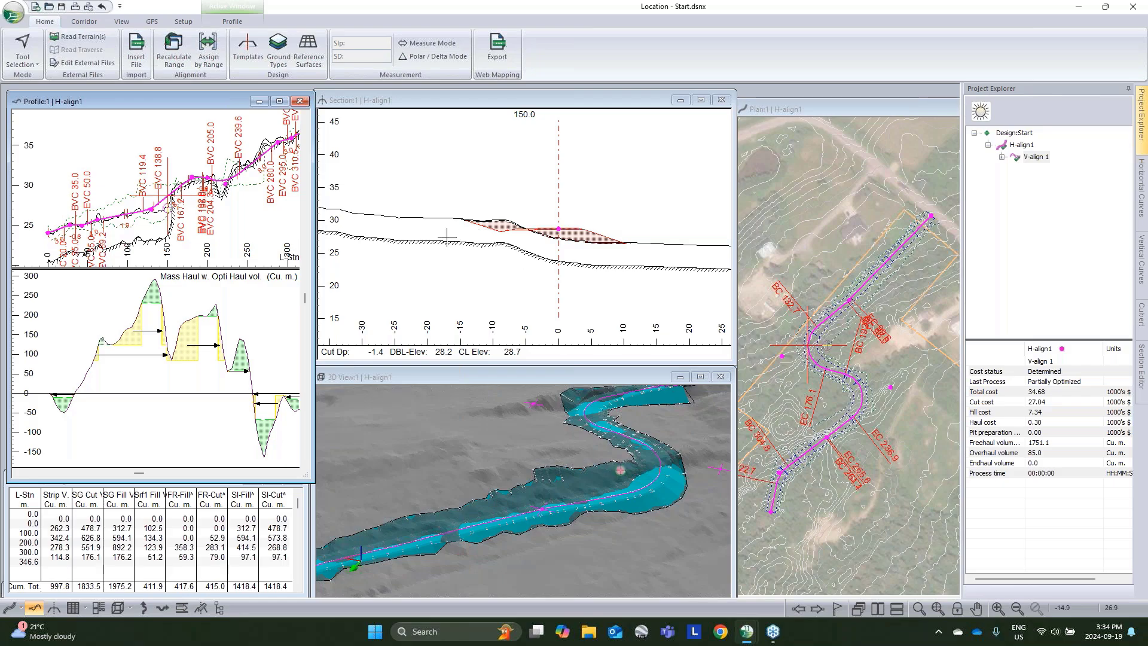
# Step: Review the Sub Horizons ground layers assigned by station range without changing them
pyautogui.click(208, 51)
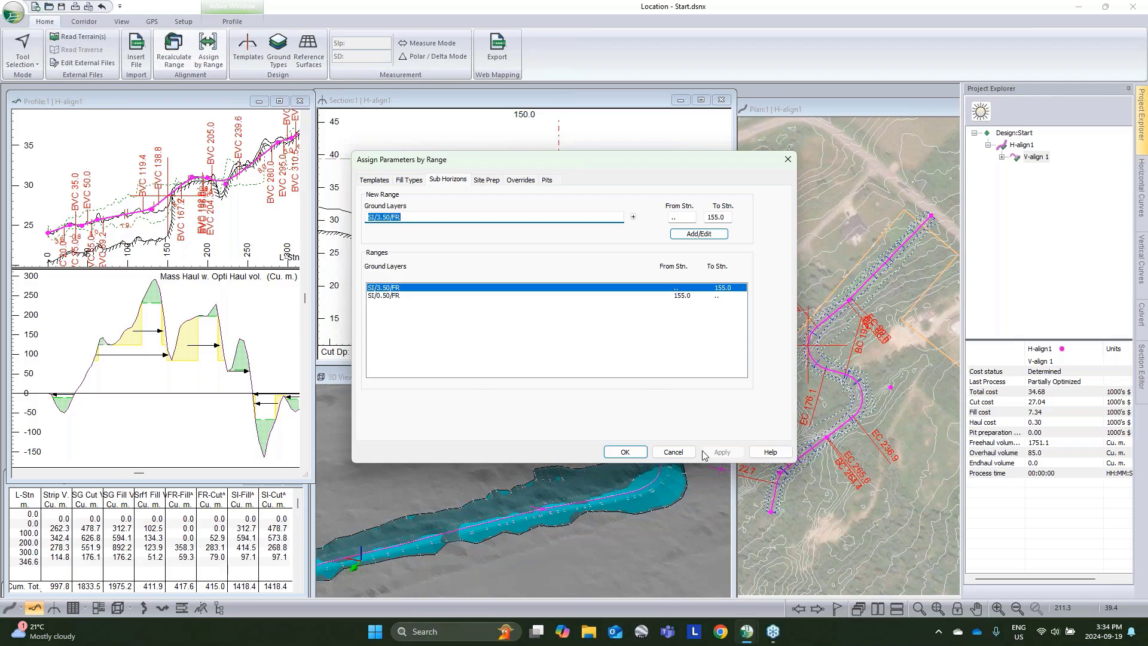
pyautogui.click(673, 452)
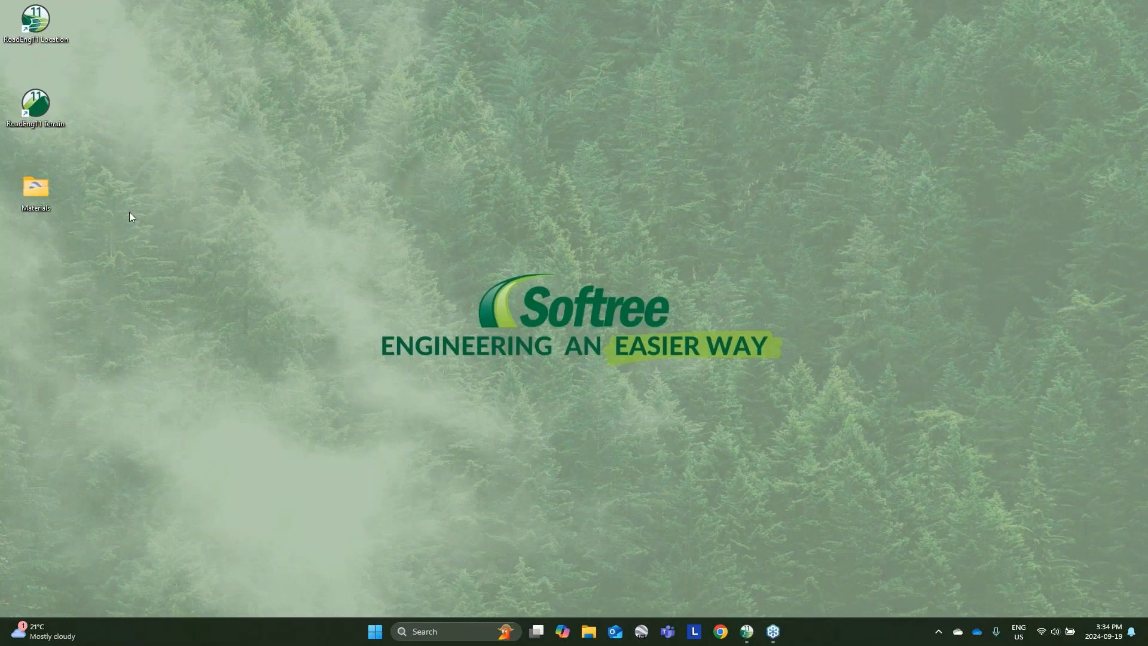
# Step: Start Terrain and import DTR.tif from the Materials folder as a Raster DEM, keeping the default import options and projection
pyautogui.doubleClick(36, 103)
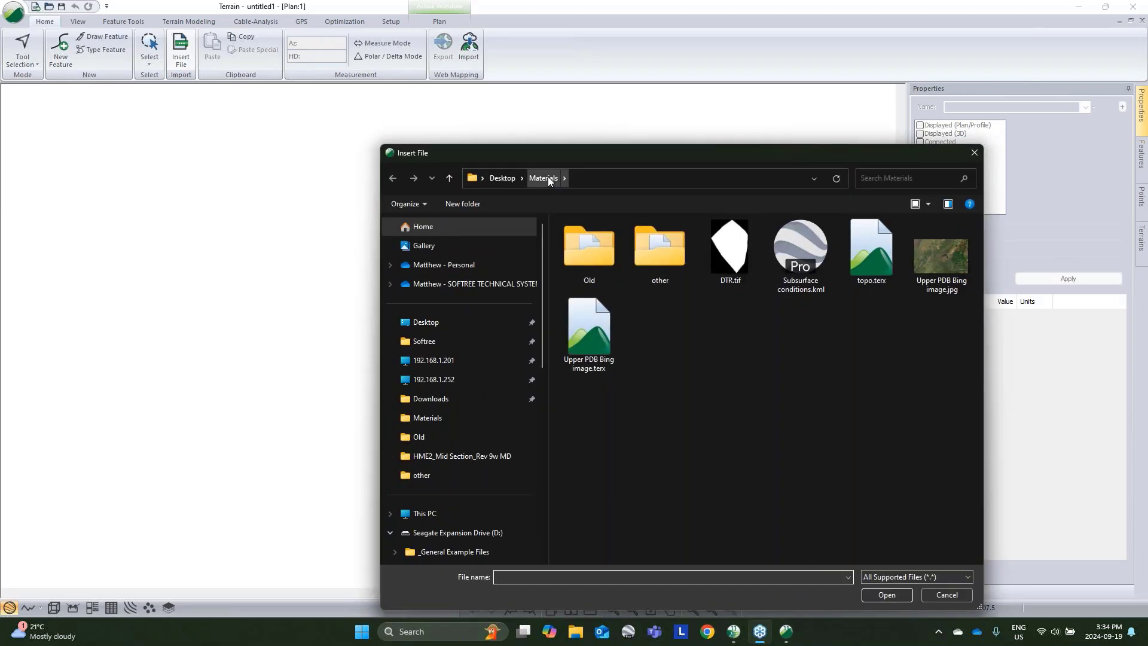
pyautogui.click(730, 251)
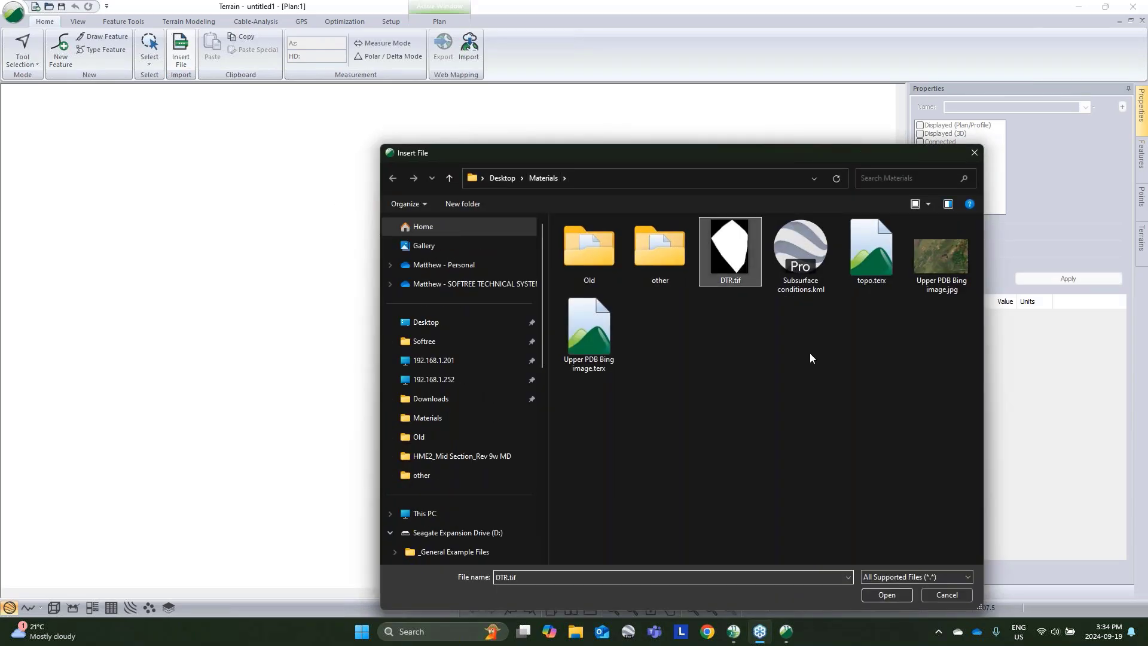
pyautogui.click(887, 594)
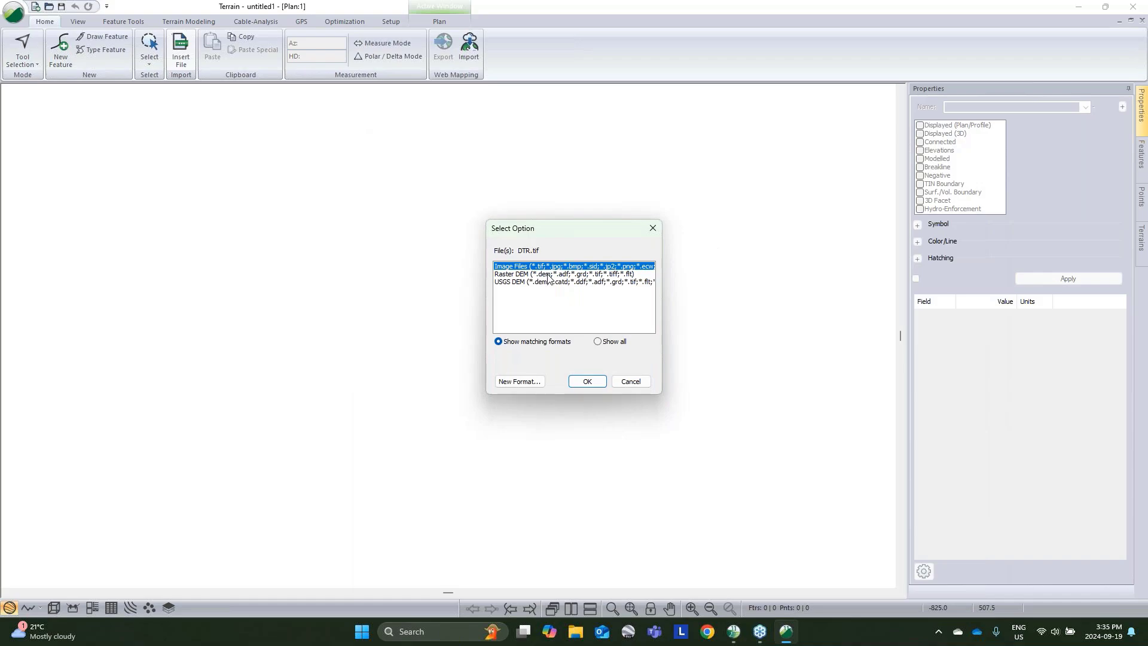
pyautogui.click(547, 274)
pyautogui.click(593, 385)
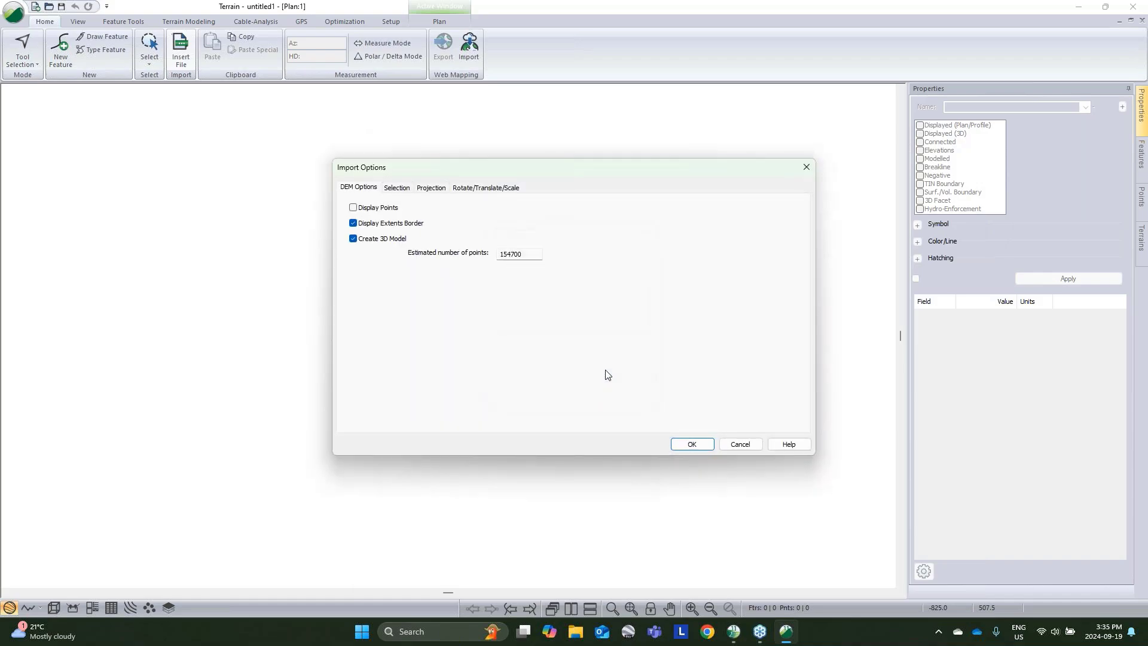
pyautogui.click(429, 188)
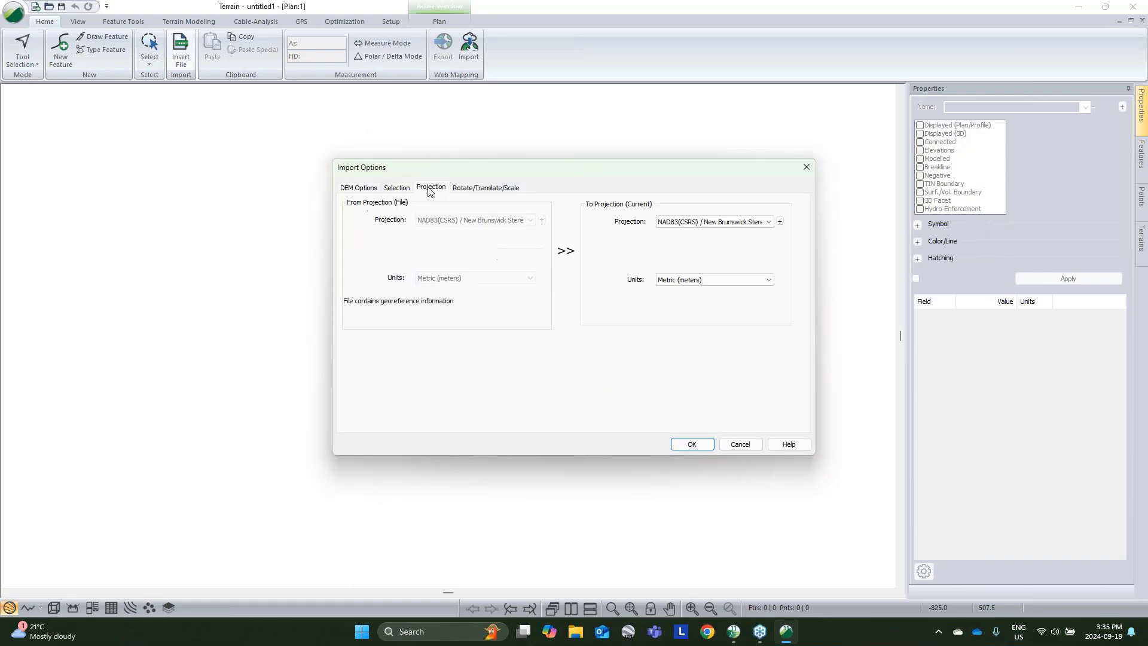
pyautogui.click(699, 446)
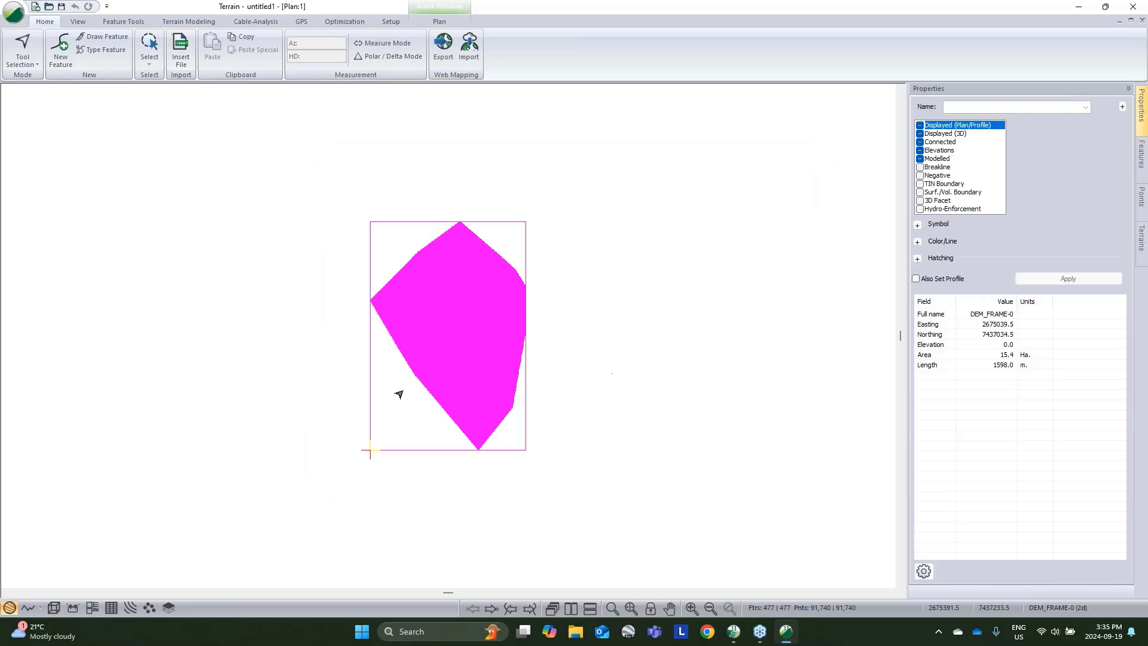
# Step: Generate the terrain's TIN with major and minor contours turned off, and inspect the resulting surface in 3D
pyautogui.click(295, 401)
pyautogui.click(188, 22)
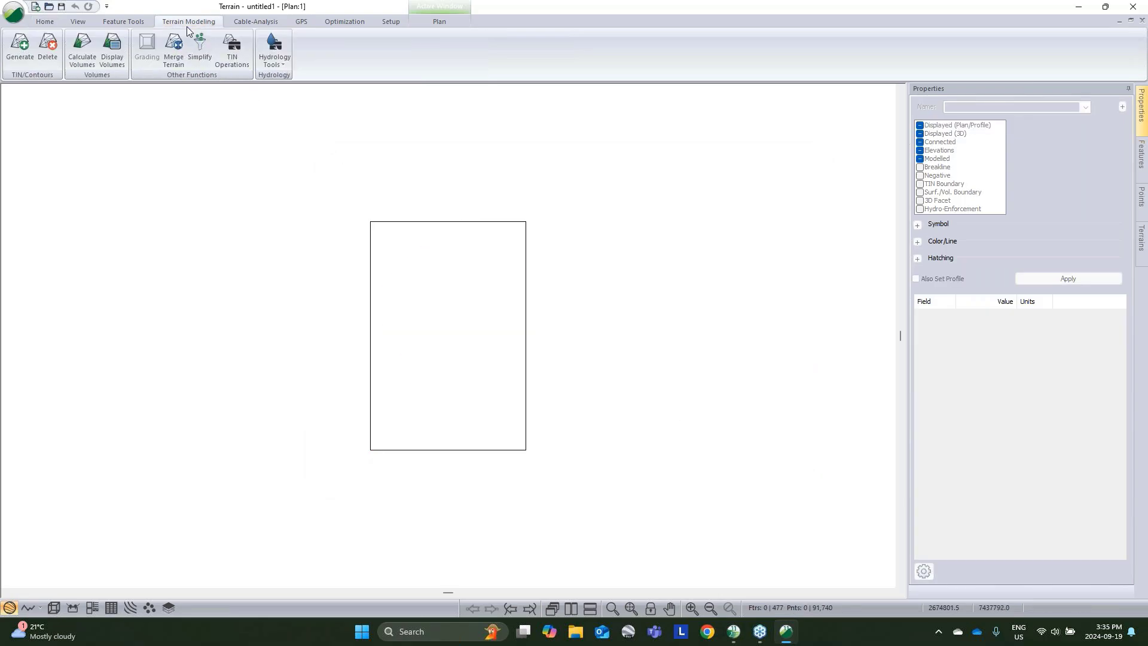
pyautogui.click(26, 47)
pyautogui.click(464, 291)
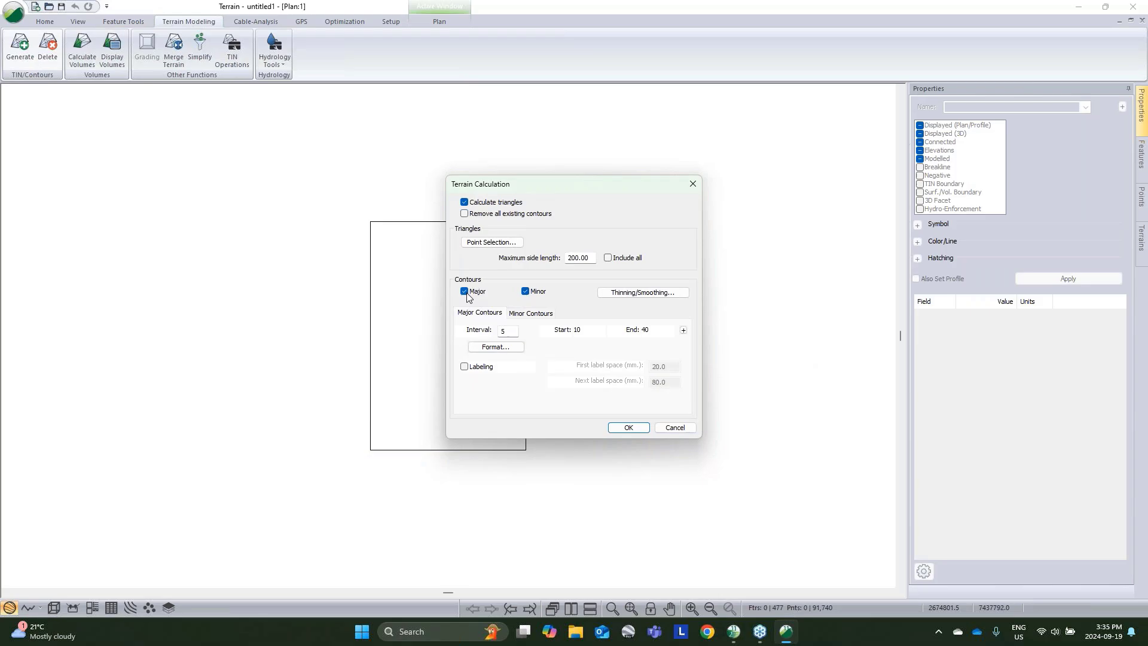
pyautogui.click(524, 292)
pyautogui.click(627, 428)
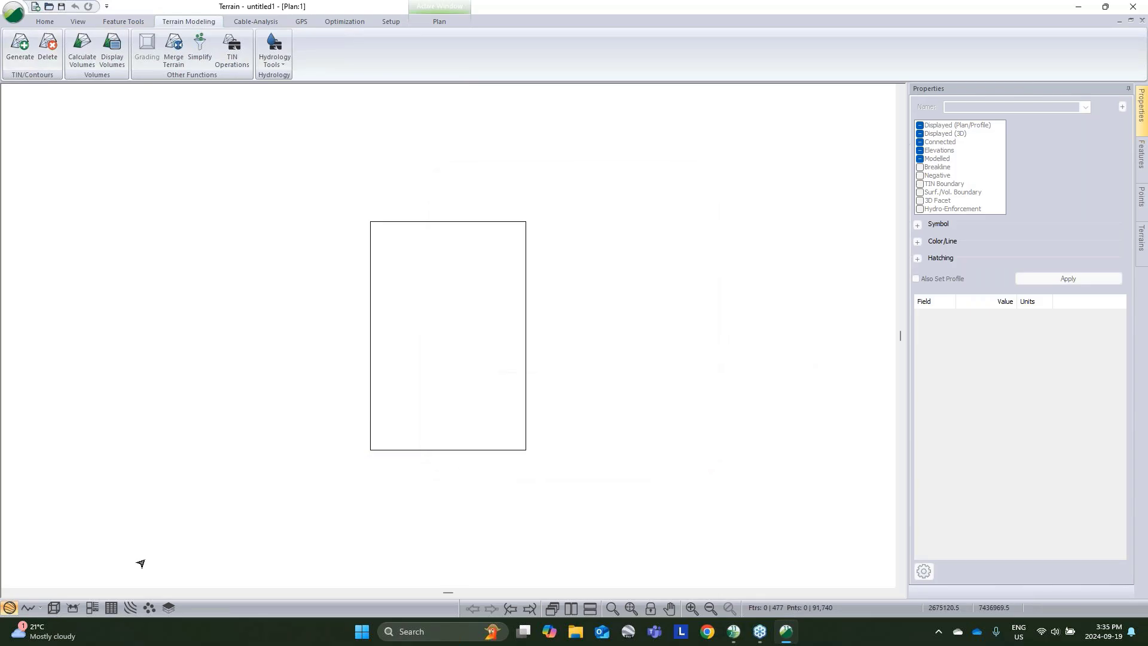
pyautogui.click(52, 608)
pyautogui.moveTo(710, 390); pyautogui.dragTo(311, 303)
# Step: Save the terrain model as DTR1 in the Materials folder
pyautogui.click(13, 12)
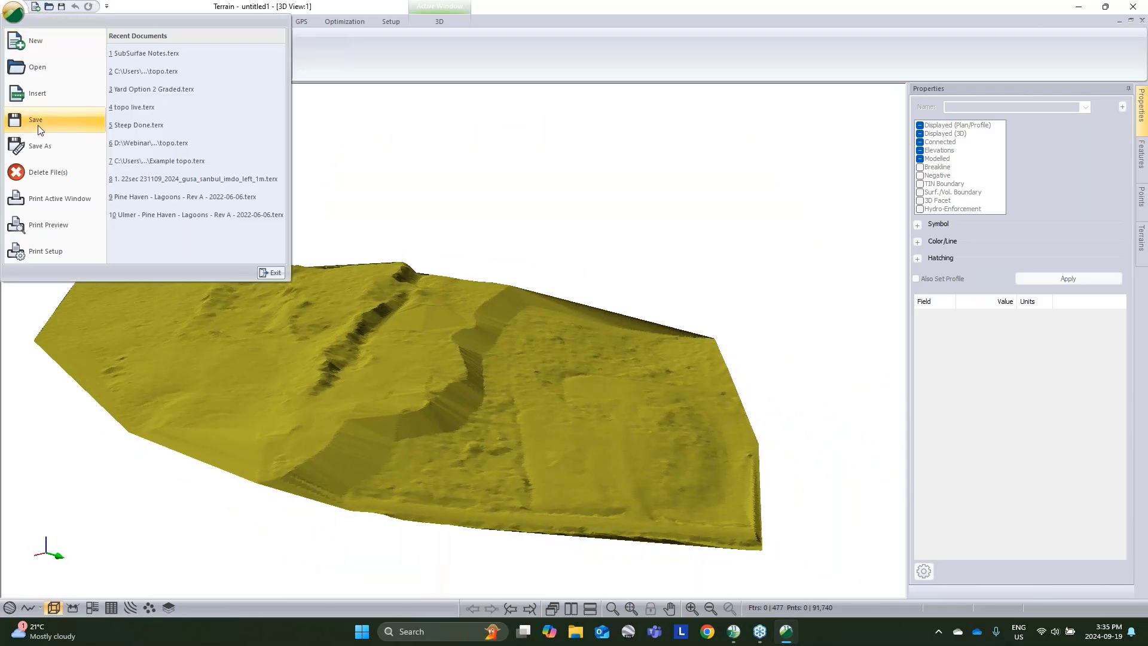
pyautogui.click(37, 125)
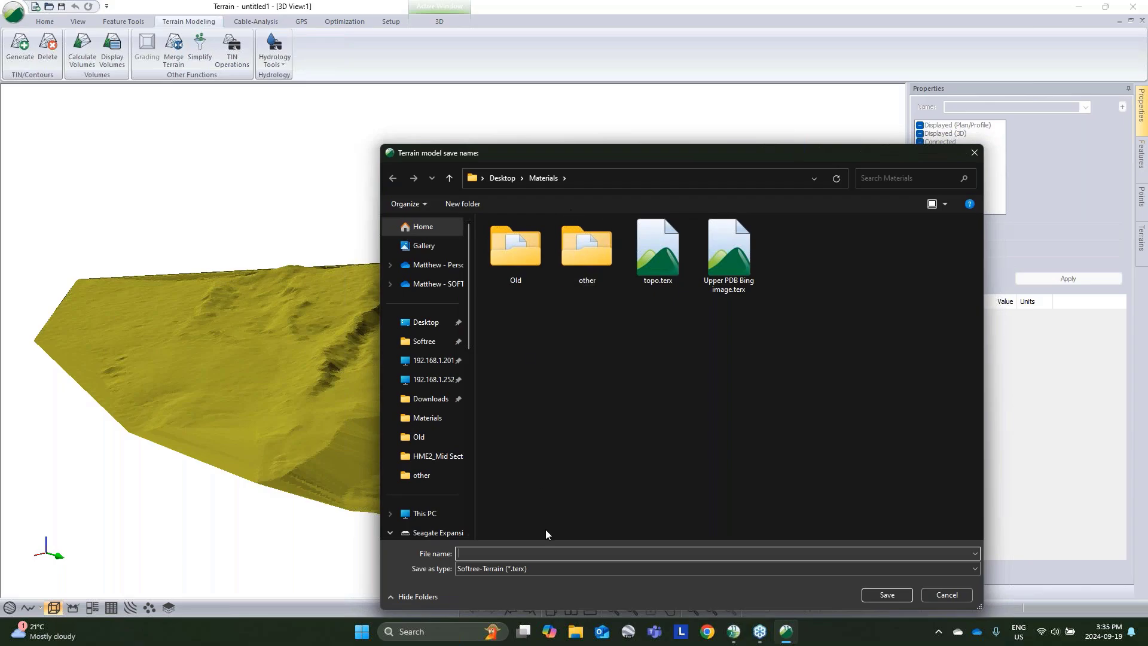
pyautogui.write('DTR1')
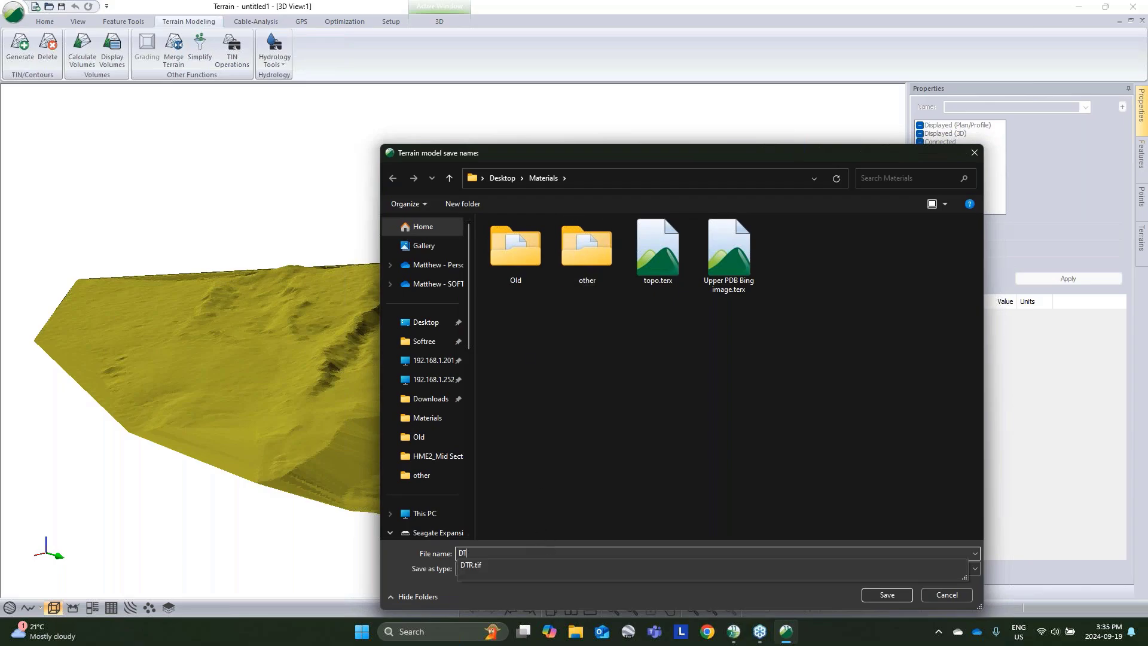
pyautogui.click(891, 597)
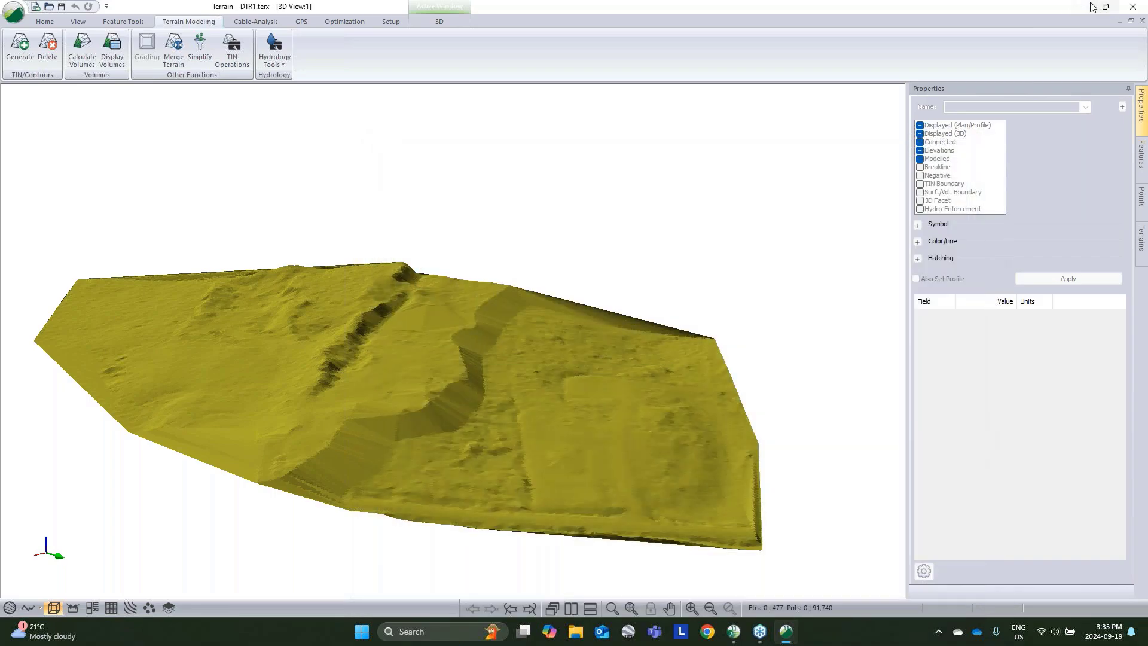
# Step: Switch to the Start.dsnx design in Location and add the terrain file DTR1.terx as a reference surface
pyautogui.click(1078, 6)
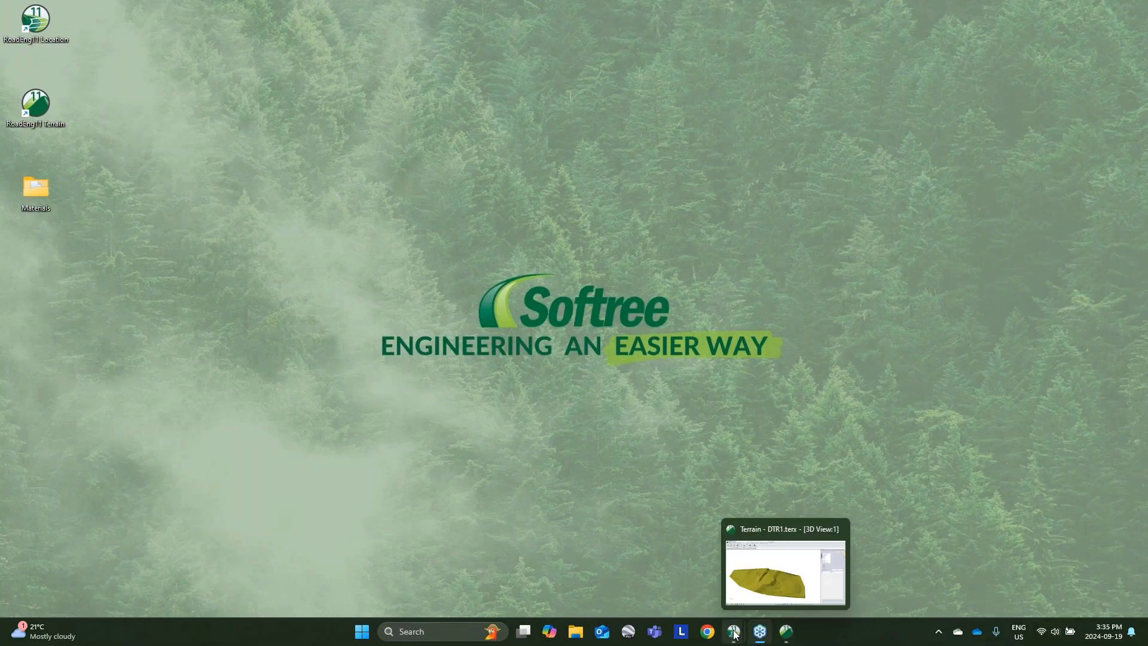
pyautogui.moveTo(734, 633)
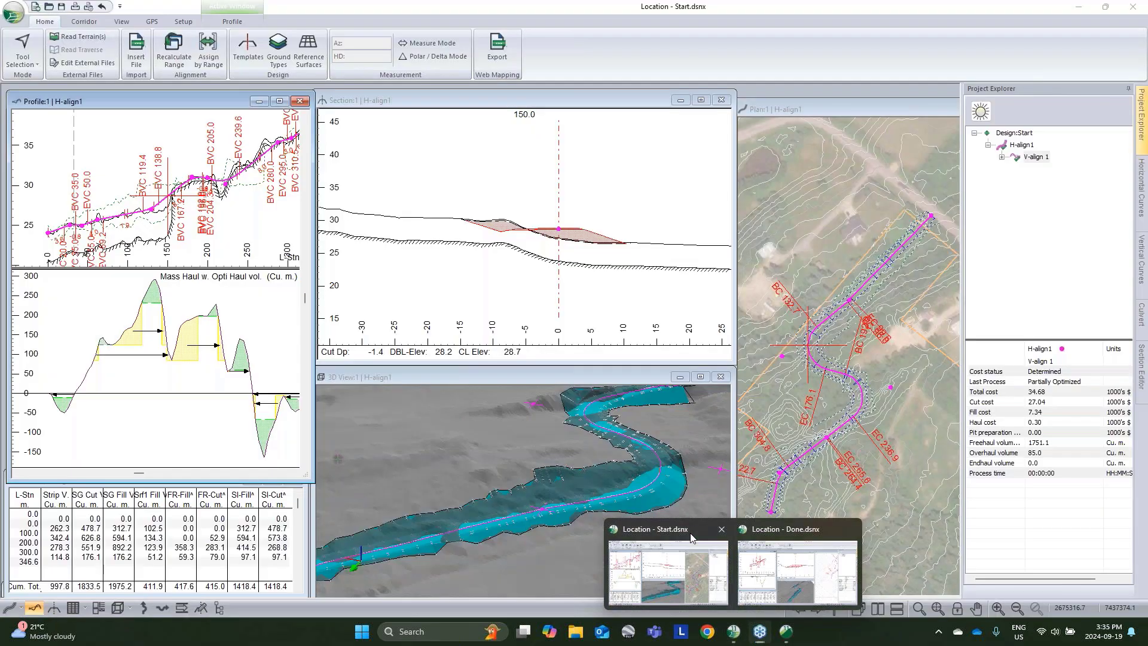
pyautogui.click(694, 559)
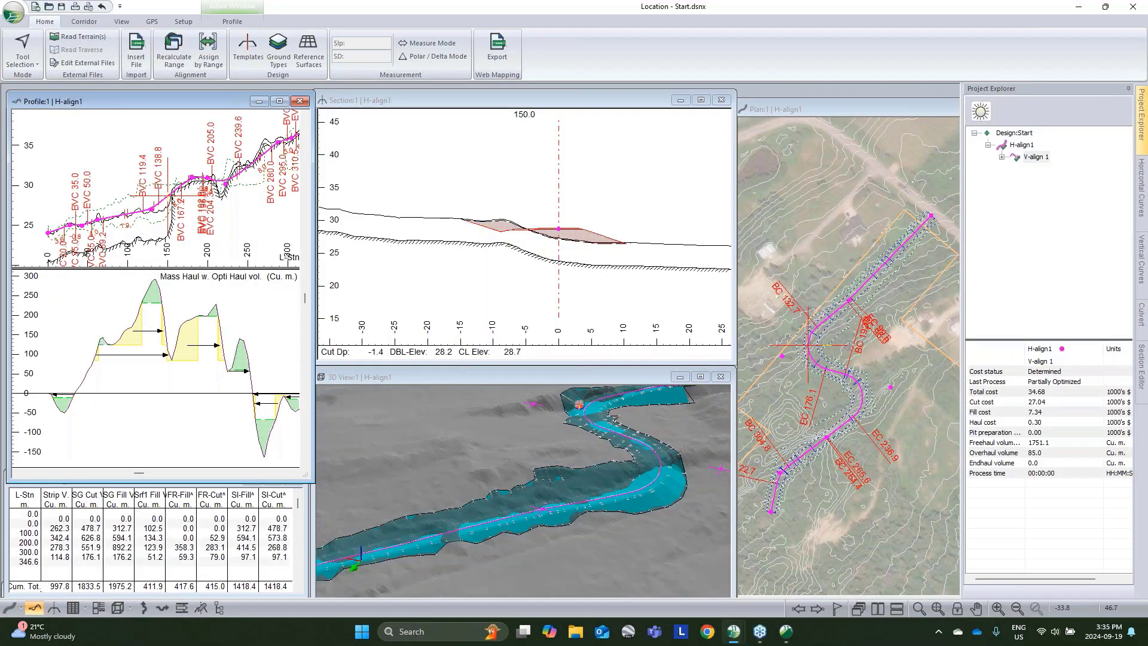
pyautogui.click(311, 52)
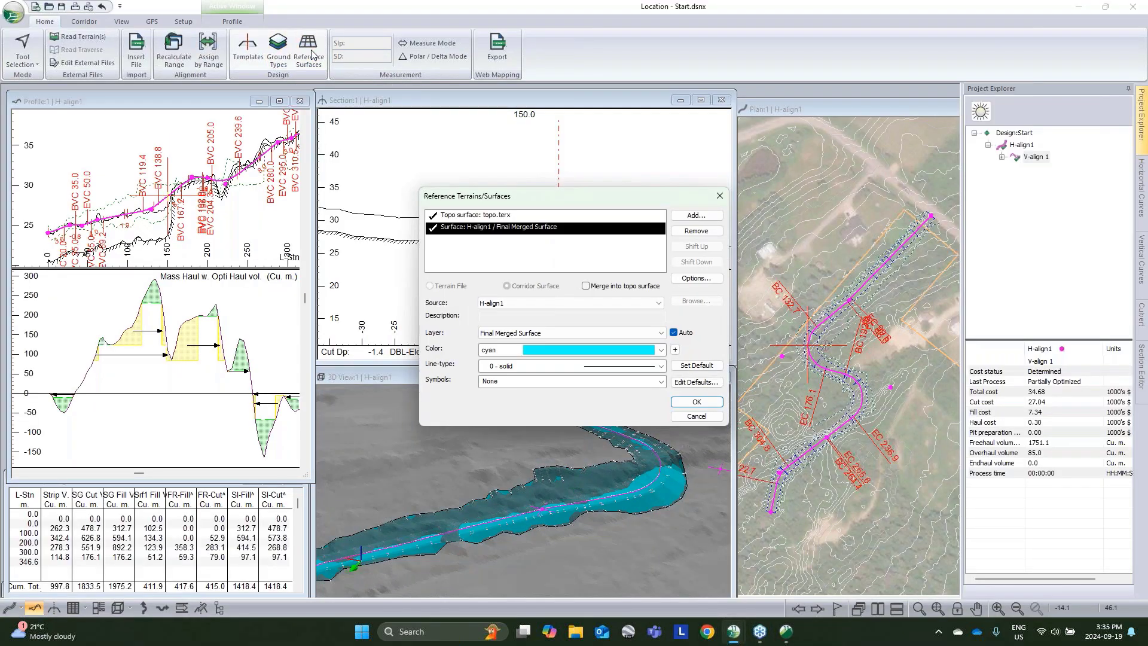
pyautogui.click(687, 215)
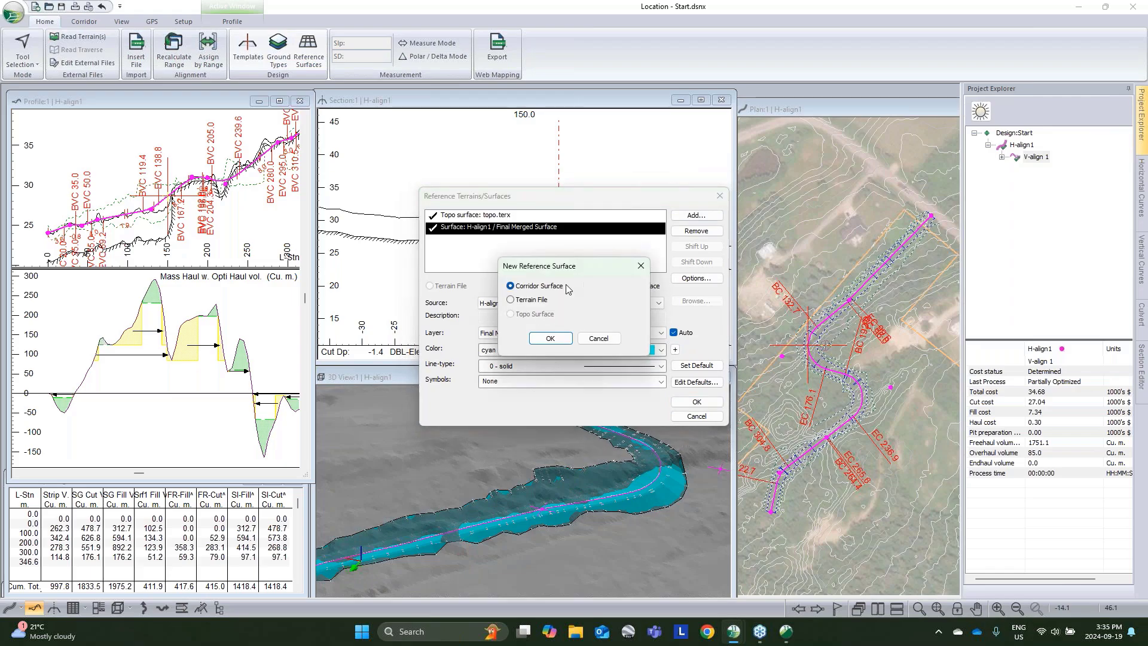
pyautogui.click(511, 300)
pyautogui.click(550, 338)
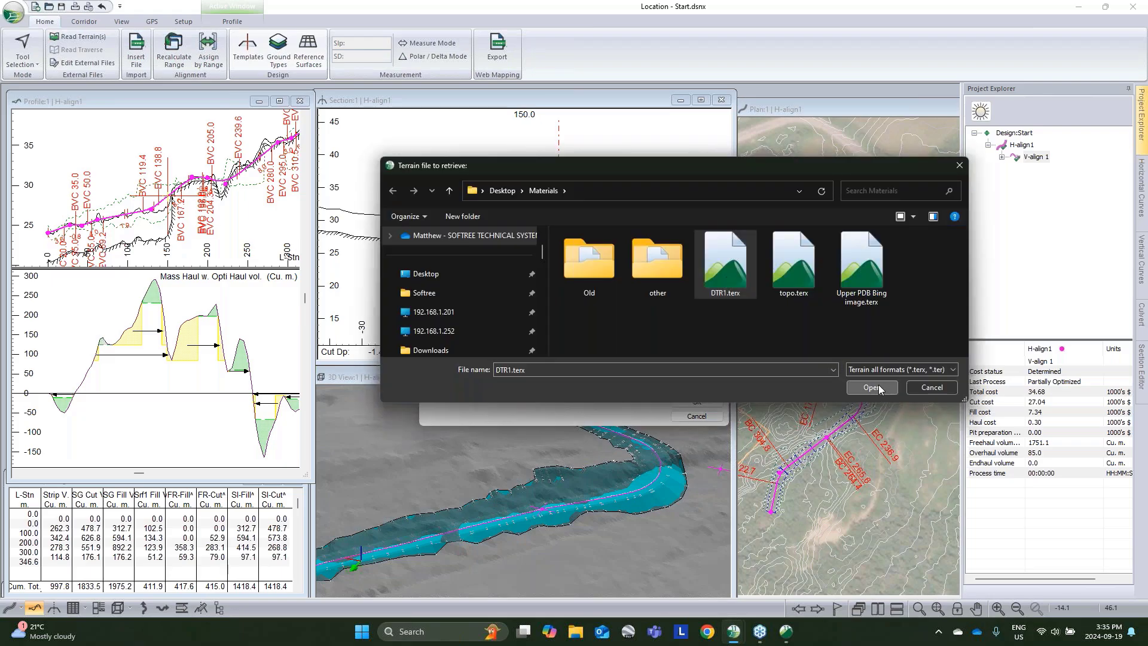
pyautogui.click(878, 388)
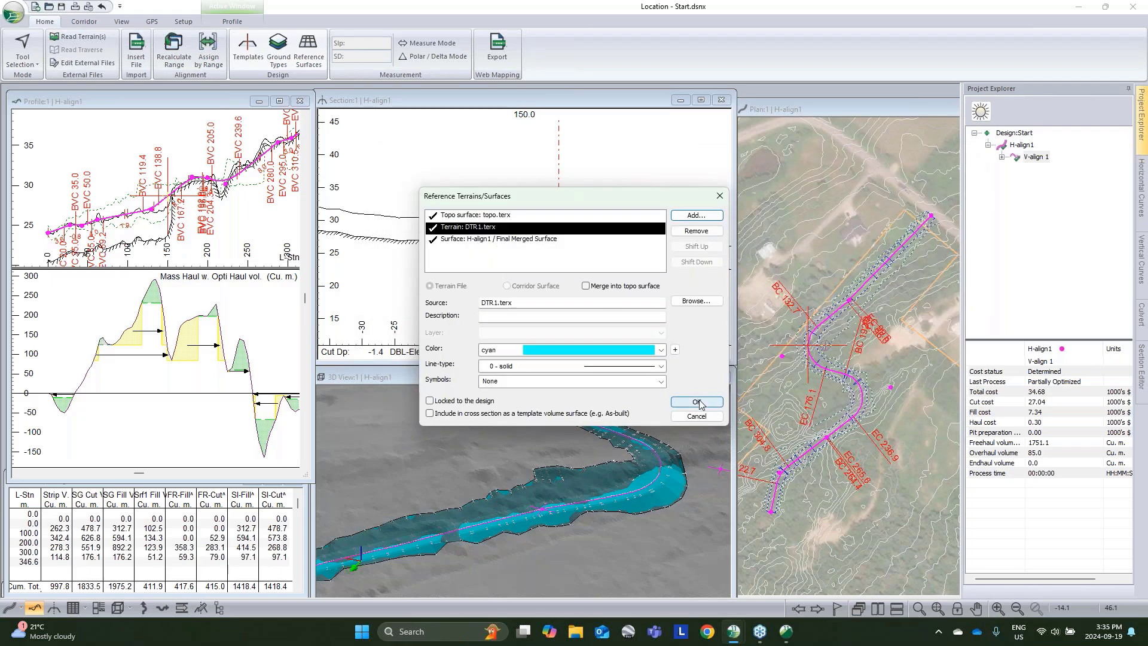
pyautogui.click(697, 401)
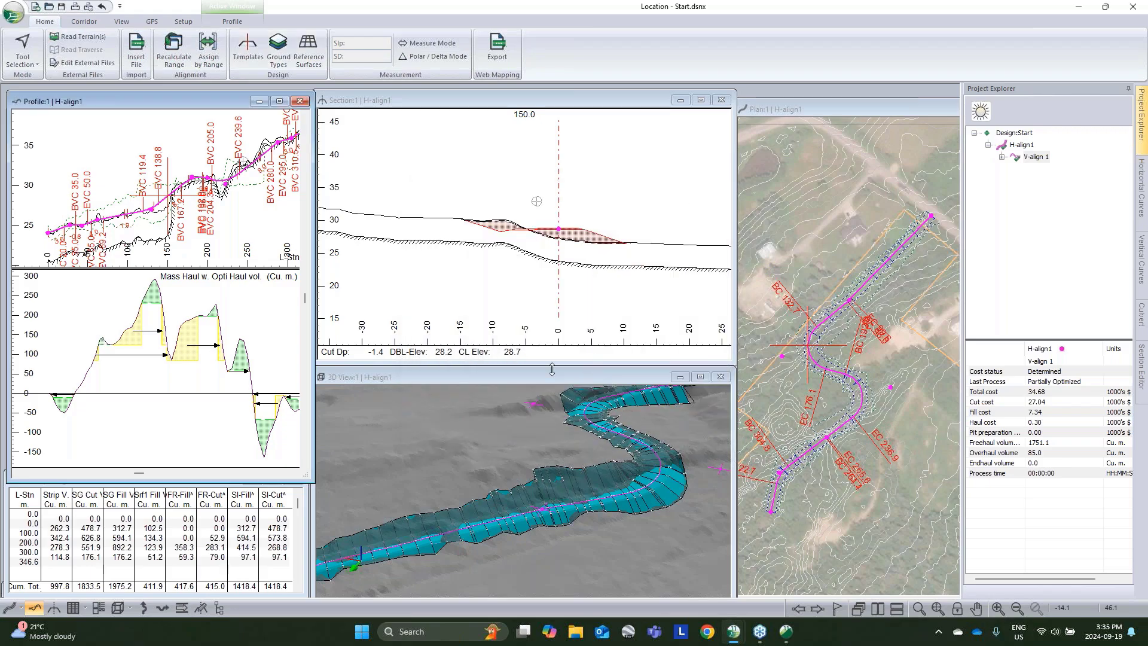
# Step: Define the Silt layer's base by reference surface 2 instead of a fixed depth in the sub-horizon range ending at station 155.0
pyautogui.click(205, 53)
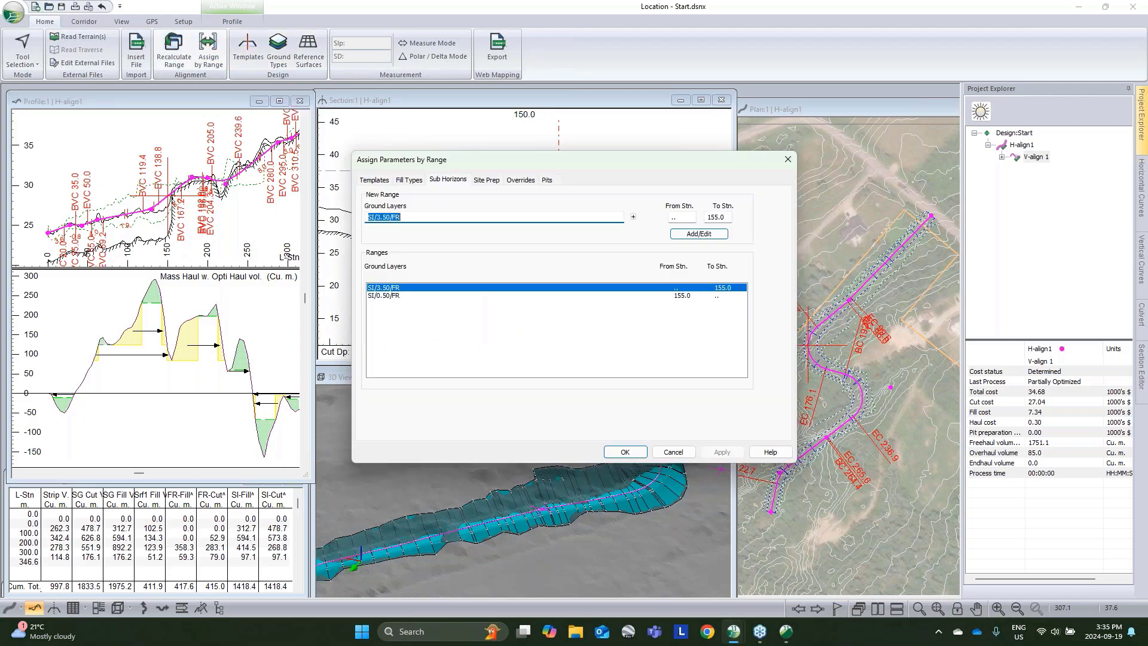
pyautogui.click(633, 216)
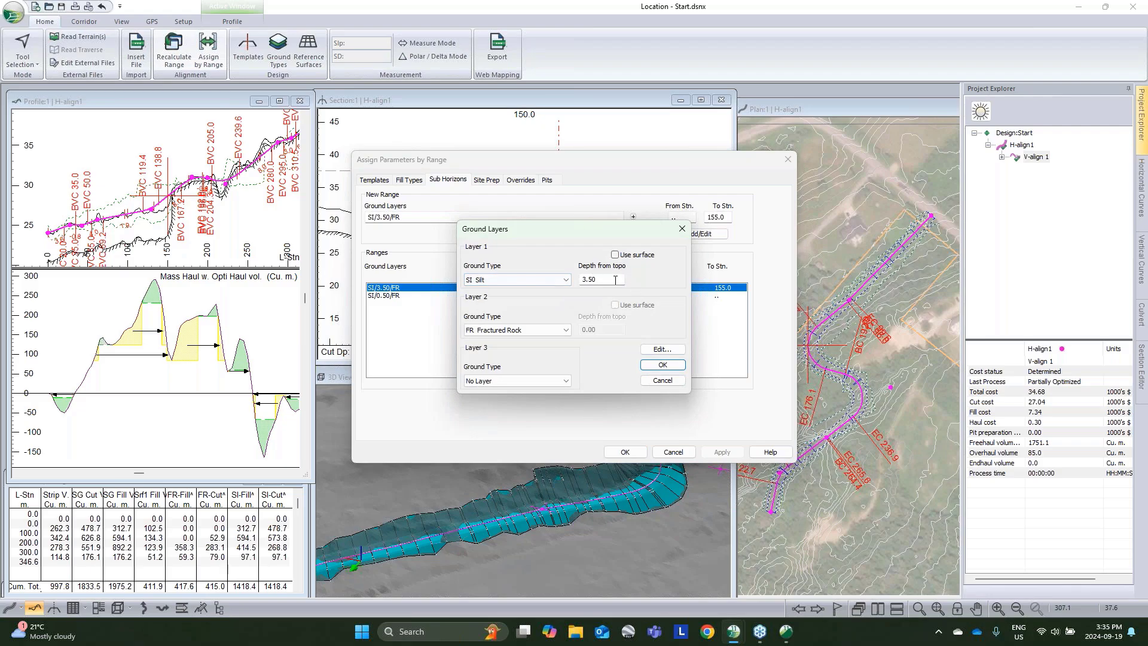
pyautogui.doubleClick(589, 279)
pyautogui.click(614, 254)
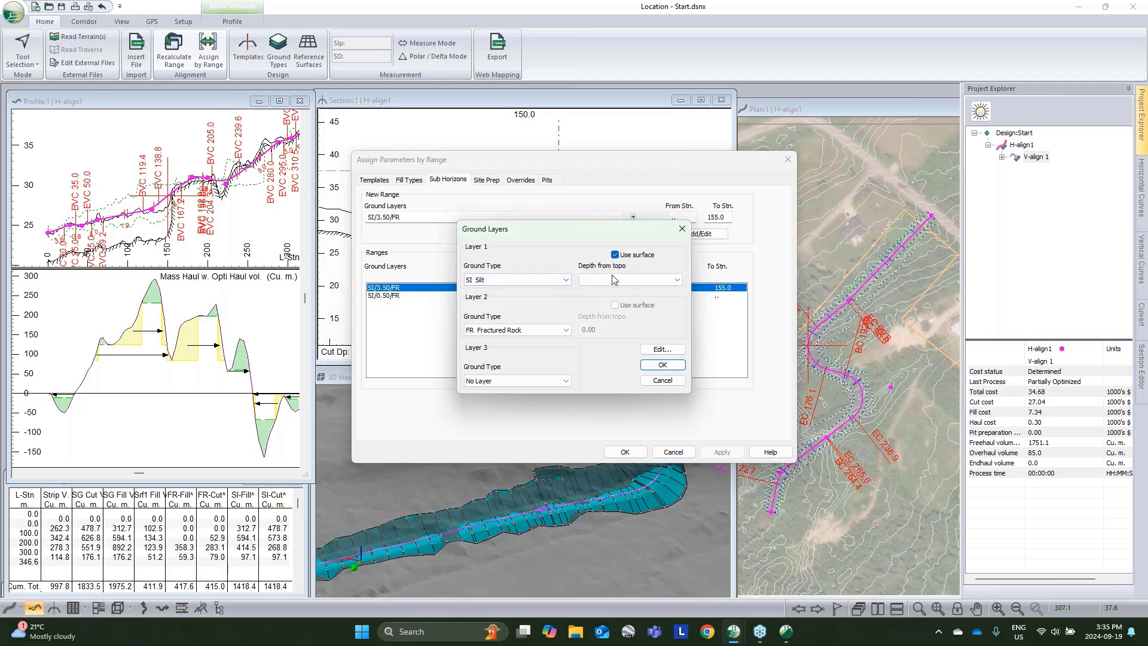
pyautogui.click(616, 279)
pyautogui.click(604, 291)
pyautogui.click(663, 366)
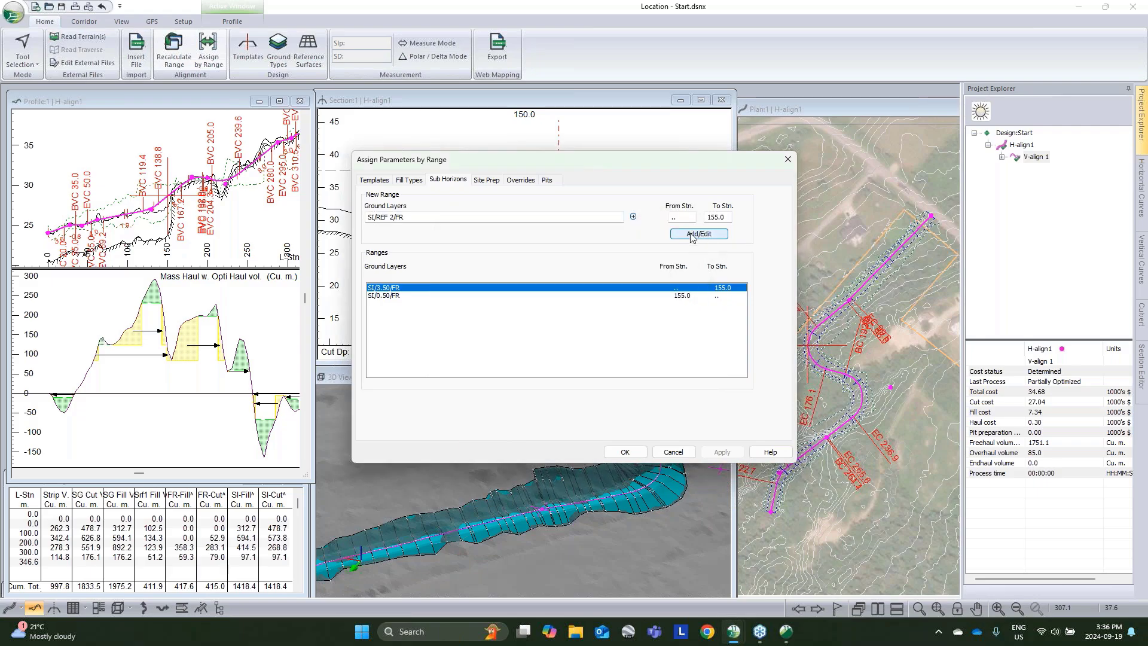
pyautogui.click(692, 237)
# Step: Assign reference surface 2 as the Silt base in the range starting at station 155.0 and apply the sub-horizon changes to the alignment
pyautogui.click(457, 295)
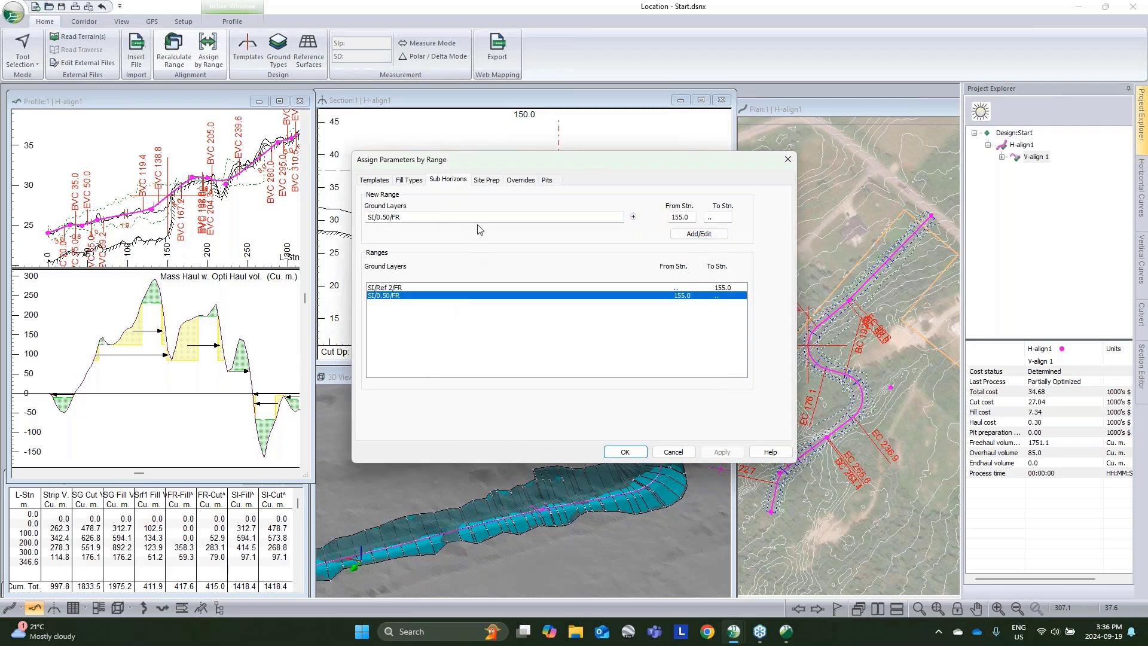
pyautogui.click(490, 218)
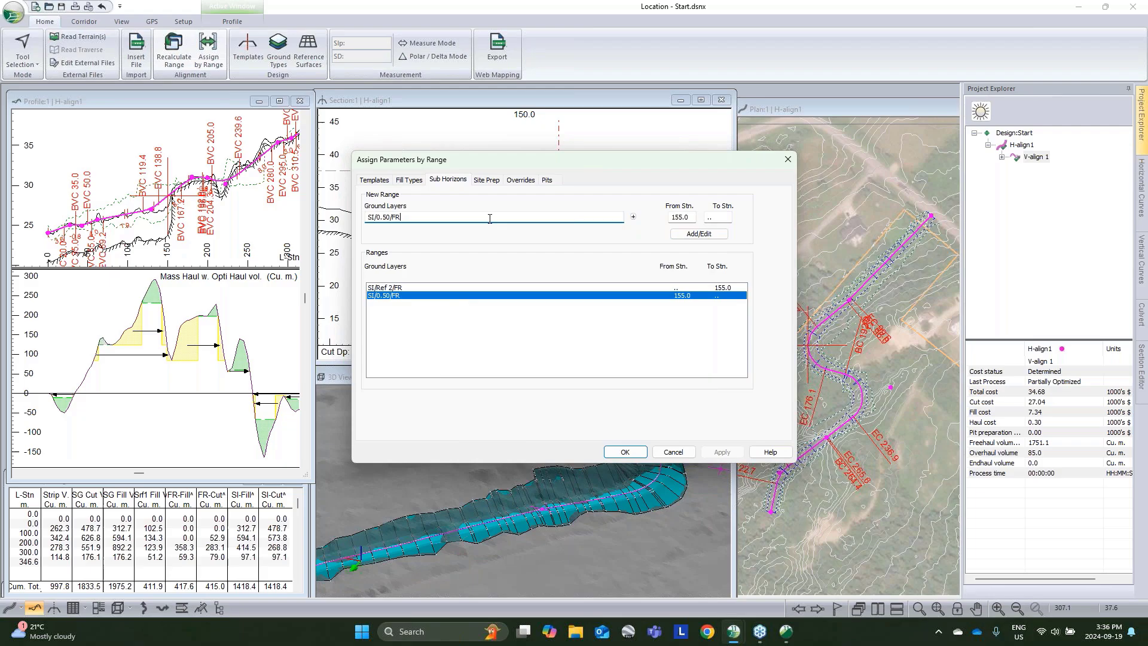
pyautogui.click(633, 217)
pyautogui.click(615, 255)
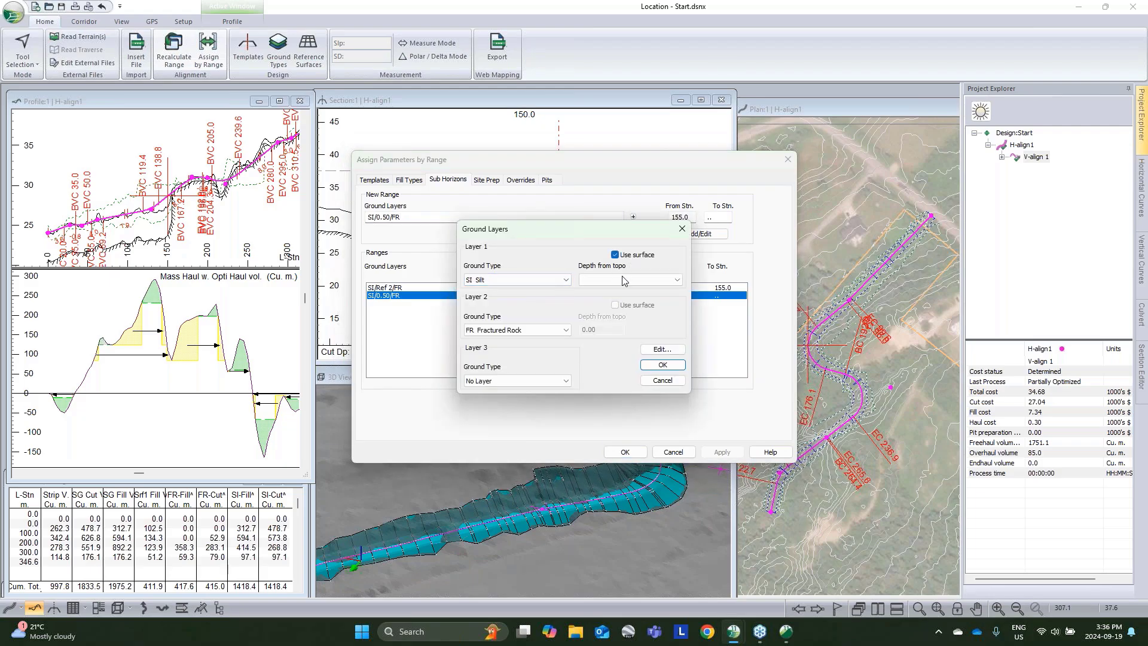
pyautogui.click(628, 280)
pyautogui.click(629, 293)
pyautogui.click(660, 365)
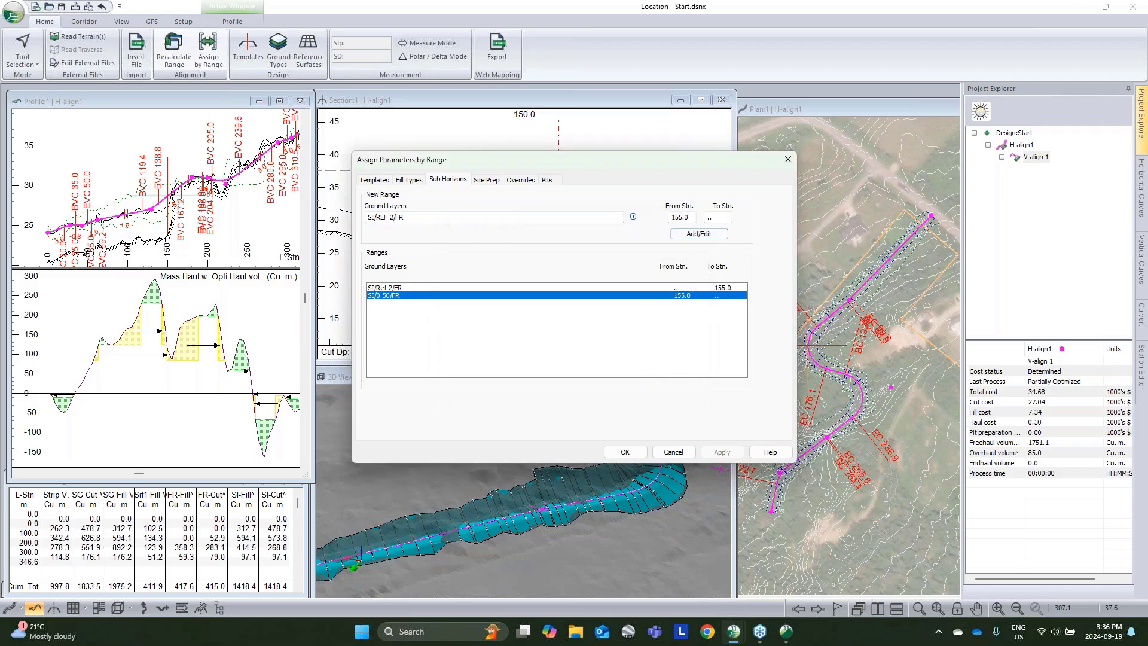
pyautogui.click(698, 234)
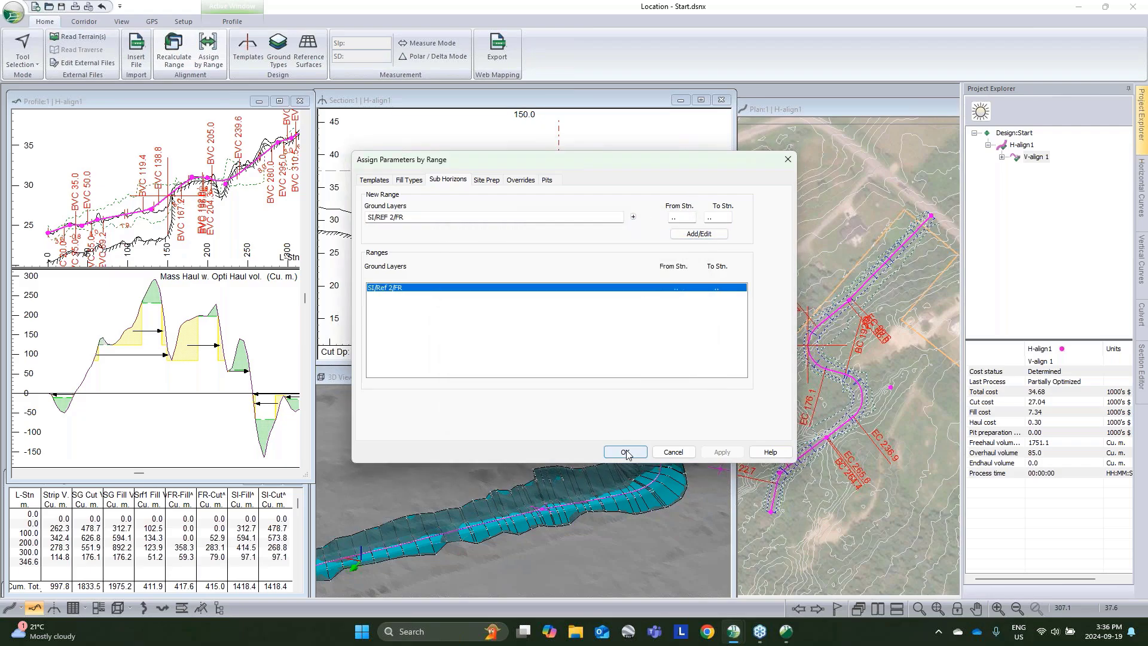
pyautogui.click(626, 455)
pyautogui.click(606, 360)
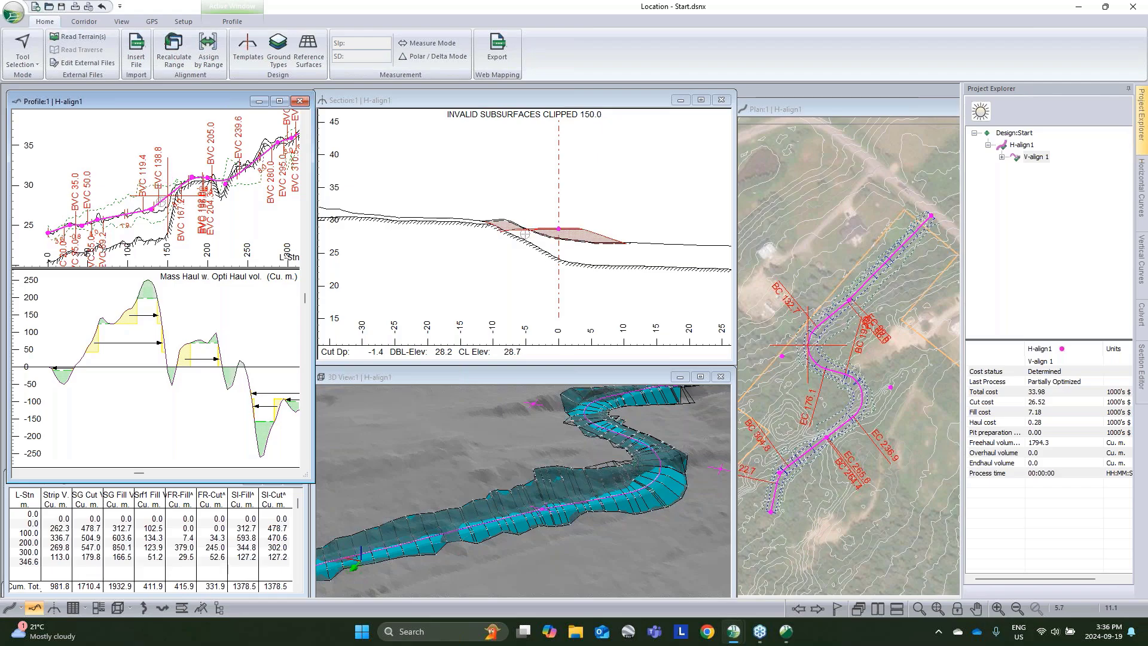
# Step: Examine the cross section at station 280.0 and the 3D corridor to check the Silt and Fractured Rock subsurface
pyautogui.moveTo(639, 473); pyautogui.dragTo(604, 493)
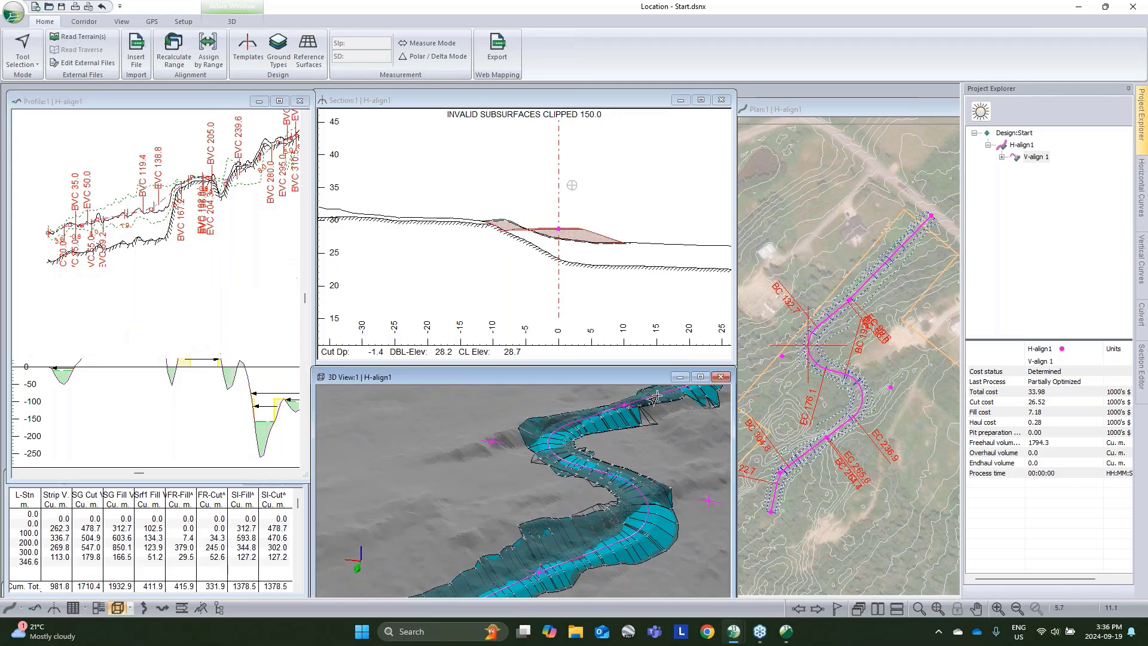
pyautogui.click(657, 395)
pyautogui.moveTo(569, 237); pyautogui.dragTo(459, 255, button='middle')
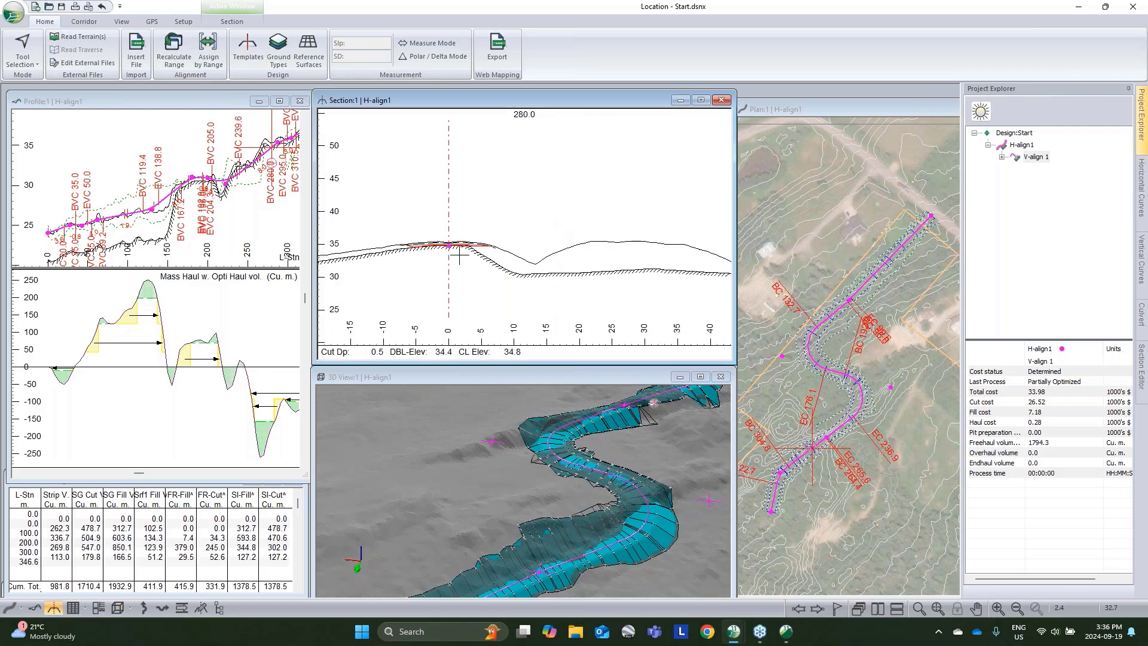
pyautogui.scroll(-2, 459, 255)
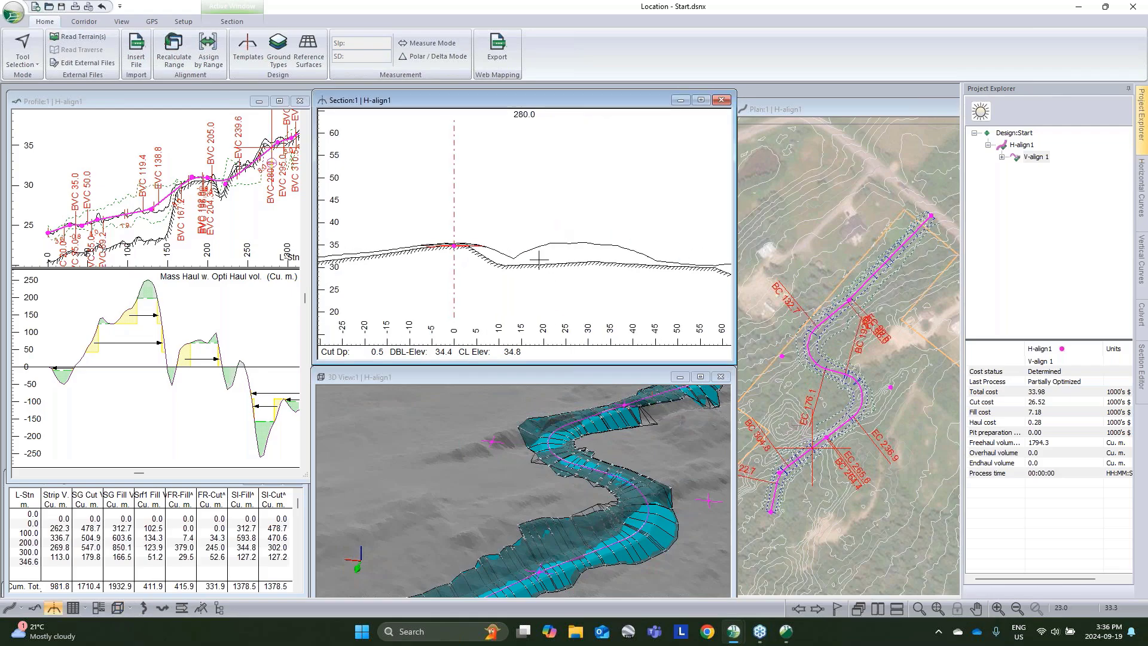
pyautogui.moveTo(569, 489); pyautogui.dragTo(490, 478)
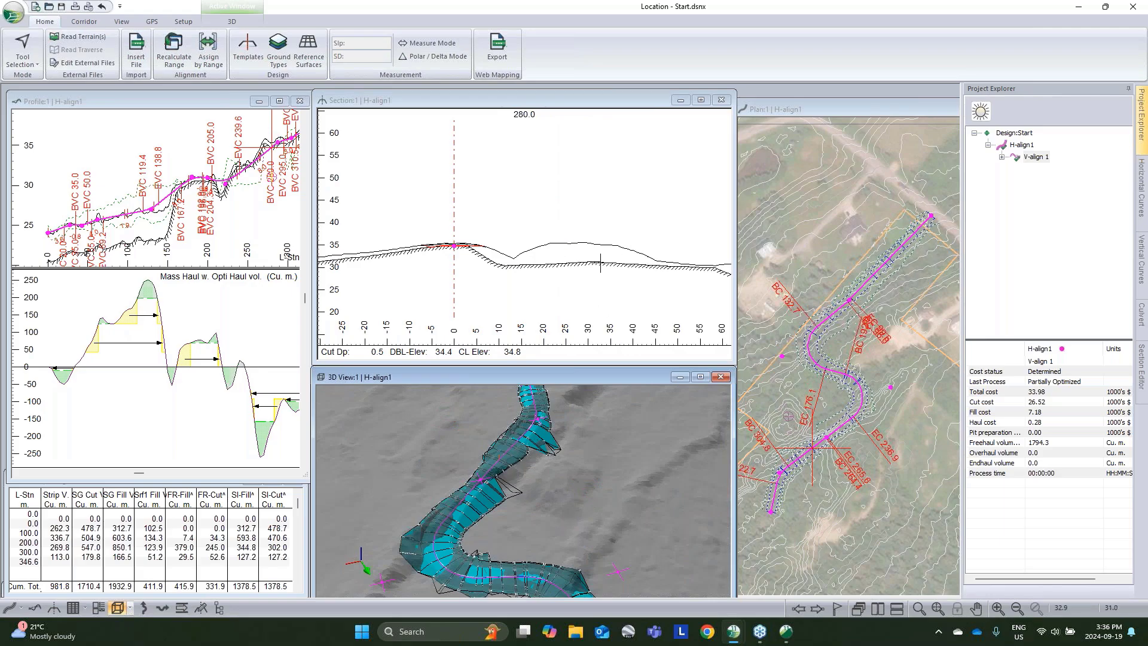
# Step: Review the overburden removal depth and outside slope stake limits in the alignment's site preparation parameters
pyautogui.moveTo(600, 263)
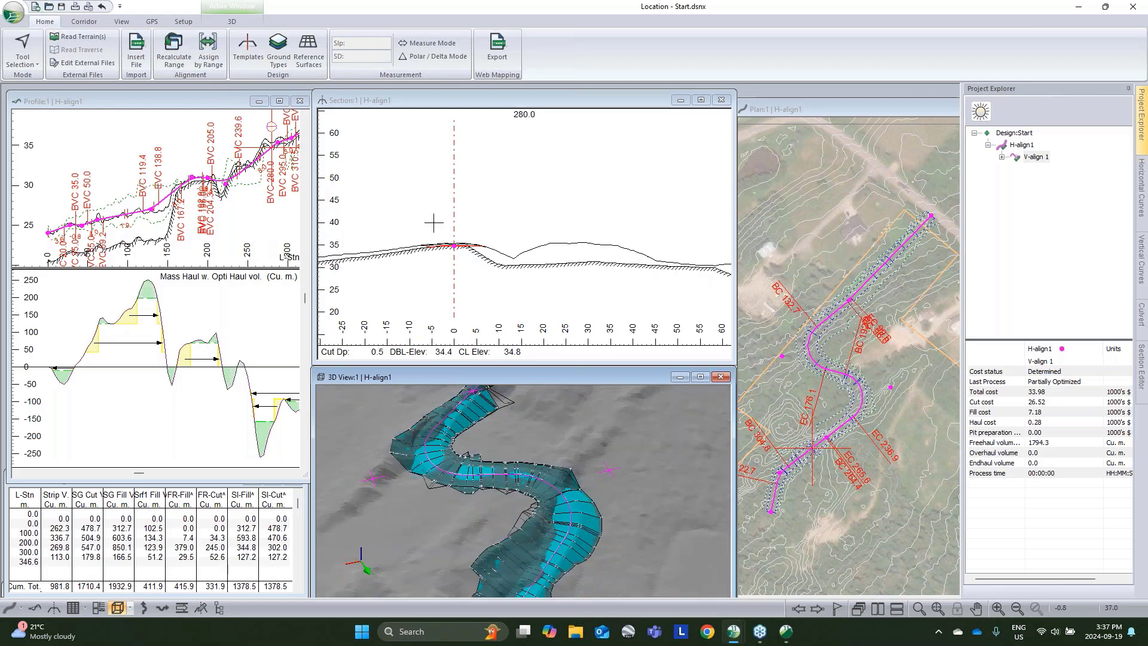
pyautogui.click(208, 59)
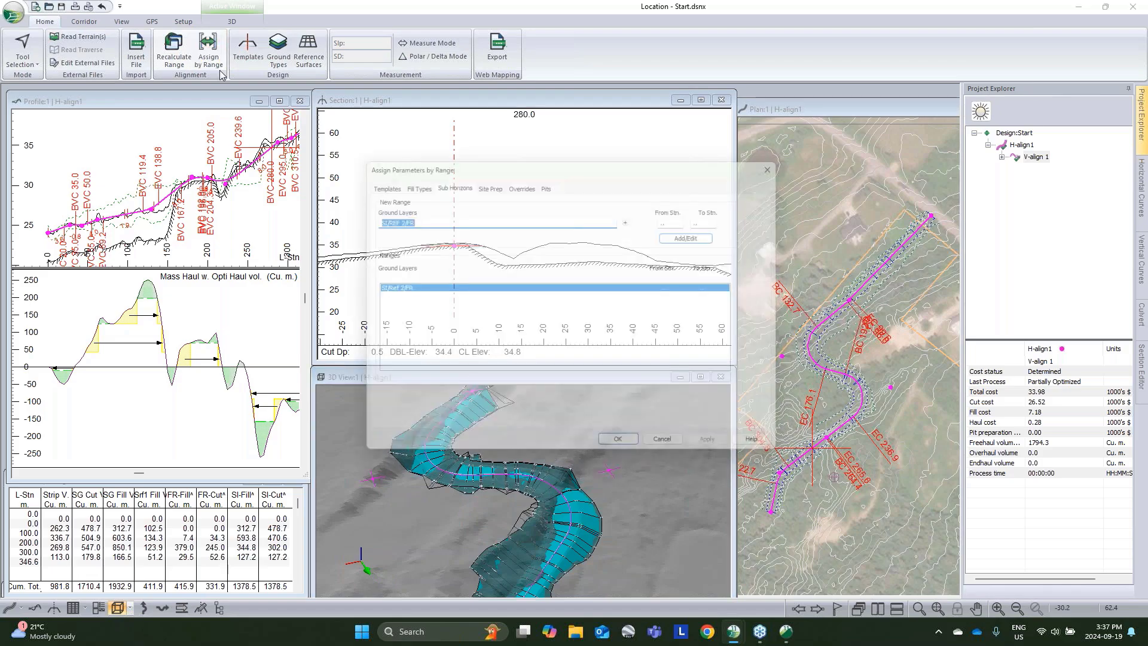
pyautogui.click(521, 181)
pyautogui.click(484, 180)
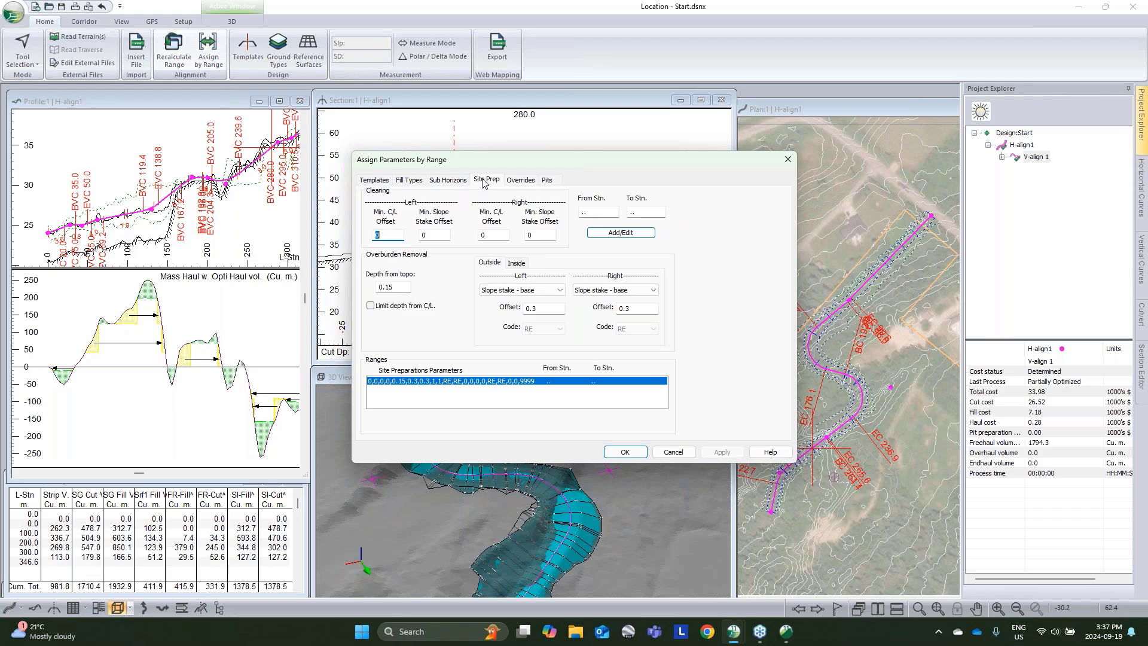
pyautogui.doubleClick(402, 286)
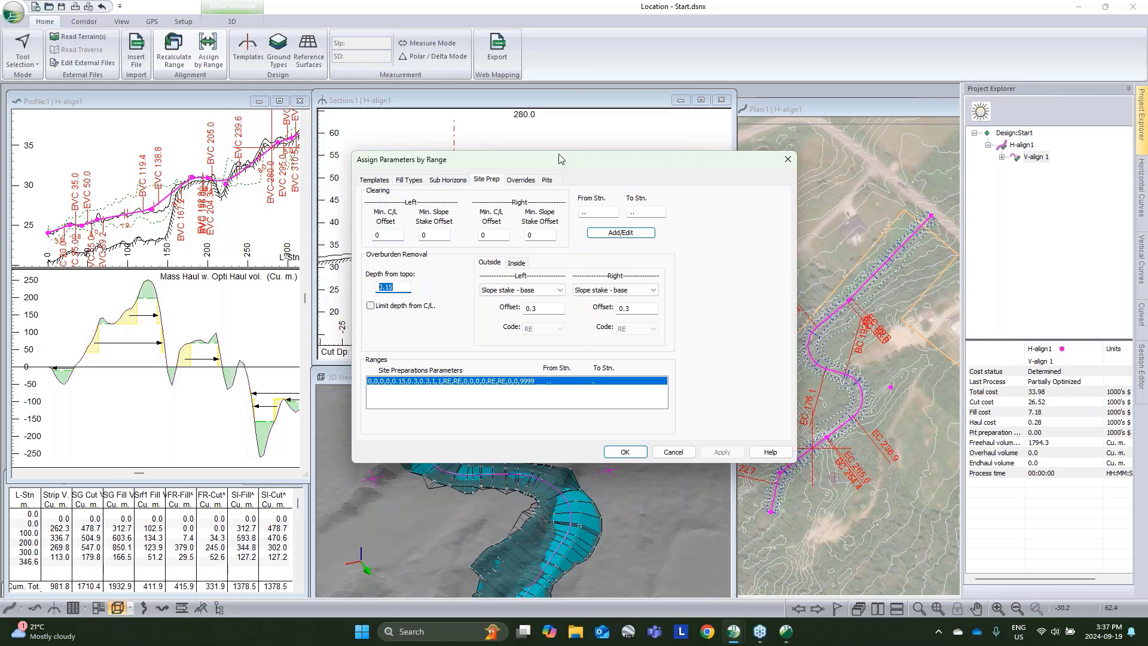
pyautogui.moveTo(559, 158); pyautogui.dragTo(928, 172)
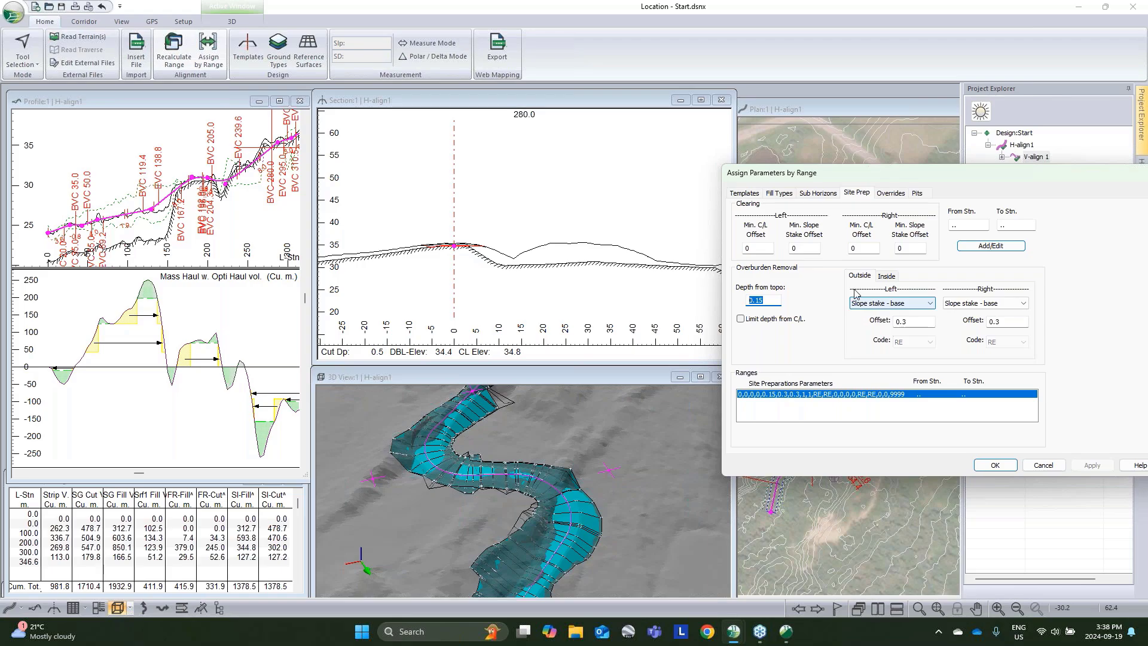
pyautogui.click(1043, 465)
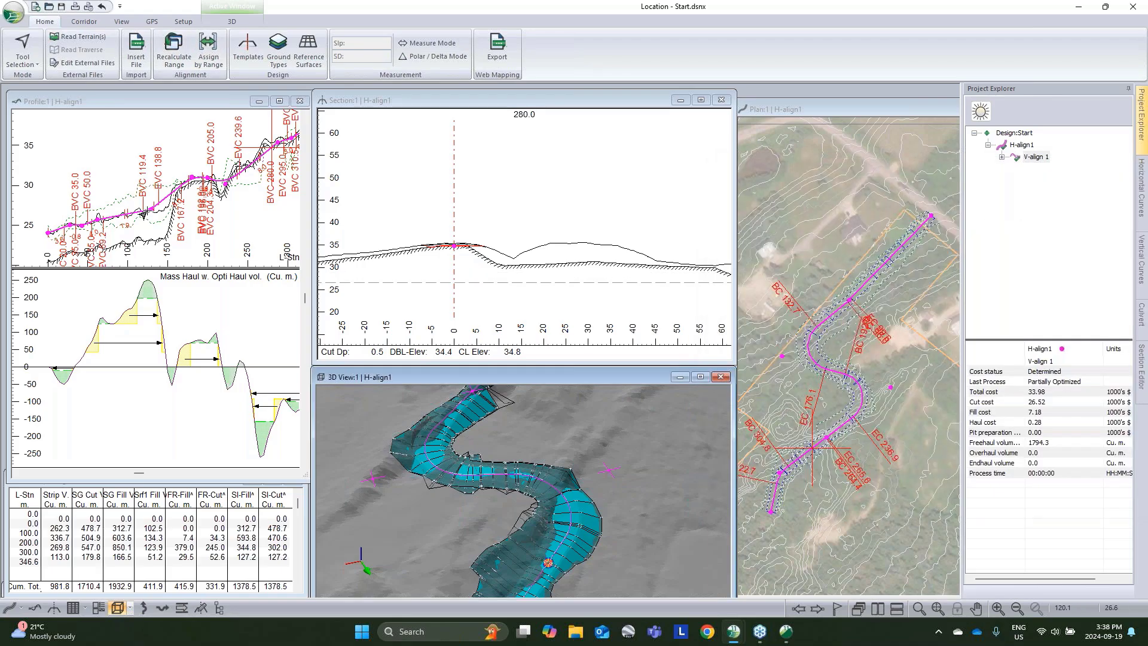
# Step: Show the cross section at station 125.0 and open the inside overburden removal limits of the site preparation parameters
pyautogui.click(148, 215)
pyautogui.scroll(3, 384, 234)
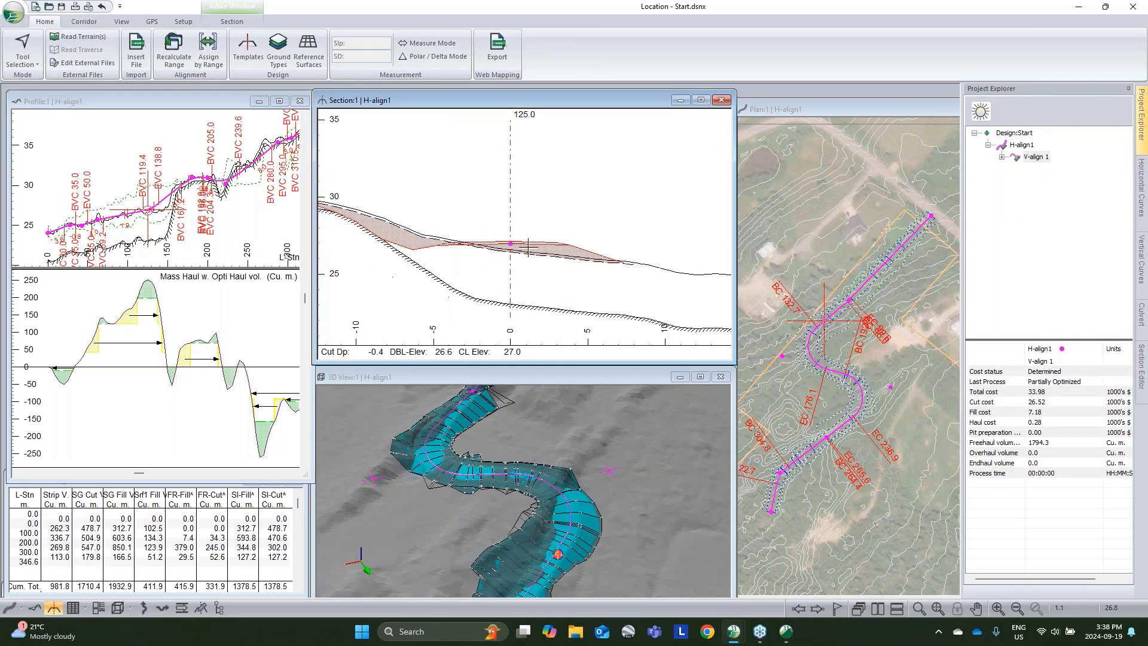
pyautogui.click(215, 50)
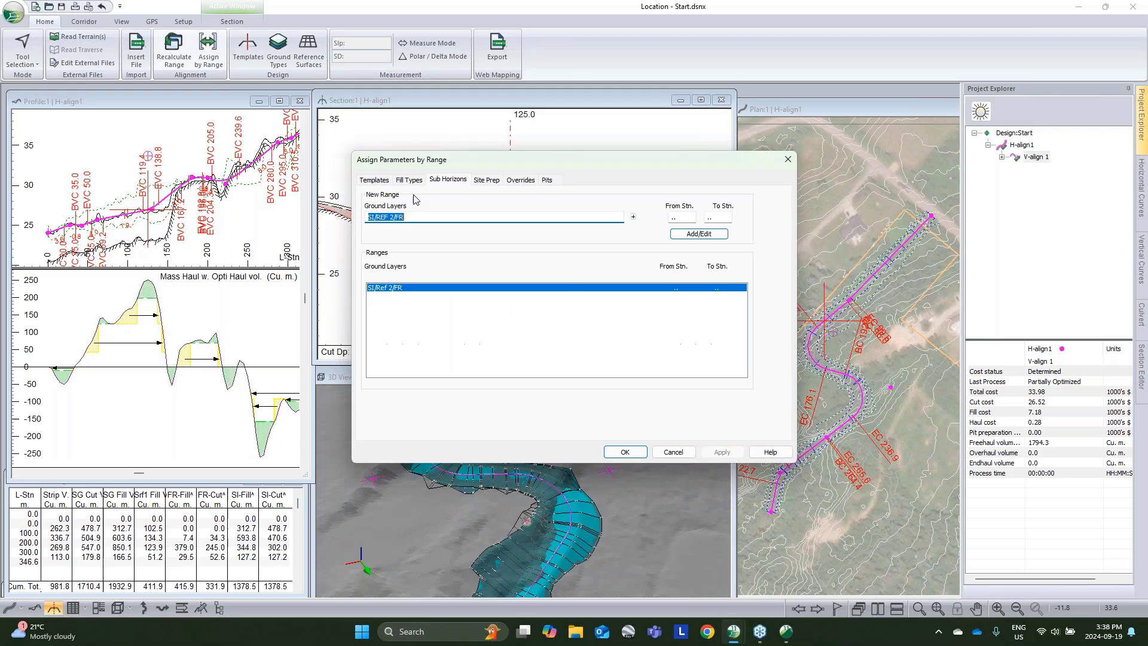
pyautogui.click(489, 180)
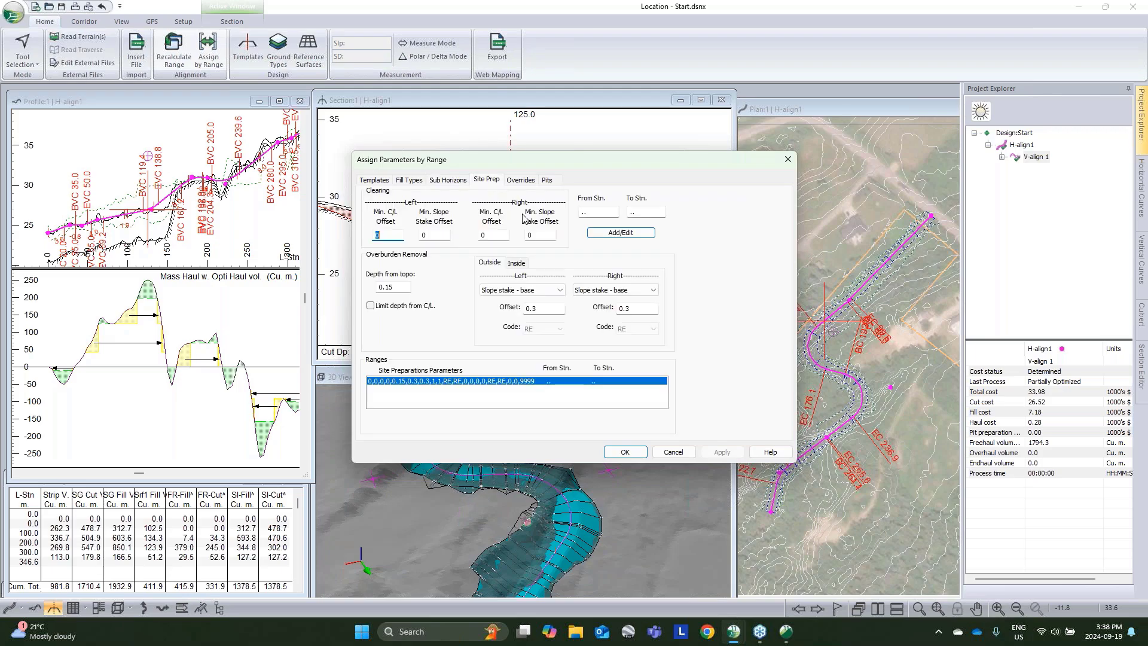
pyautogui.click(518, 263)
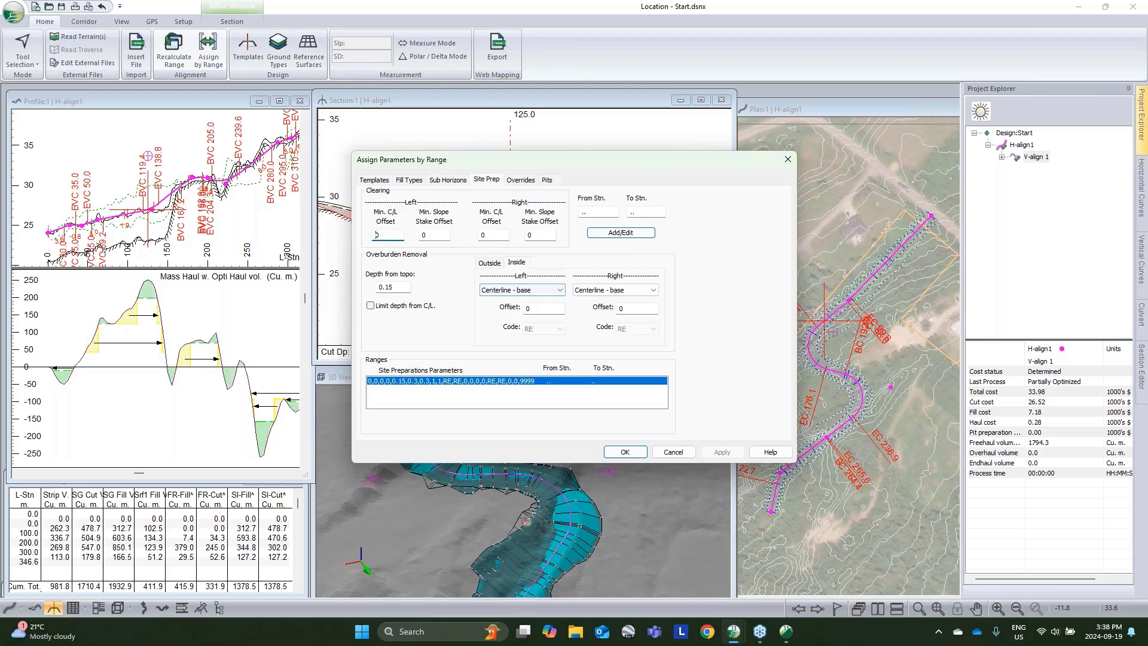
pyautogui.moveTo(579, 170); pyautogui.dragTo(815, 267)
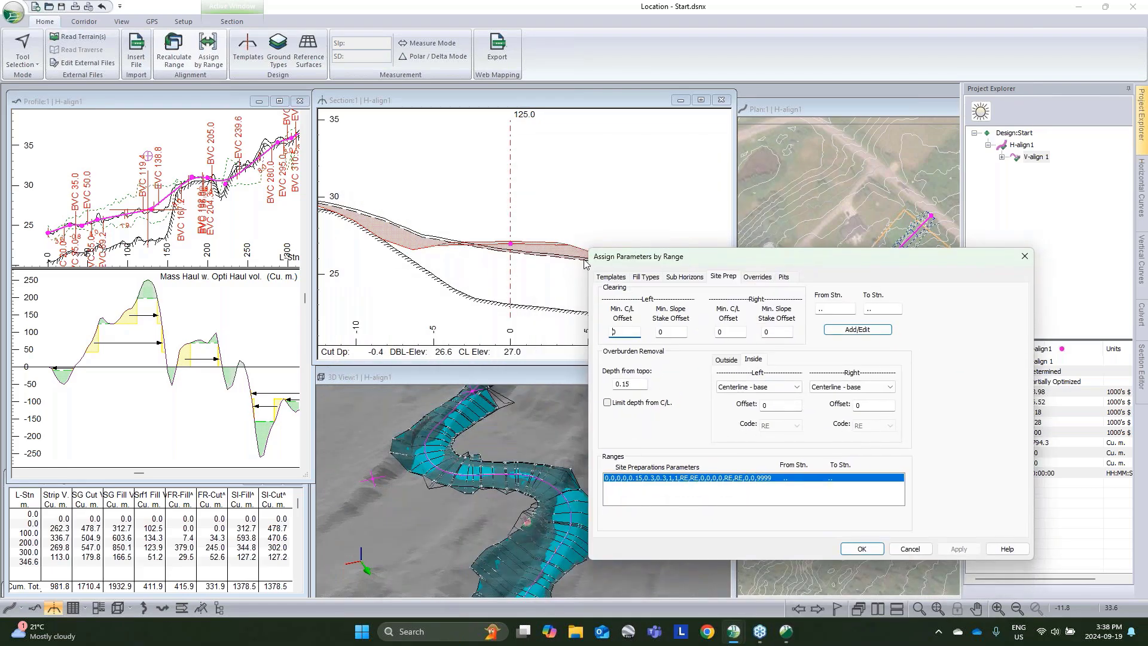
# Step: Set the left and right inside overburden removal offsets to 2 from the centerline, update the range and recalculate with costs
pyautogui.doubleClick(786, 406)
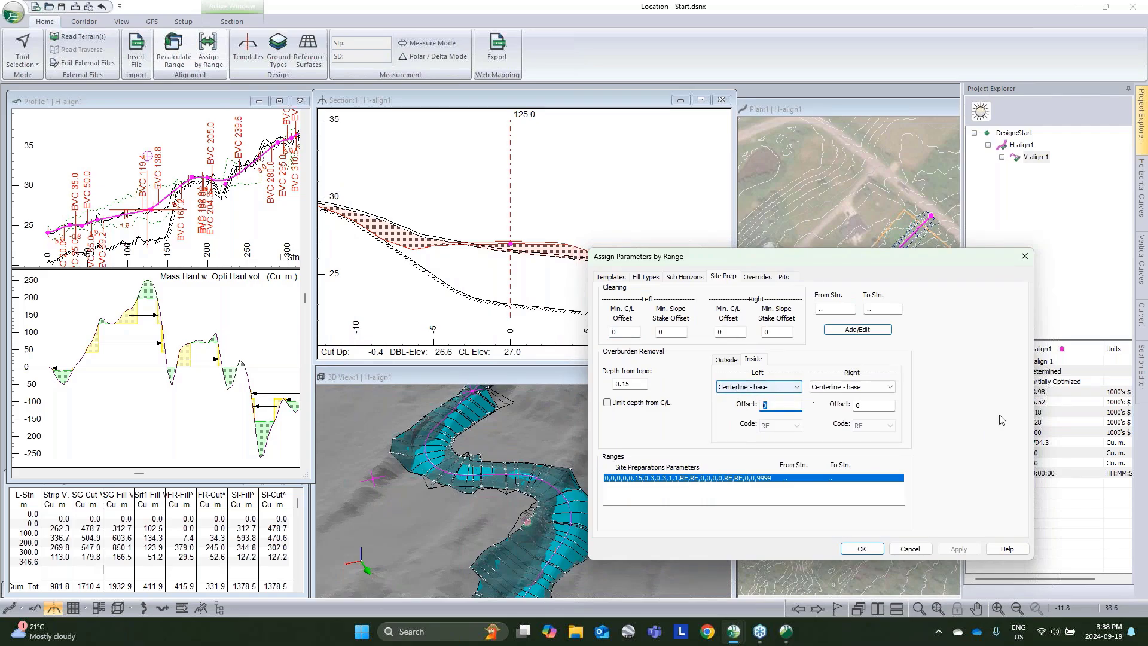
pyautogui.write('2')
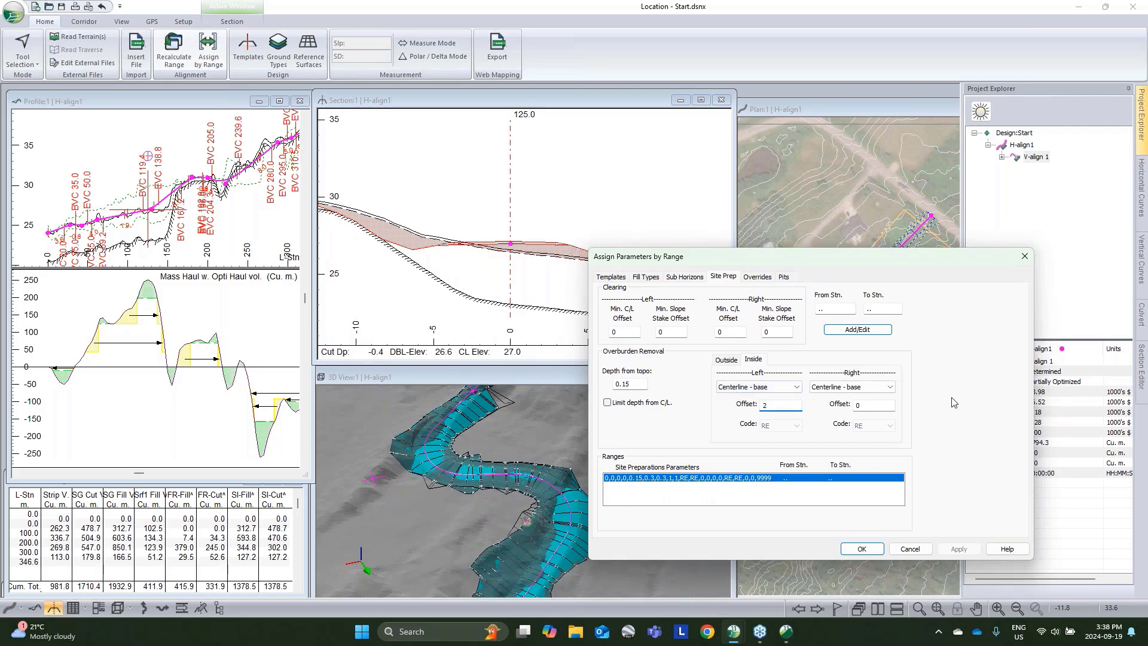
pyautogui.press('Tab')
pyautogui.write('2')
pyautogui.click(850, 329)
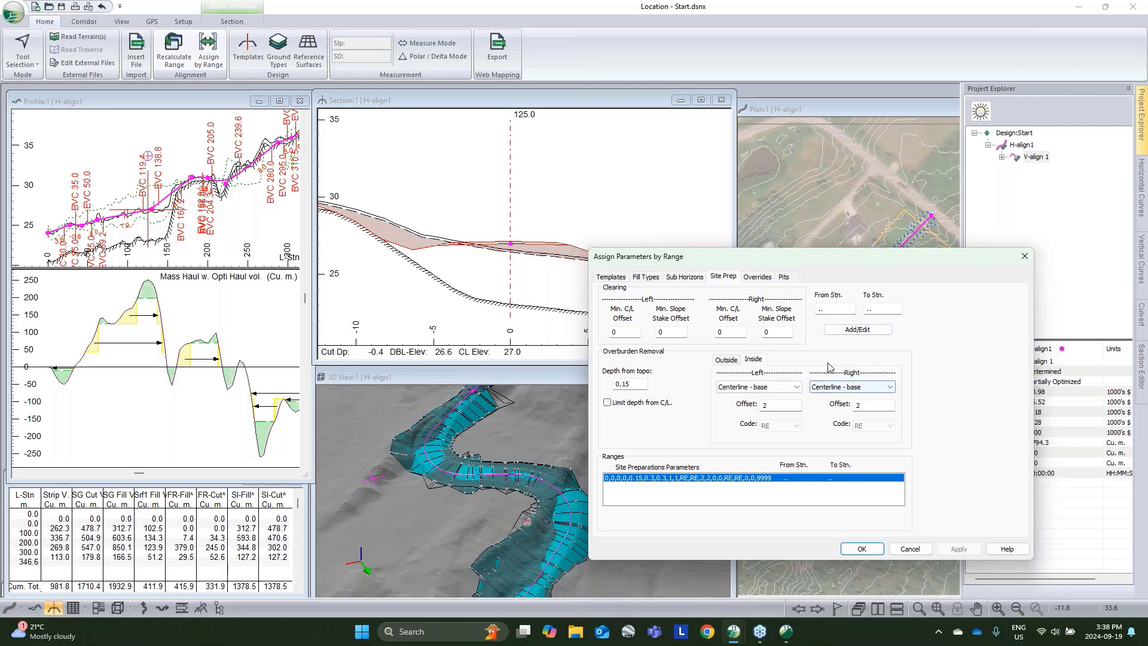
pyautogui.click(856, 551)
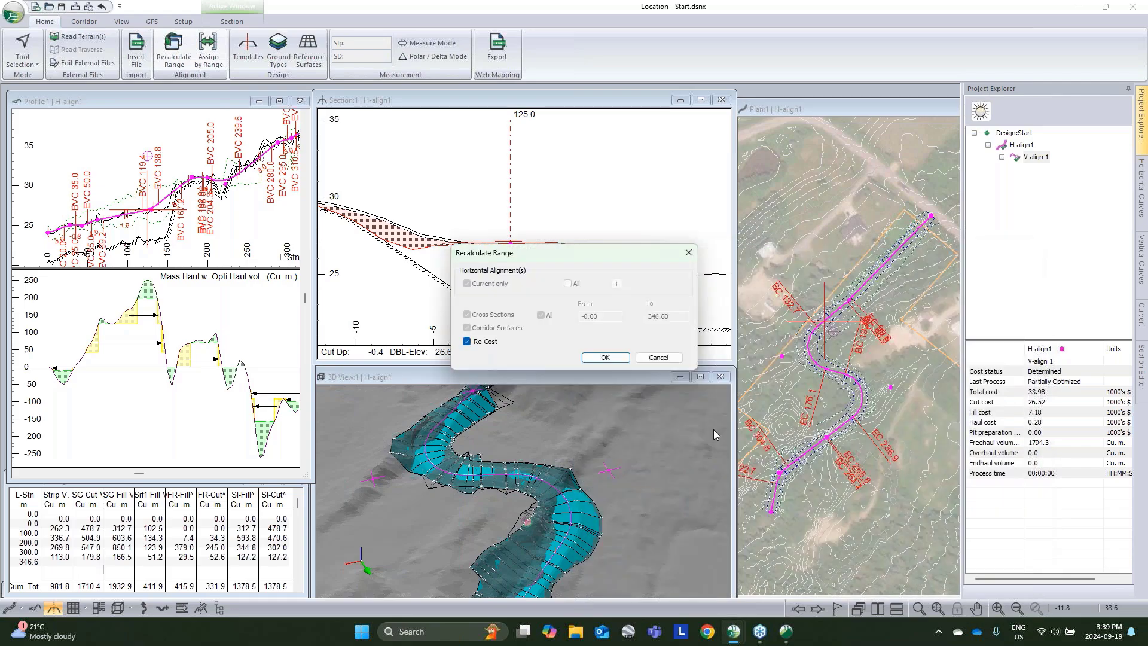
pyautogui.click(576, 349)
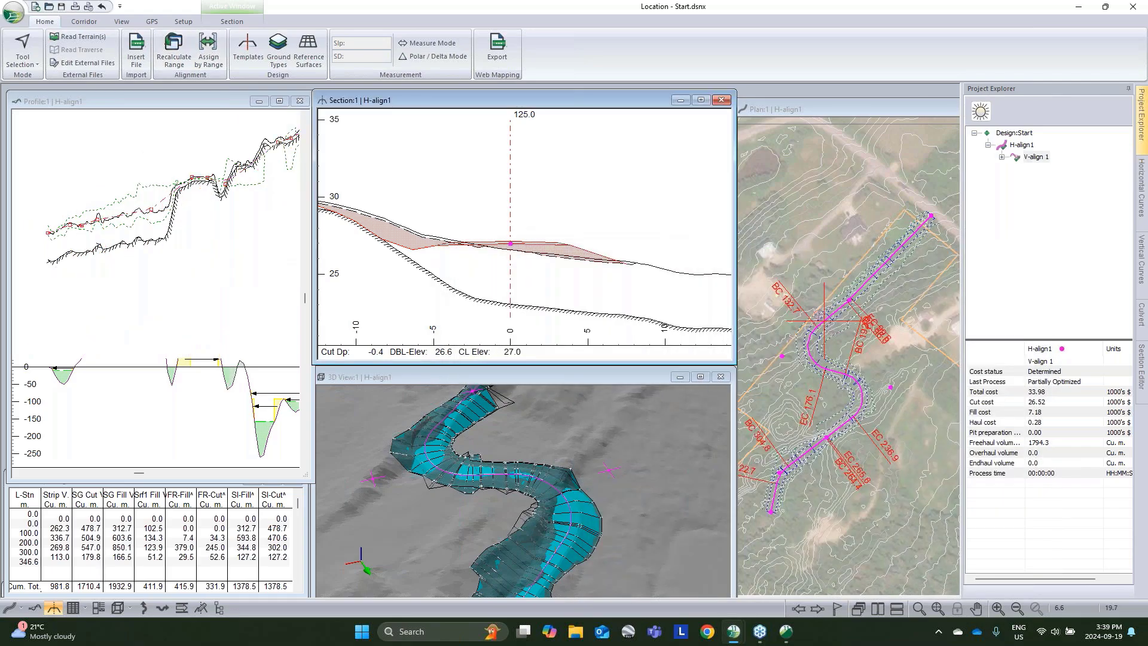
pyautogui.scroll(3, 484, 260)
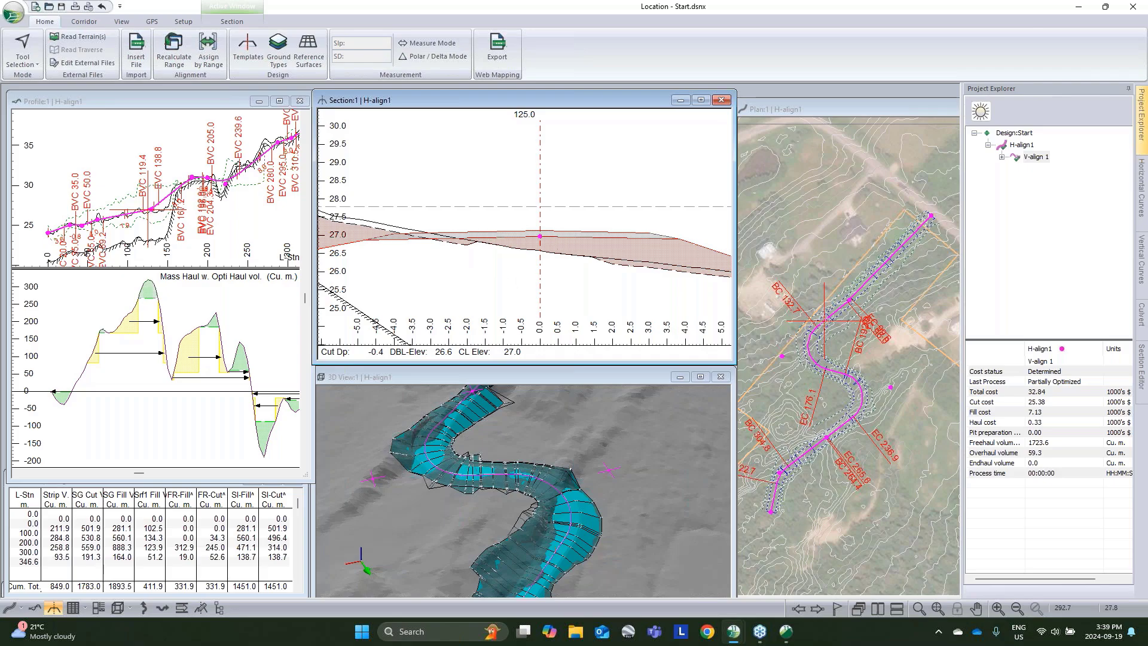
# Step: Try limiting the overburden removal depth from the centerline and discard the change
pyautogui.click(208, 51)
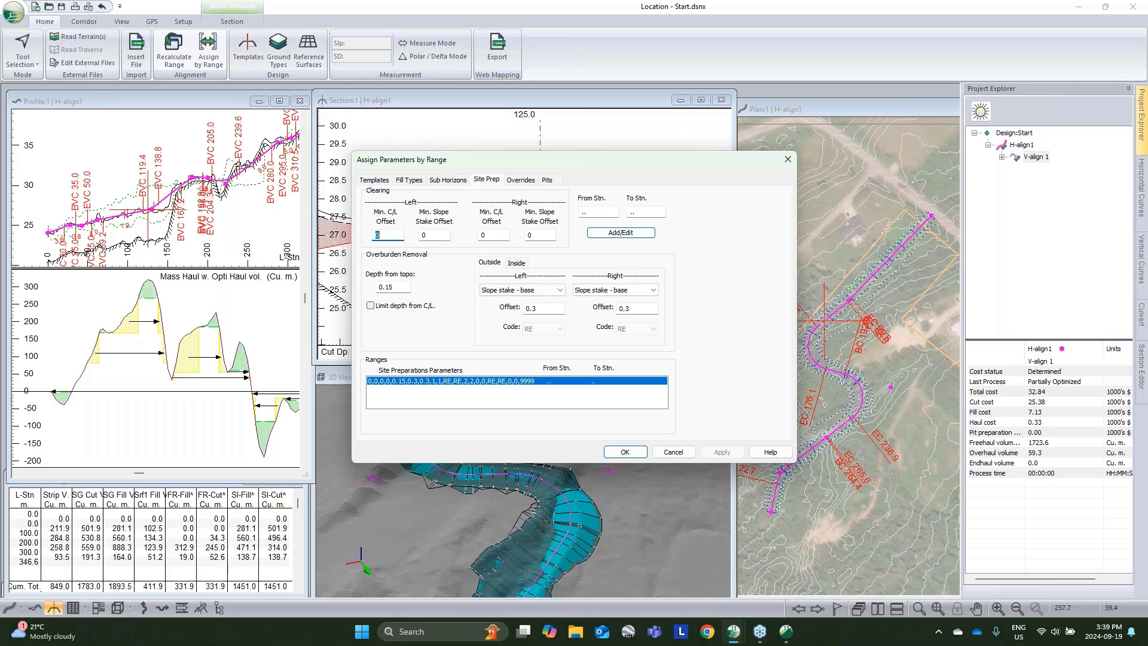
pyautogui.click(370, 305)
pyautogui.doubleClick(399, 336)
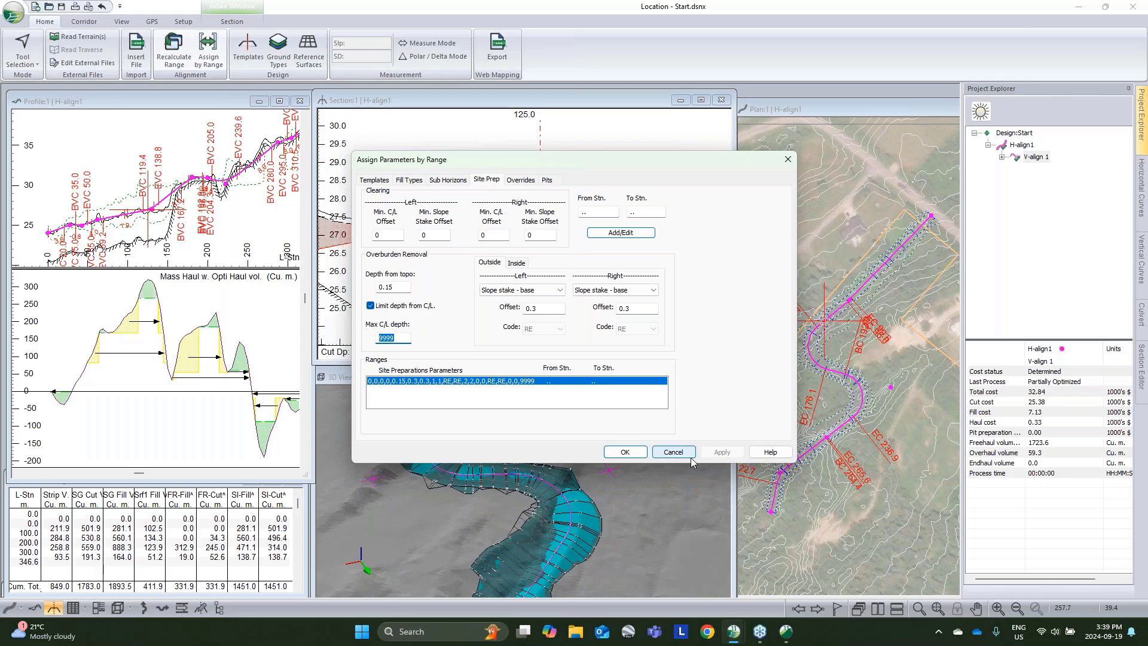
pyautogui.click(672, 452)
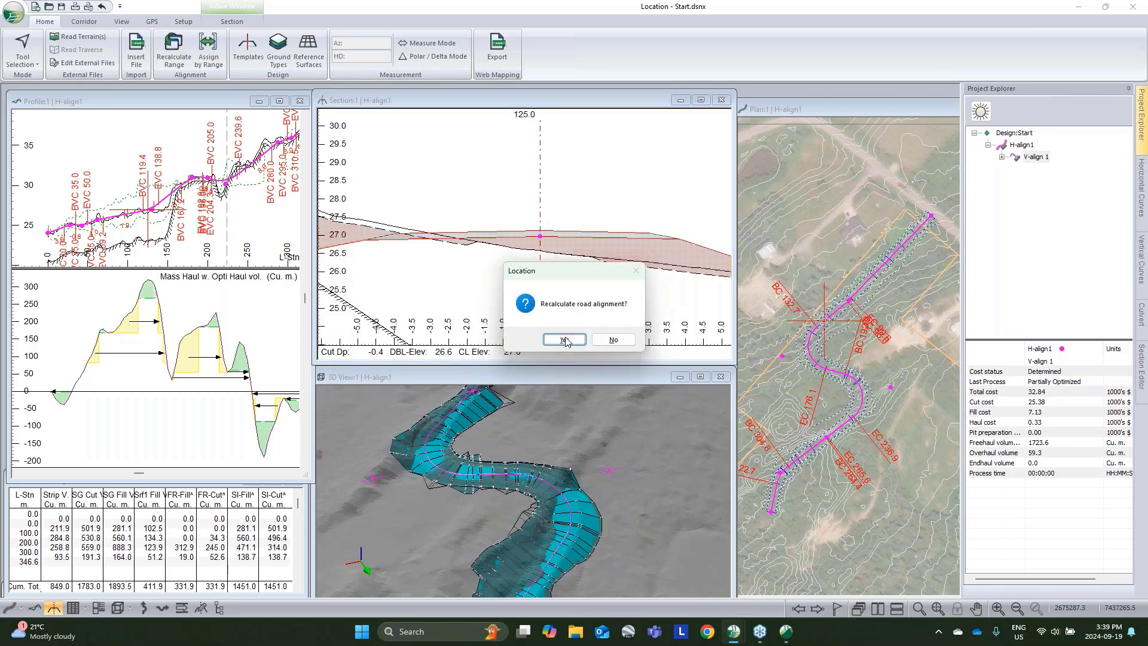
# Step: Undo the inside overburden offset change with a recalculation of the road alignment and inspect the section at station 125.0
pyautogui.click(565, 340)
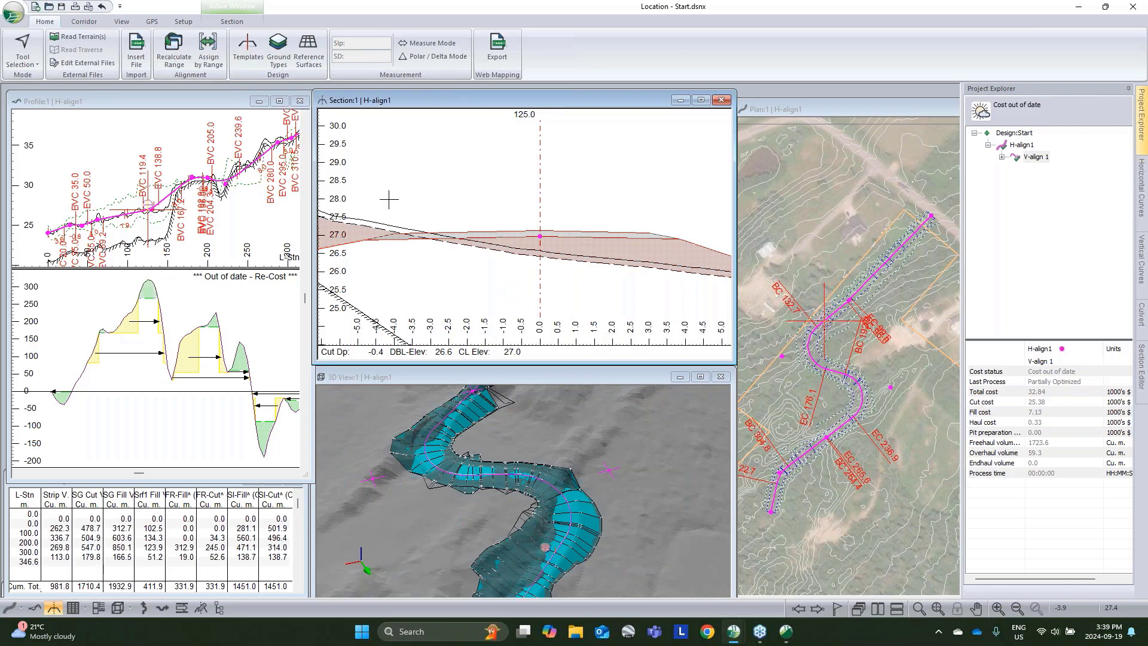
pyautogui.scroll(-4, 594, 256)
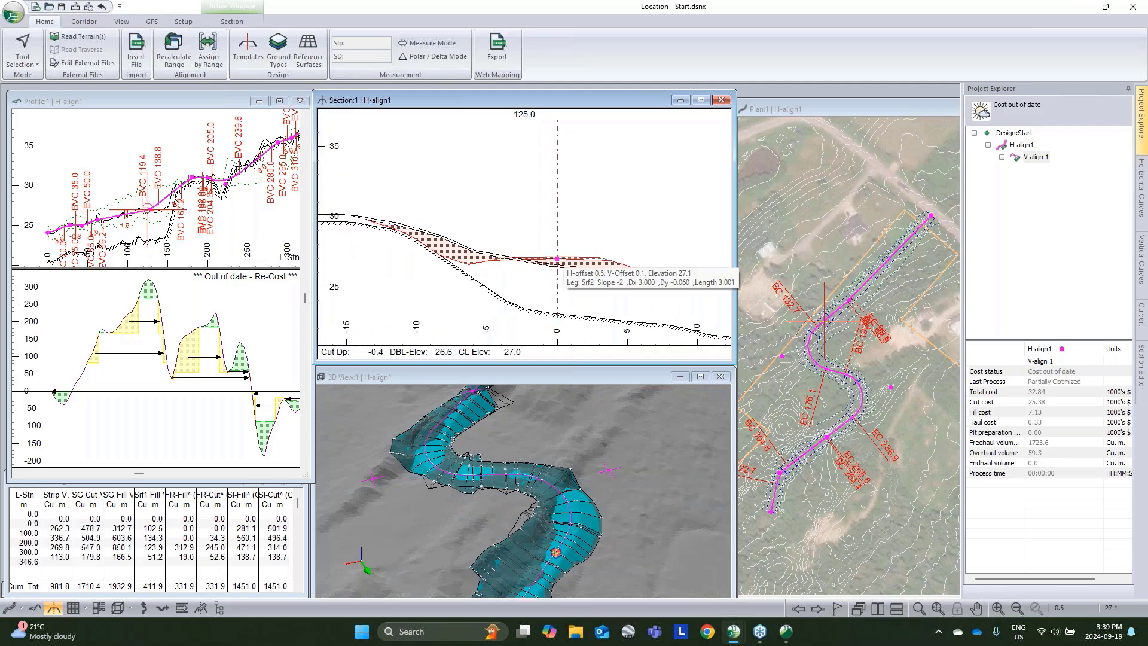
pyautogui.scroll(-2, 557, 259)
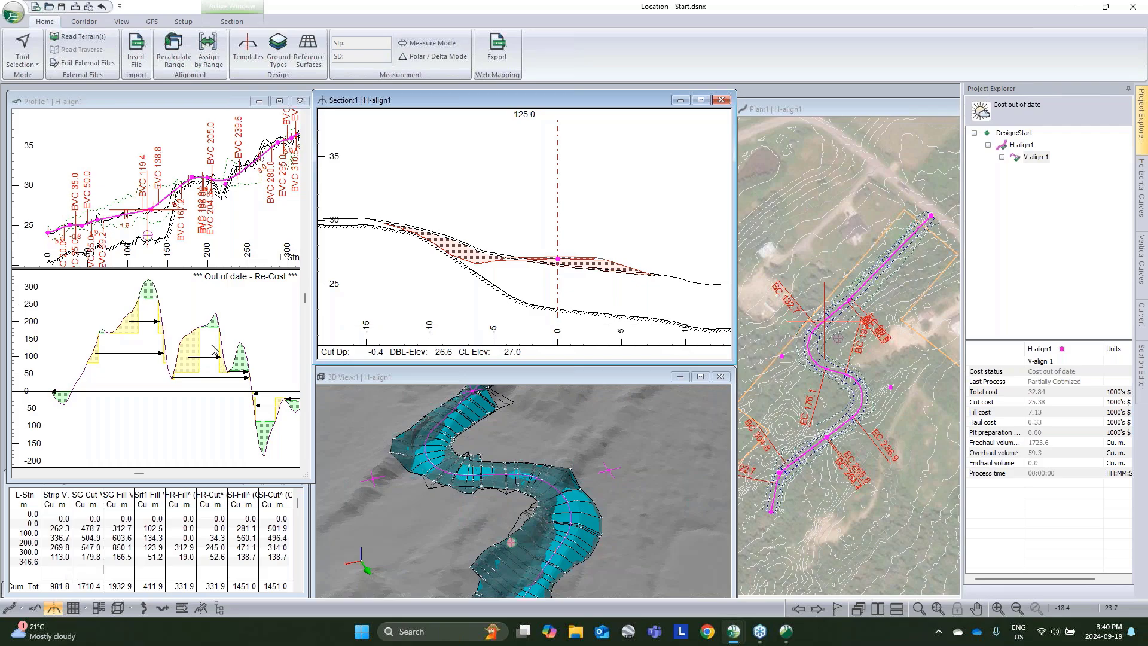
pyautogui.moveTo(213, 350)
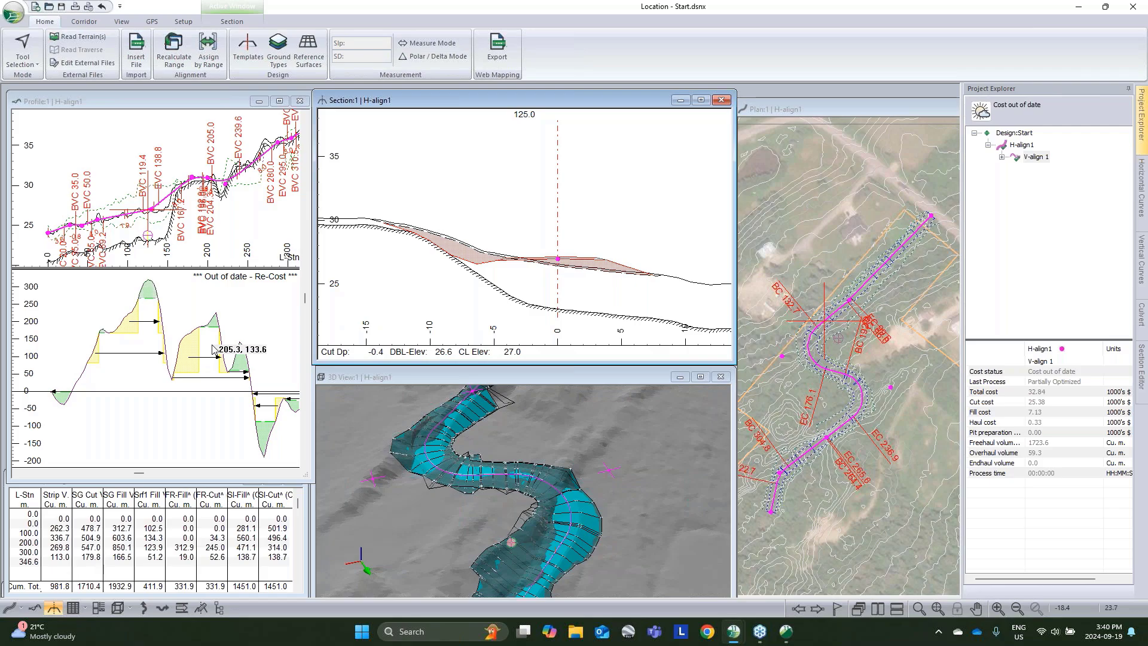
pyautogui.moveTo(419, 236)
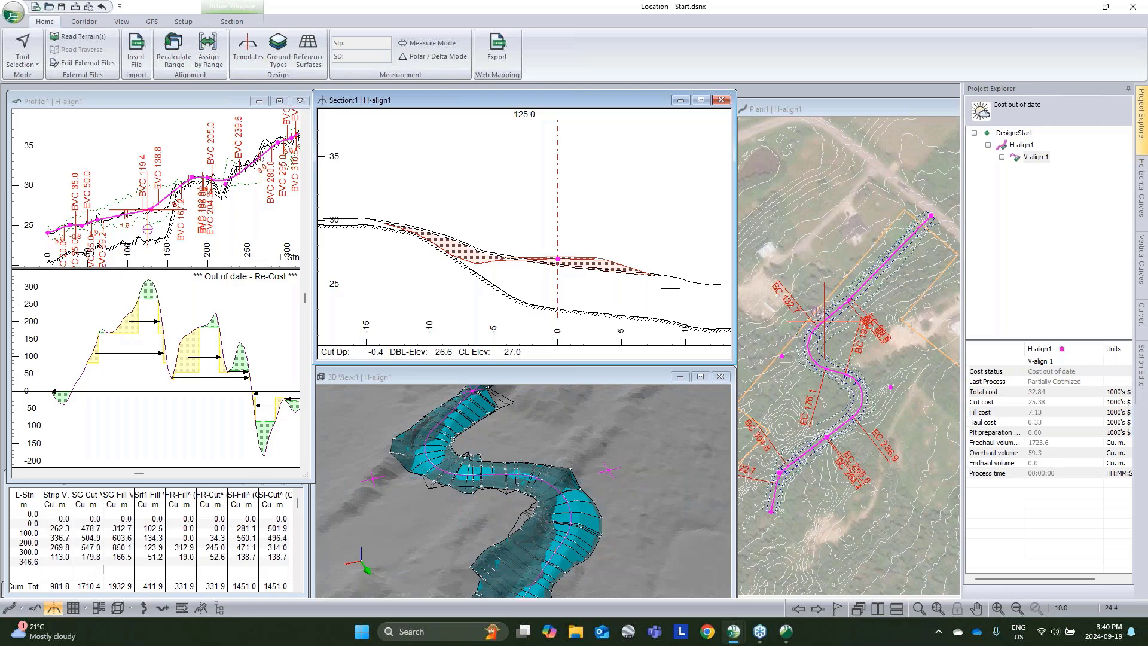
# Step: Review the site preparation parameters and the handling costs and quality of the OB Overburden ground type
pyautogui.click(208, 50)
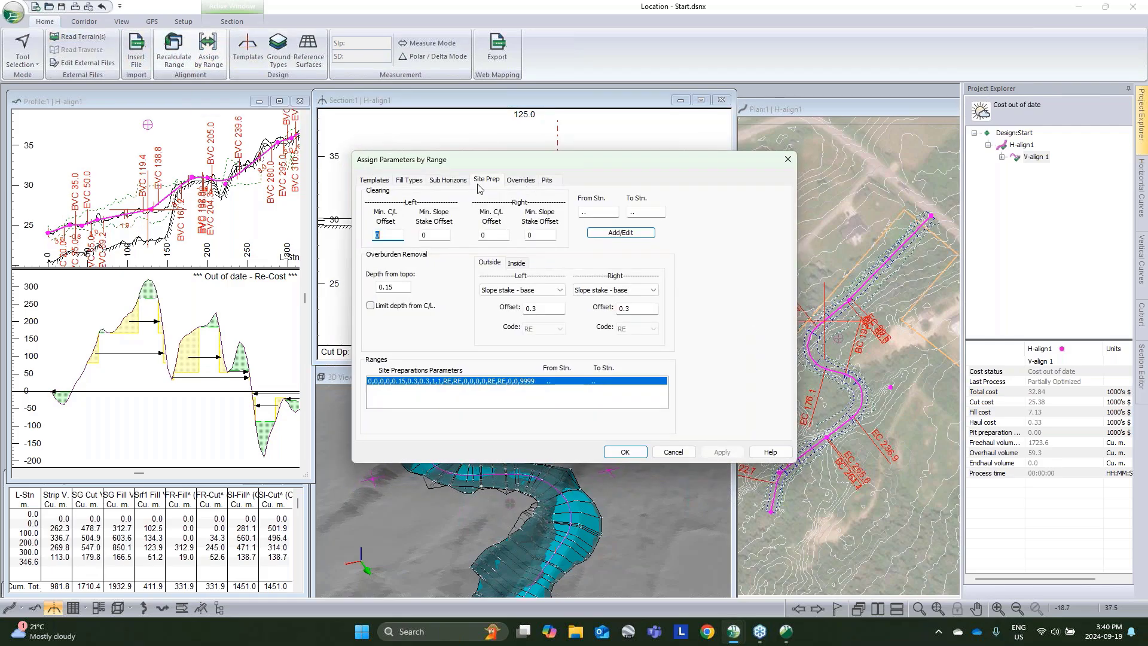
pyautogui.click(674, 453)
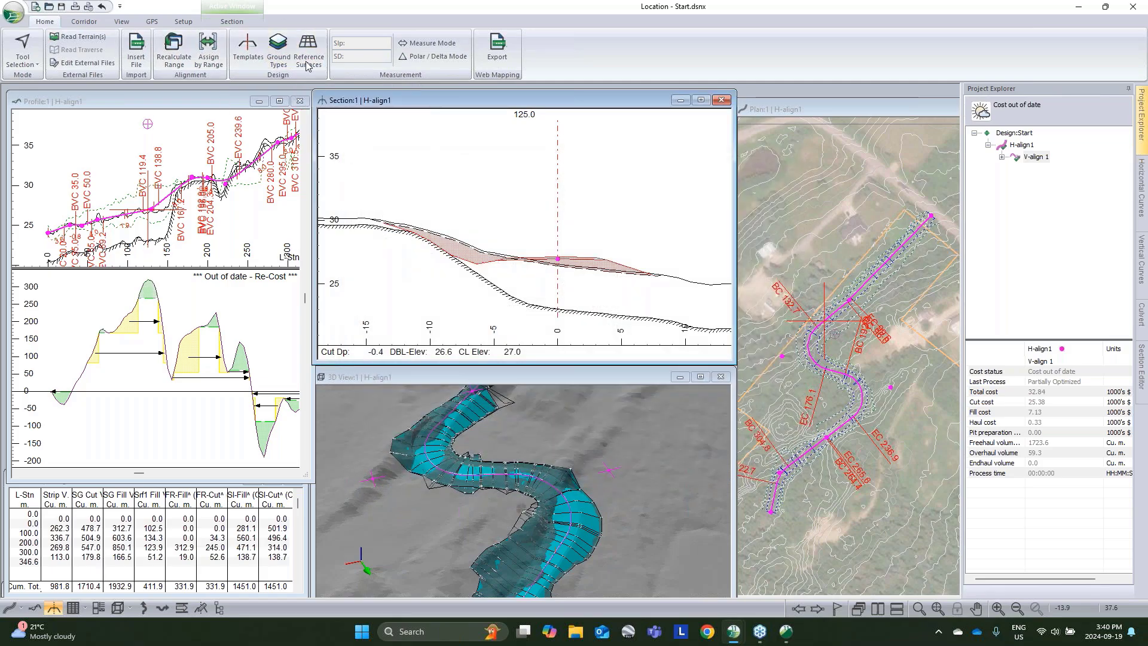
pyautogui.click(278, 49)
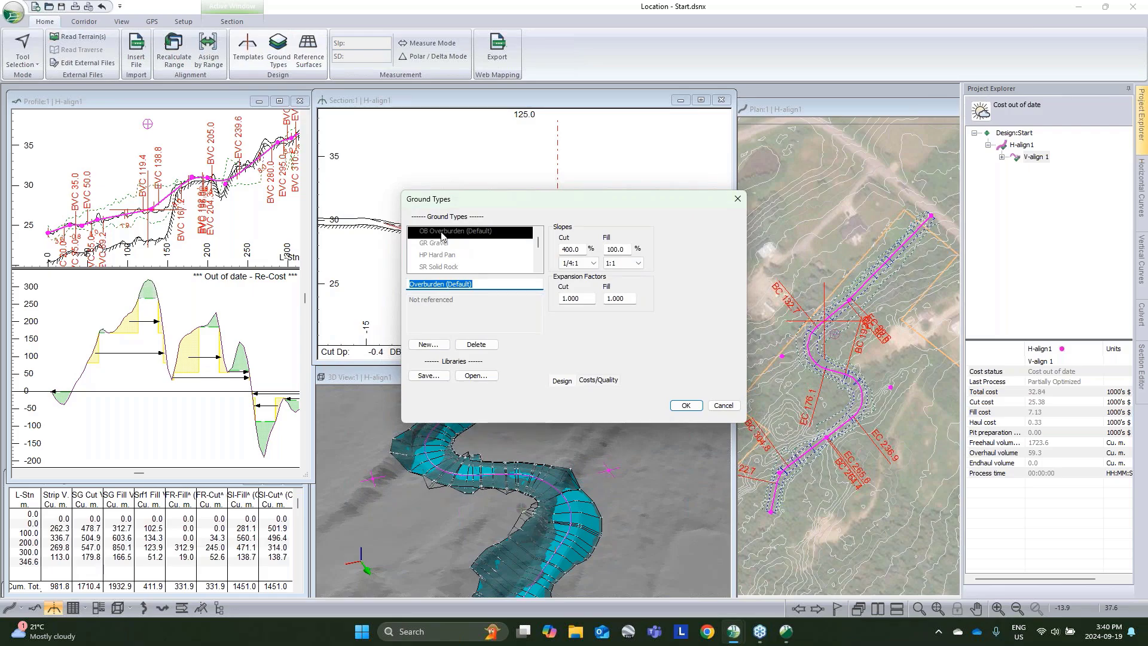
pyautogui.click(594, 382)
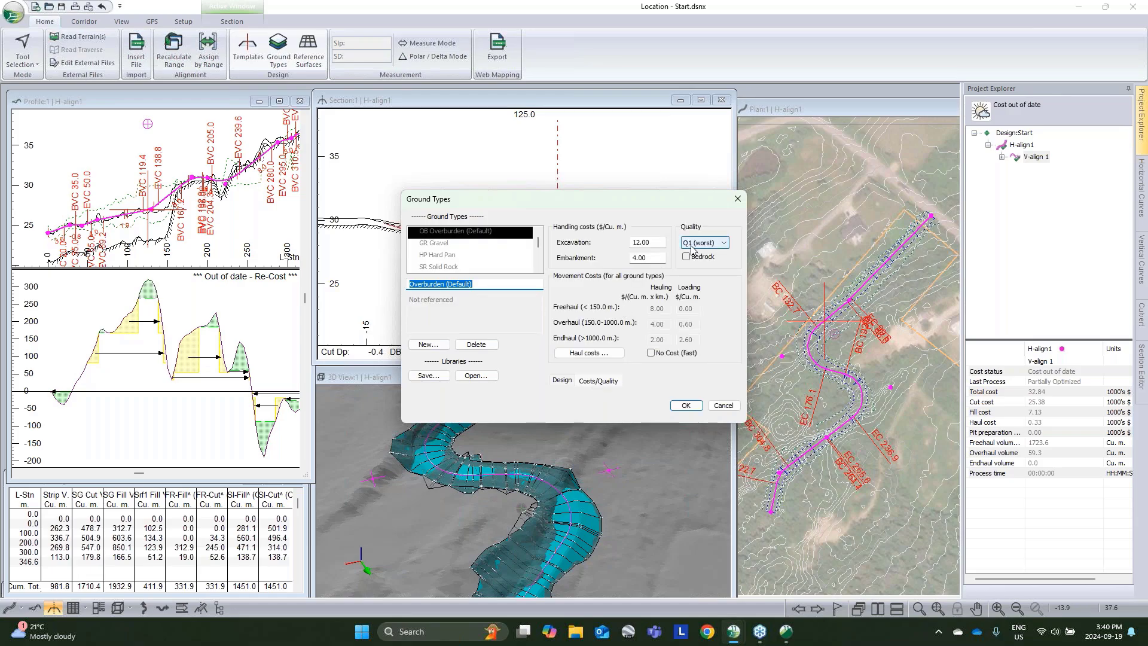
pyautogui.click(723, 405)
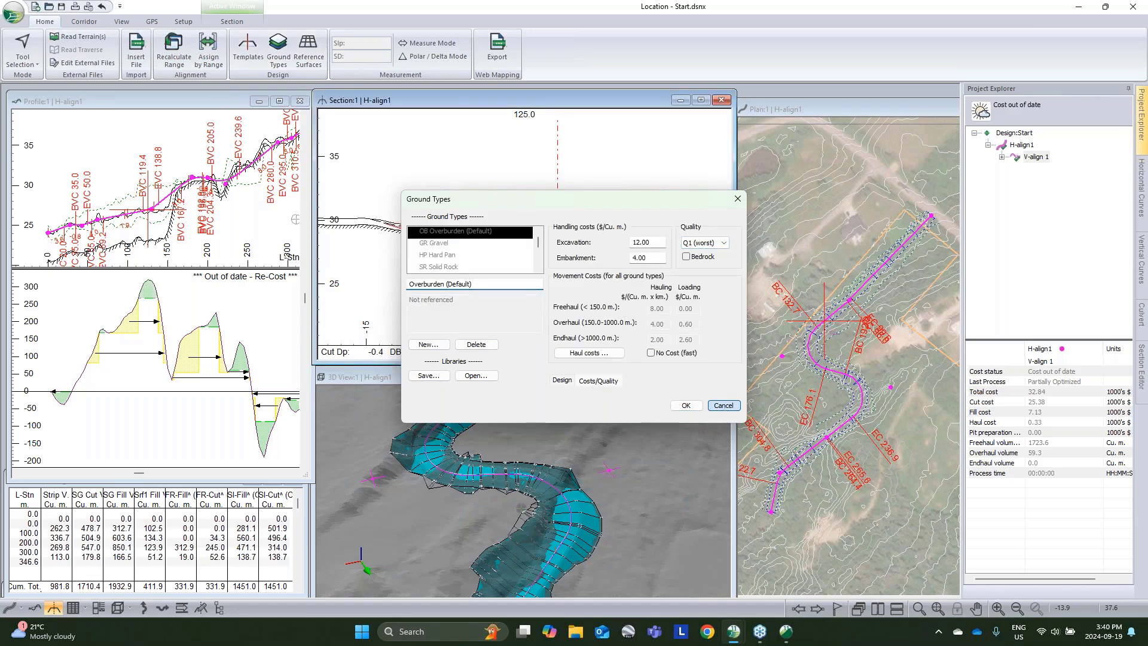
# Step: Try choosing HP Hard Pan (Q2) as the replaceable subgrade fill material and discard the change
pyautogui.click(176, 58)
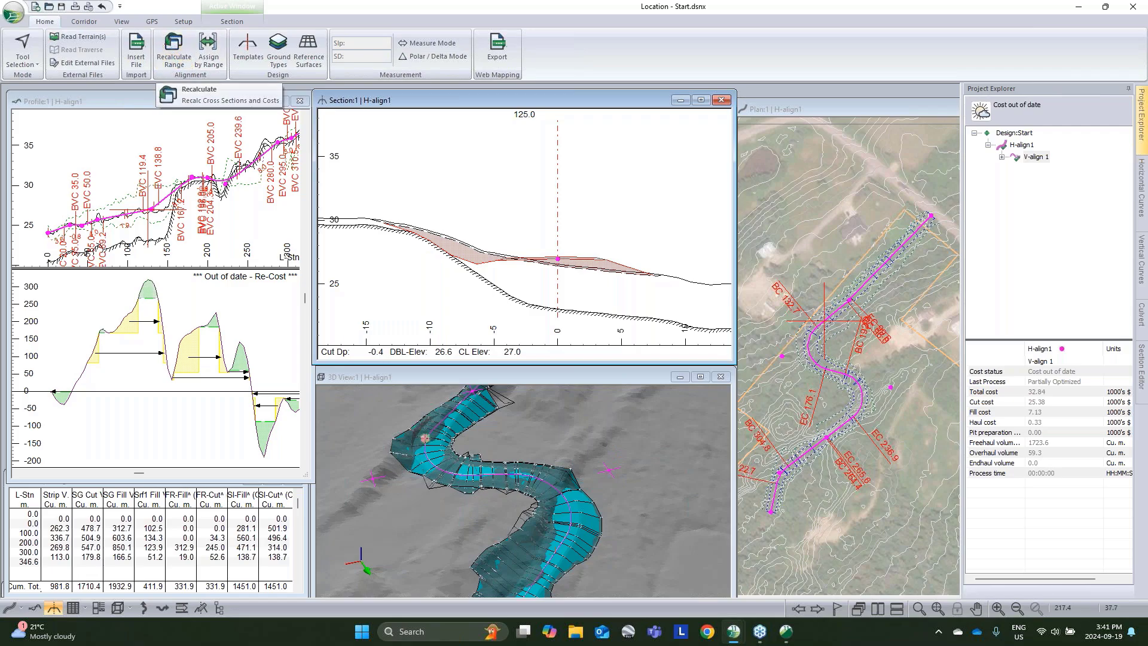
pyautogui.click(205, 53)
pyautogui.click(410, 179)
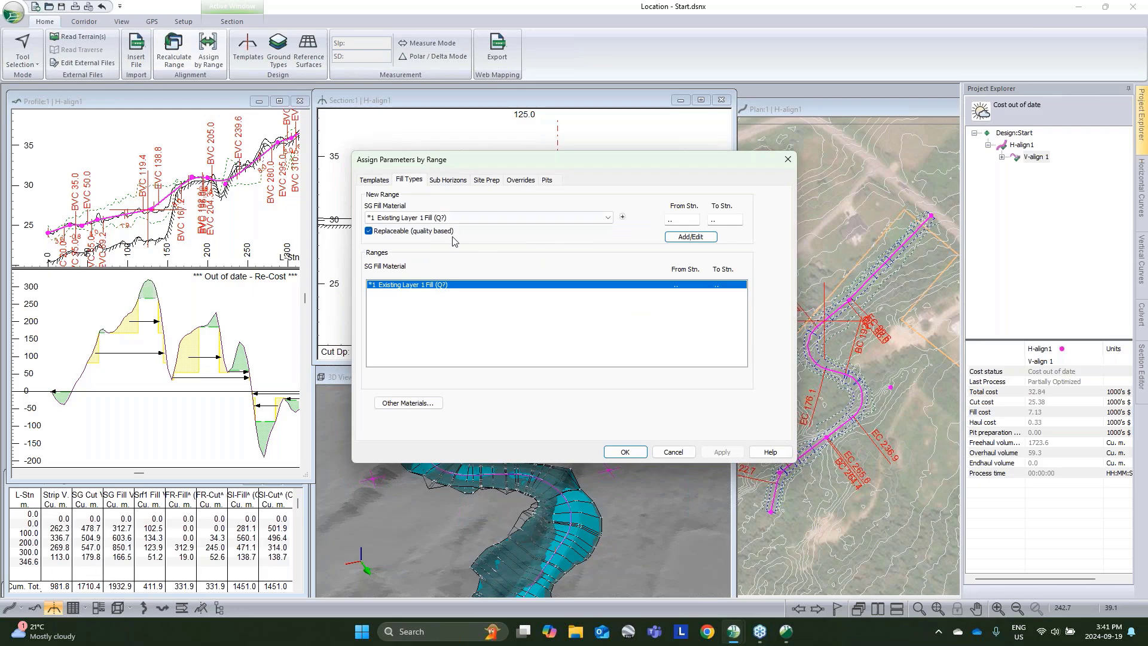
pyautogui.click(409, 222)
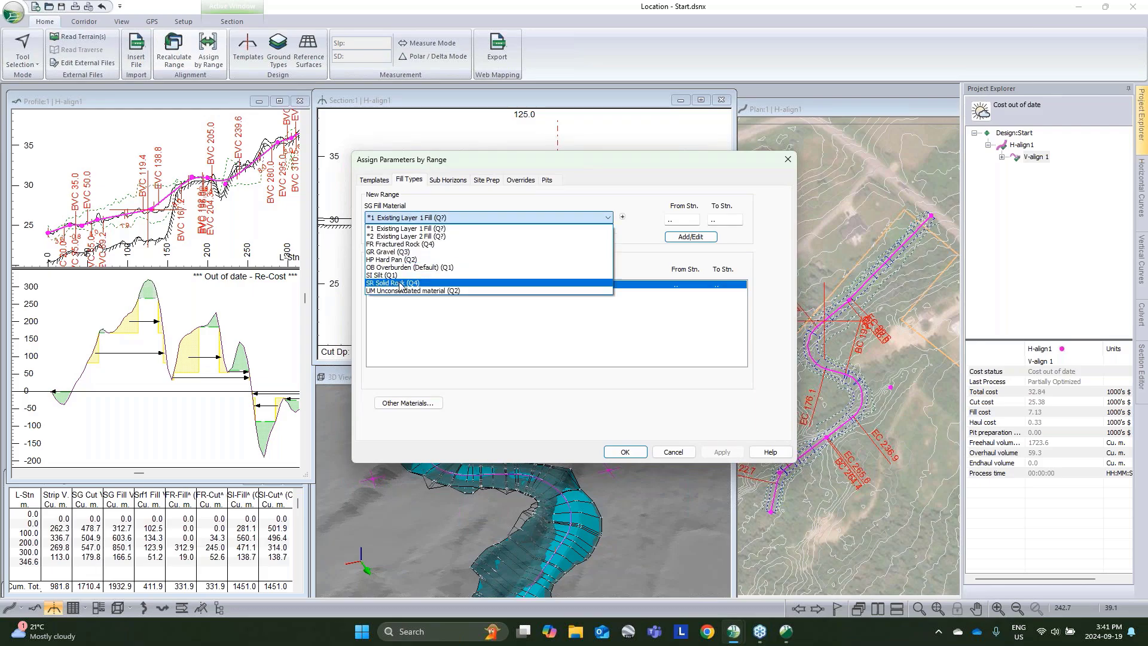
pyautogui.click(413, 259)
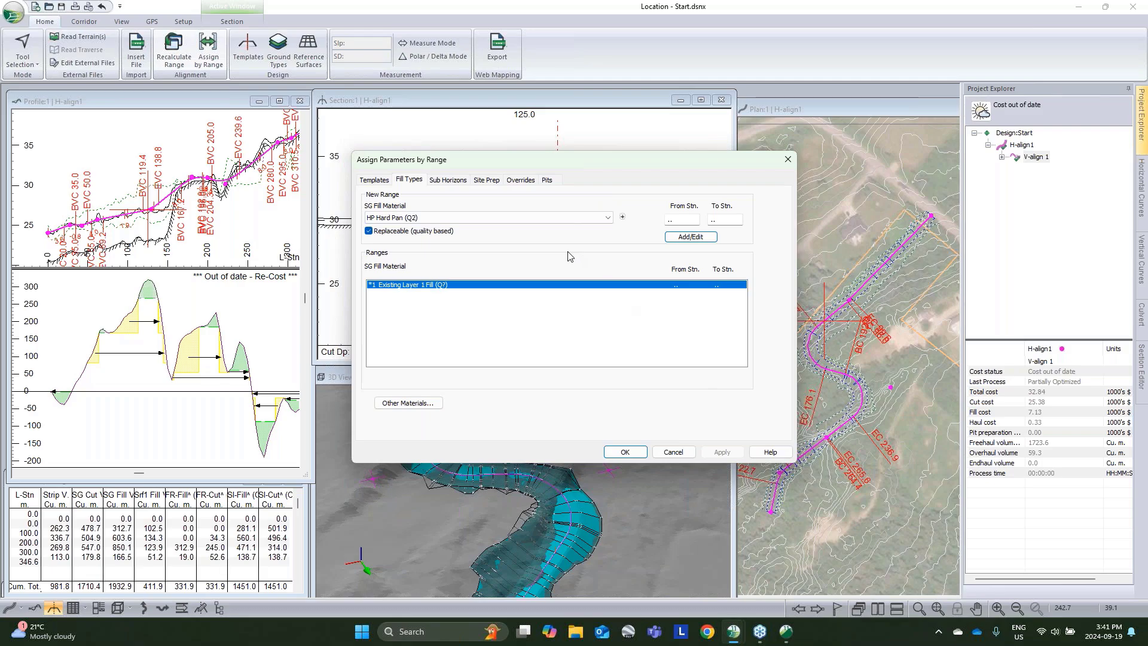
pyautogui.click(673, 452)
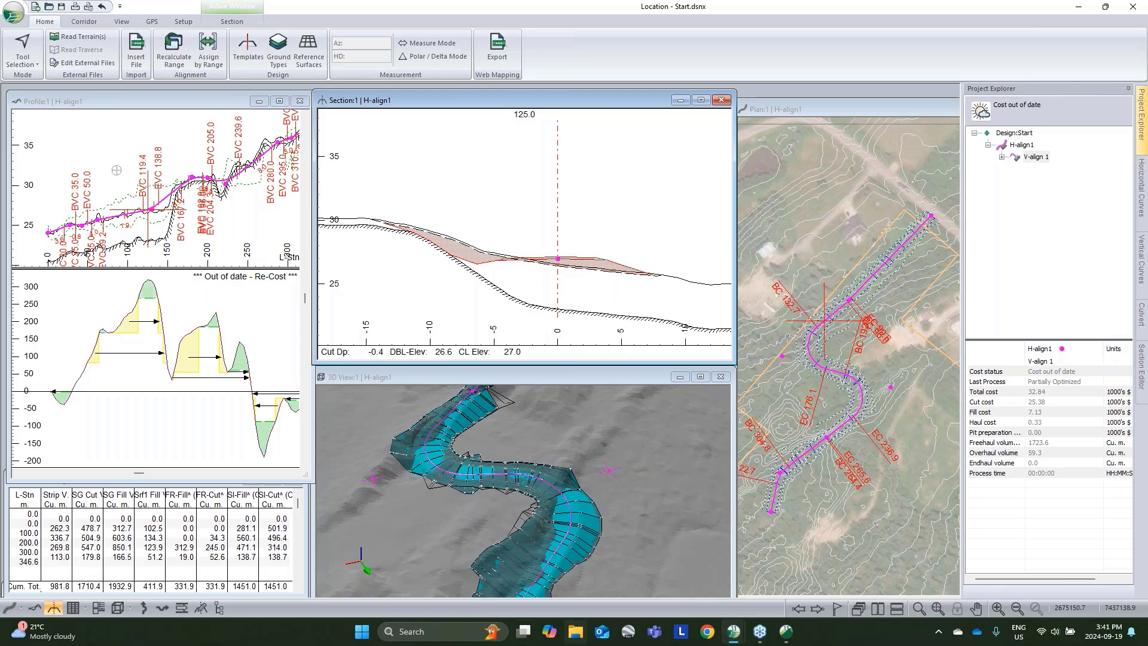
# Step: Enlarge the H-align1 data window, review the strip, cut and fill volumes by station, and restore the window layout
pyautogui.click(151, 516)
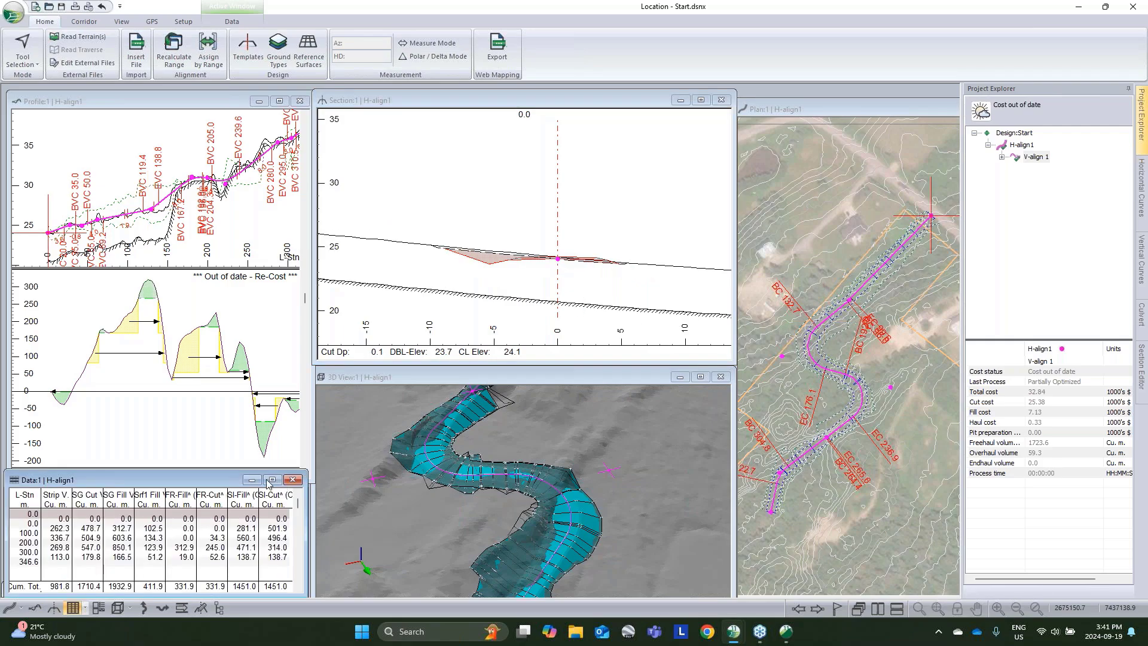
pyautogui.doubleClick(150, 541)
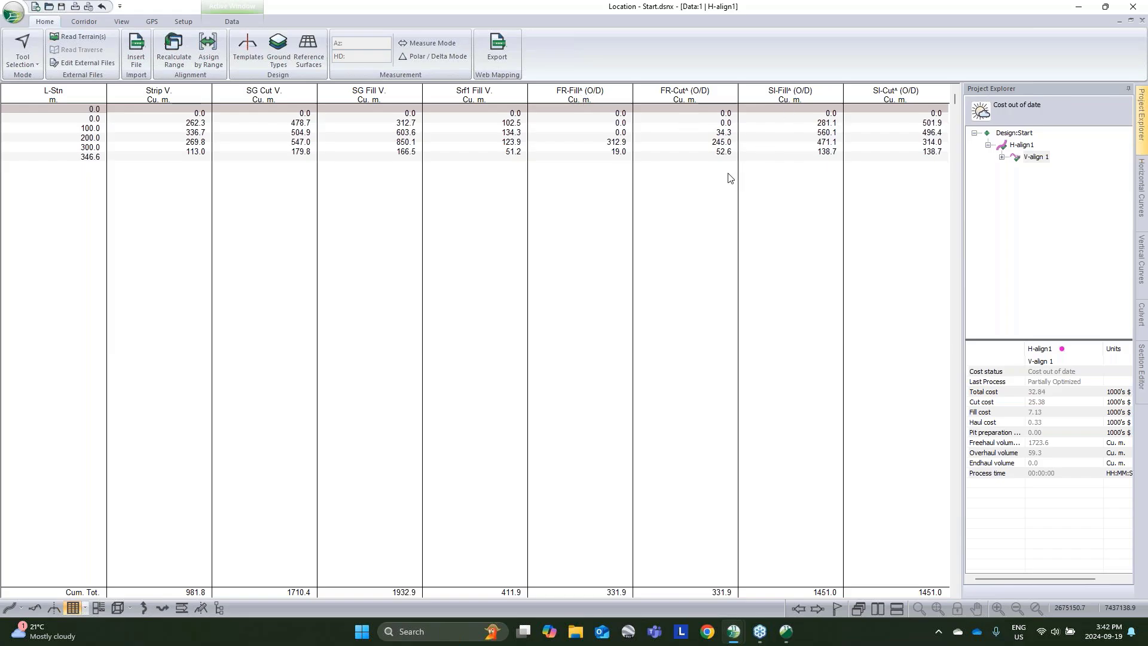
pyautogui.rightClick(510, 163)
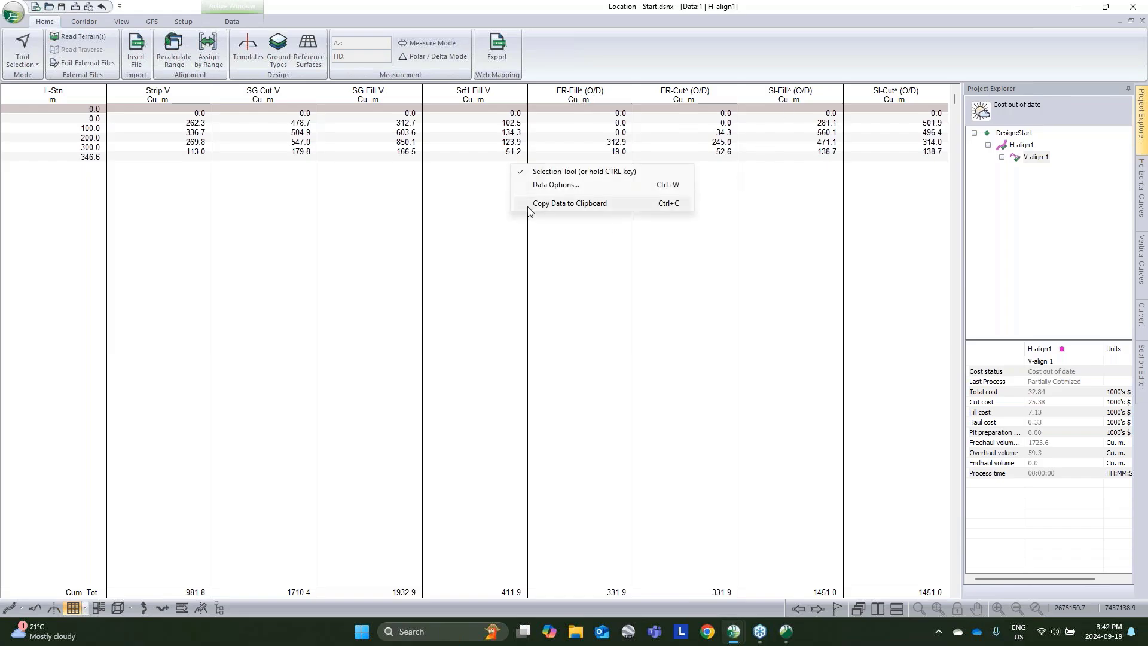
pyautogui.click(761, 235)
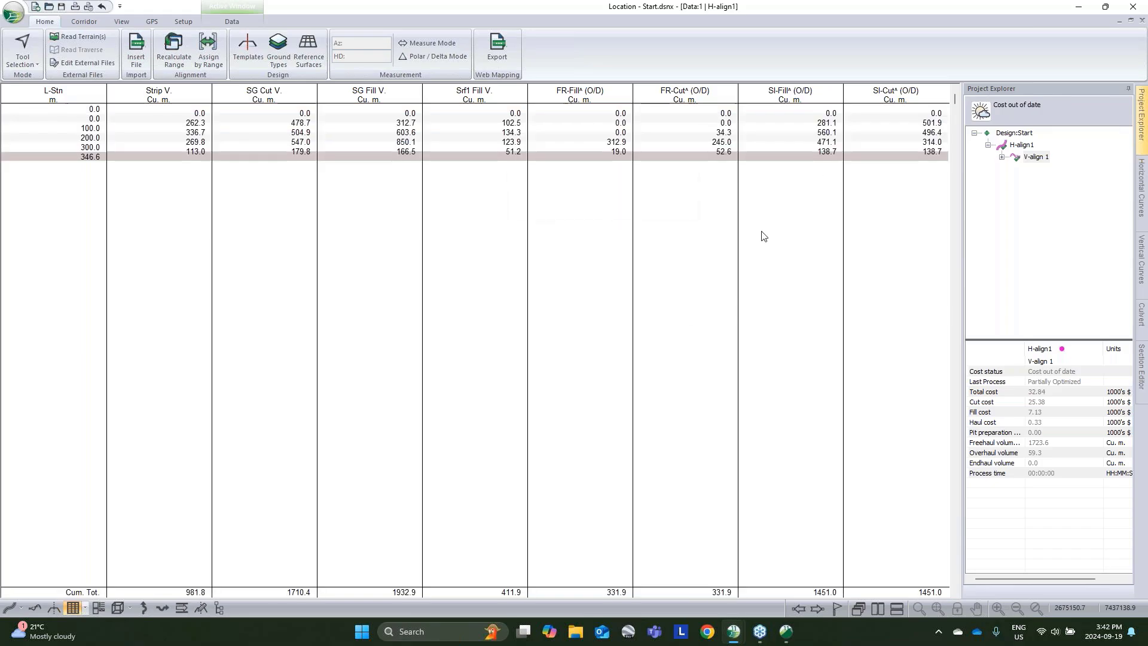
pyautogui.click(1130, 20)
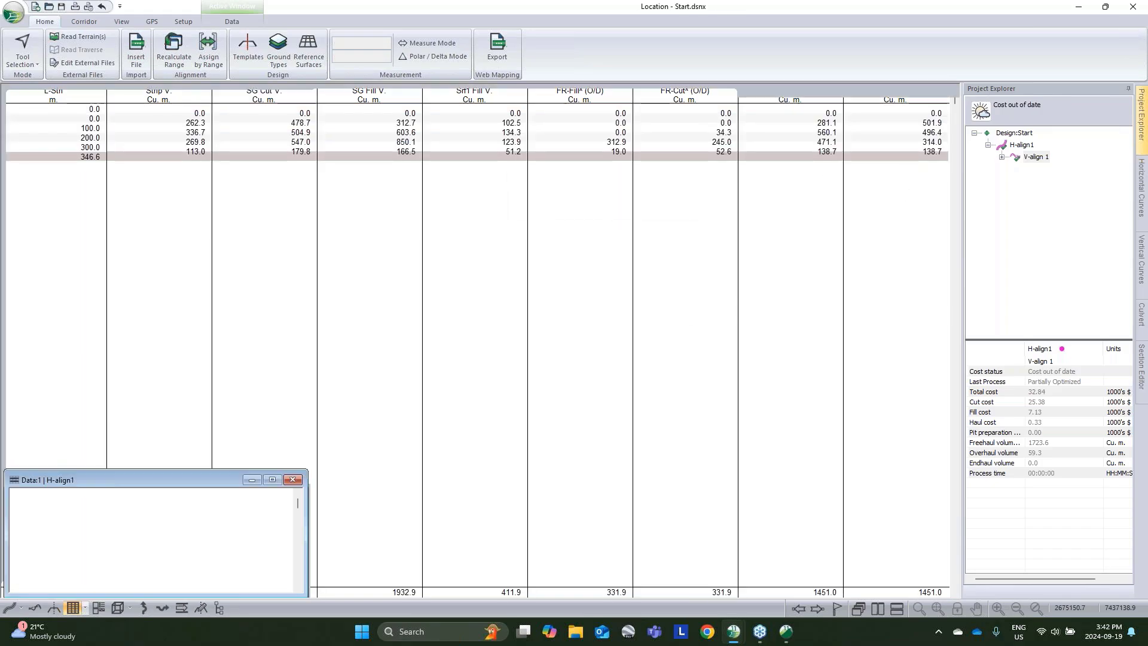
# Step: Maximize the H-align1 profile window and add the Opt. Haul sub-window below Mass Haul
pyautogui.click(279, 101)
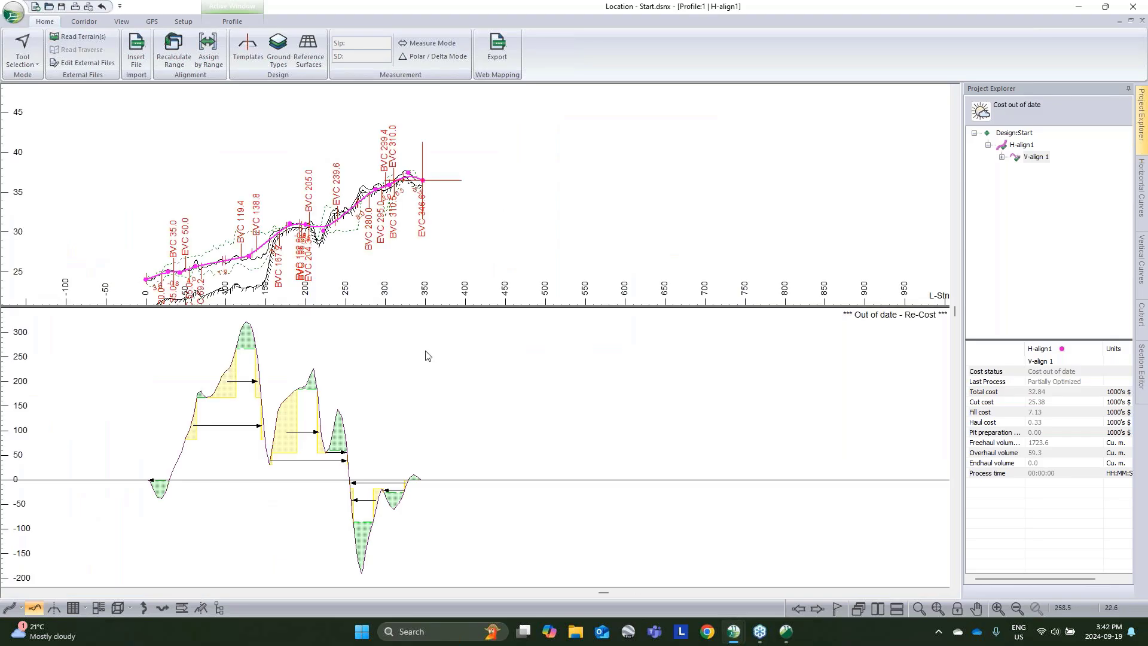
pyautogui.rightClick(425, 351)
pyautogui.click(477, 435)
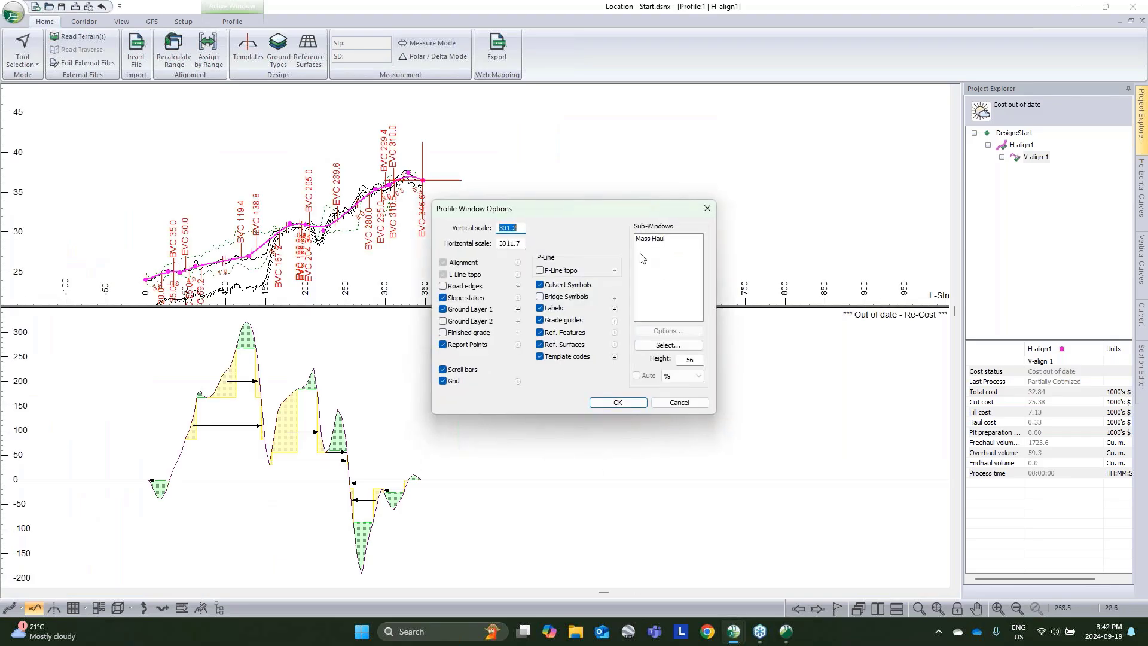
pyautogui.click(651, 240)
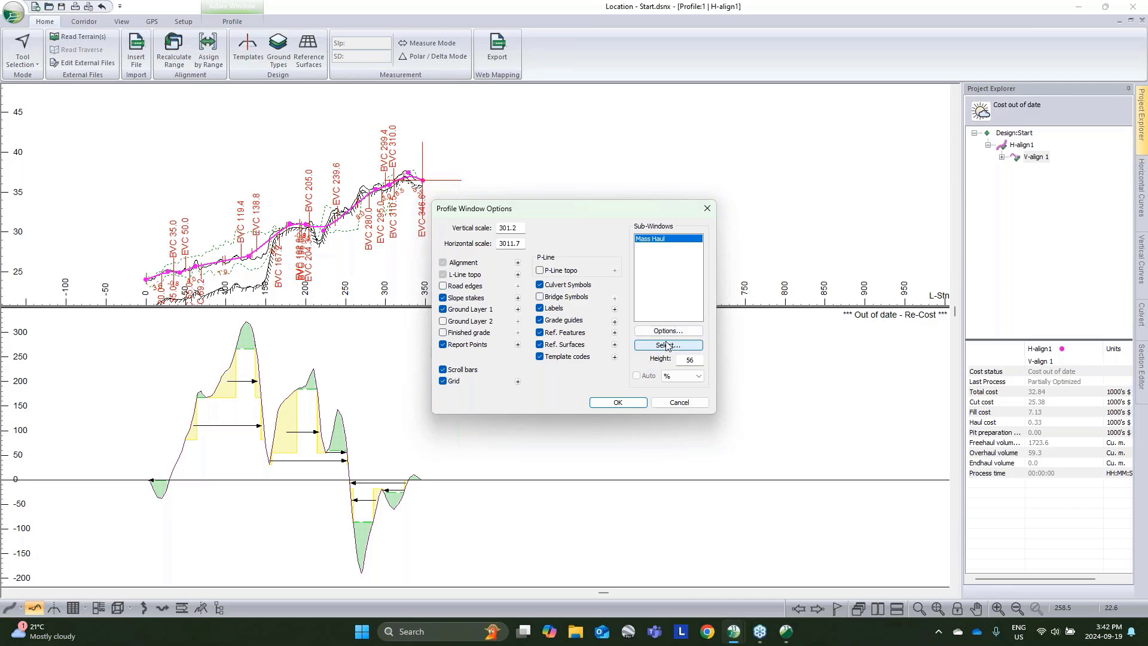
pyautogui.click(668, 345)
pyautogui.doubleClick(478, 321)
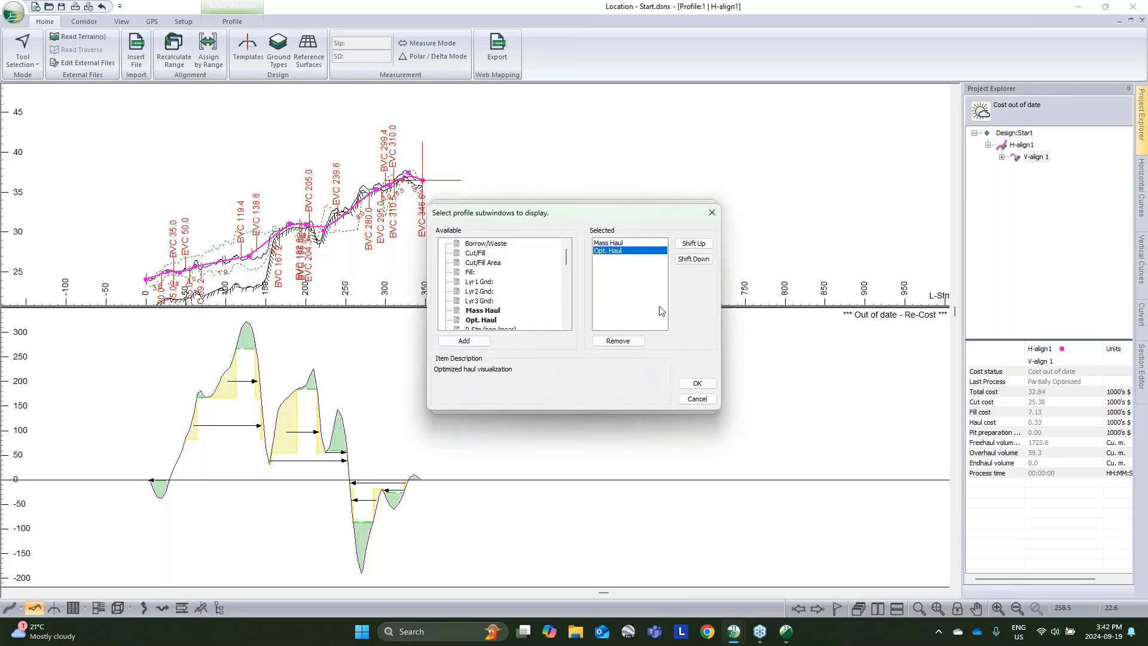
pyautogui.click(697, 383)
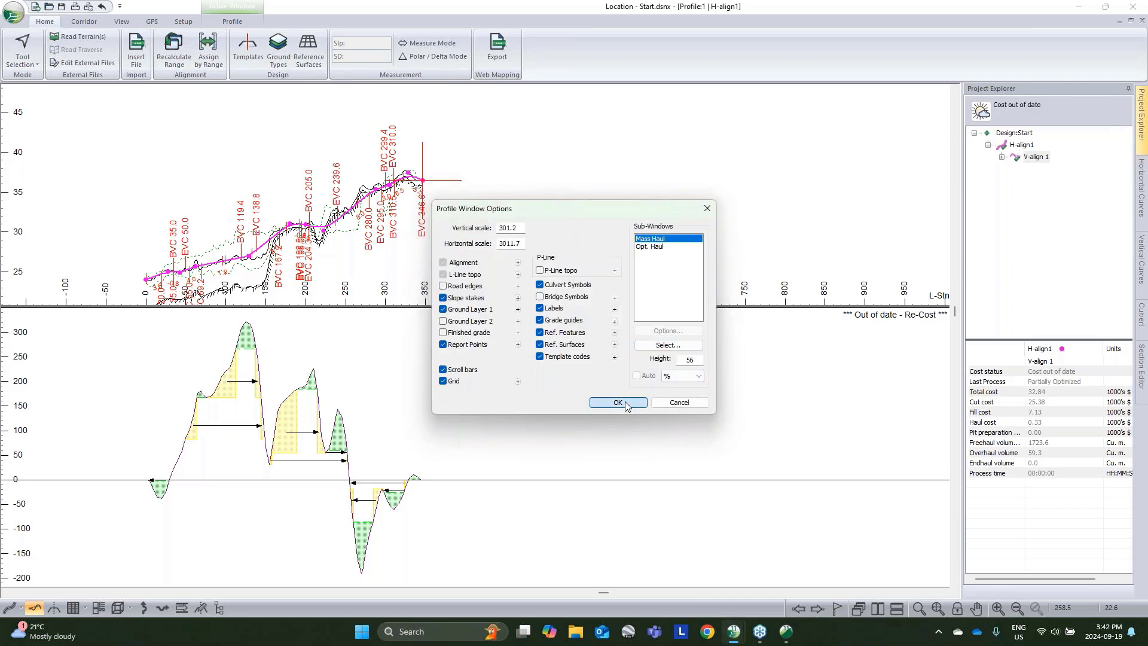
pyautogui.click(618, 402)
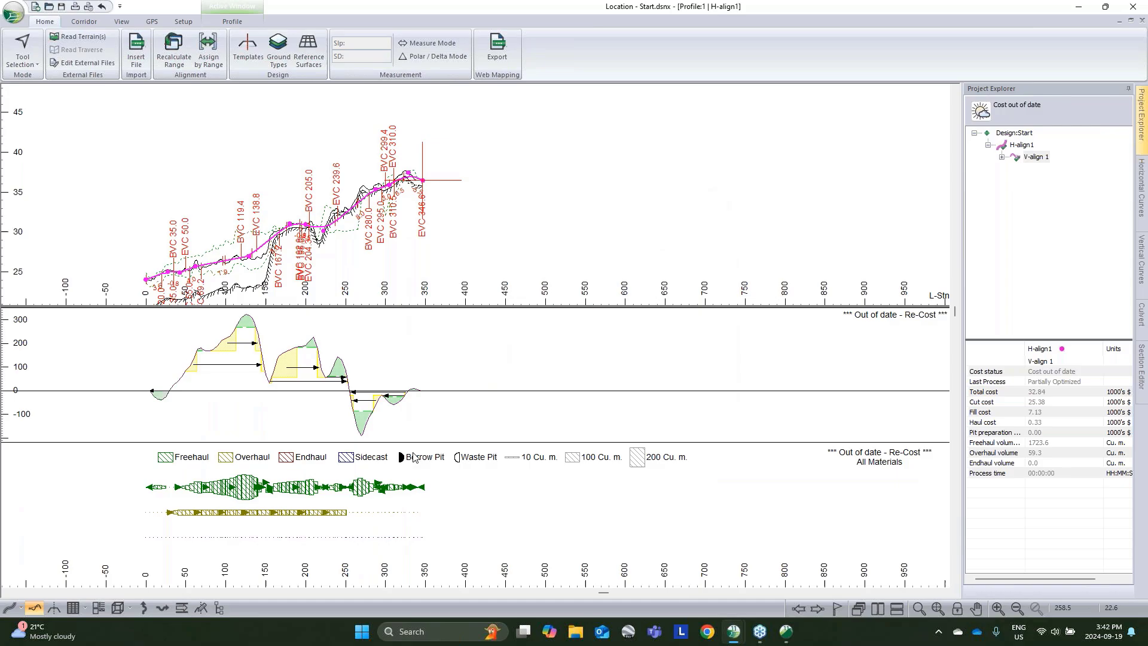
# Step: Copy the Opt. Haul data to the clipboard with haul details, haul summary and other summaries included
pyautogui.rightClick(432, 508)
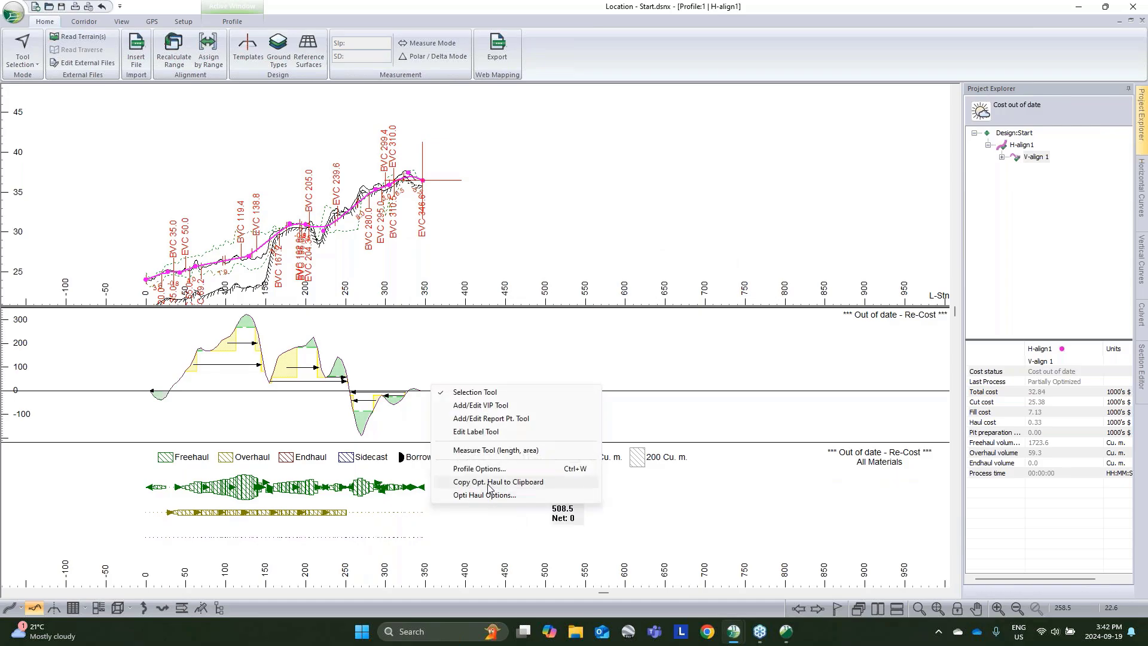
pyautogui.click(538, 482)
pyautogui.click(592, 341)
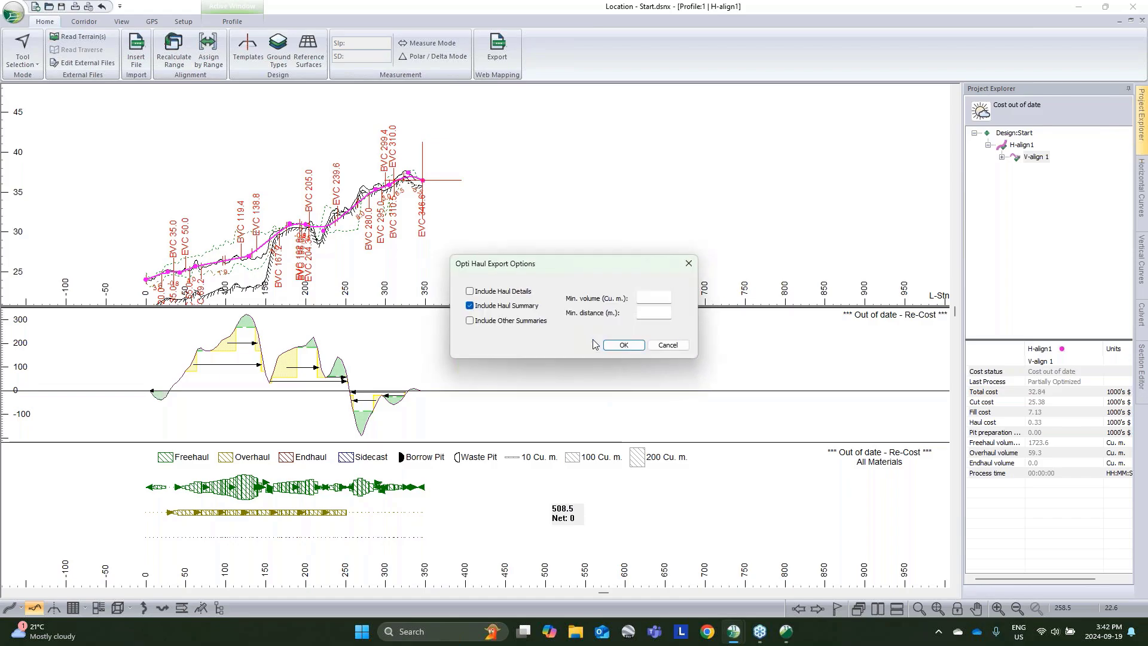
pyautogui.click(470, 291)
pyautogui.click(469, 320)
pyautogui.click(623, 345)
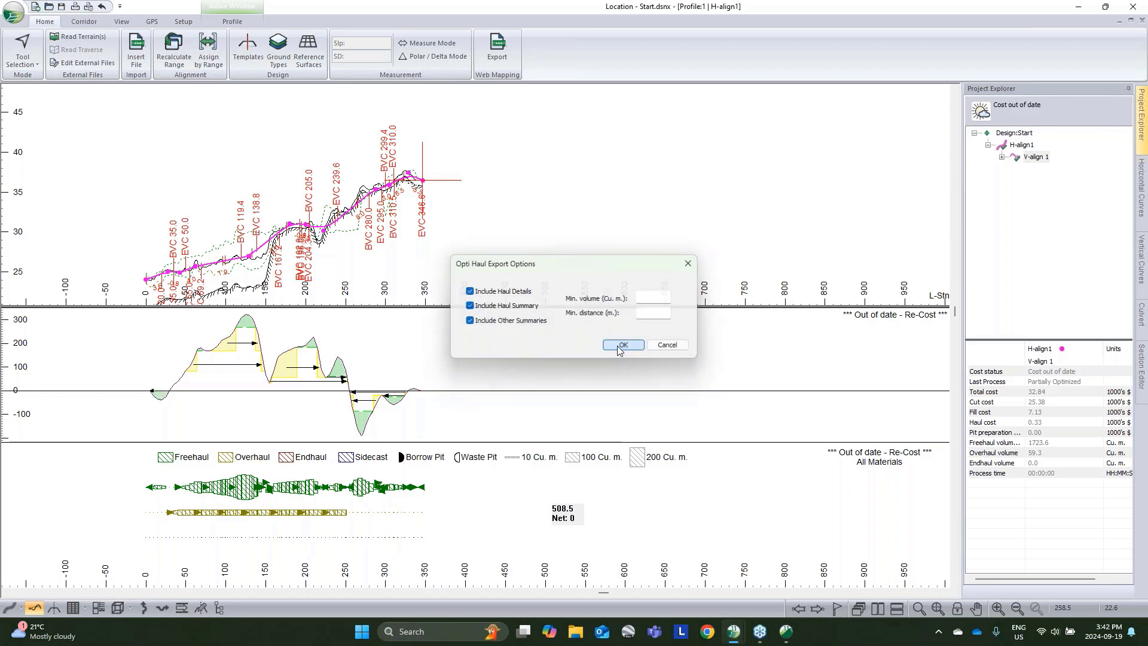
# Step: Switch to Excel and paste the copied haul data into a new blank workbook at cell A1
pyautogui.click(363, 631)
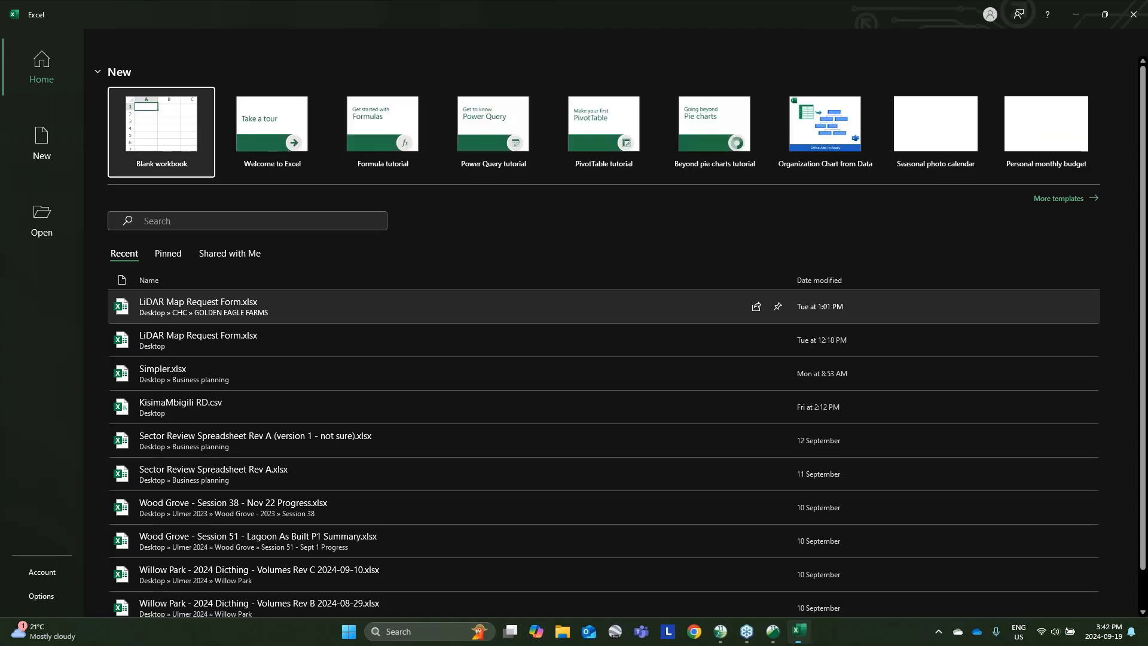
pyautogui.click(171, 125)
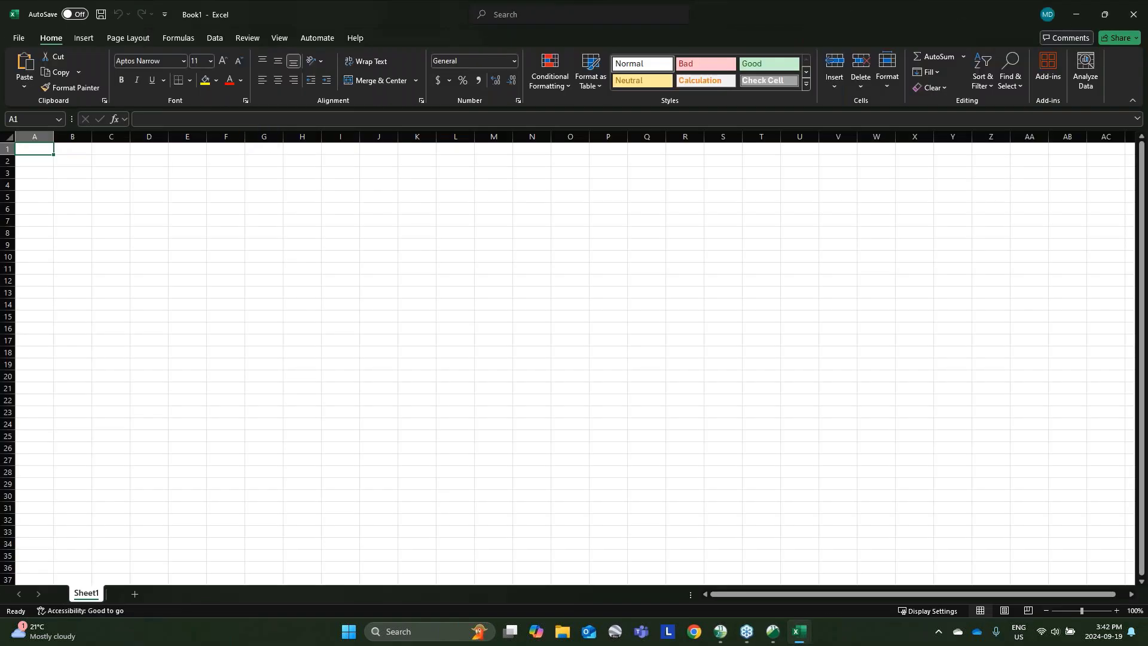
pyautogui.hotkey('ctrl', 'v')
# Step: Examine the pasted cost, volume and movement summaries and the detailed movement list for the SI and FR materials
pyautogui.scroll(-20, 297, 357)
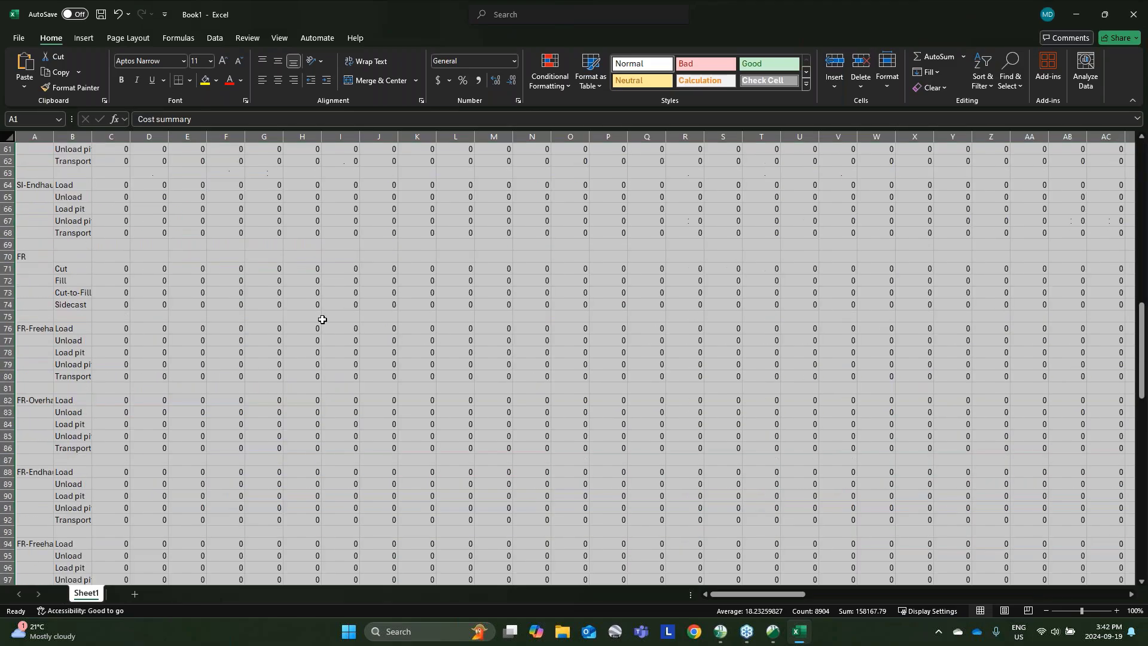
pyautogui.scroll(-5, 213, 363)
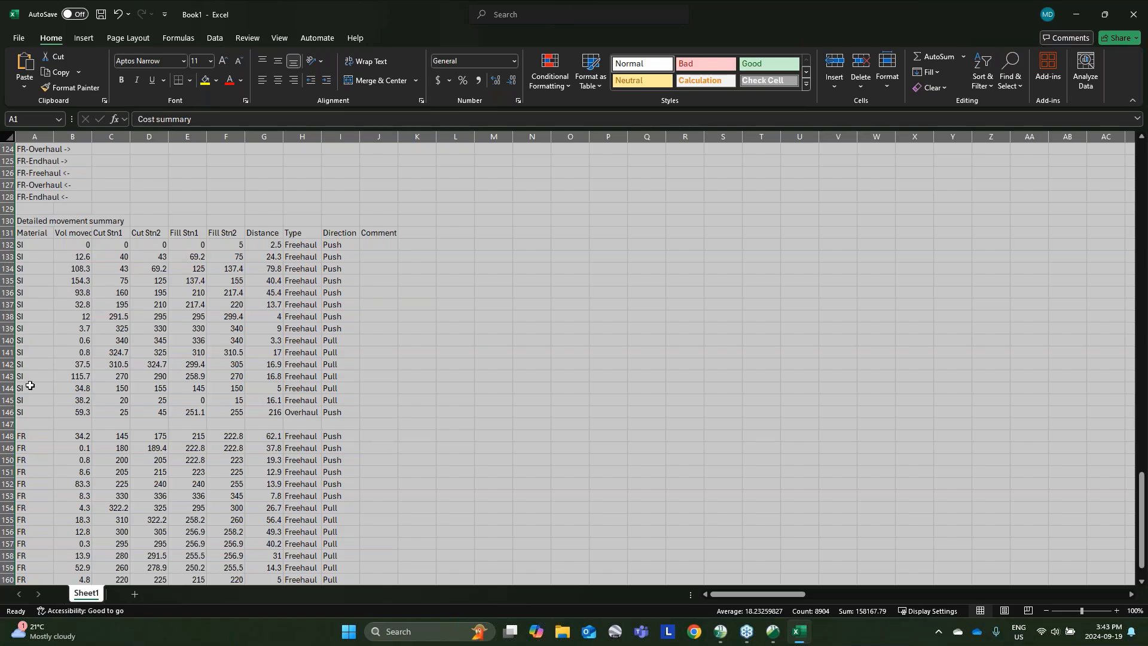
pyautogui.scroll(-5, 29, 323)
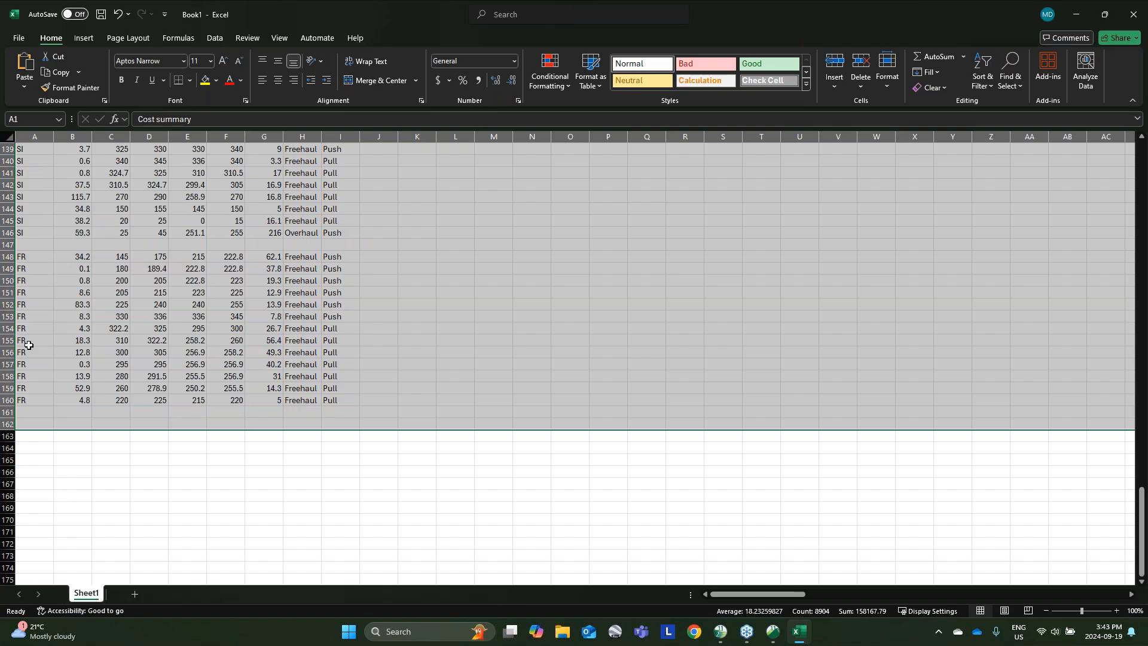
pyautogui.scroll(5, 548, 388)
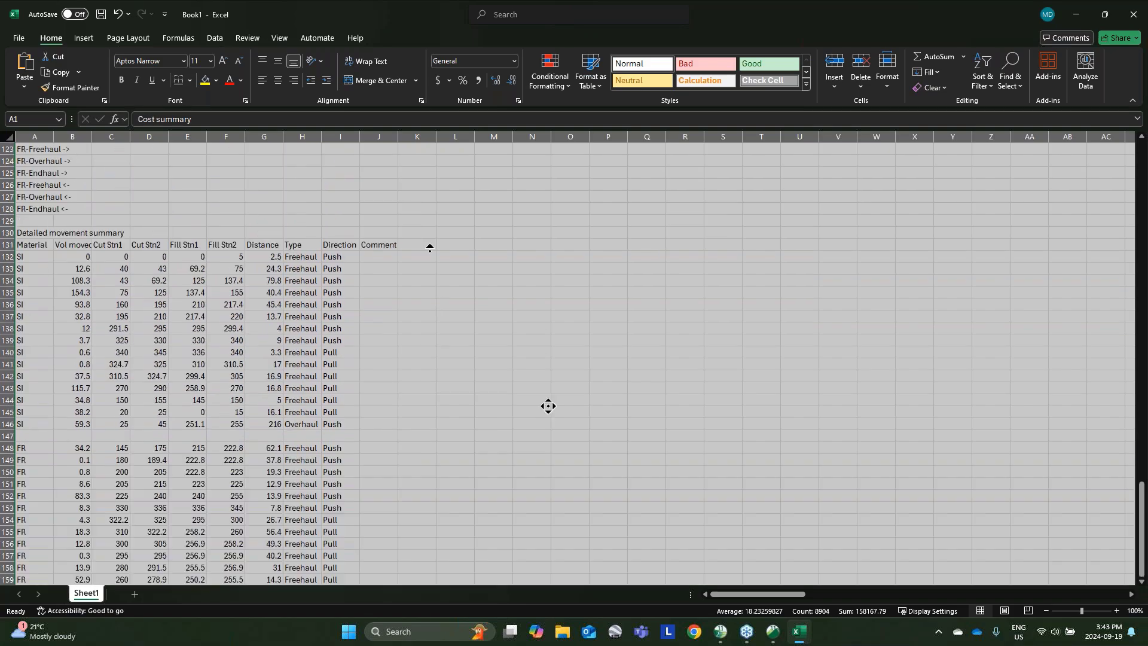
pyautogui.moveTo(430, 248); pyautogui.dragTo(316, 219, button='middle')
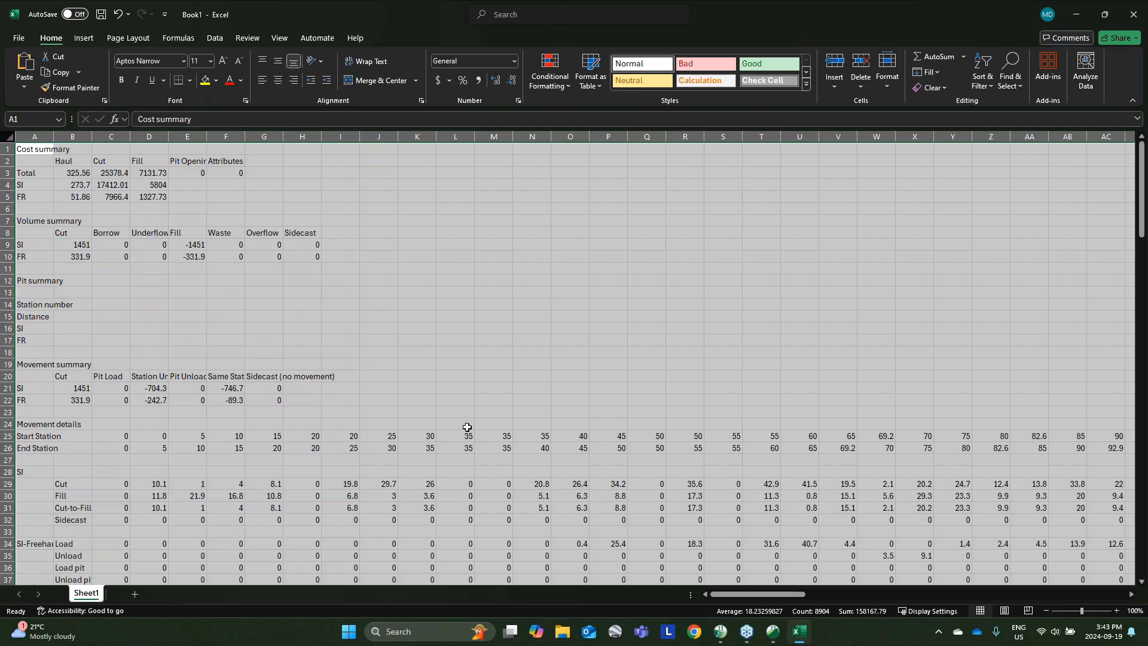
pyautogui.scroll(-1, 452, 421)
pyautogui.scroll(-5, 418, 413)
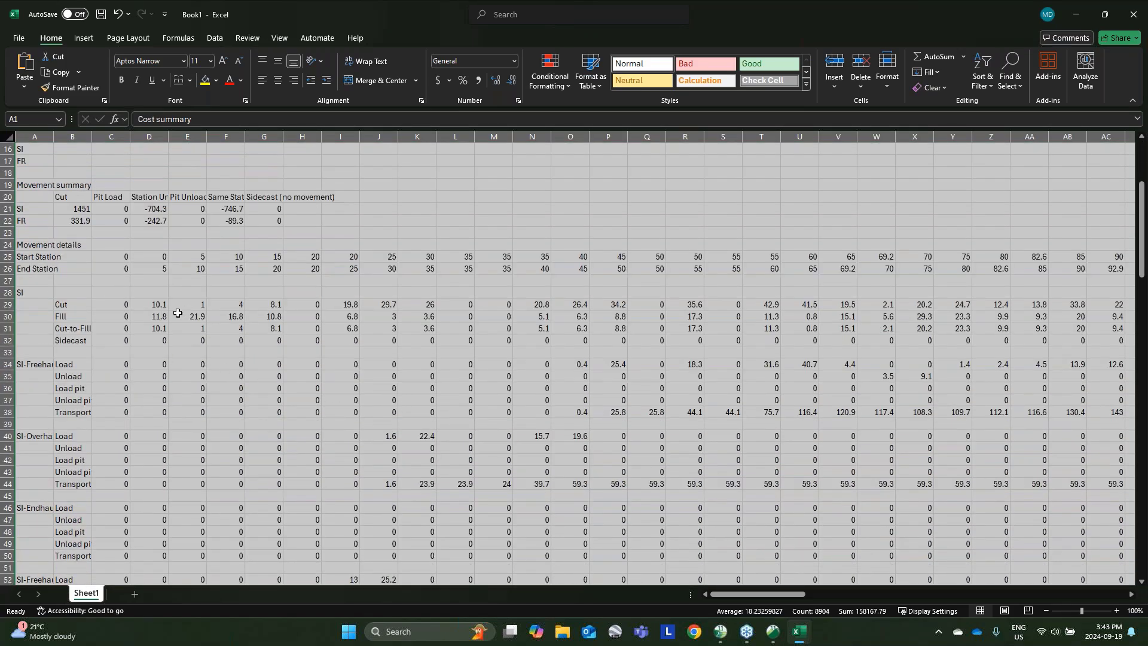
pyautogui.scroll(-14, 361, 465)
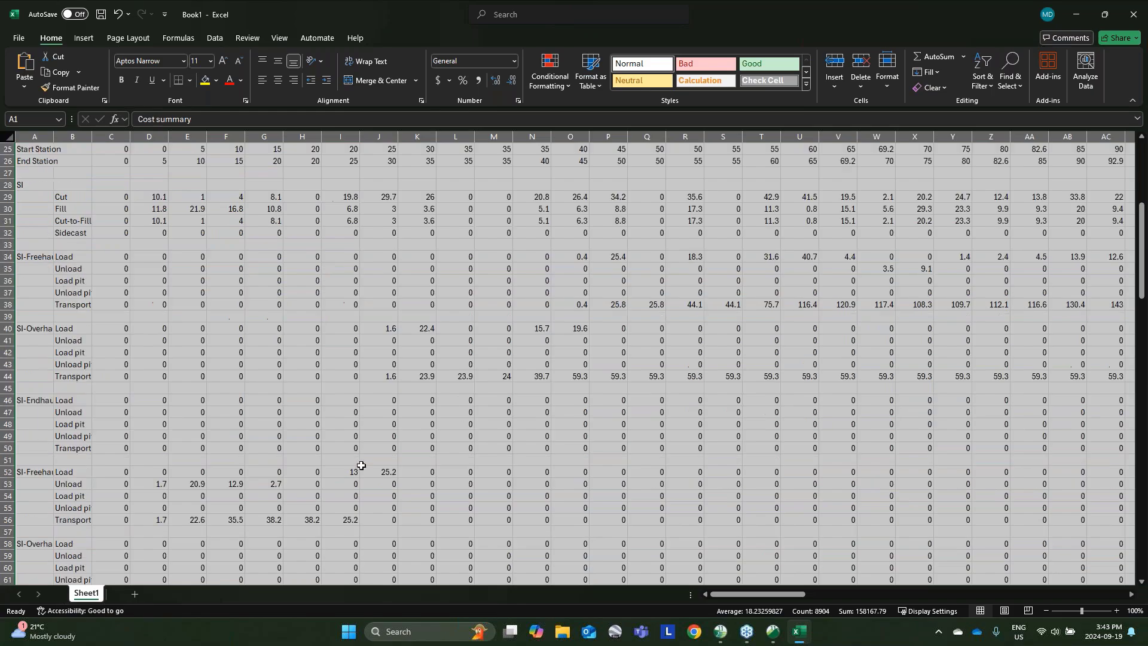
pyautogui.scroll(-17, 361, 465)
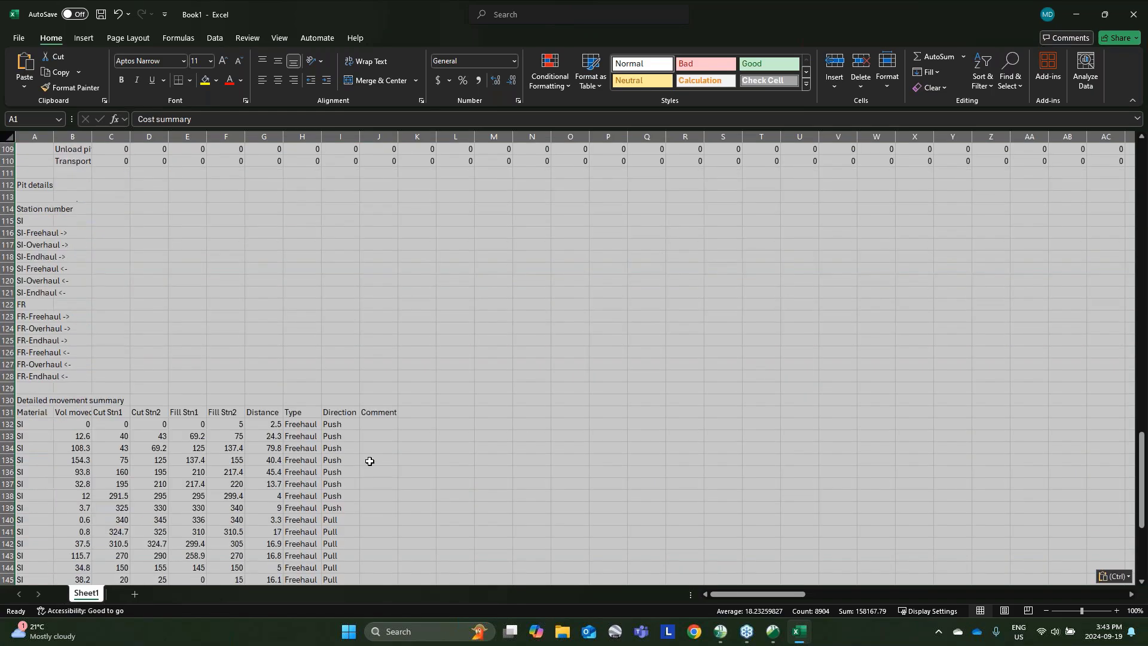
# Step: Switch to the Terrain window with DTR1.terx and add topo.terx as a background of its 3D view
pyautogui.click(1081, 17)
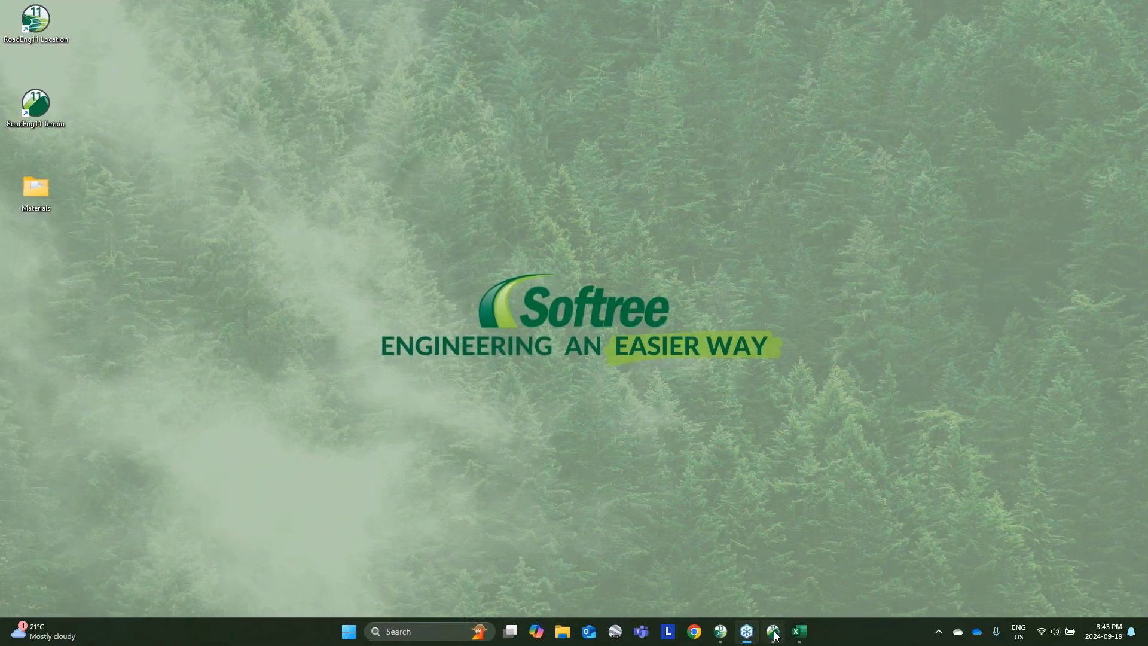
pyautogui.moveTo(774, 634)
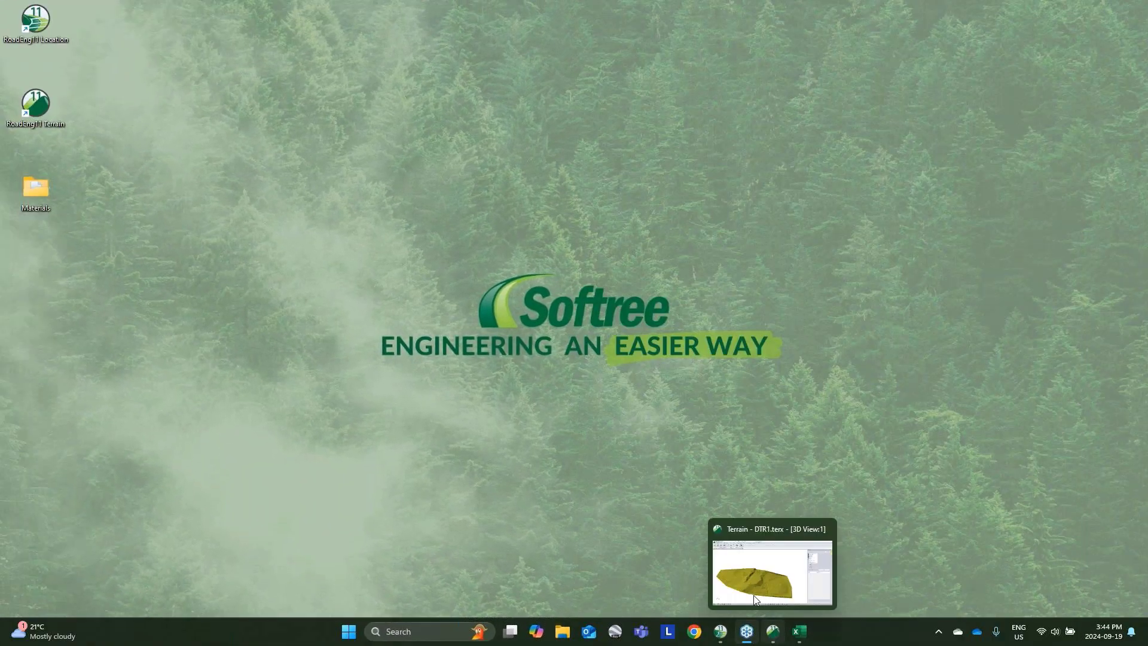
pyautogui.click(774, 635)
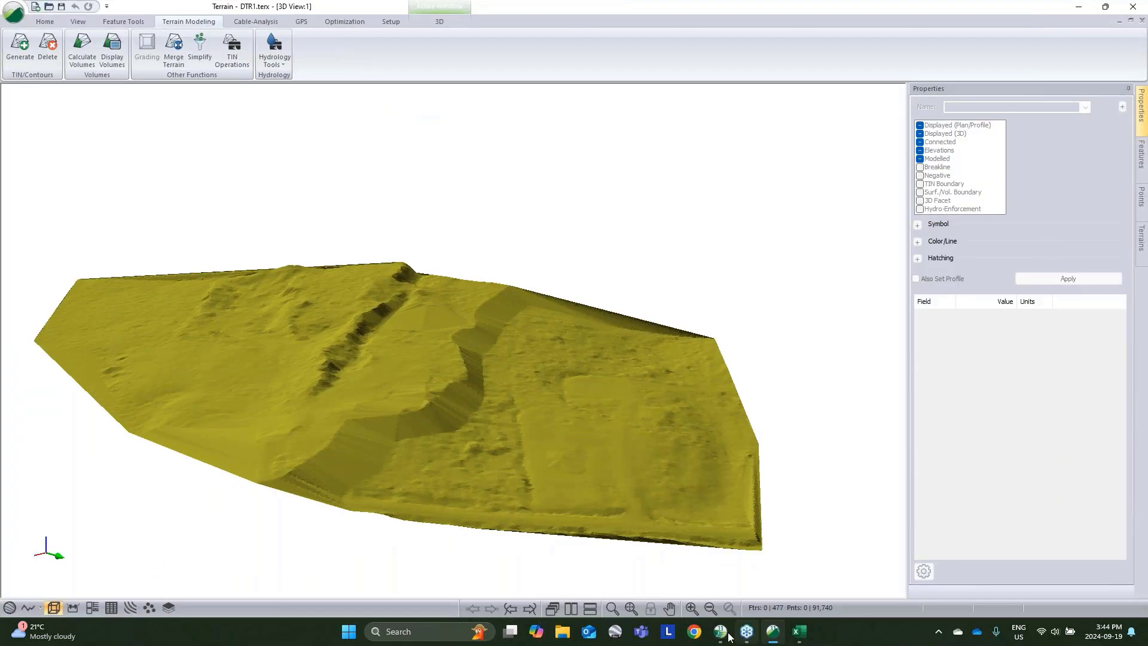
pyautogui.moveTo(720, 631)
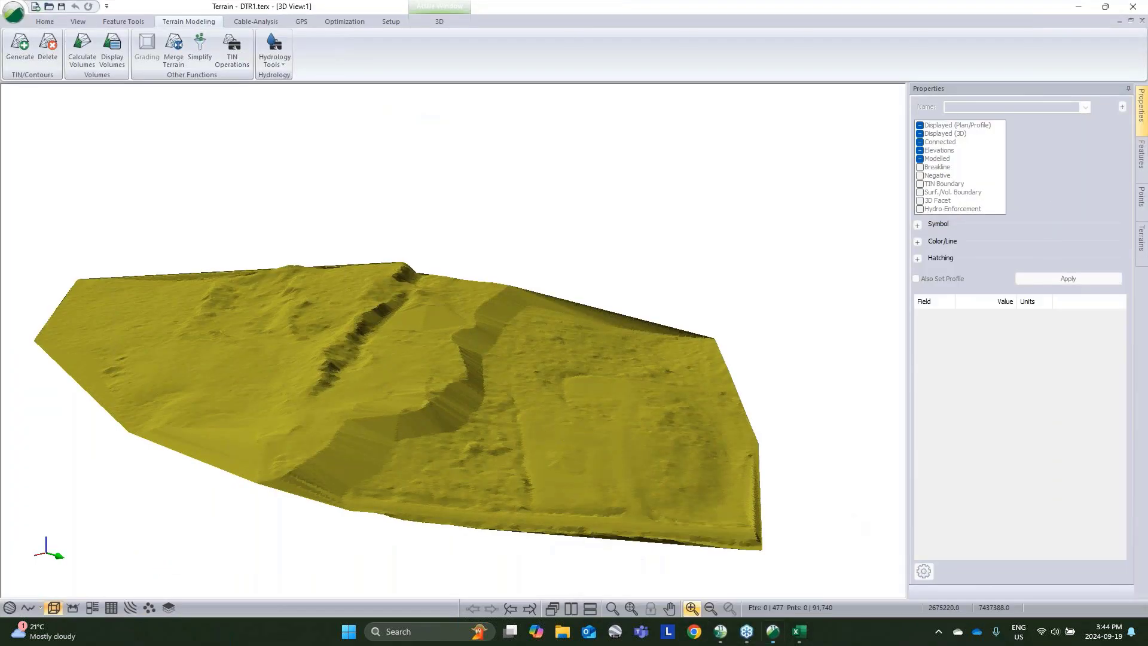
pyautogui.scroll(-1, 533, 428)
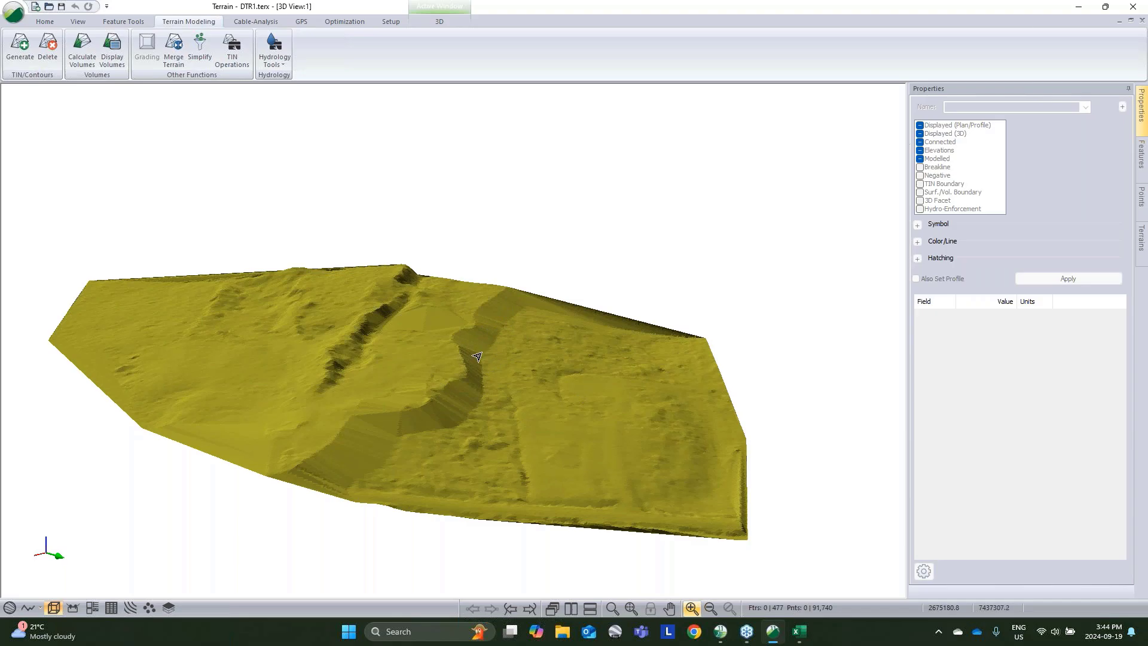
pyautogui.moveTo(478, 356)
pyautogui.rightClick(429, 298)
pyautogui.click(481, 388)
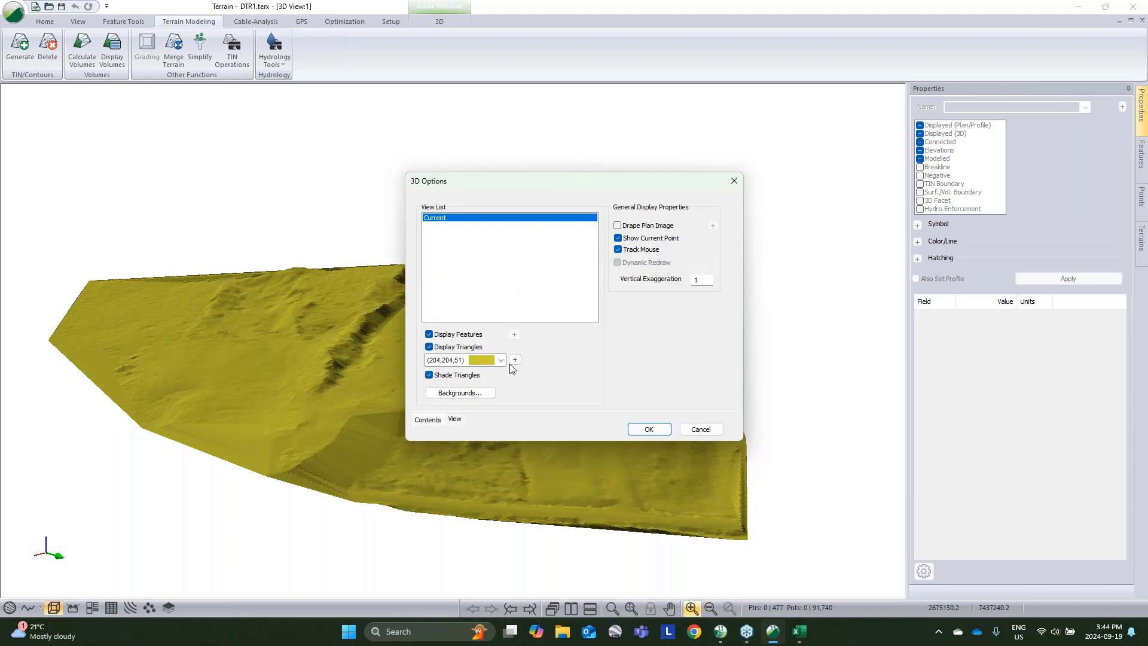
pyautogui.click(460, 392)
pyautogui.click(685, 258)
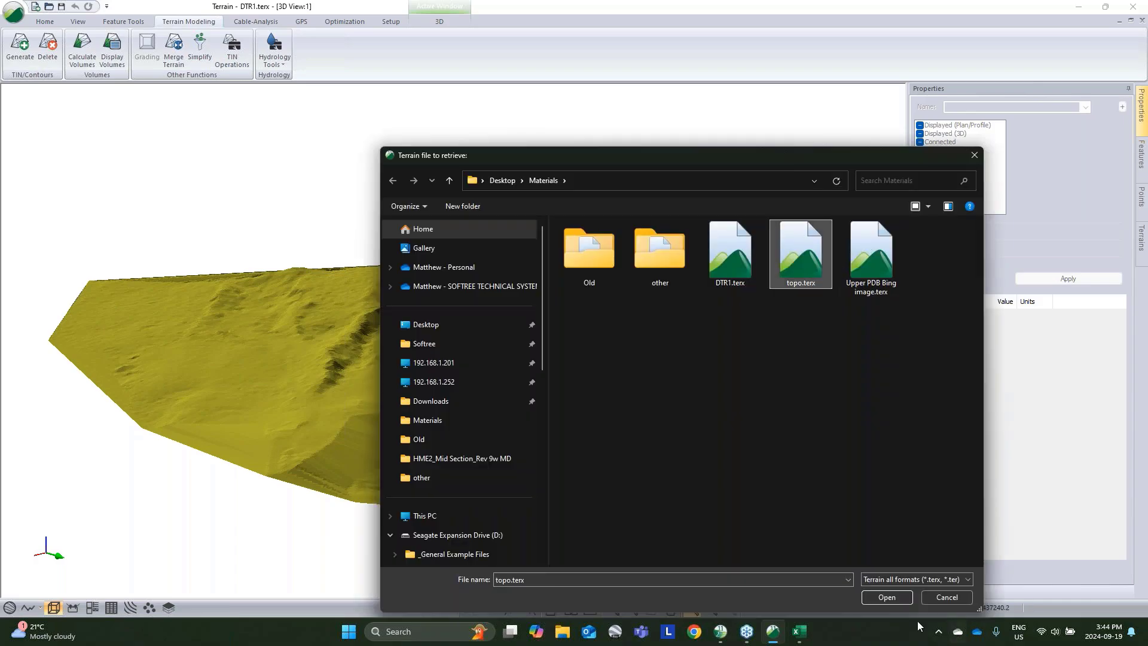
pyautogui.click(898, 599)
pyautogui.click(545, 373)
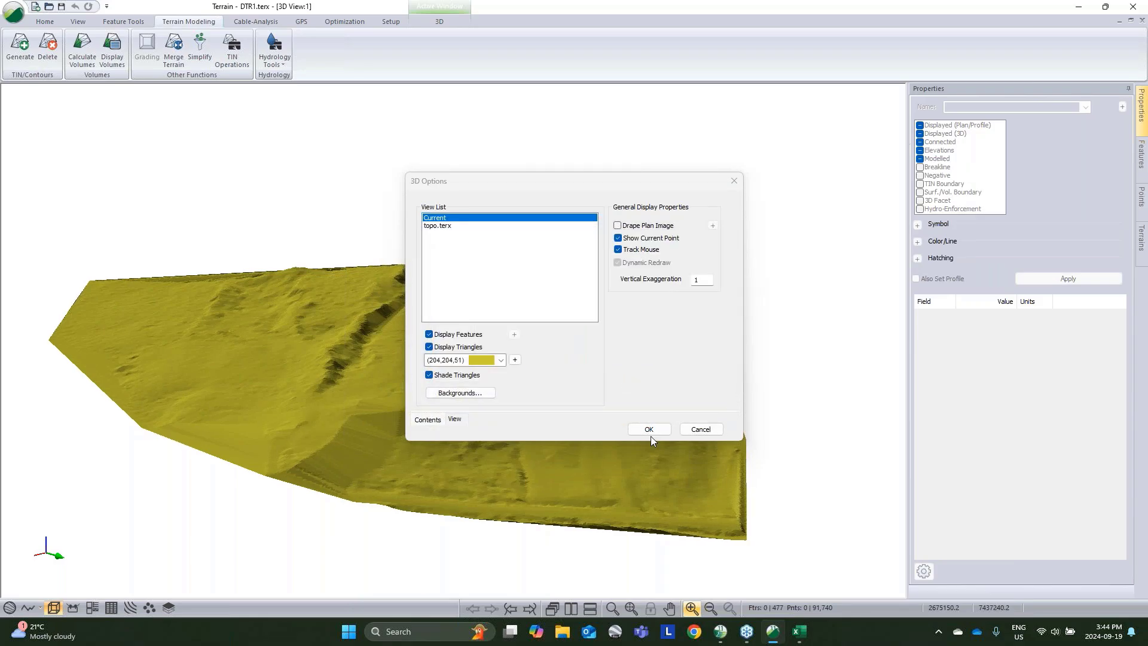
# Step: Display the topo.terx background in the 3D view with shaded 50% grey triangles
pyautogui.click(443, 227)
pyautogui.click(429, 346)
pyautogui.click(429, 374)
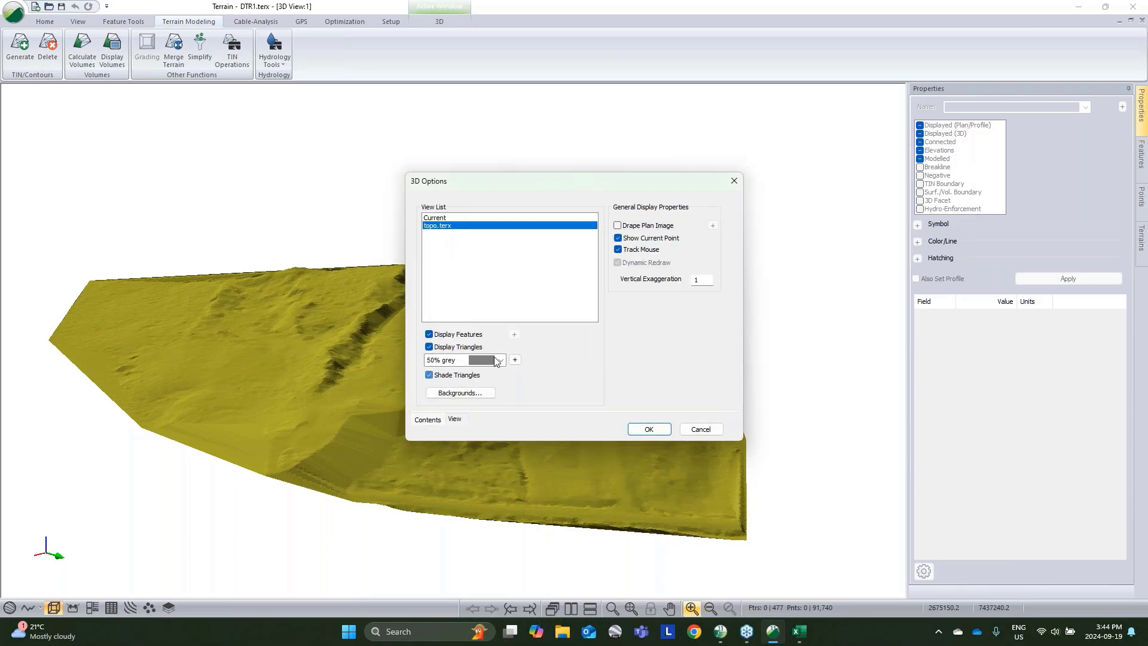
pyautogui.click(632, 429)
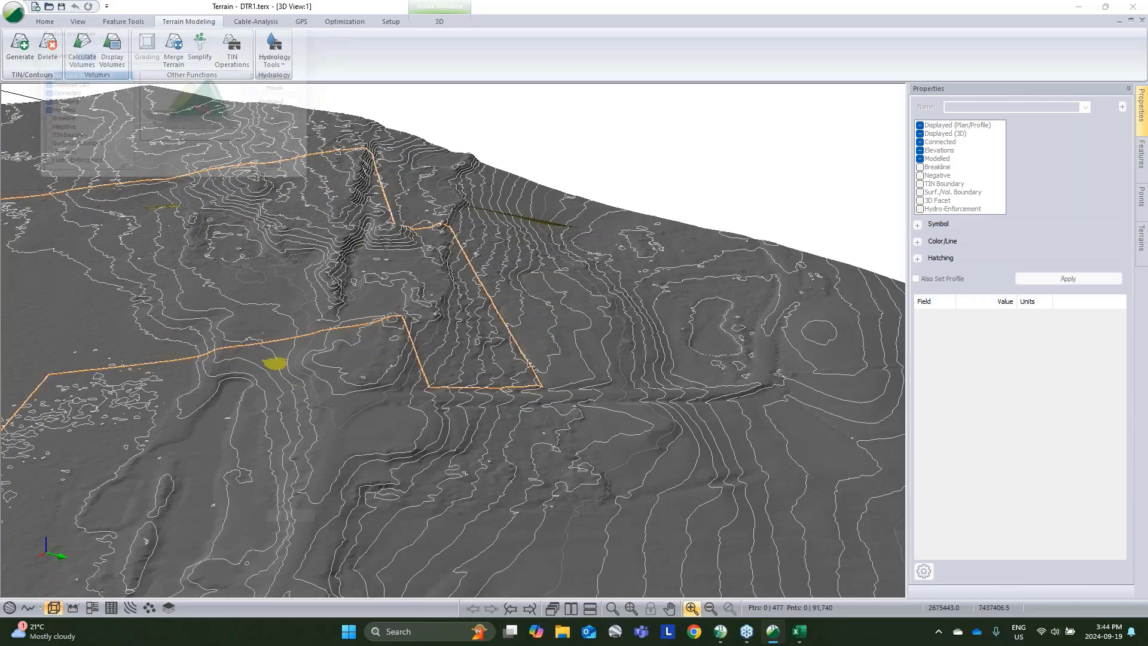
# Step: Create a draped feature without elevations, about 163 m long, across the DTR1 terrain and display it in the profile view
pyautogui.click(37, 103)
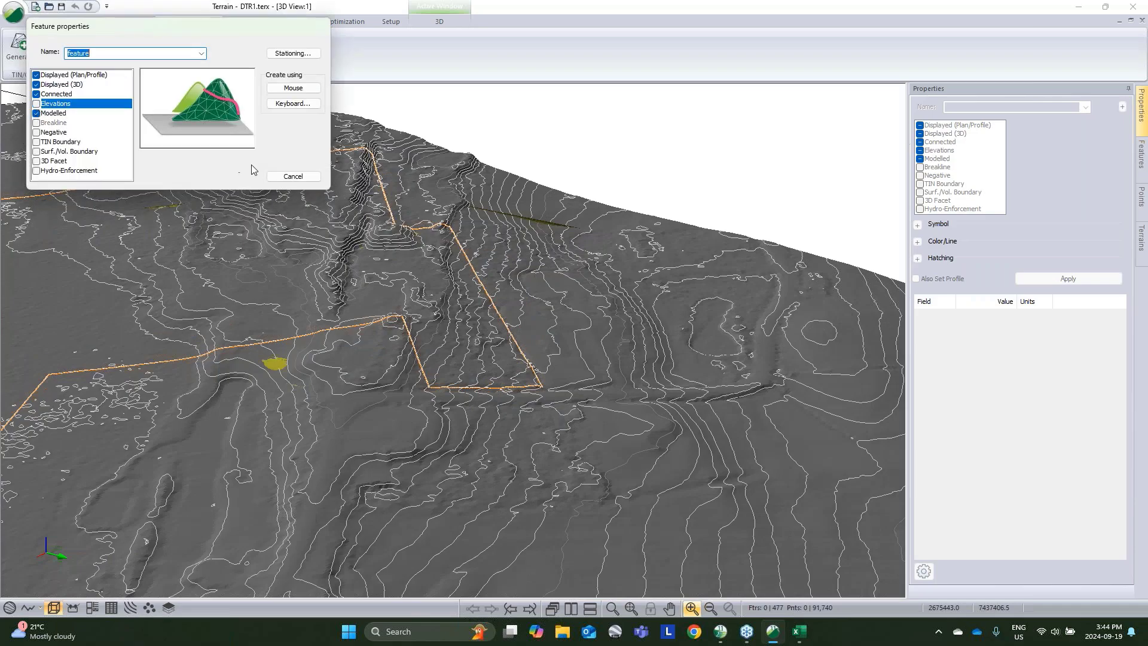
pyautogui.click(307, 88)
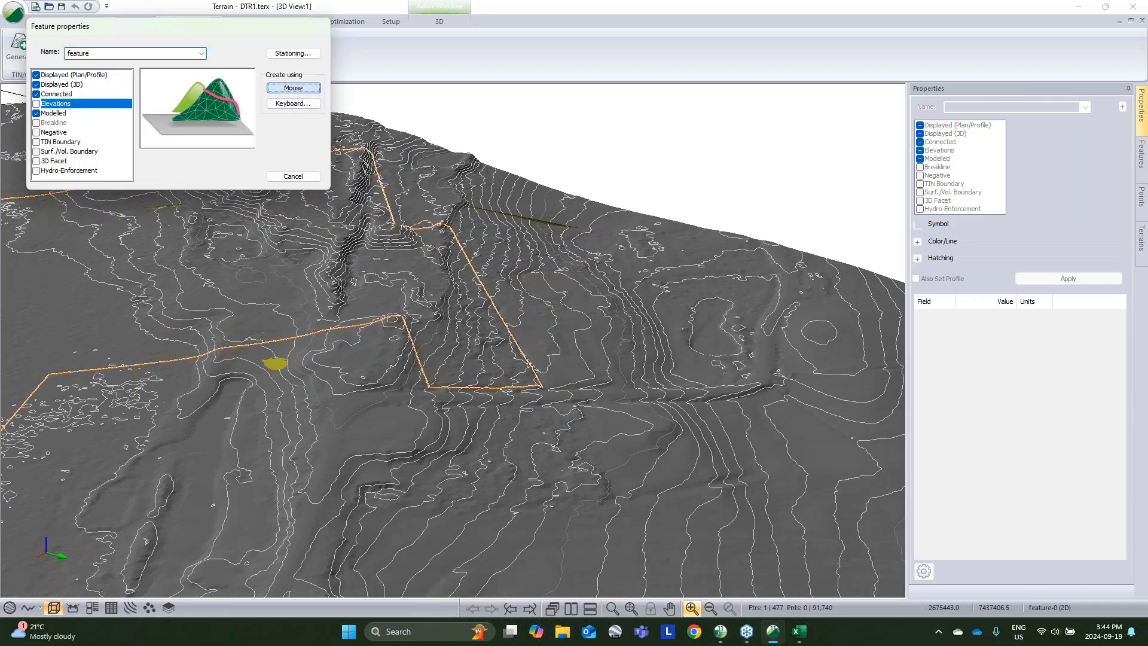
pyautogui.click(28, 607)
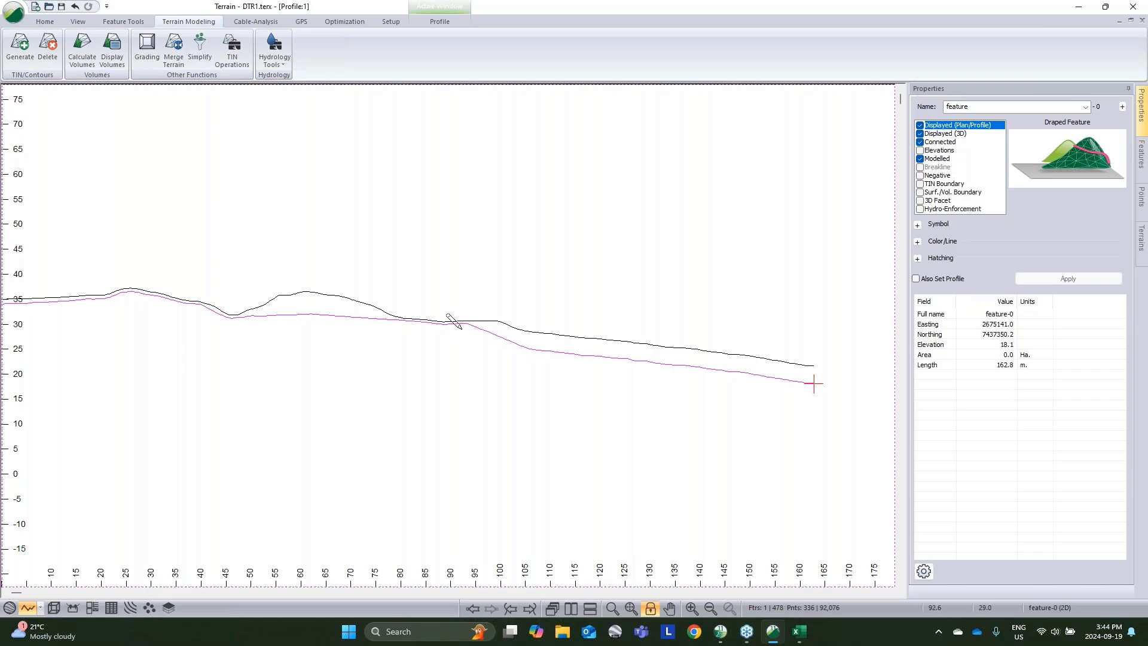
# Step: Inspect the two surface lines in profile with mouse selection and autoscale off, measuring a distance along them
pyautogui.rightClick(612, 283)
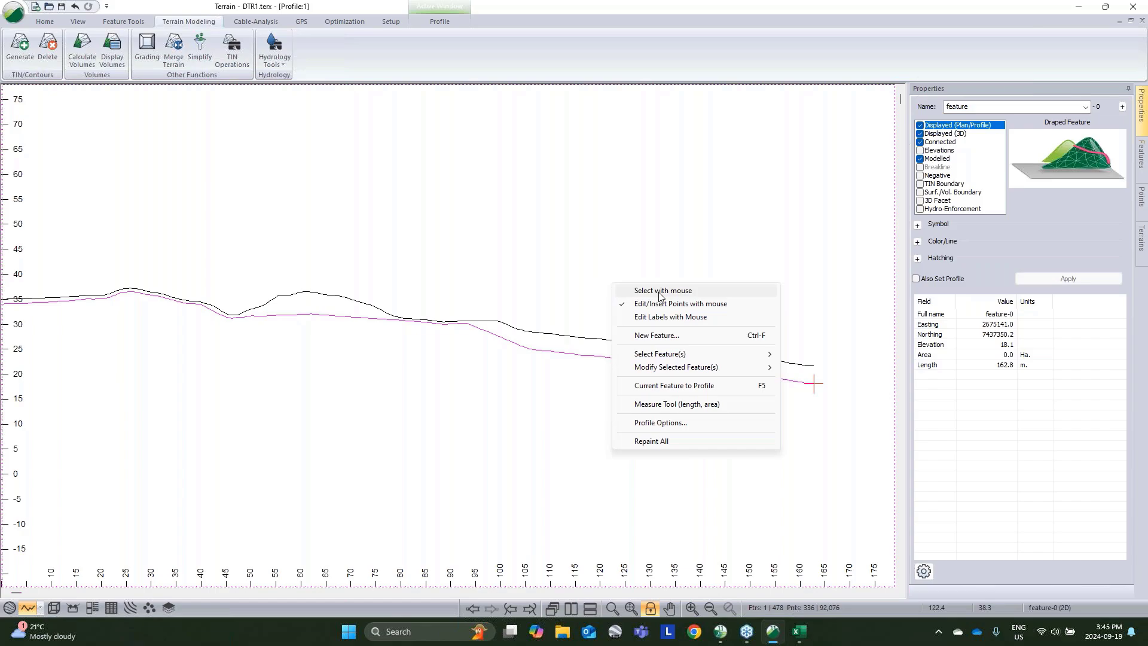
pyautogui.click(661, 291)
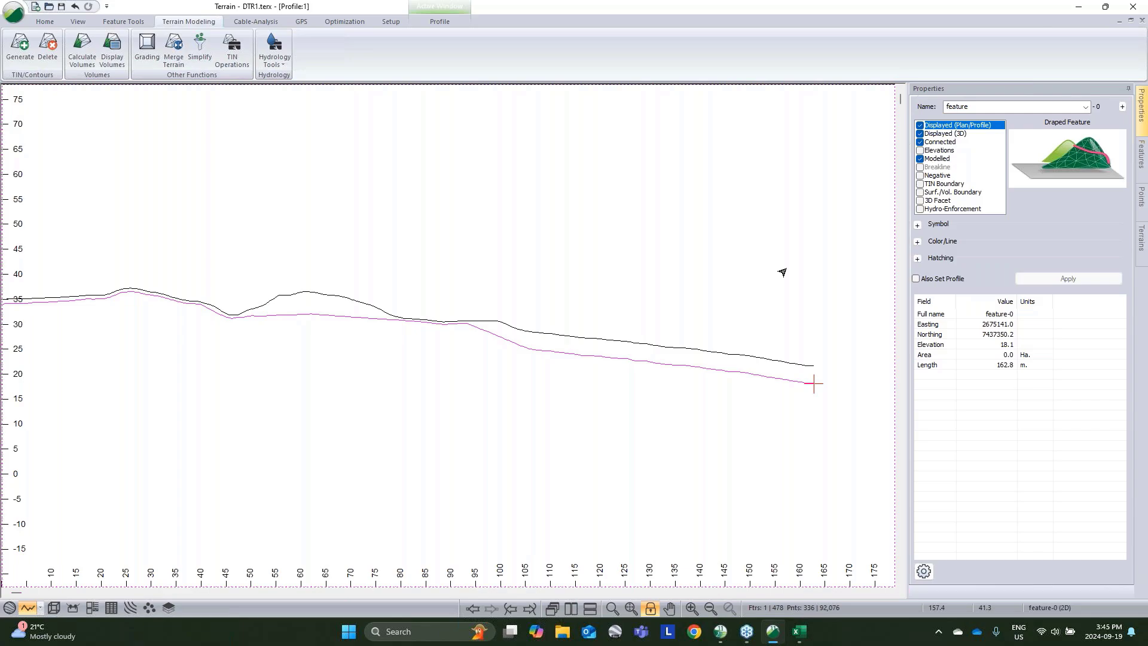
pyautogui.scroll(1, 686, 286)
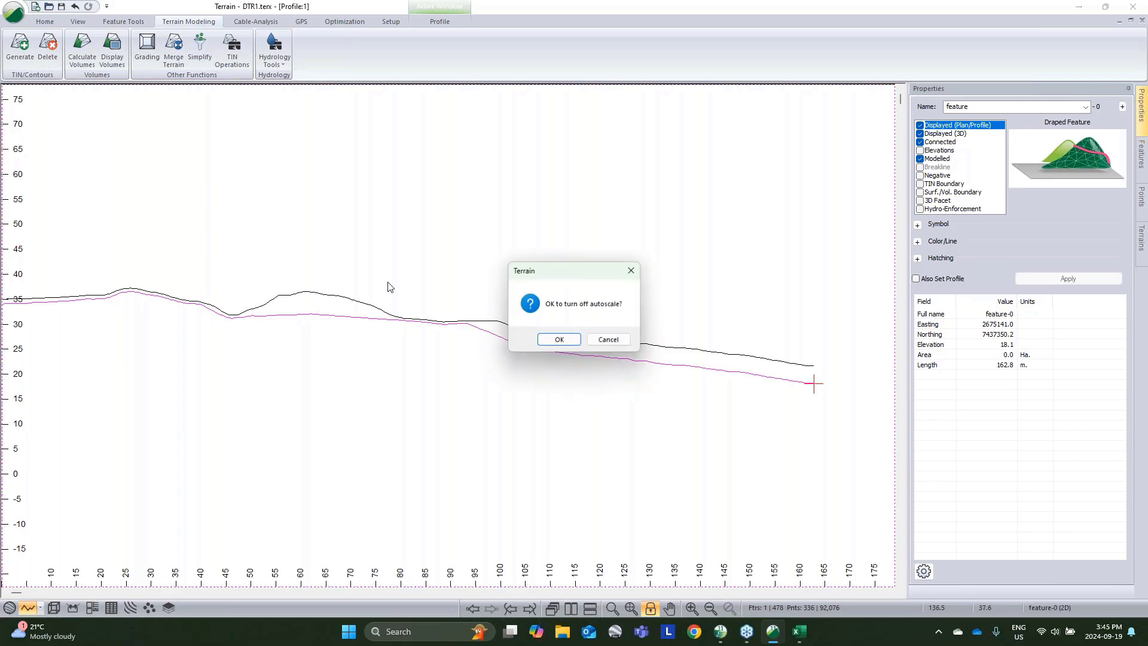
pyautogui.click(559, 339)
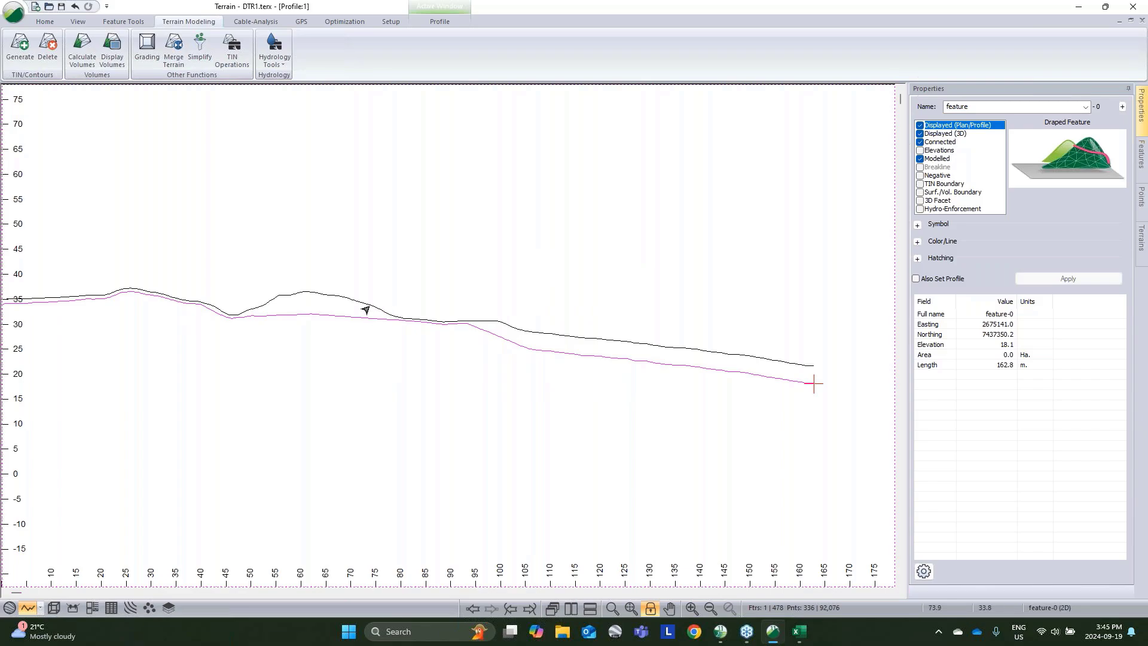
pyautogui.rightClick(74, 302)
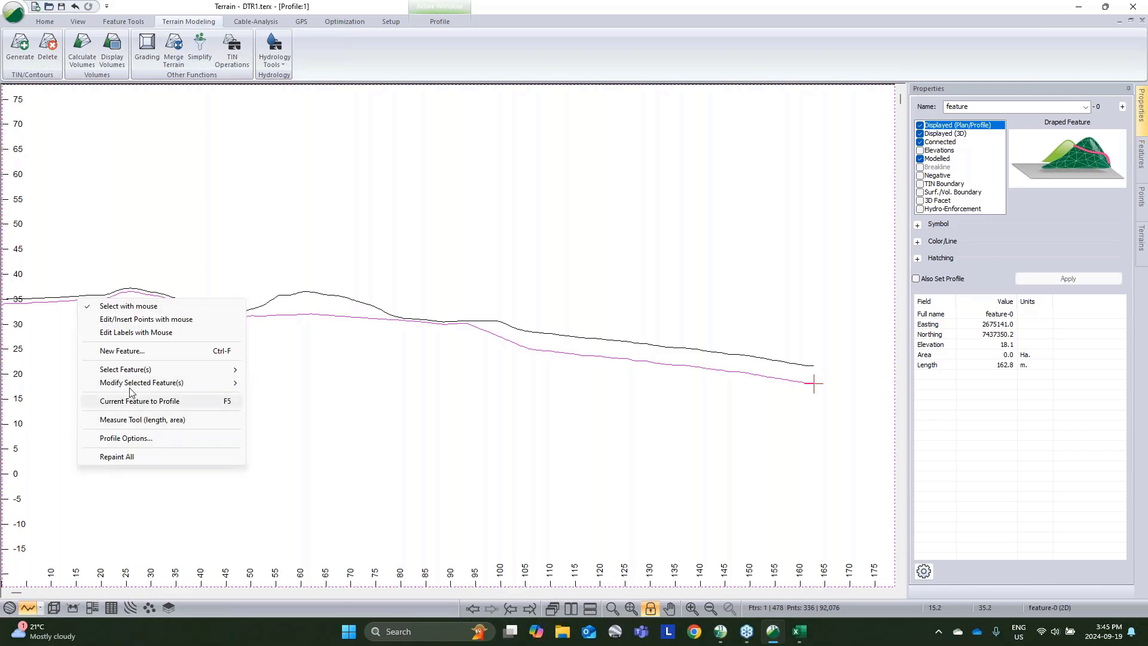
pyautogui.click(134, 419)
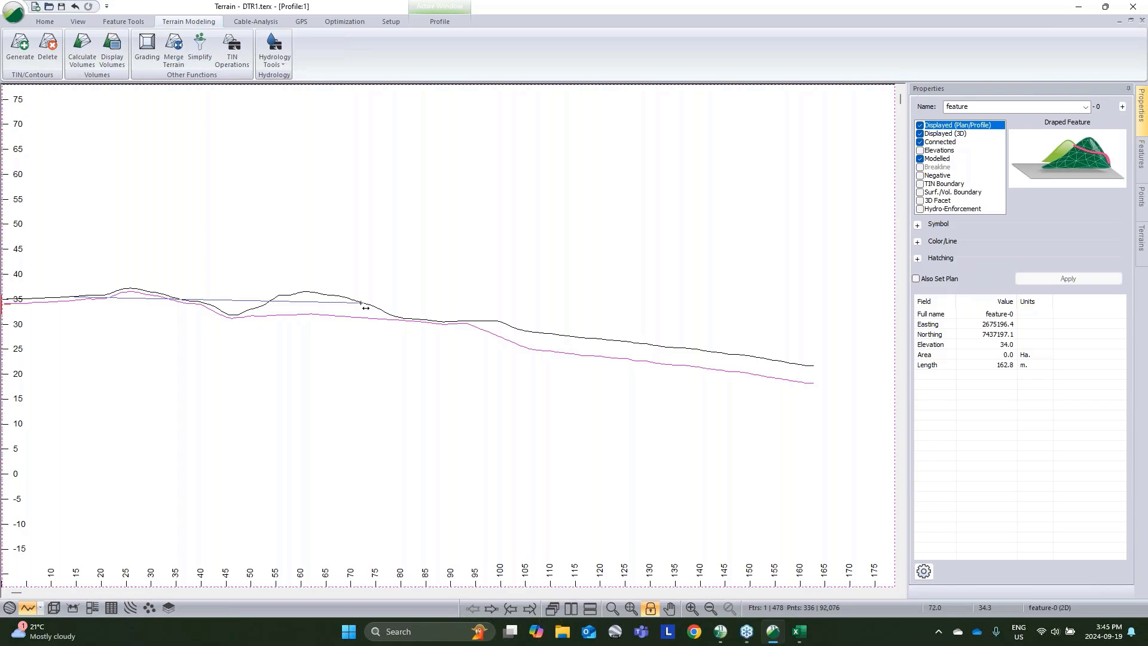
pyautogui.rightClick(365, 308)
# Step: Set the DTR1.terx window aside and open topo.terx from the Materials folder on the desktop
pyautogui.click(1080, 10)
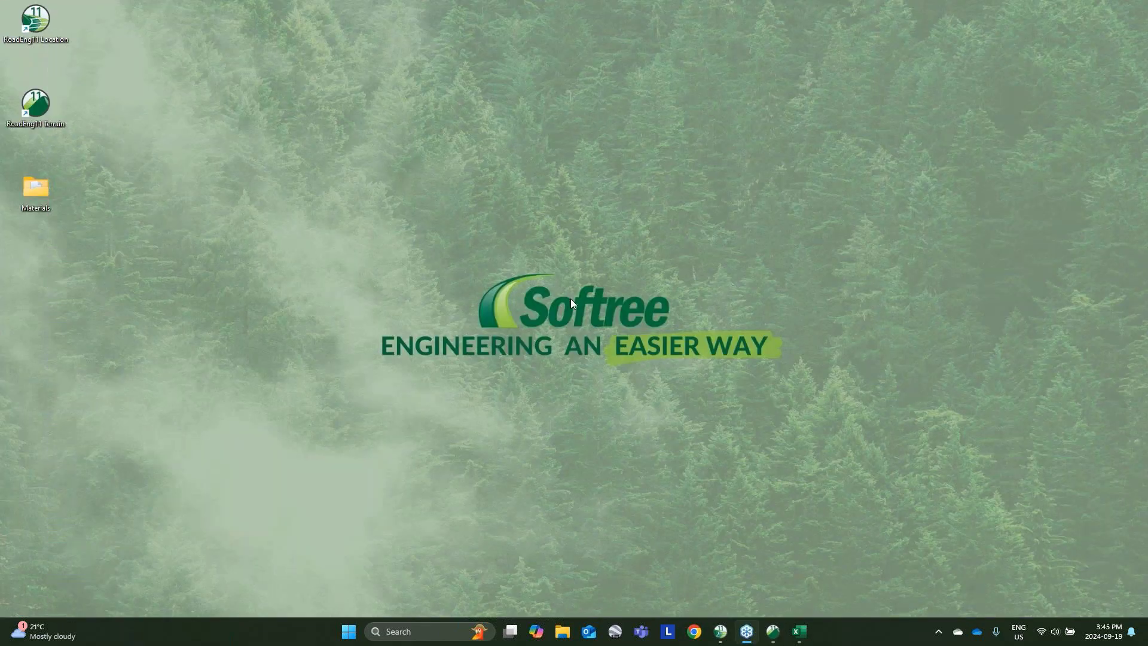
pyautogui.click(772, 637)
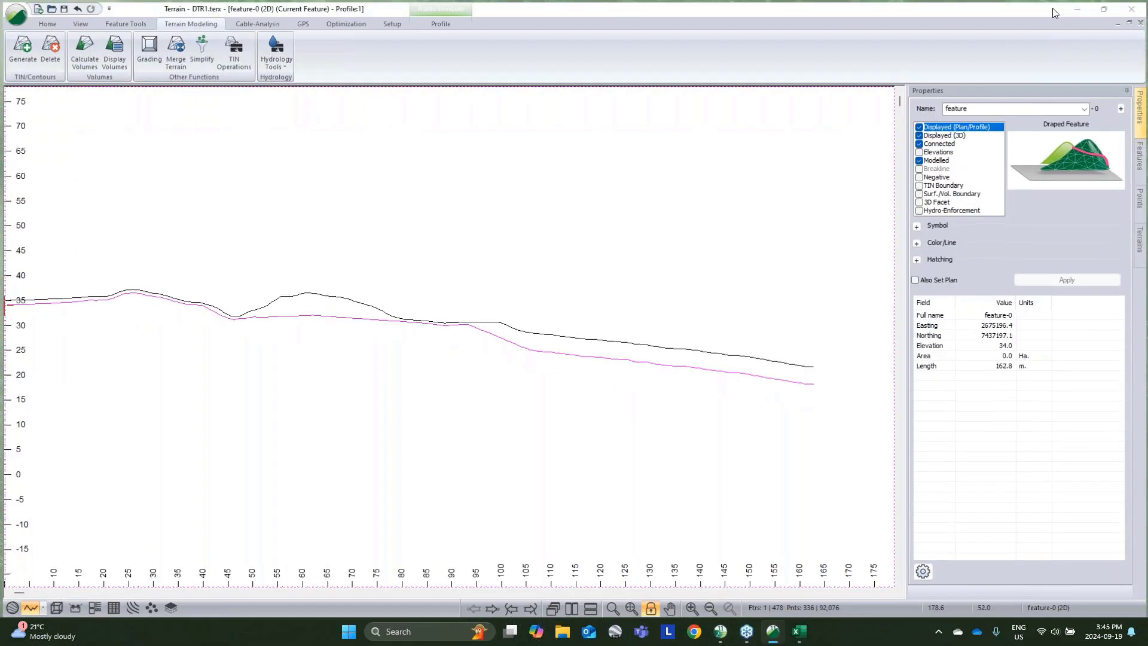
pyautogui.click(1081, 6)
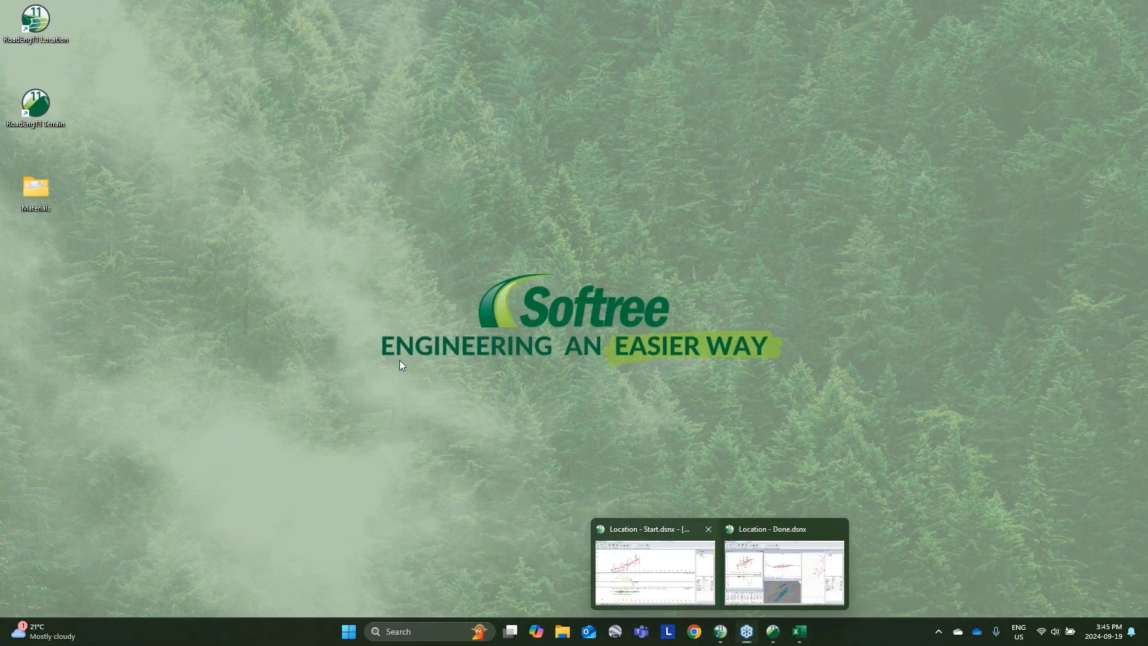
pyautogui.doubleClick(36, 188)
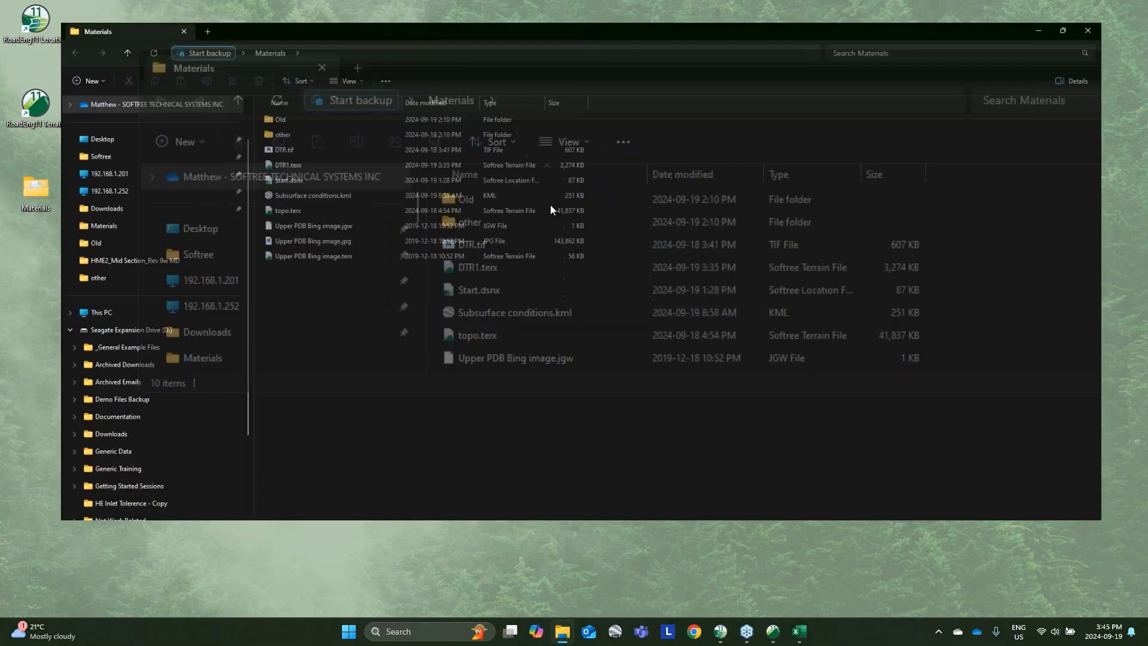
pyautogui.click(246, 203)
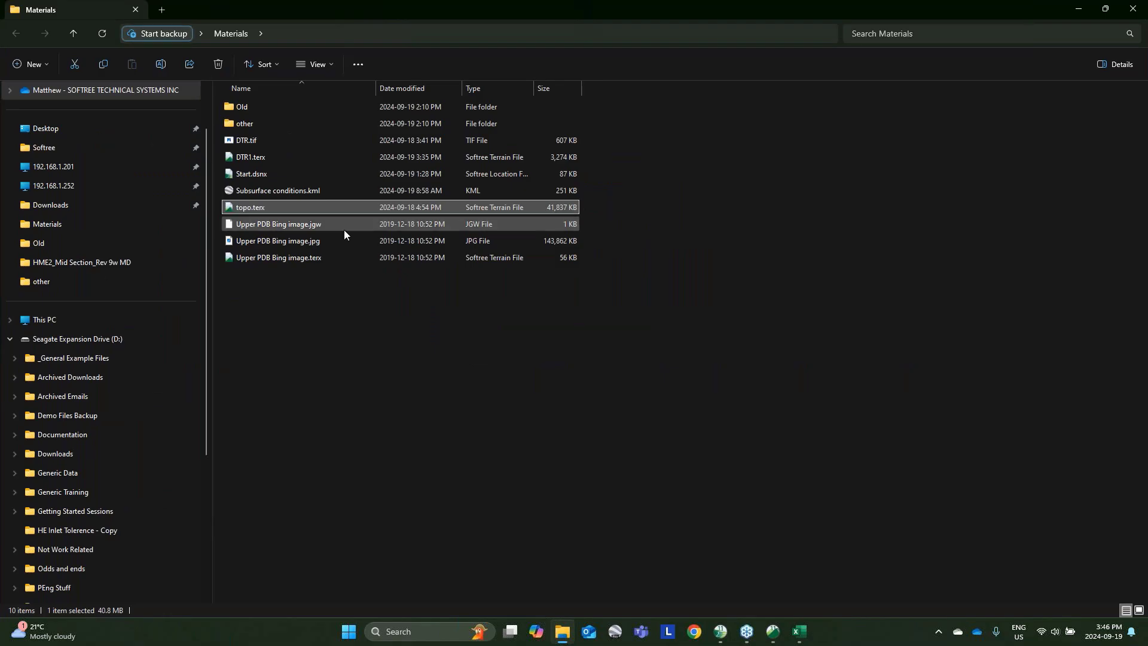
pyautogui.press('Return')
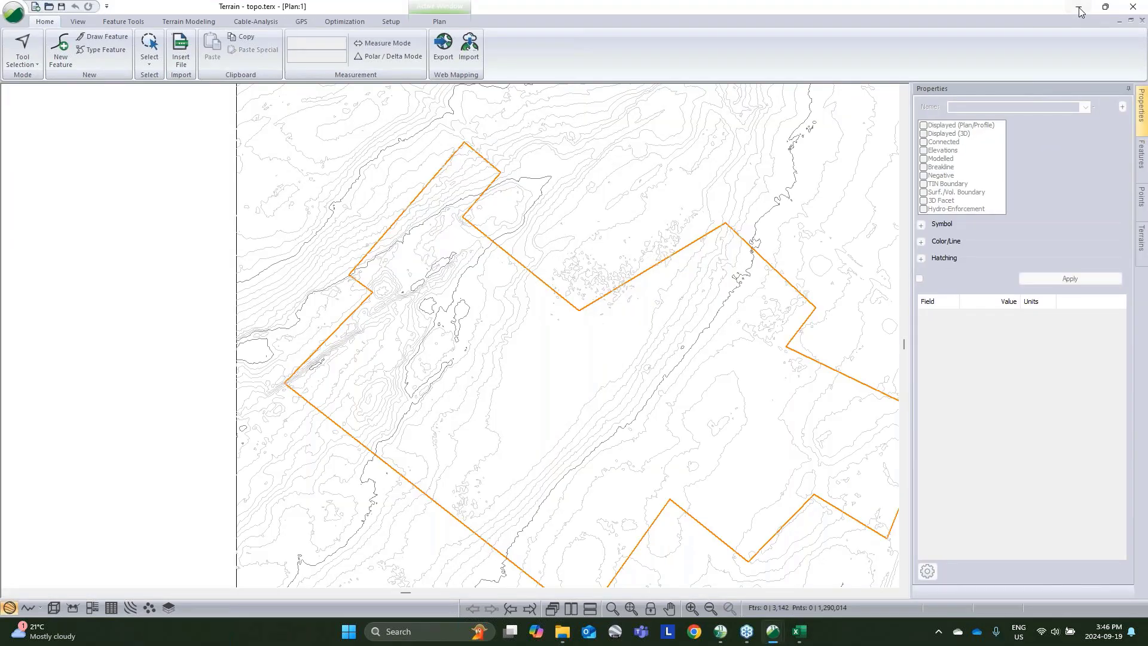
# Step: Start an additional empty Terrain session and return to the window with topo.terx
pyautogui.click(1132, 6)
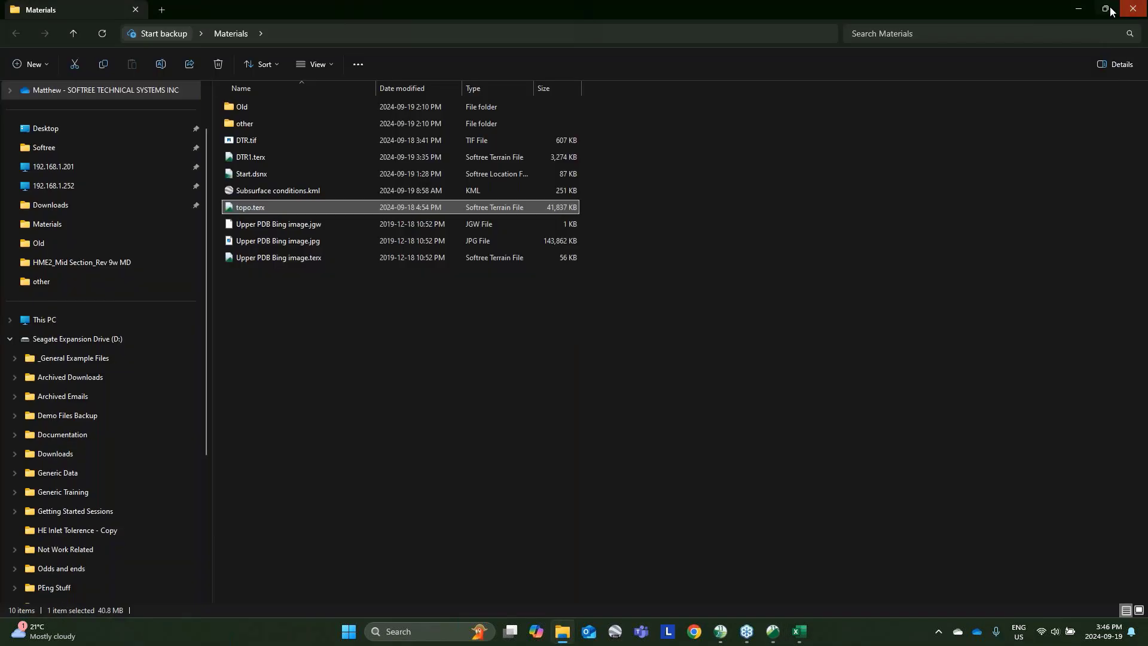
pyautogui.click(1078, 9)
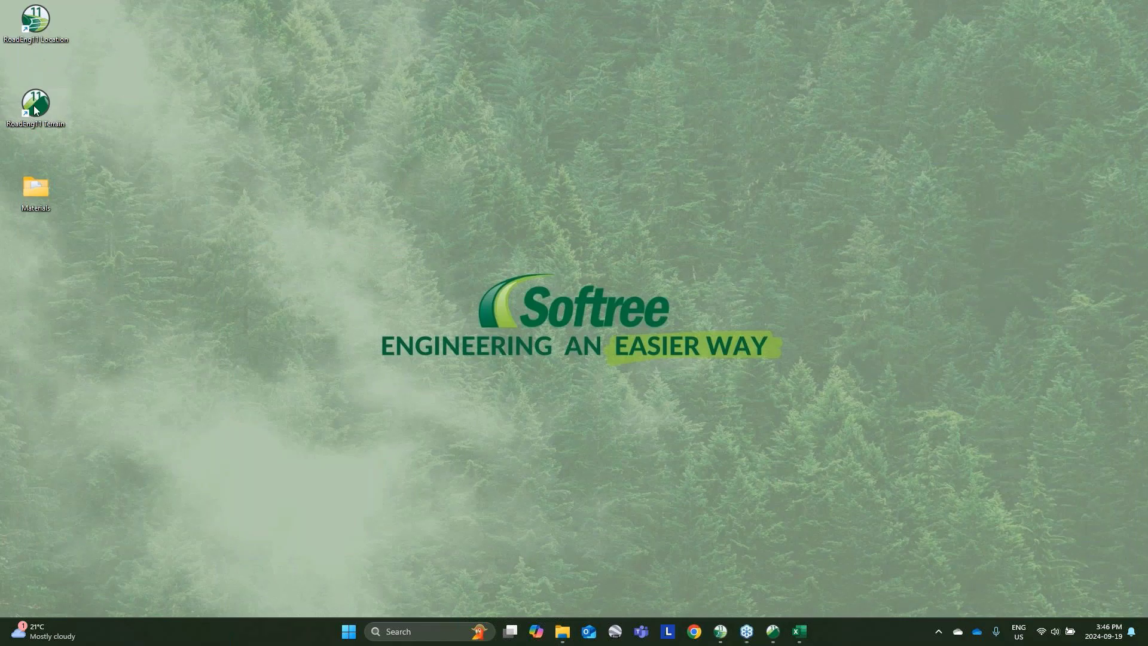
pyautogui.doubleClick(35, 106)
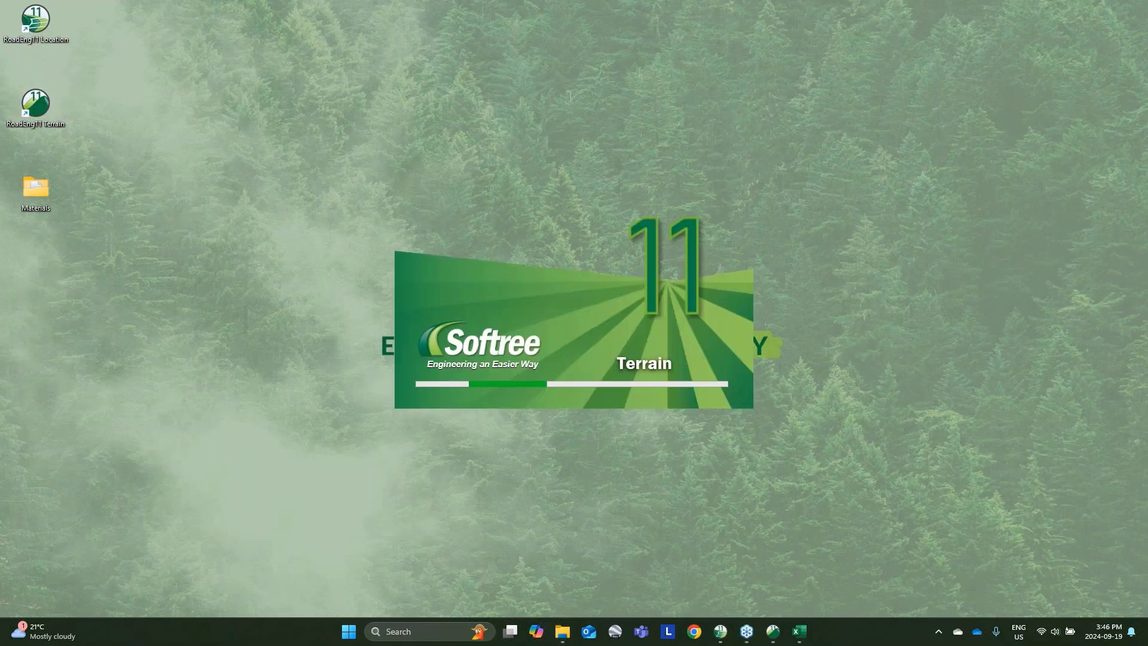
pyautogui.moveTo(773, 631)
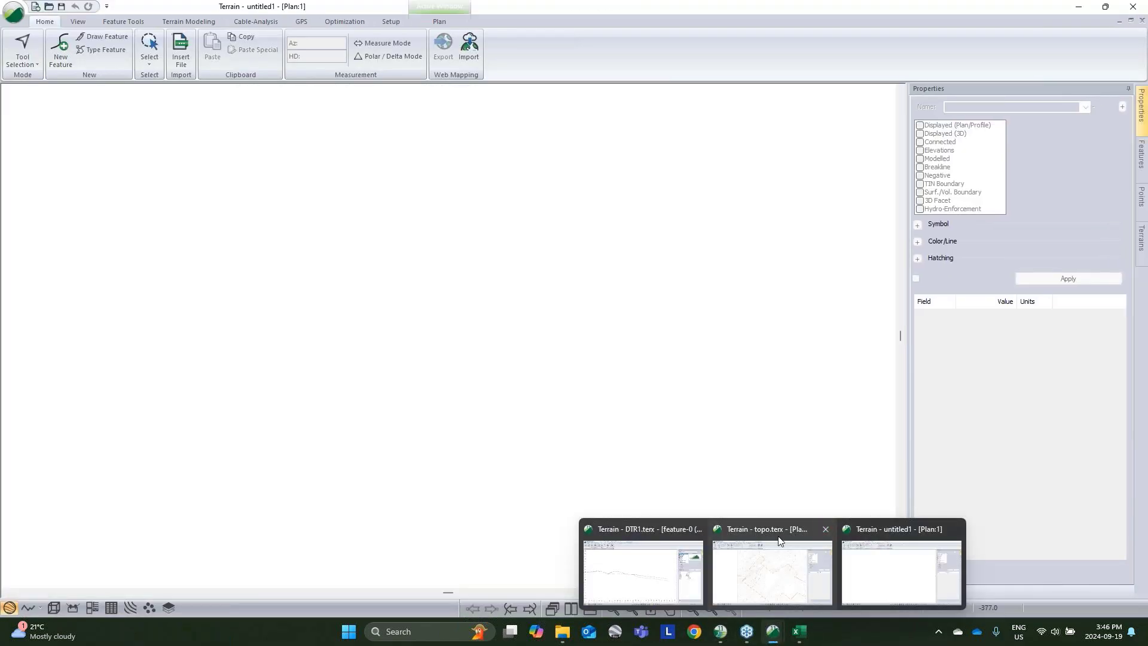
pyautogui.click(780, 541)
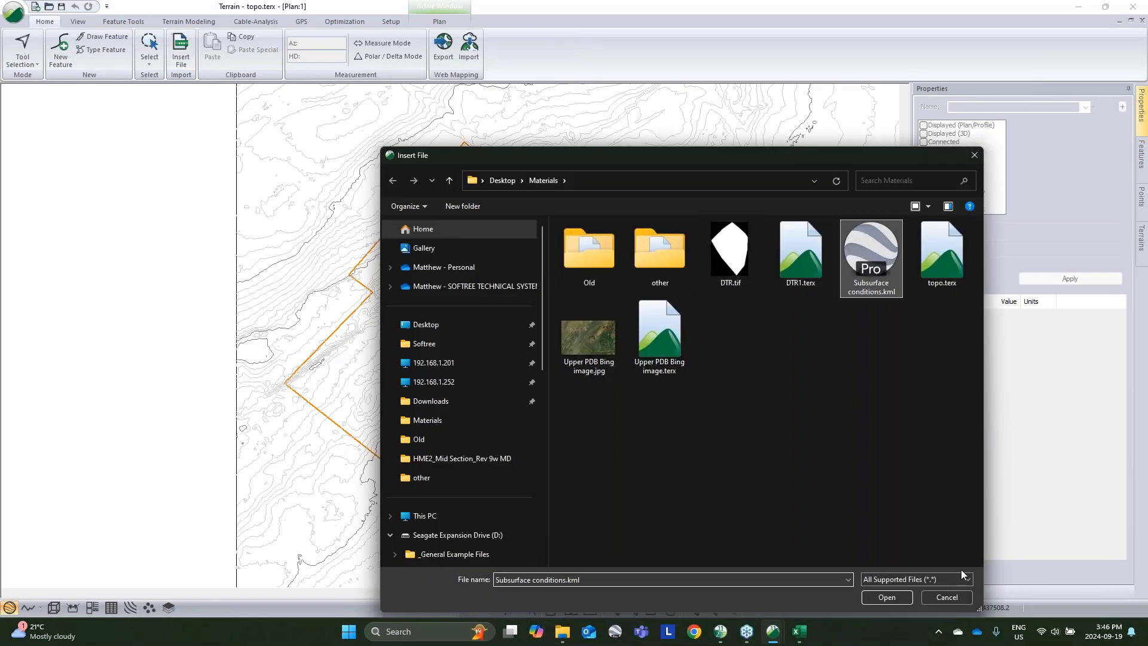
# Step: Insert Subsurface conditions.kml into topo.terx, keeping the projection conversion from Latitude / Longitude to NAD83(CSRS) / New Brunswick
pyautogui.click(886, 597)
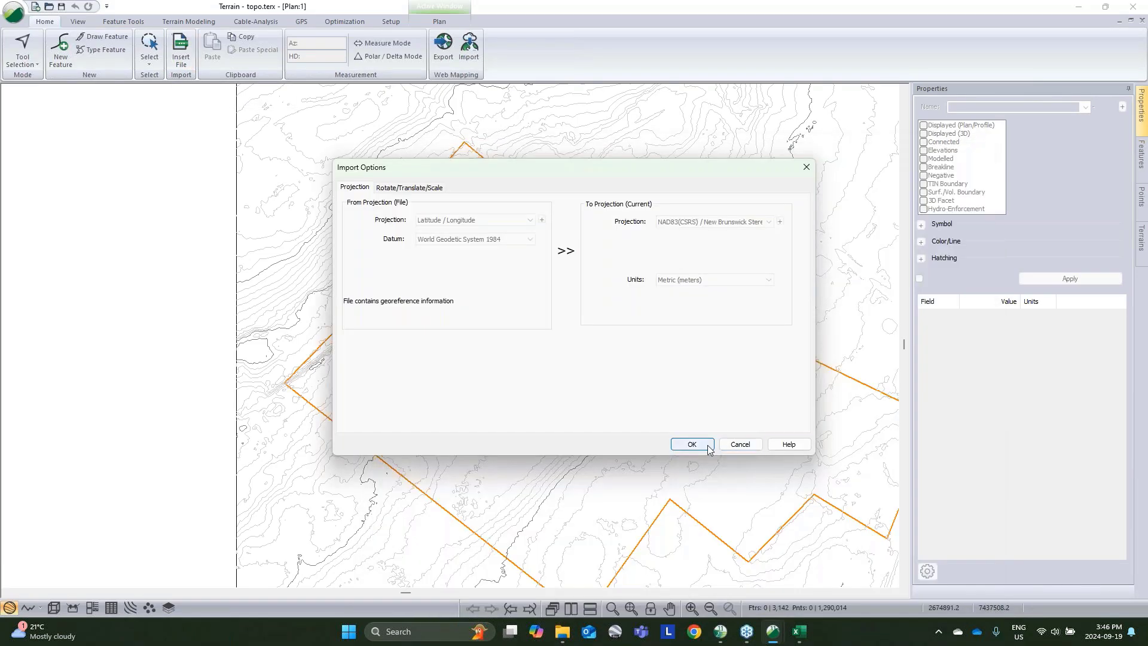
pyautogui.click(691, 444)
pyautogui.click(530, 345)
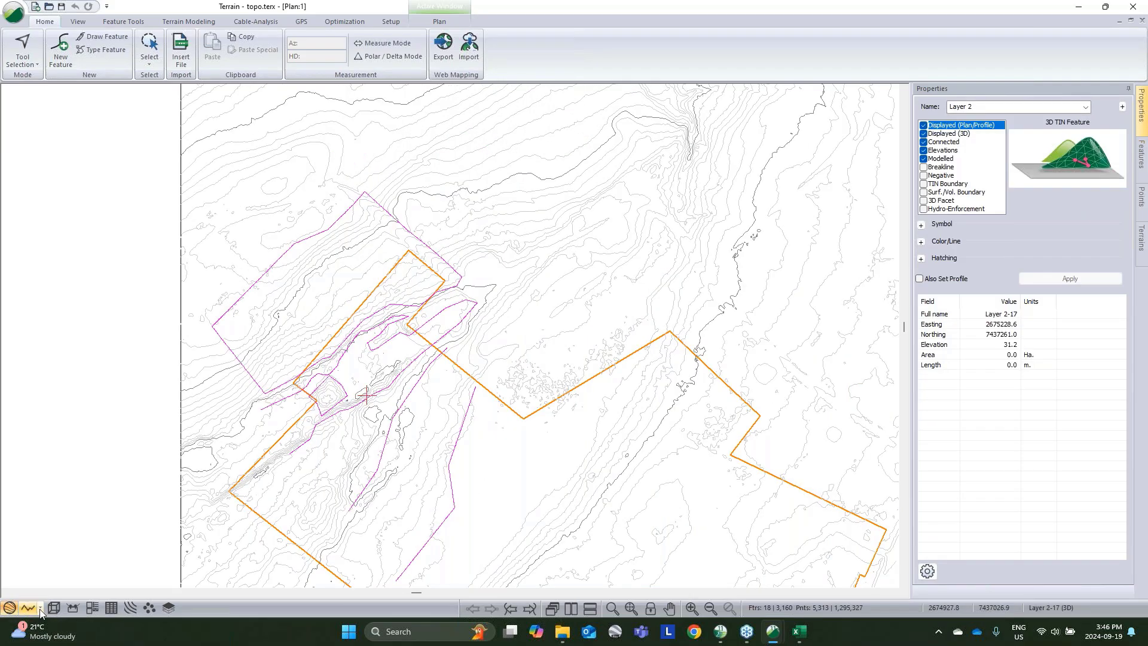
# Step: Drape the imported Layer 2 features on the terrain by turning off their Elevations property, and display them in 3D
pyautogui.click(923, 150)
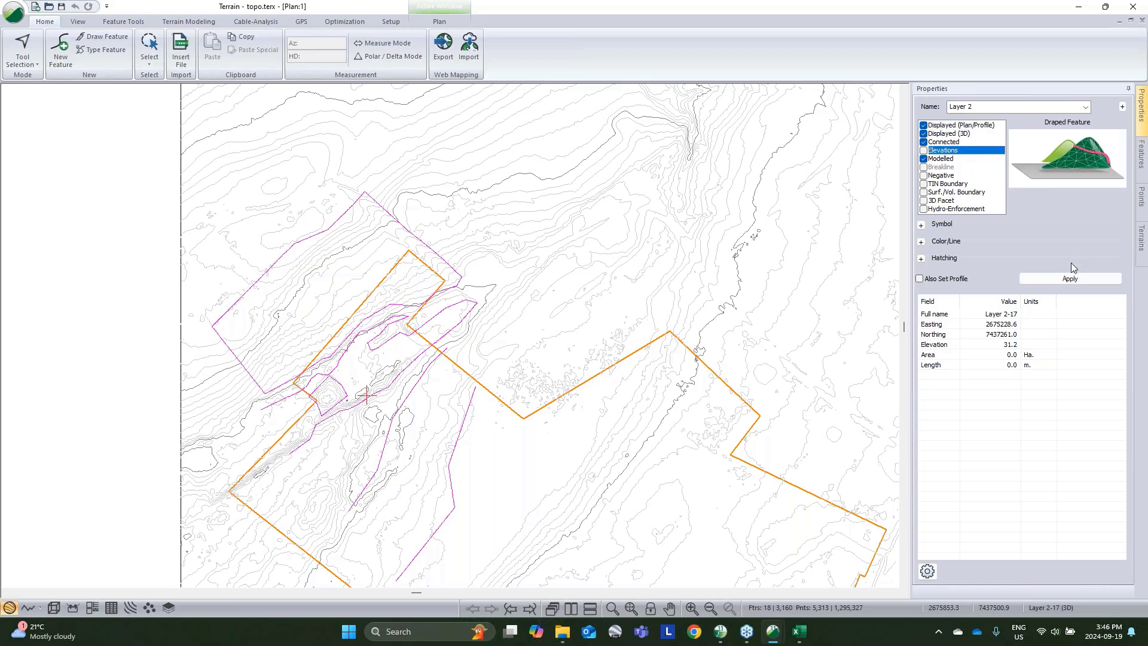
pyautogui.click(1069, 279)
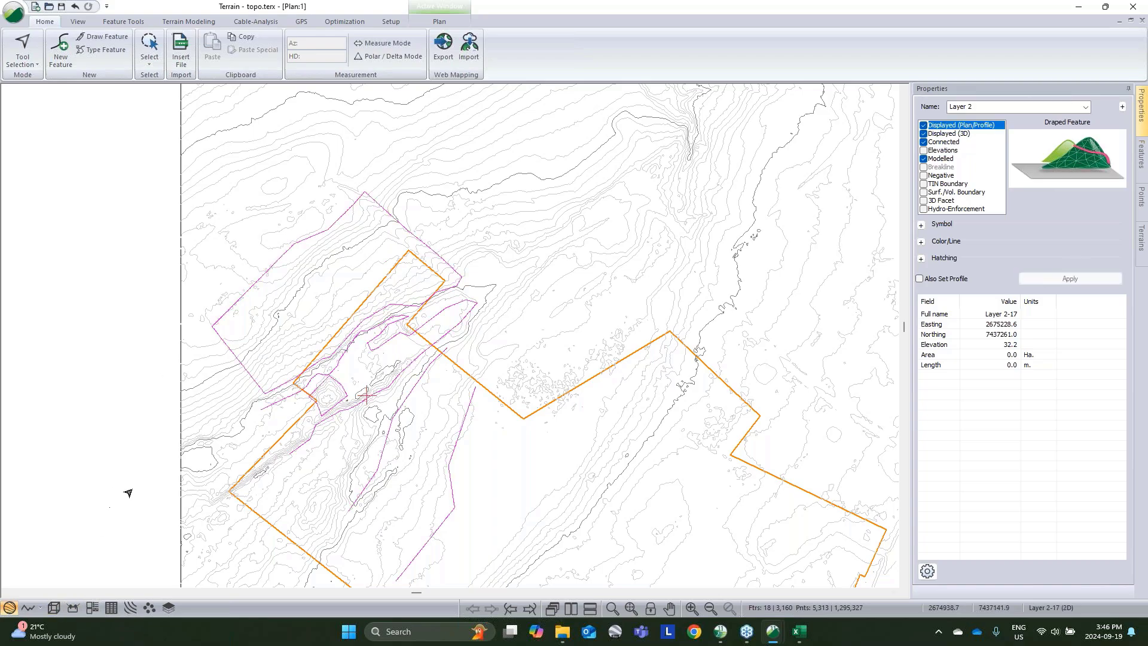
pyautogui.click(53, 607)
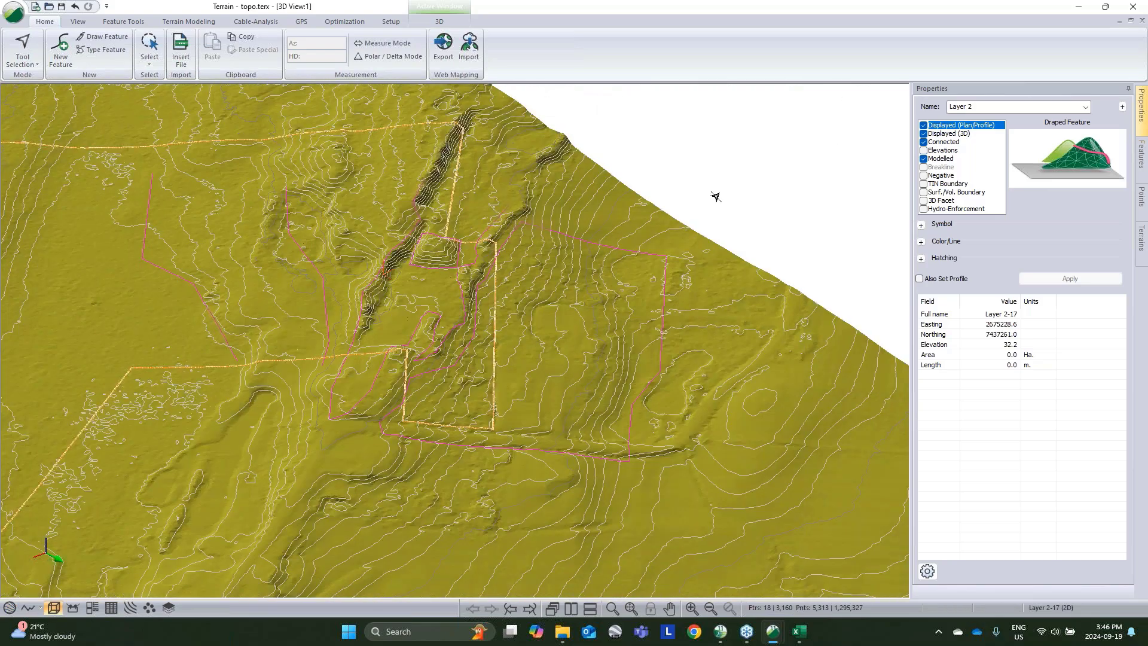
pyautogui.moveTo(715, 197); pyautogui.dragTo(468, 324)
pyautogui.scroll(2, 468, 324)
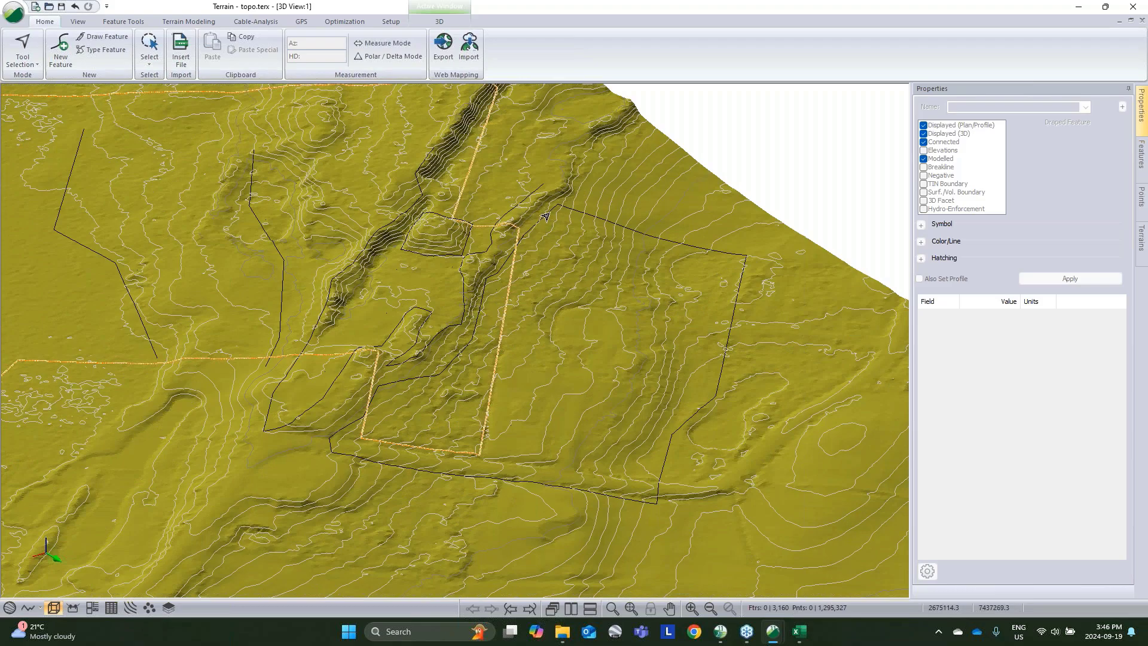
# Step: Examine how the draped Layer 2 zone boundaries follow the ridges and slopes of the terrain in the 3D view
pyautogui.click(560, 212)
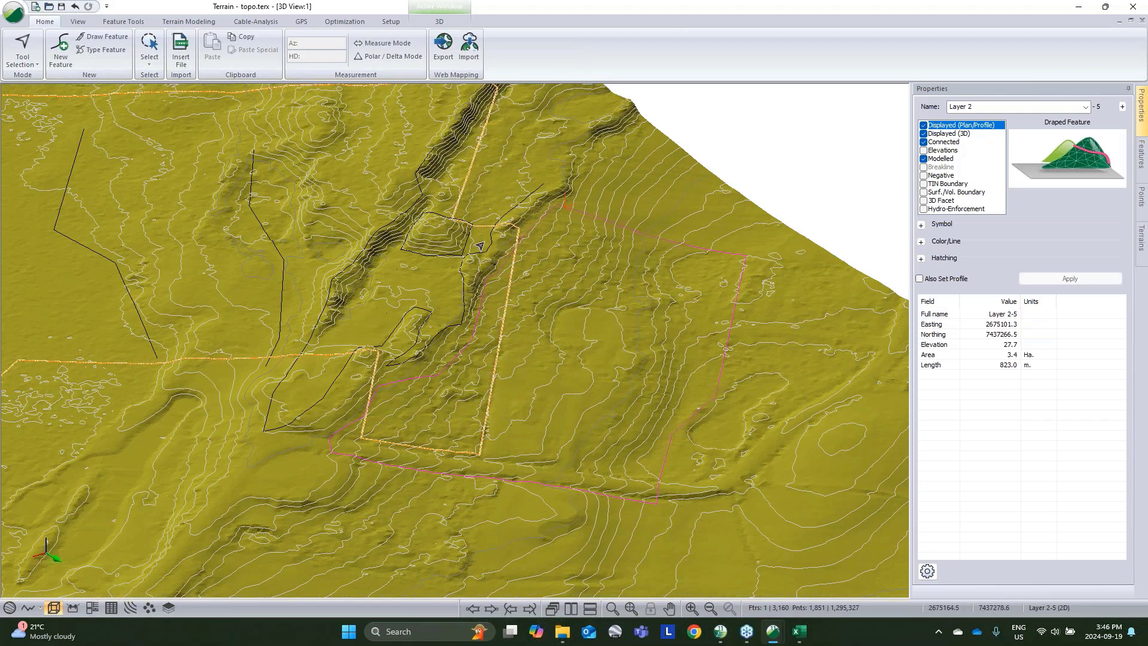
pyautogui.click(480, 247)
pyautogui.click(485, 247)
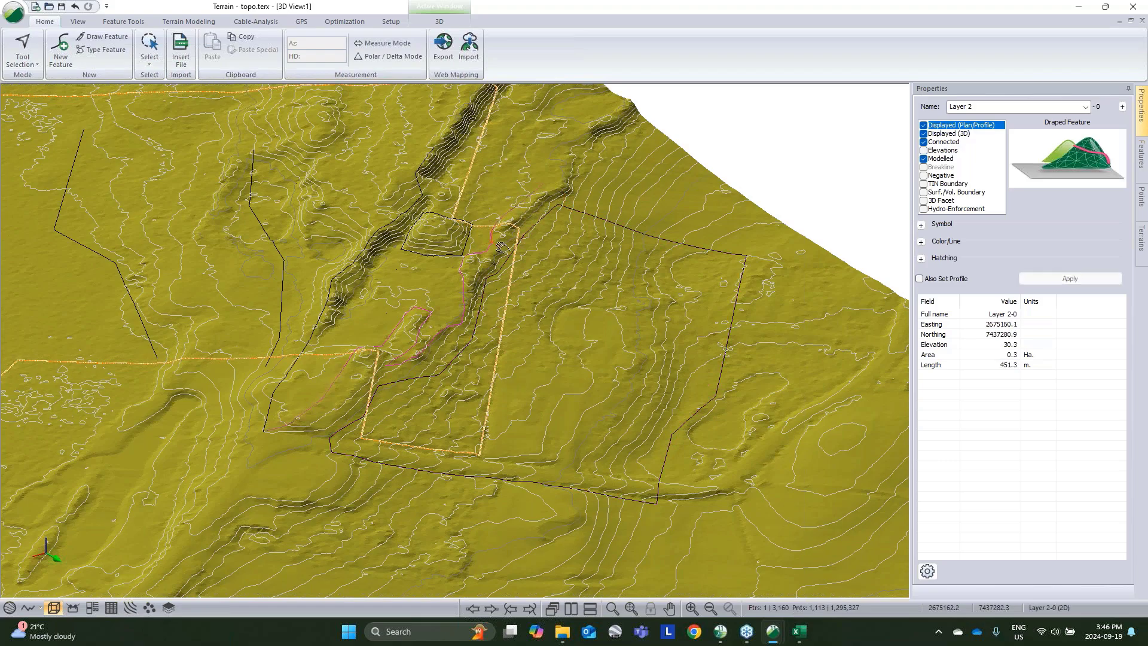
pyautogui.moveTo(501, 247); pyautogui.dragTo(515, 263, button='middle')
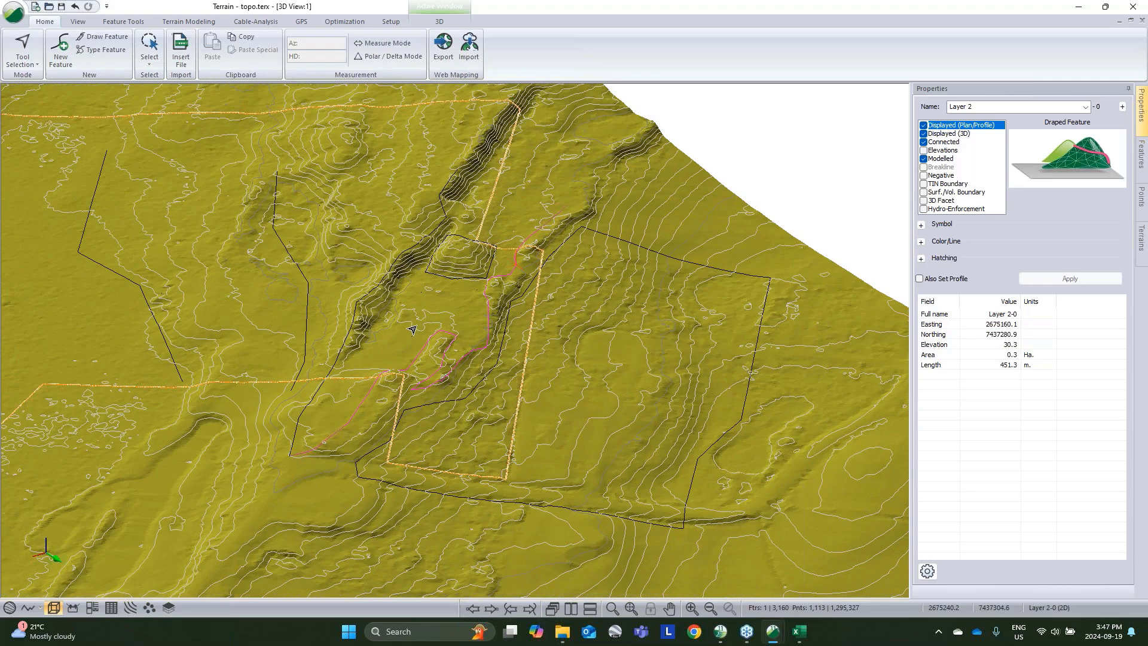
pyautogui.moveTo(419, 306)
pyautogui.moveTo(409, 263); pyautogui.dragTo(416, 292, button='middle')
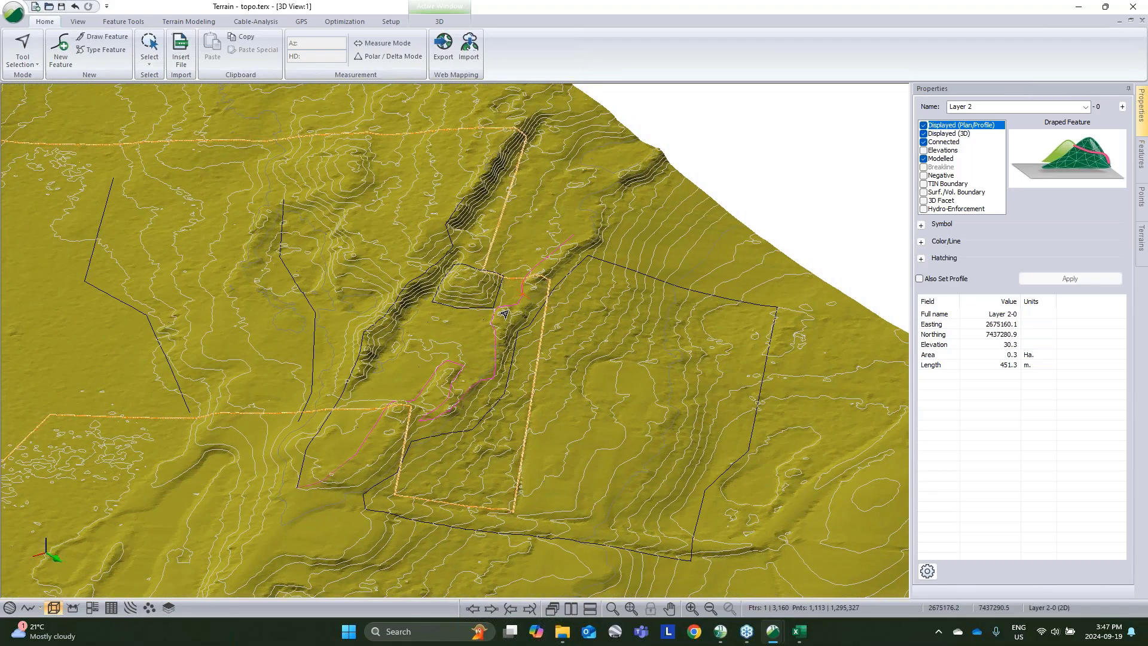
pyautogui.scroll(1, 503, 313)
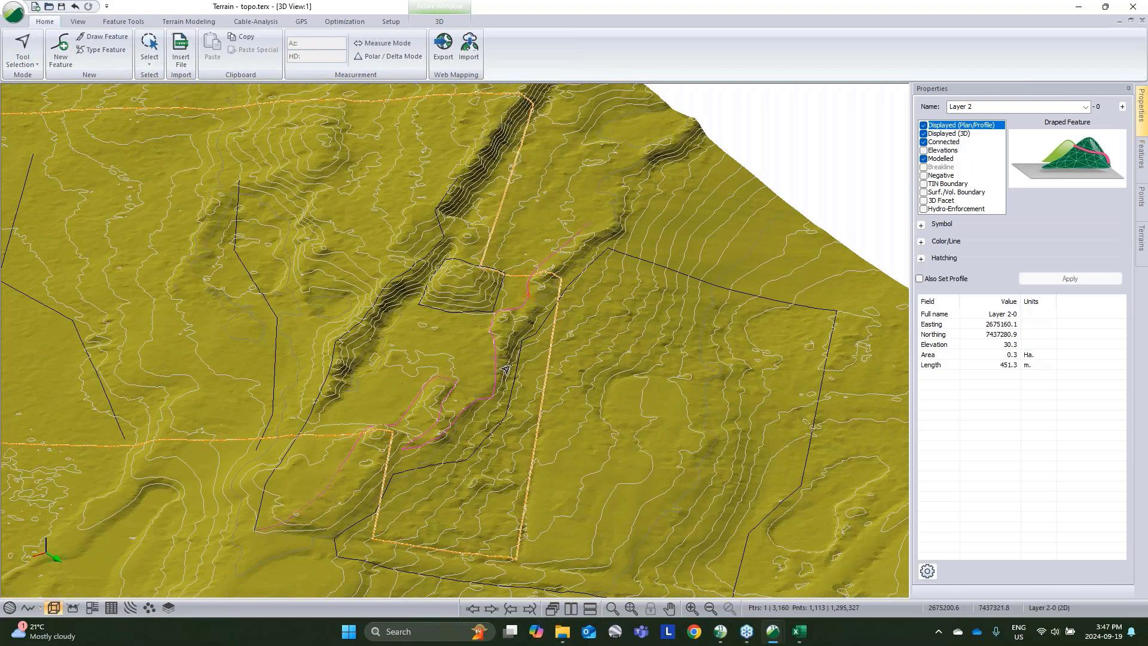
pyautogui.moveTo(512, 369)
pyautogui.moveTo(471, 299); pyautogui.dragTo(381, 282, button='middle')
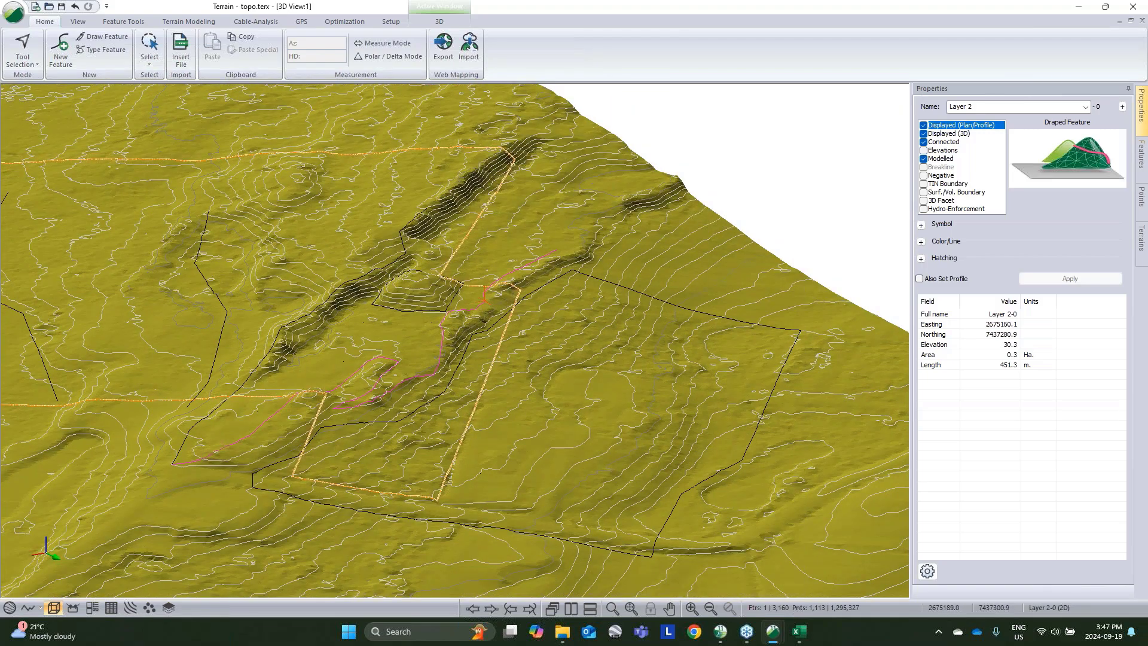
pyautogui.moveTo(464, 332)
pyautogui.moveTo(459, 317); pyautogui.dragTo(490, 383, button='middle')
pyautogui.moveTo(490, 383); pyautogui.dragTo(455, 317)
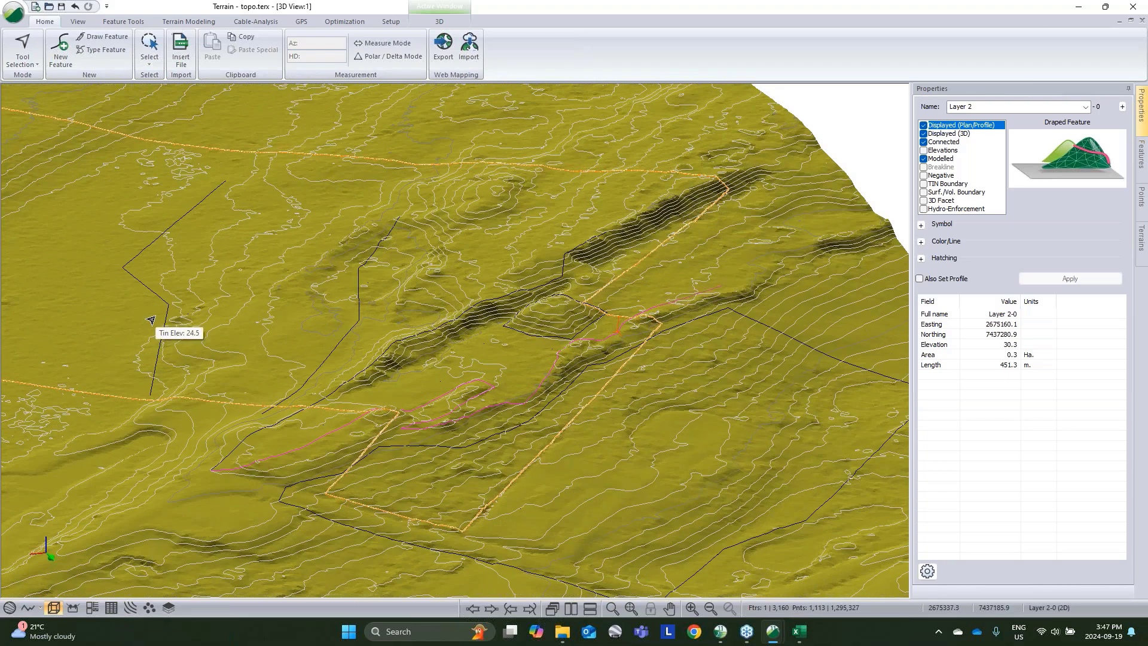
# Step: Select the six draped Layer 2 boundary features in the 3D view and copy them
pyautogui.click(166, 311)
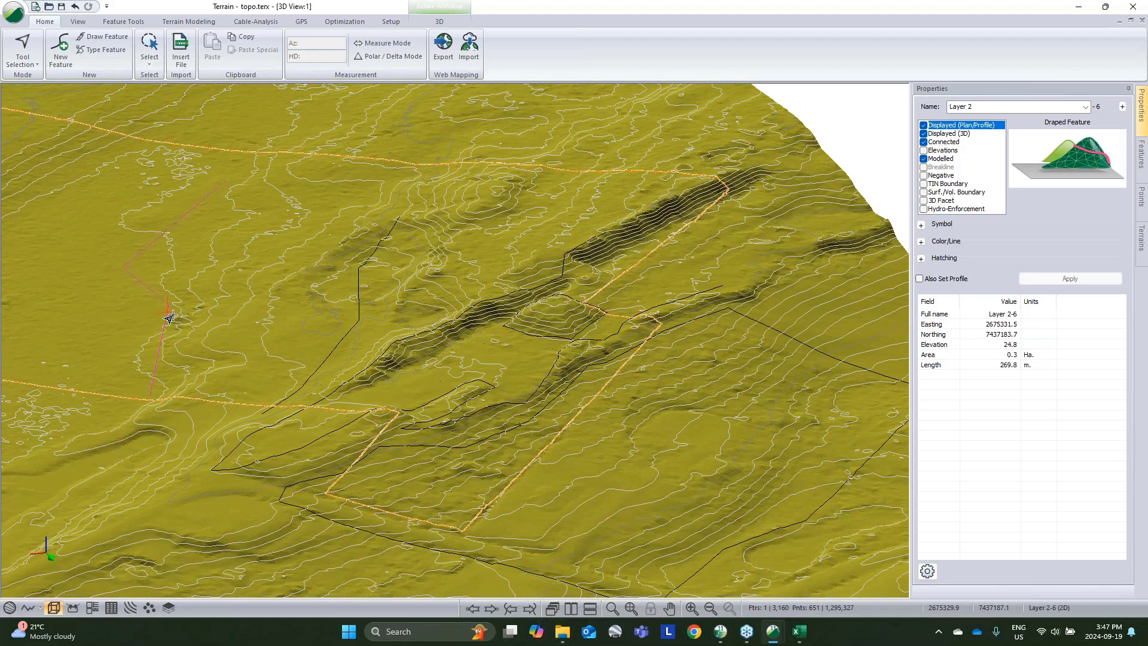
pyautogui.click(333, 351)
pyautogui.click(507, 336)
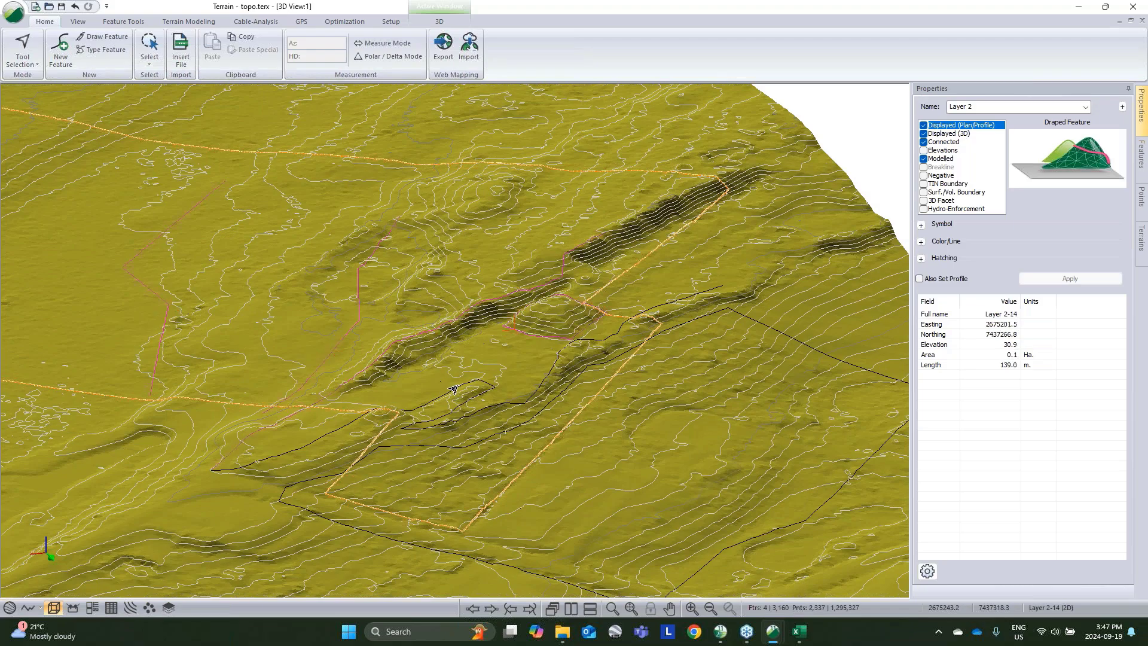
pyautogui.click(452, 385)
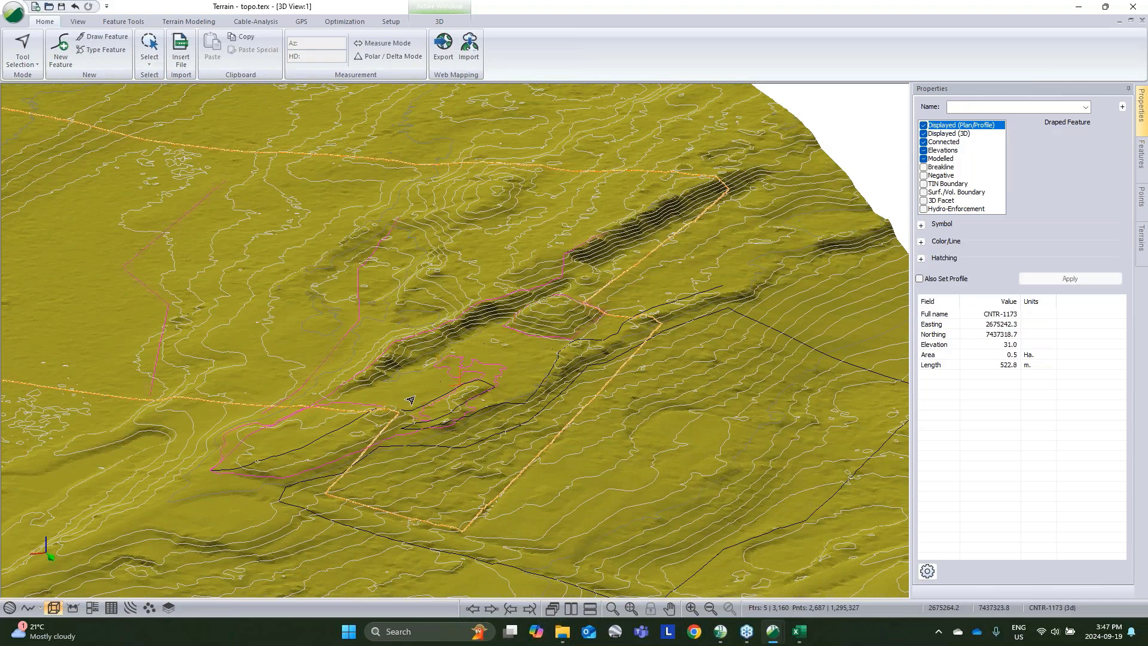
pyautogui.click(483, 387)
pyautogui.click(482, 387)
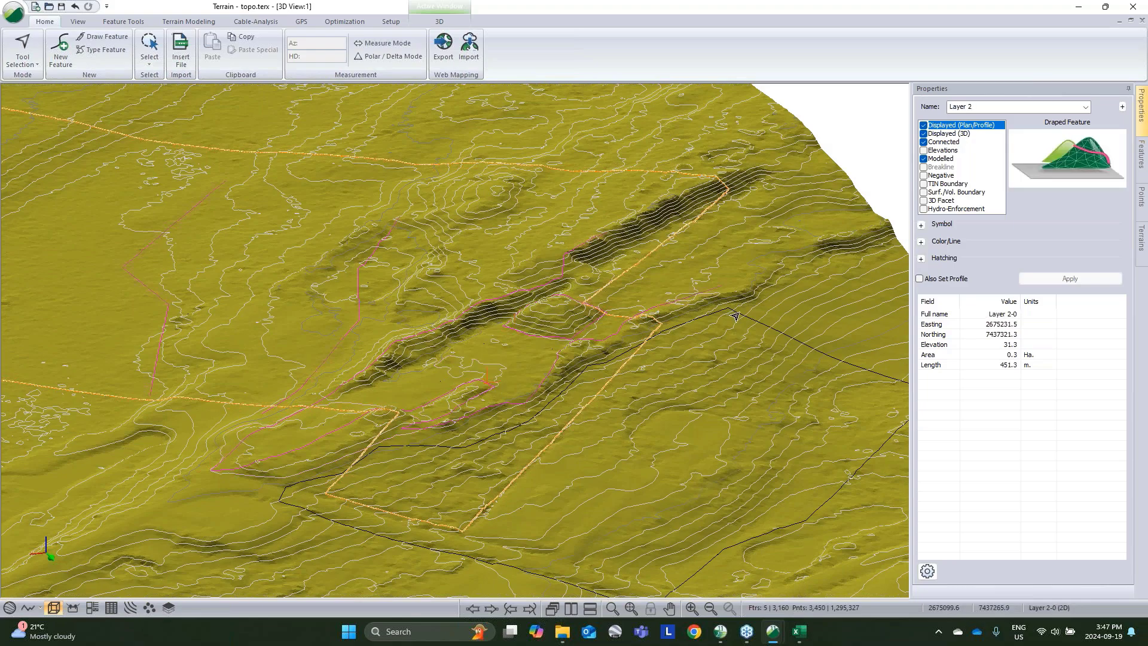
pyautogui.click(738, 312)
pyautogui.rightClick(738, 312)
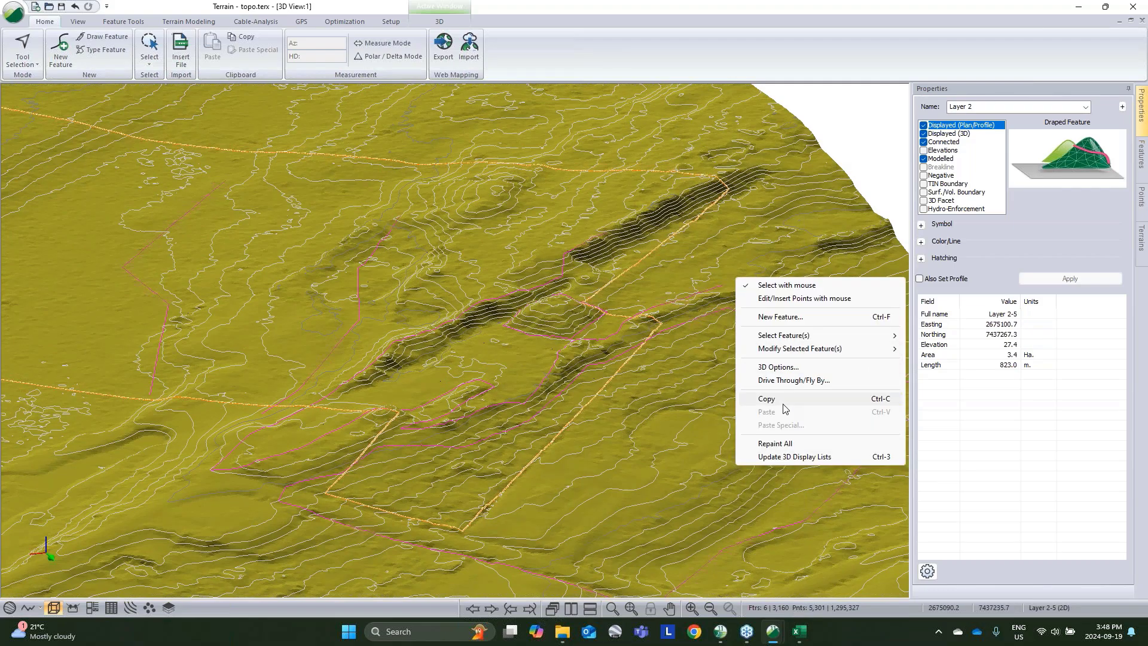
pyautogui.click(762, 398)
# Step: Switch to the empty untitled1 terrain and paste the copied Layer 2 features into its plan view
pyautogui.moveTo(772, 631)
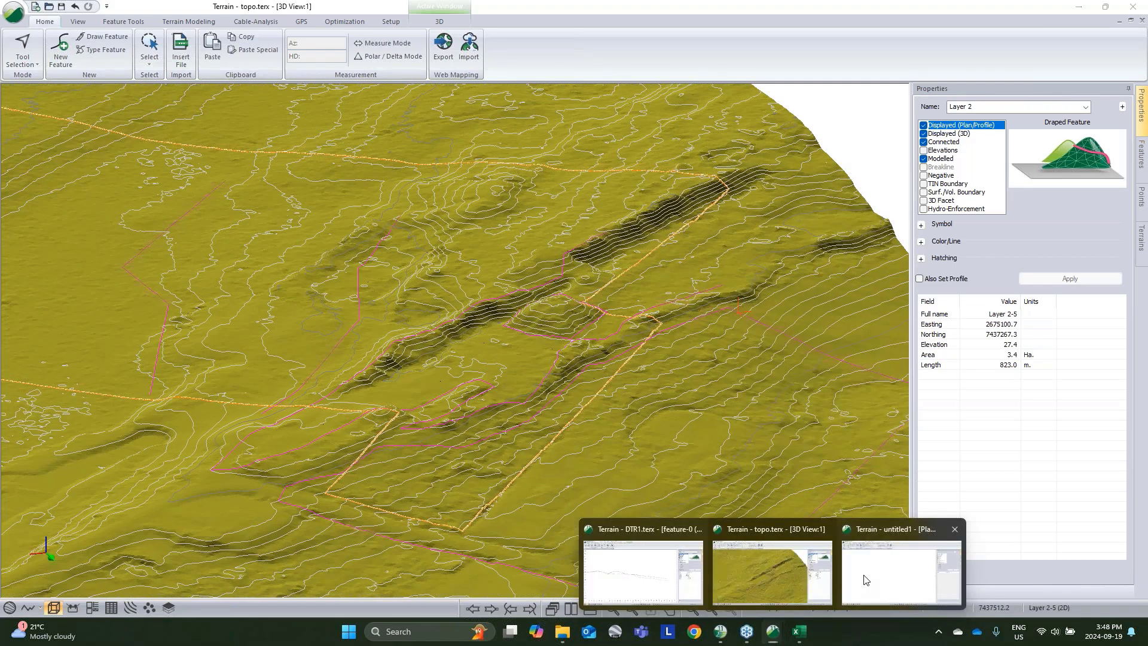
pyautogui.click(896, 561)
pyautogui.rightClick(569, 229)
pyautogui.click(620, 381)
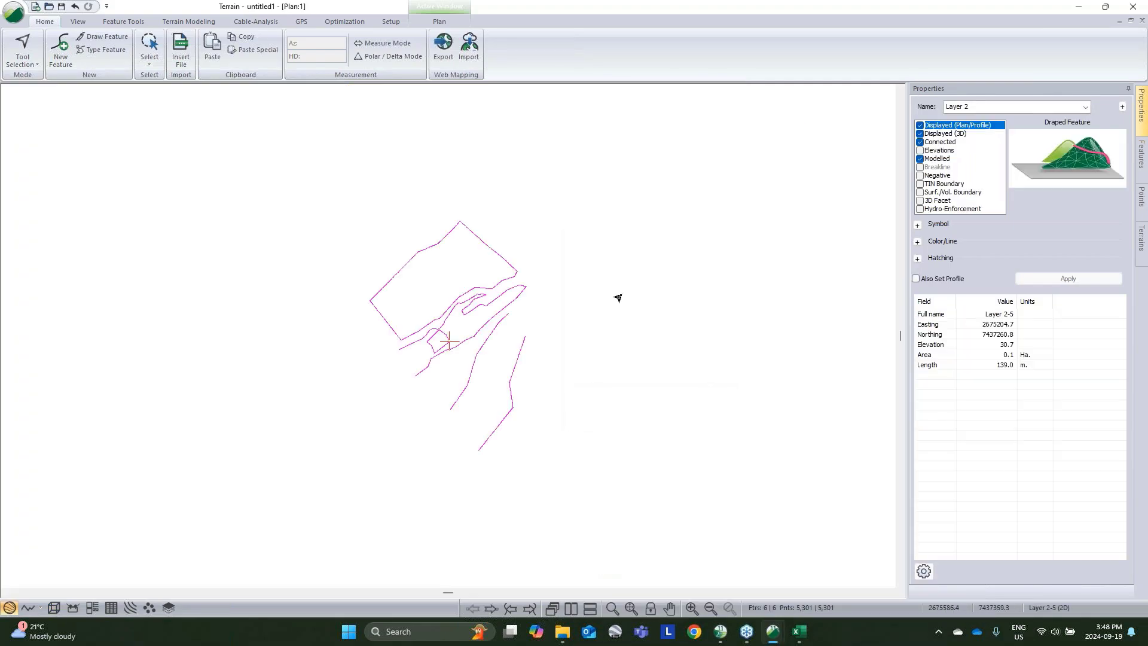
# Step: Try to assign a Z value of 3.5 to the large closed Layer 2 outline
pyautogui.click(457, 297)
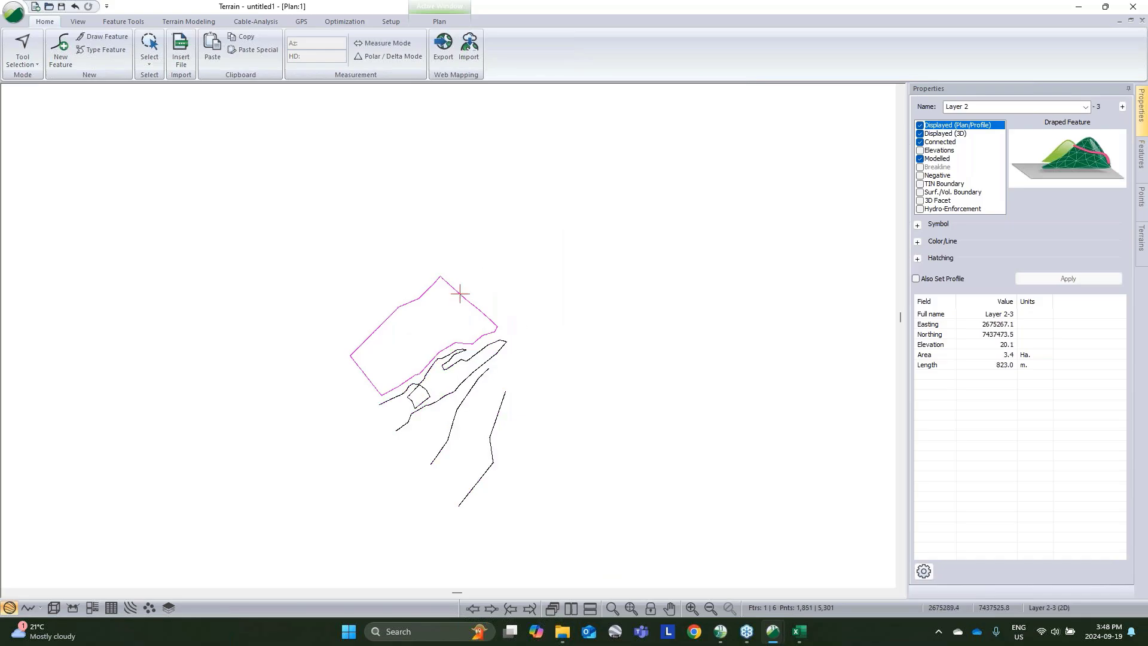
pyautogui.click(122, 22)
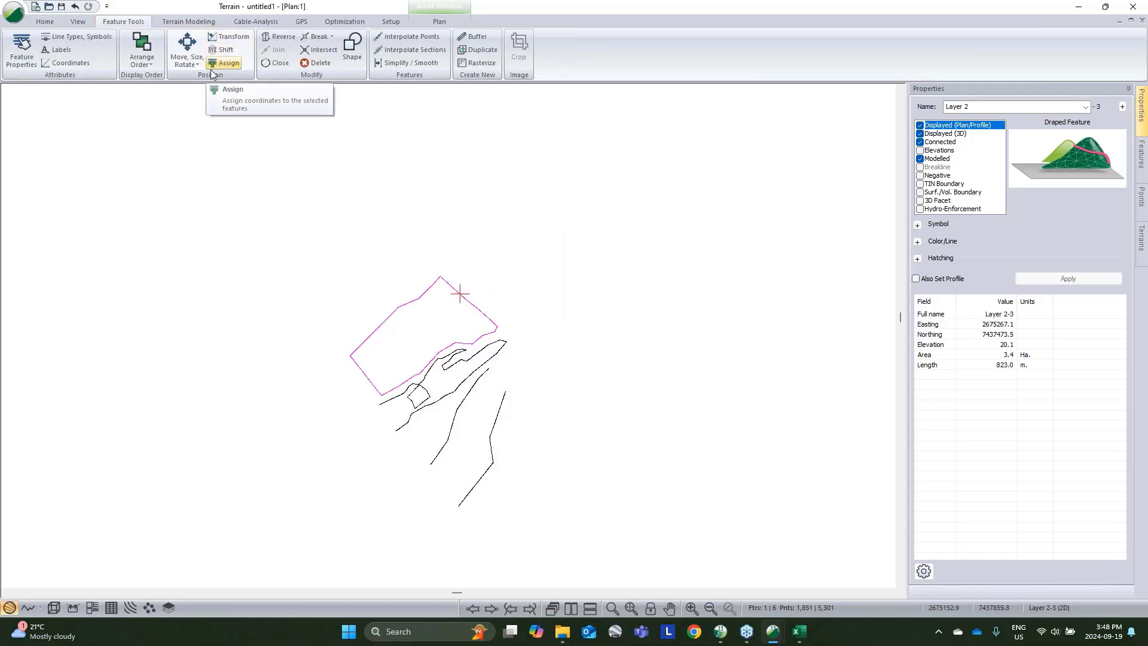
pyautogui.click(227, 64)
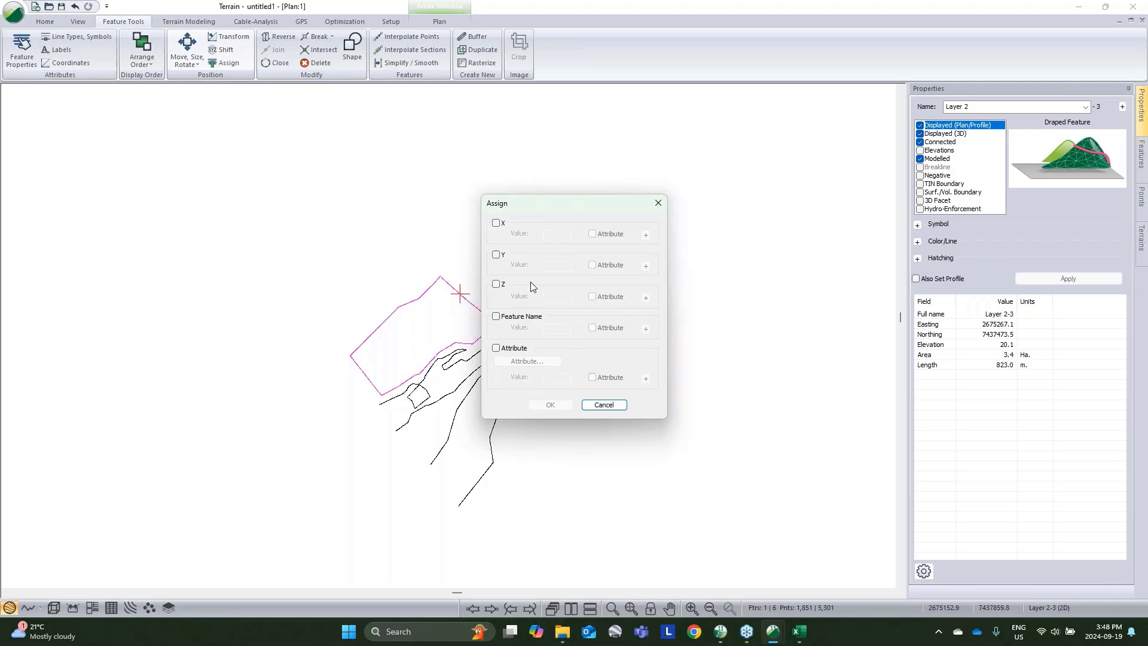
pyautogui.click(496, 284)
pyautogui.click(560, 301)
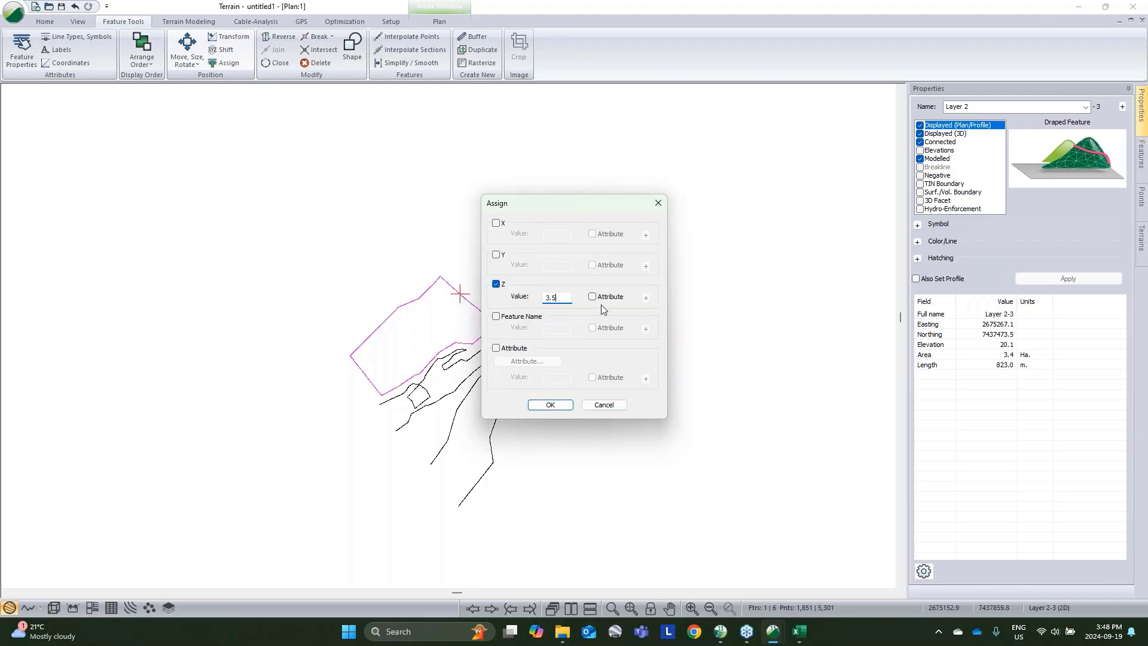
pyautogui.click(550, 405)
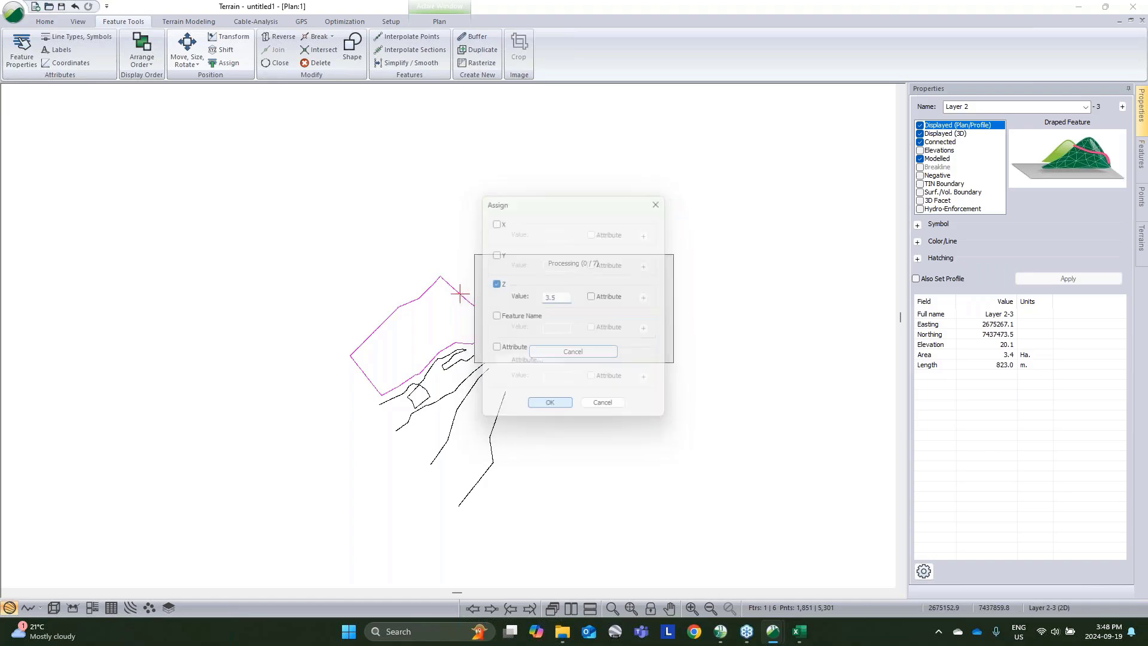
pyautogui.click(653, 338)
# Step: Enable the Elevations and Breakline properties for all the pasted Layer 2 features
pyautogui.moveTo(607, 503); pyautogui.dragTo(287, 261)
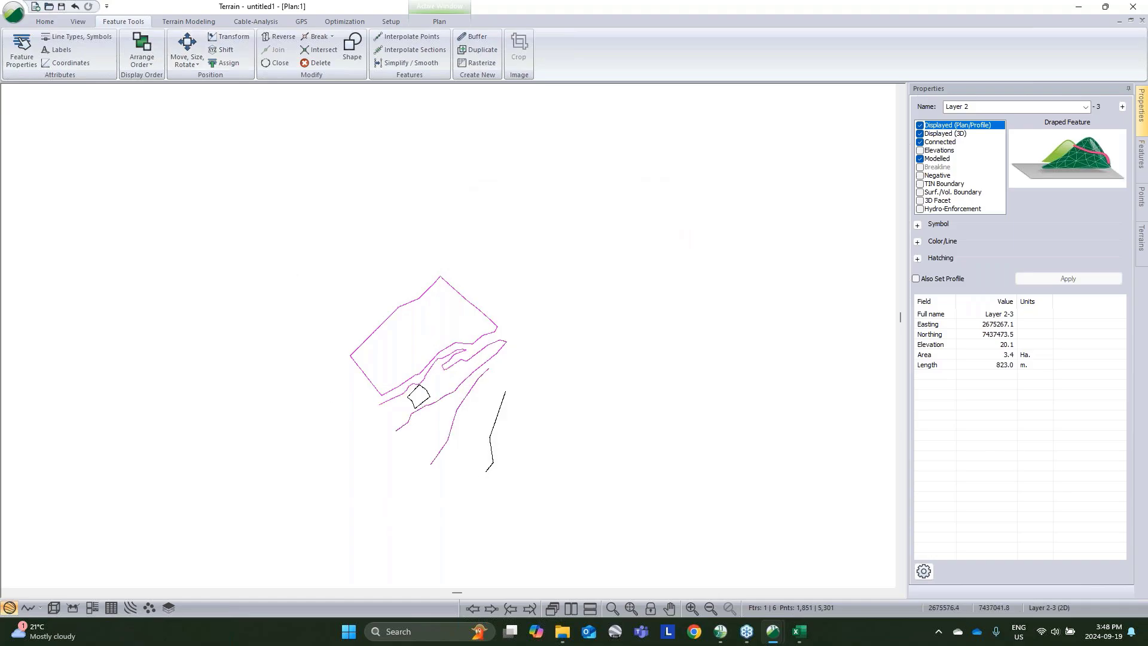
pyautogui.click(920, 150)
pyautogui.click(920, 167)
pyautogui.click(1062, 279)
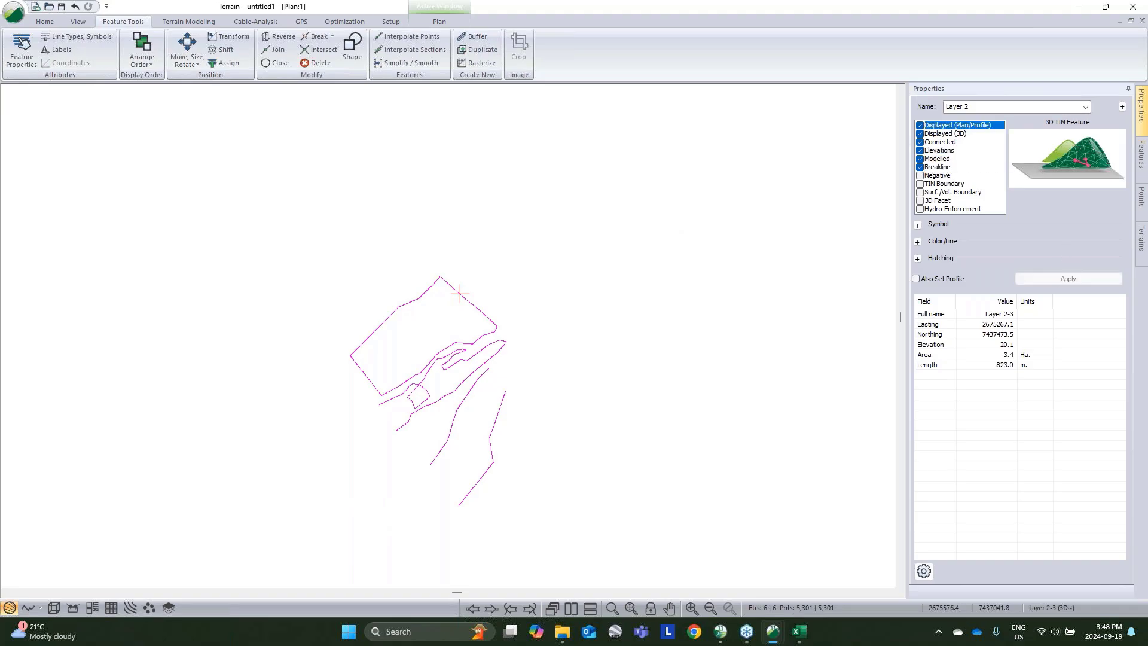
# Step: Assign a constant Z value to the large closed Layer 2 outline
pyautogui.click(478, 309)
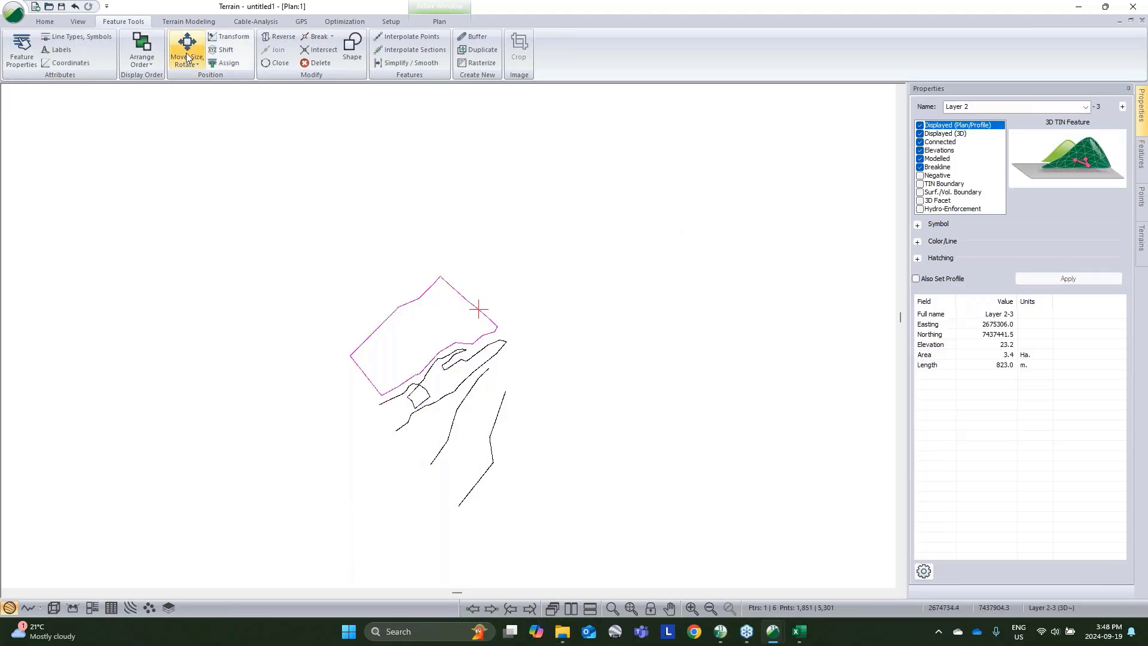
pyautogui.click(222, 62)
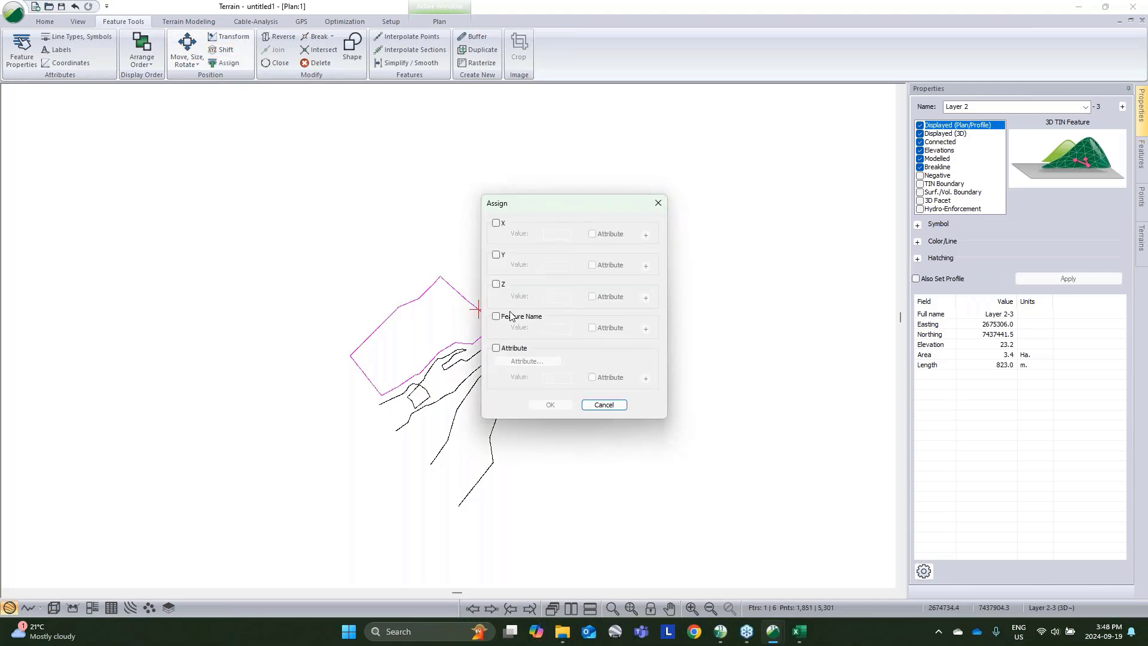
pyautogui.click(495, 283)
pyautogui.click(565, 296)
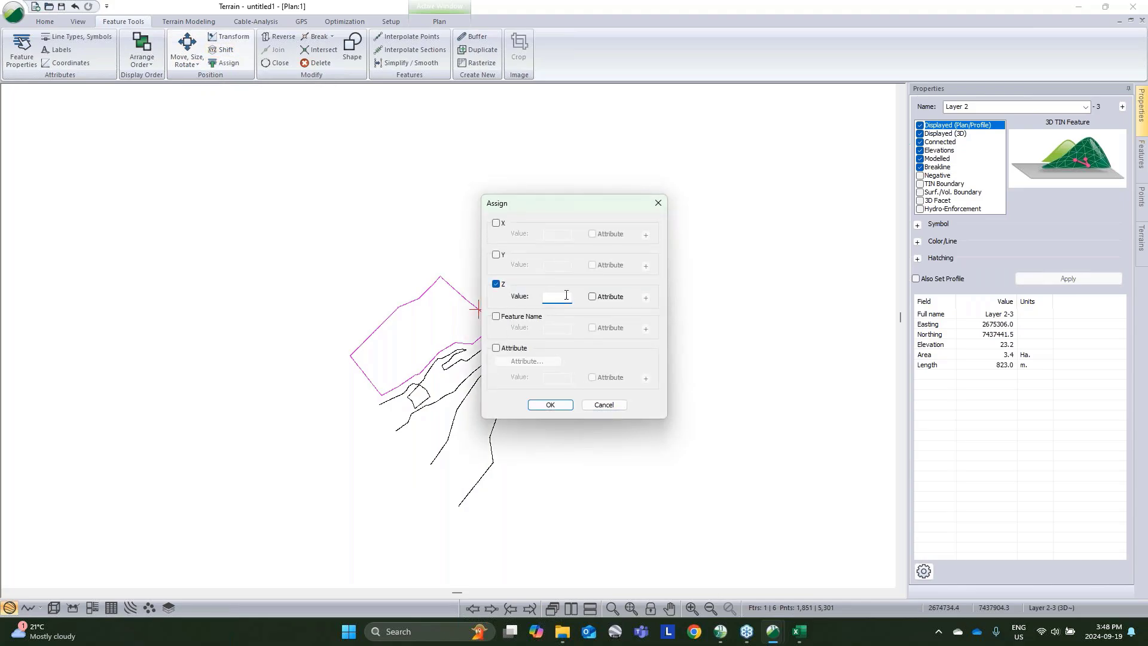
pyautogui.click(551, 405)
# Step: Assign a Z value of 0.5 to the boundary line Layer 2-0 and to the neighbouring line Layer 2-1
pyautogui.click(495, 343)
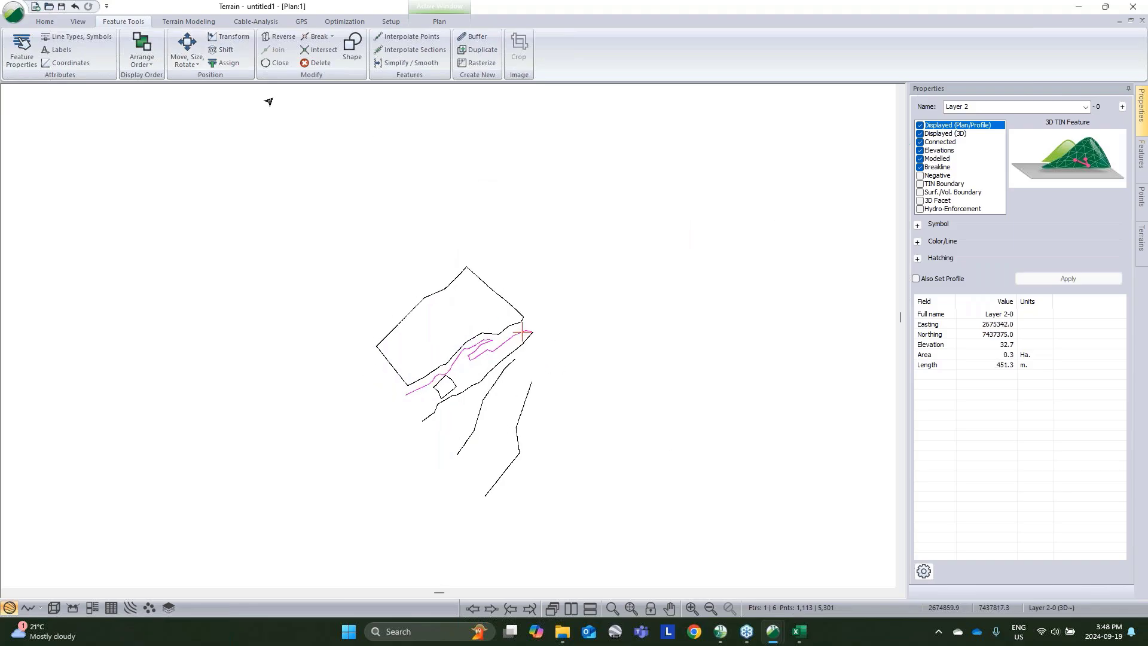
pyautogui.click(225, 63)
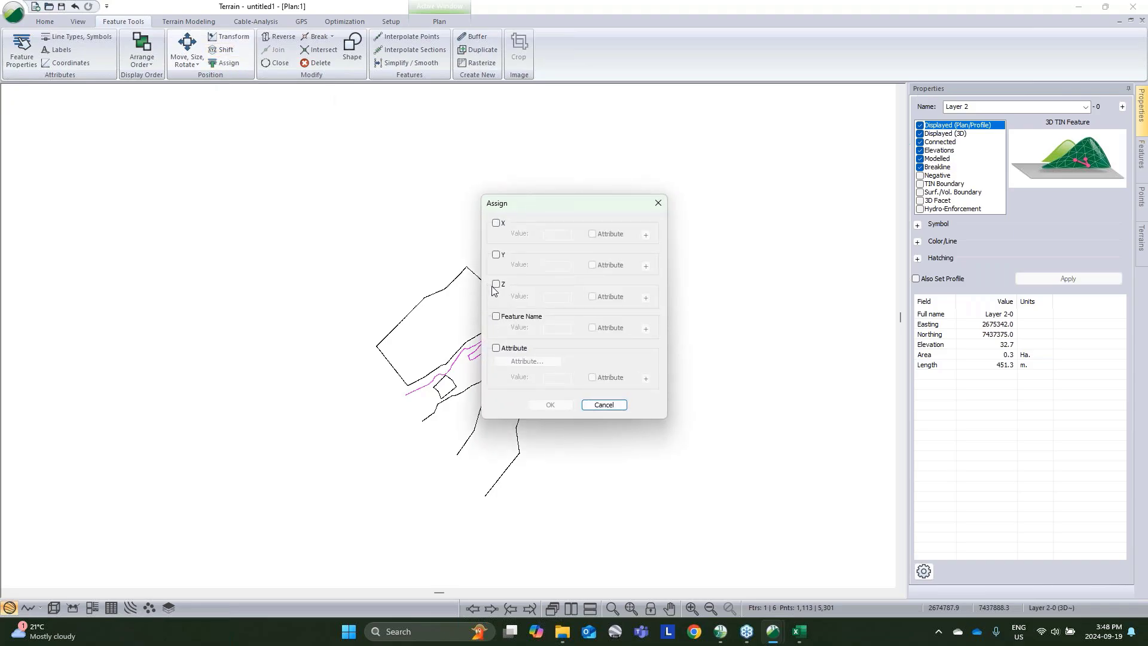
pyautogui.click(495, 284)
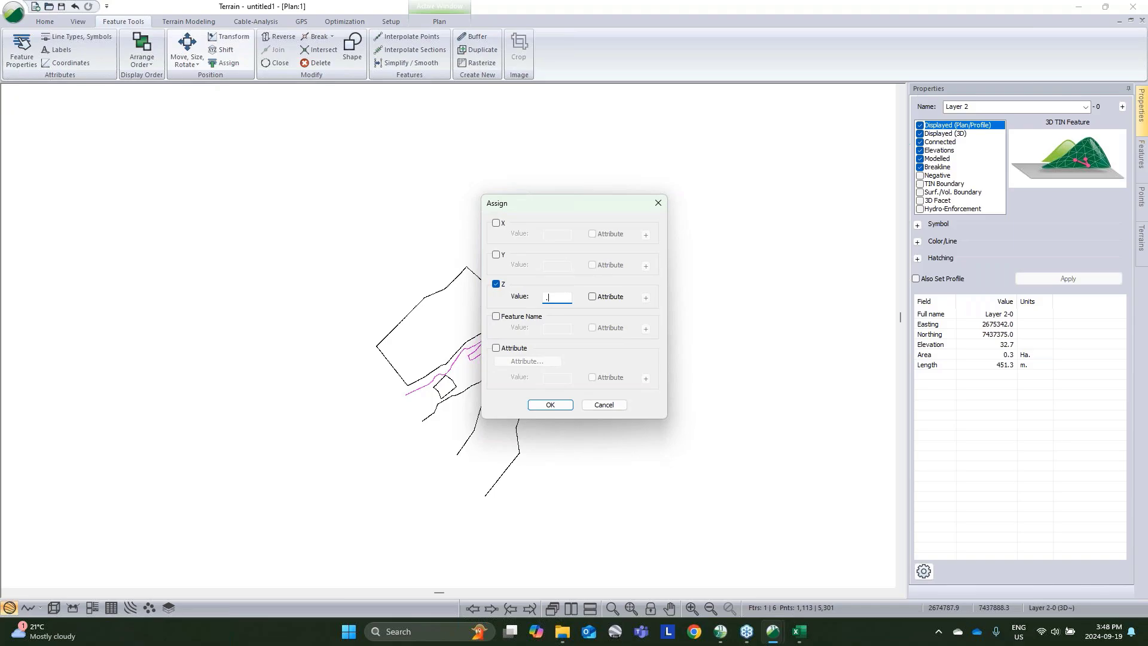
pyautogui.press('Return')
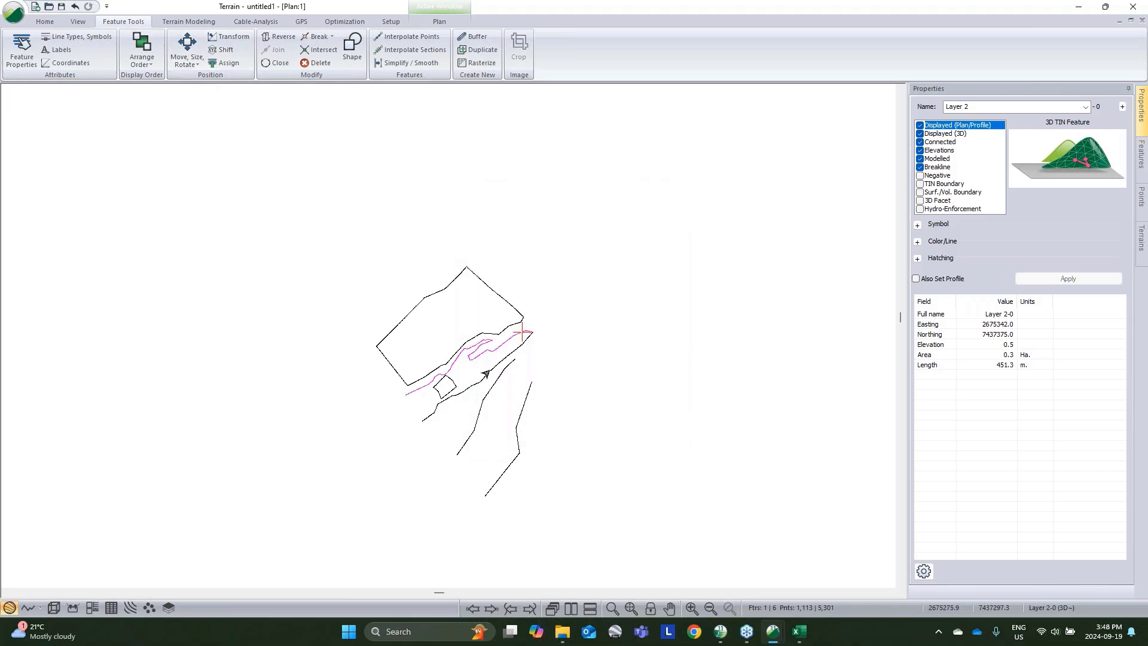
pyautogui.click(489, 371)
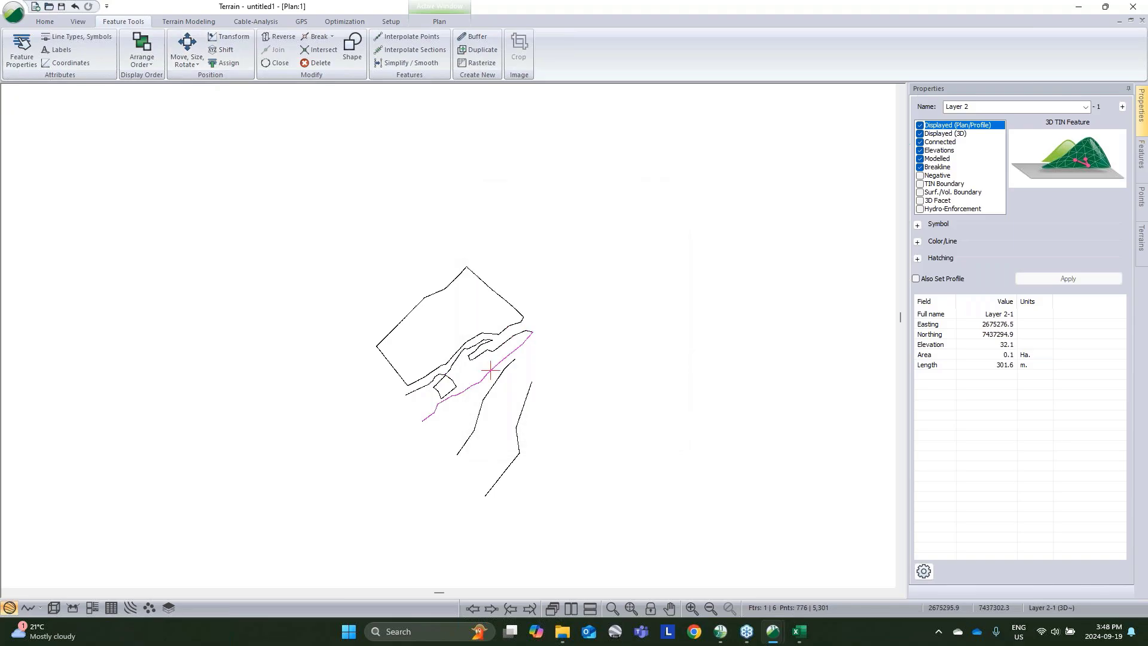
pyautogui.click(225, 62)
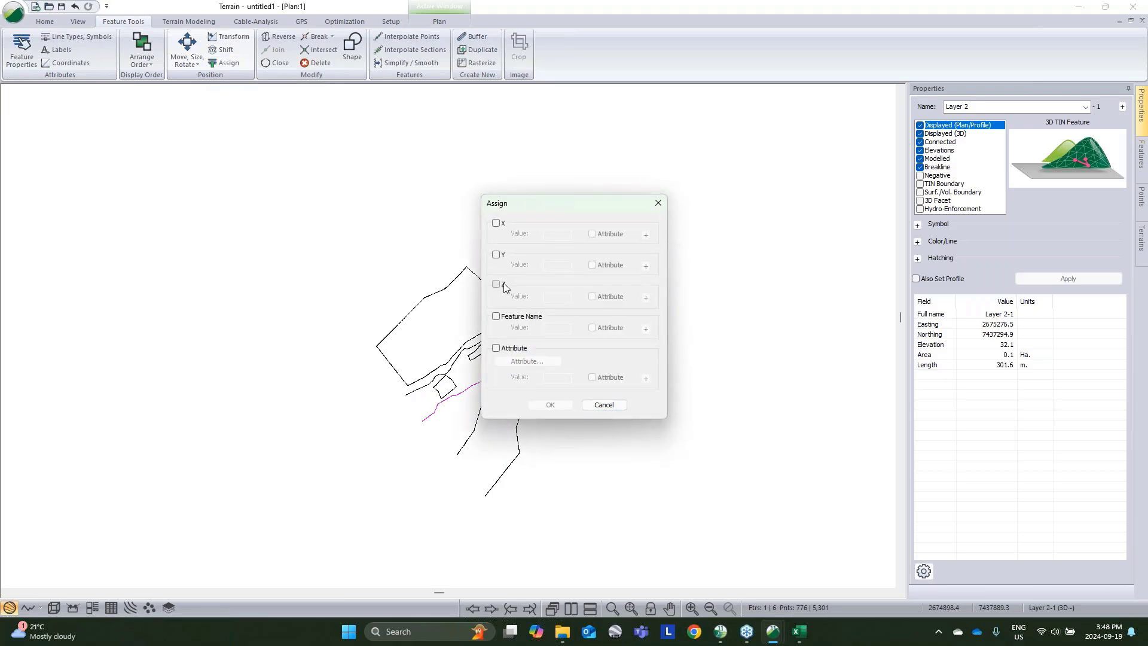
pyautogui.click(496, 284)
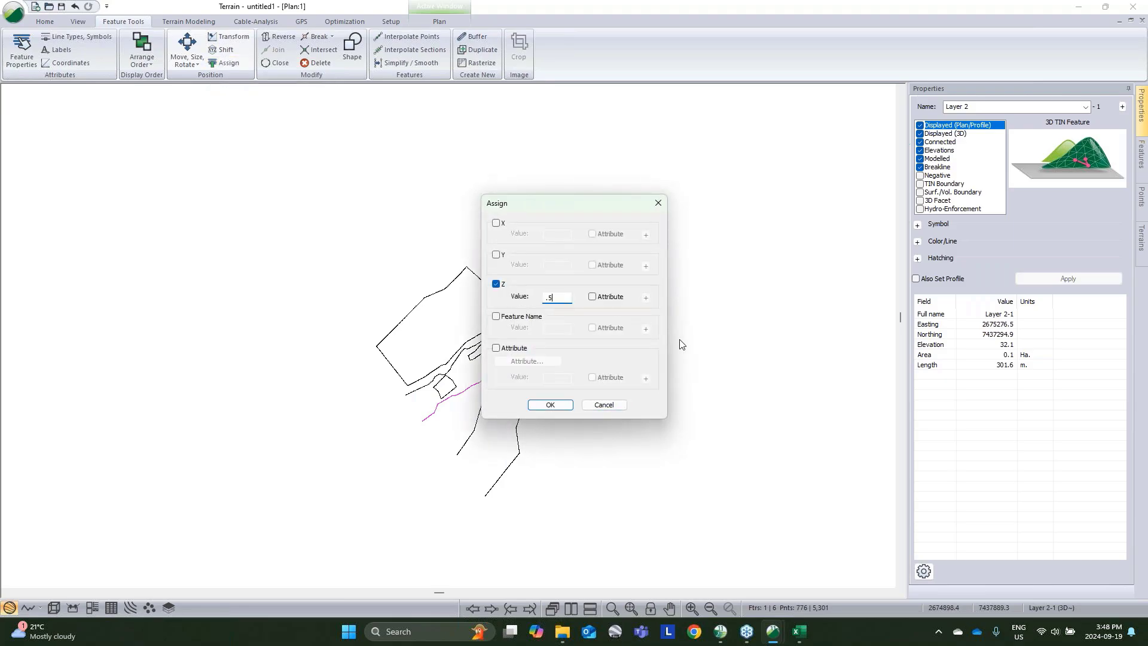
pyautogui.click(554, 404)
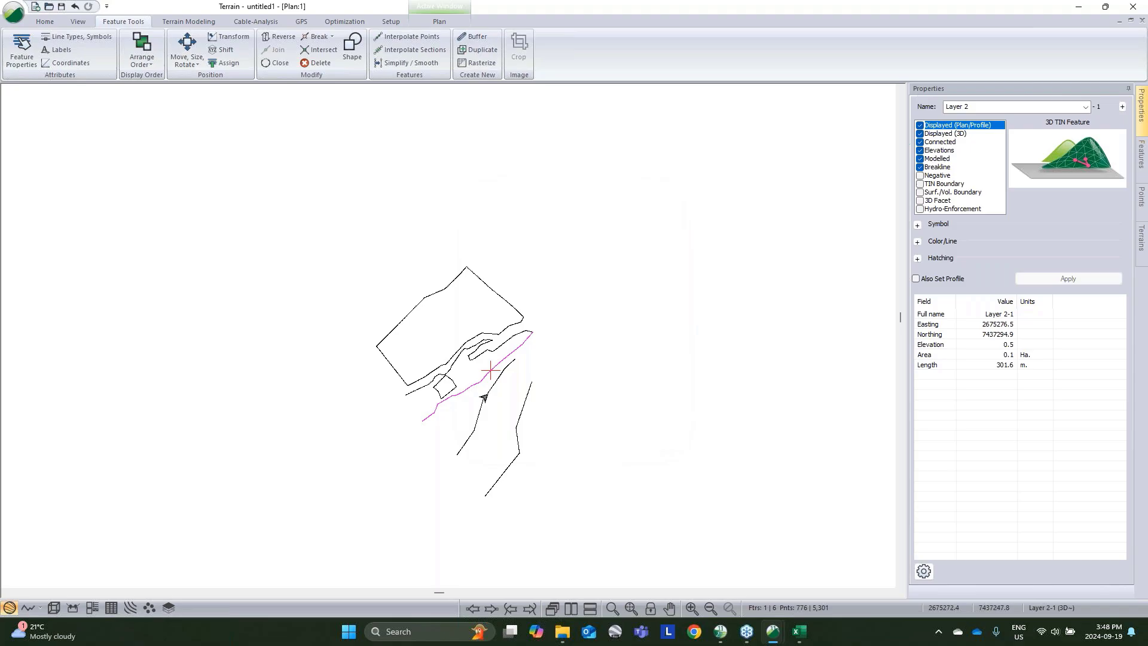
# Step: Assign a Z value of 1.5 to the boundary line Layer 2-2
pyautogui.click(483, 397)
pyautogui.click(225, 60)
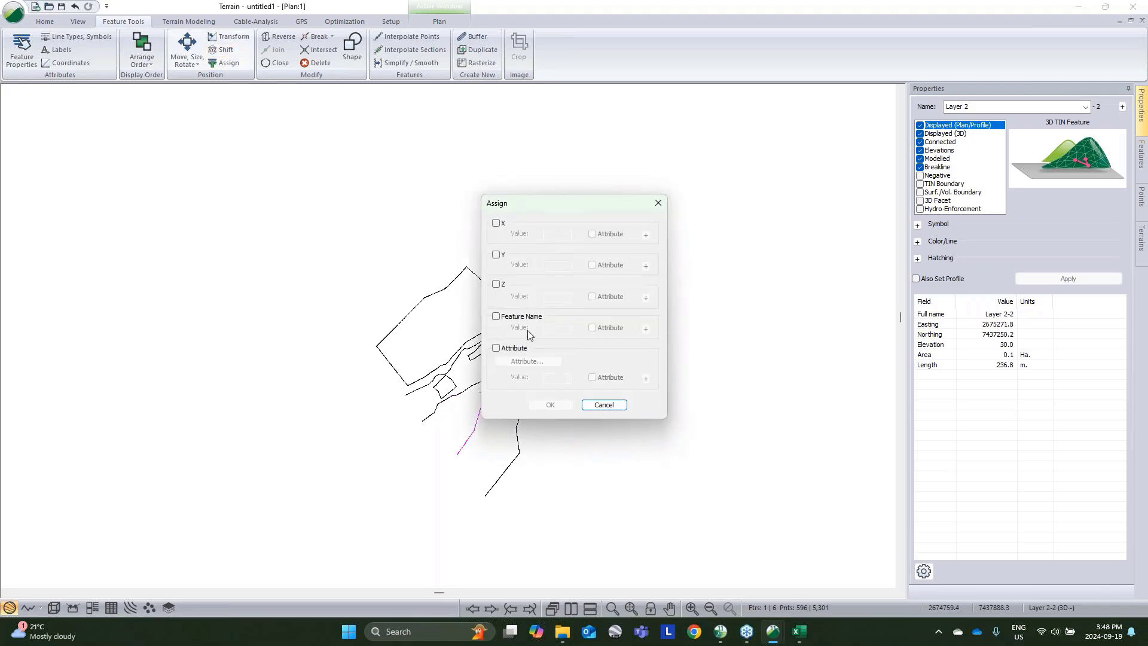
pyautogui.click(495, 284)
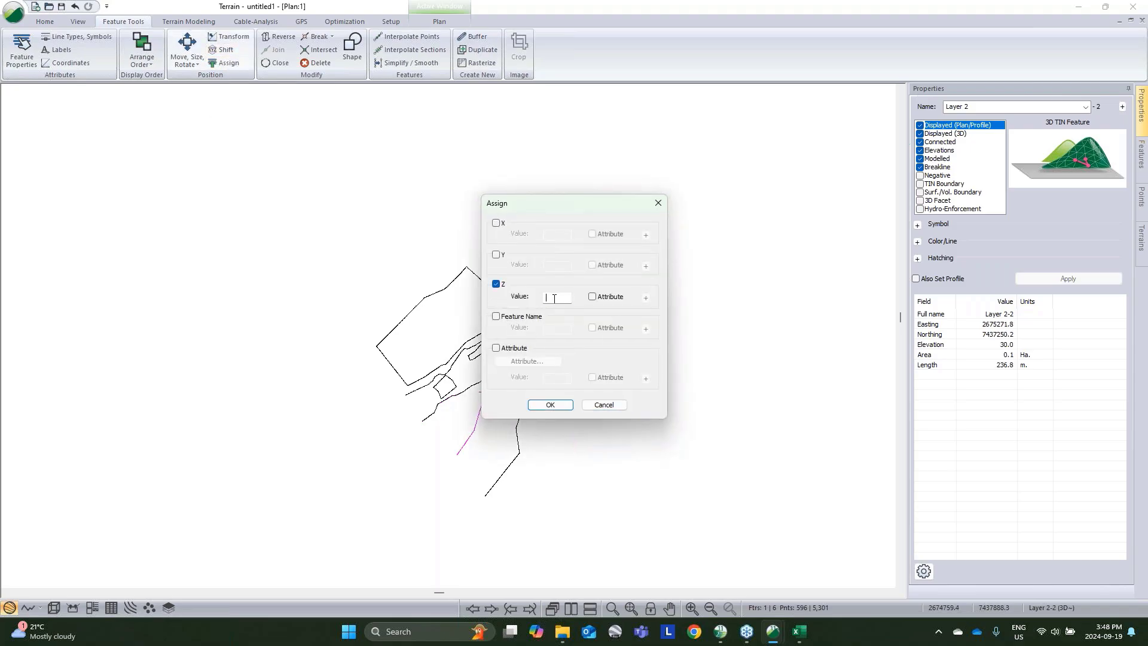
pyautogui.click(550, 404)
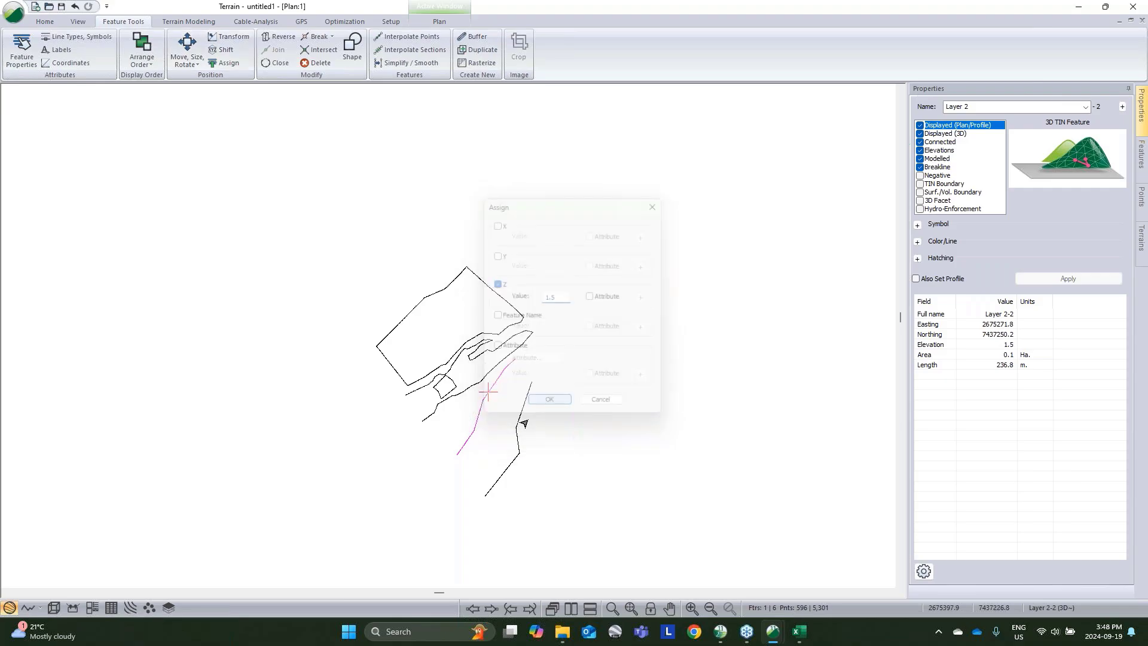
# Step: Assign a Z value of 3 to the outermost open boundary line, Layer 2-4
pyautogui.click(519, 418)
pyautogui.click(225, 62)
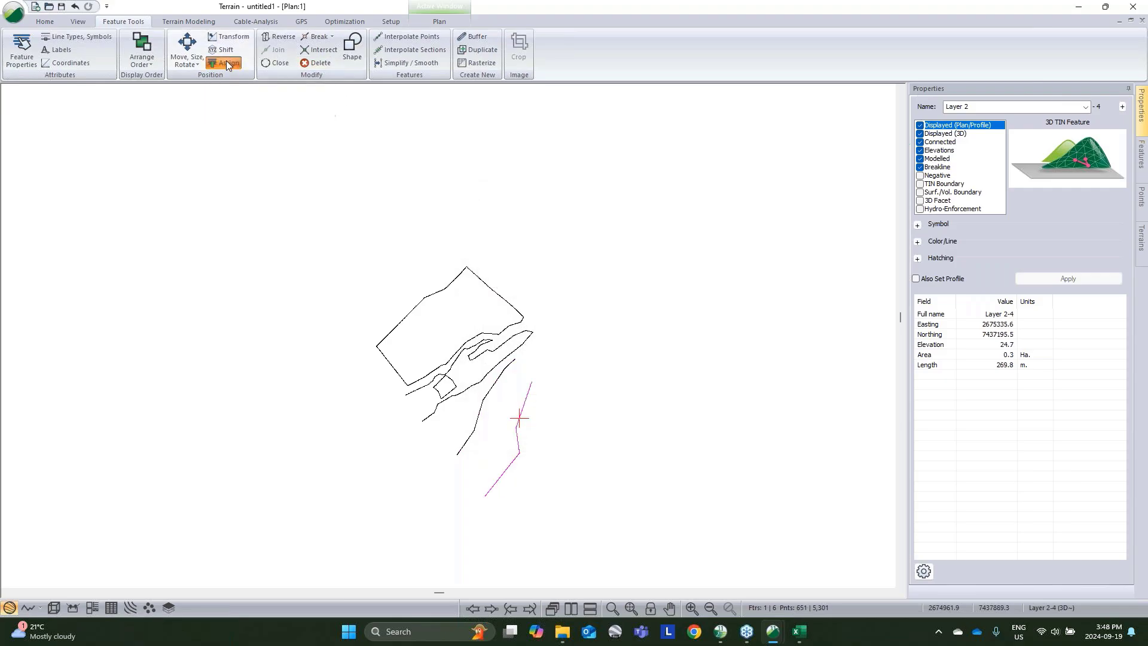
pyautogui.click(496, 285)
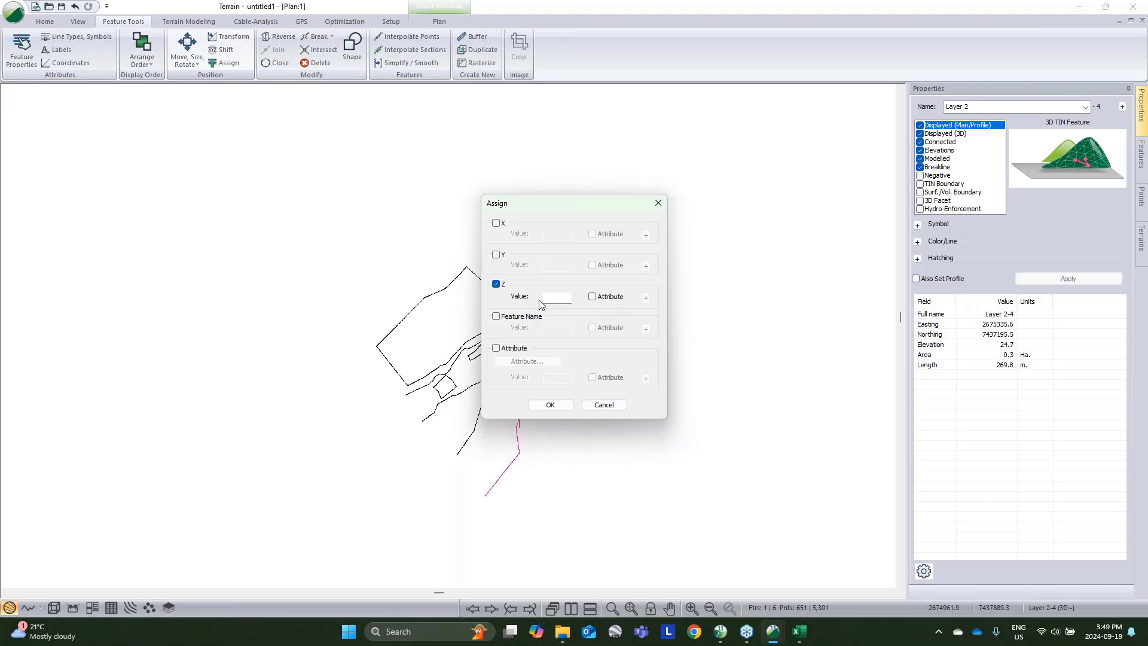
pyautogui.click(554, 298)
pyautogui.write('3')
pyautogui.click(550, 405)
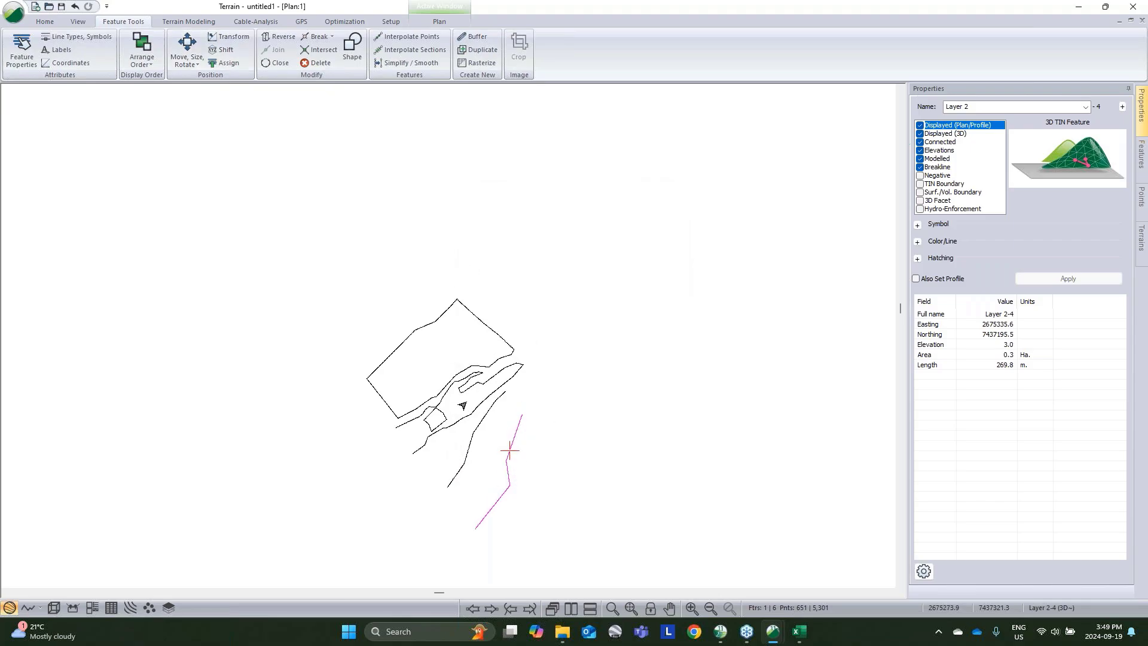
# Step: Extend Layer 2-4 from both ends by inserting points at the open ends of the neighbouring boundary lines, and return to selecting
pyautogui.rightClick(539, 399)
pyautogui.click(589, 420)
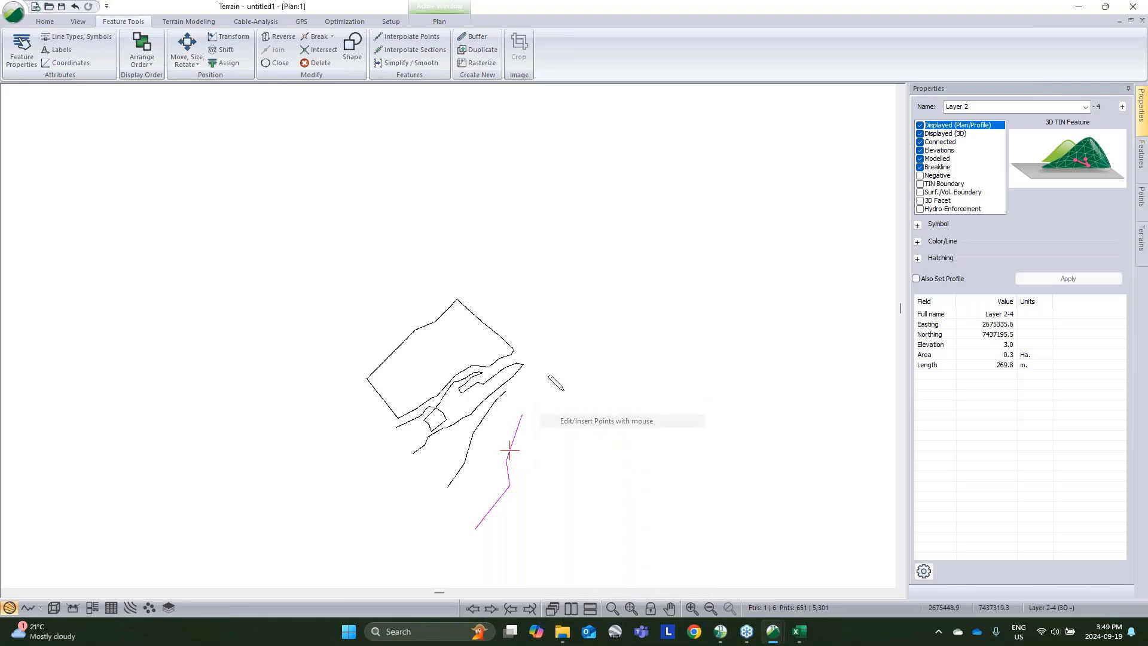
pyautogui.click(506, 392)
pyautogui.click(532, 383)
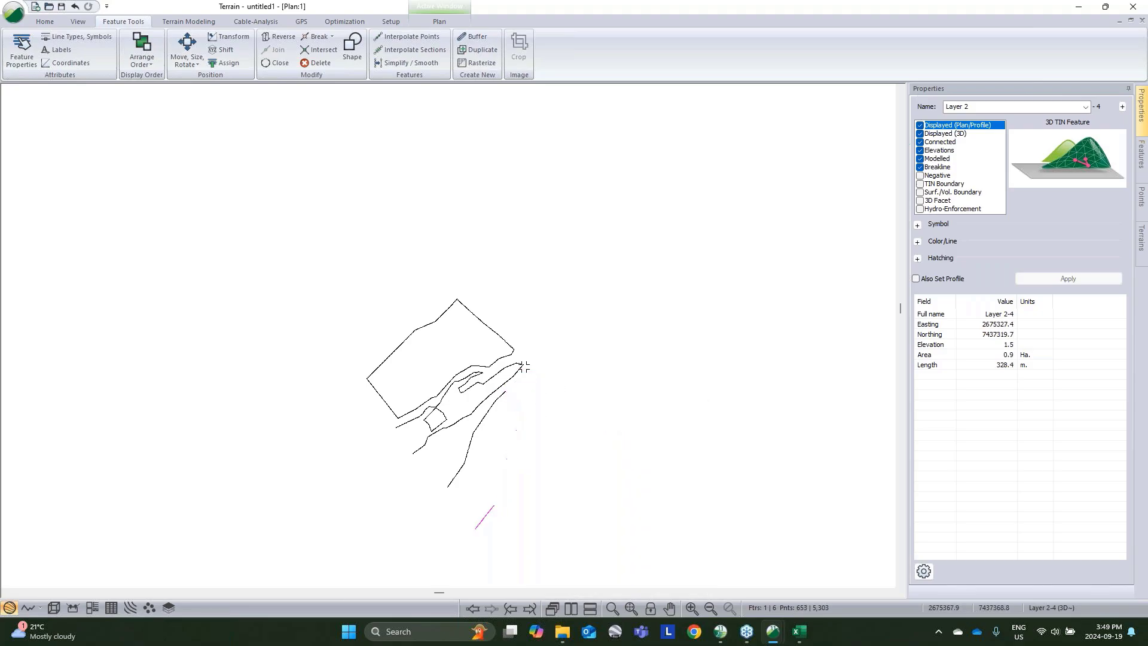
pyautogui.click(523, 365)
pyautogui.moveTo(523, 364); pyautogui.dragTo(575, 332, button='middle')
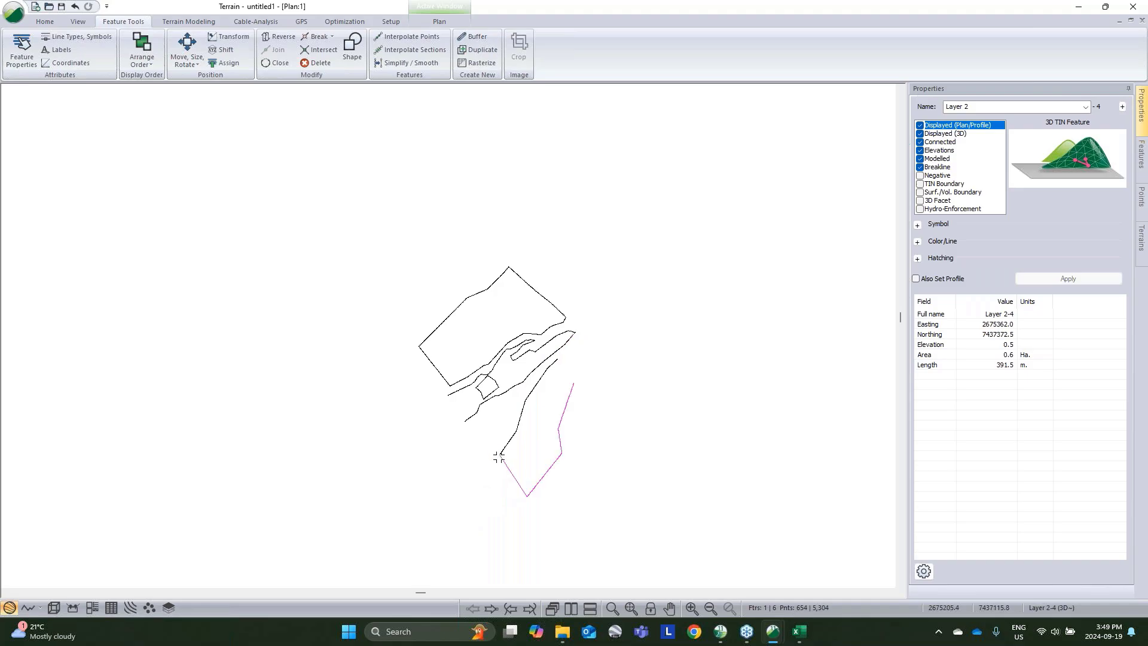
pyautogui.click(465, 421)
pyautogui.click(447, 395)
pyautogui.rightClick(447, 395)
pyautogui.click(489, 398)
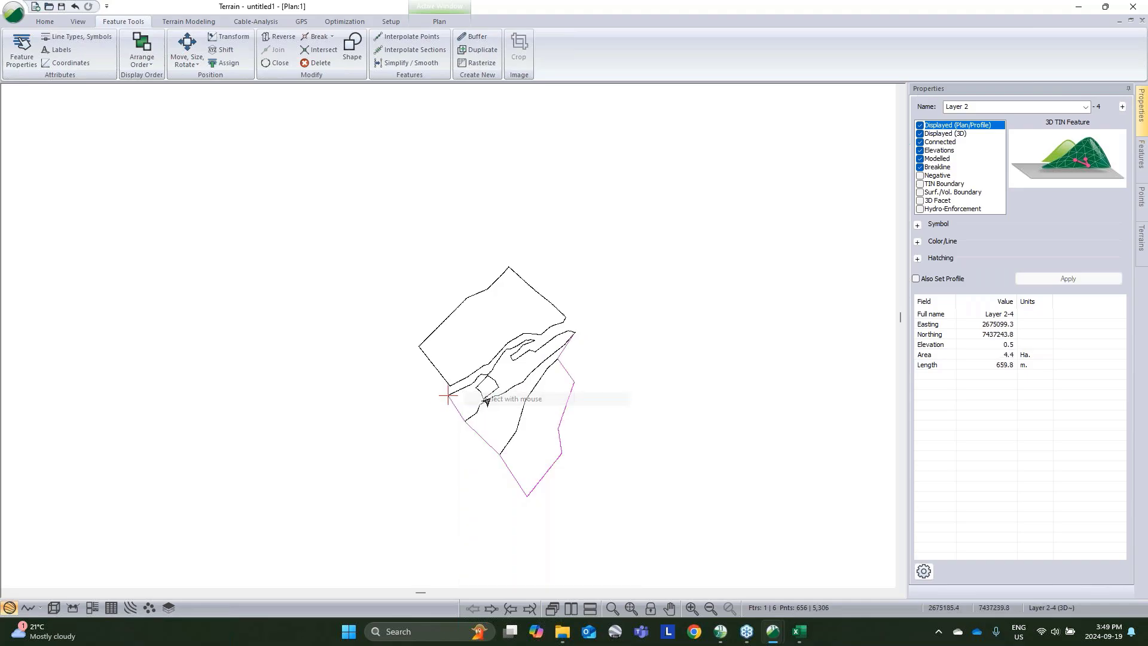
# Step: Join boundary lines Layer 2-4 and Layer 2-0, and set the joined outline and the Layer 2-3 polygon as TIN boundaries
pyautogui.moveTo(535, 395); pyautogui.dragTo(540, 418, button='middle')
pyautogui.keyDown('shift'); pyautogui.click(559, 358); pyautogui.keyUp('shift')
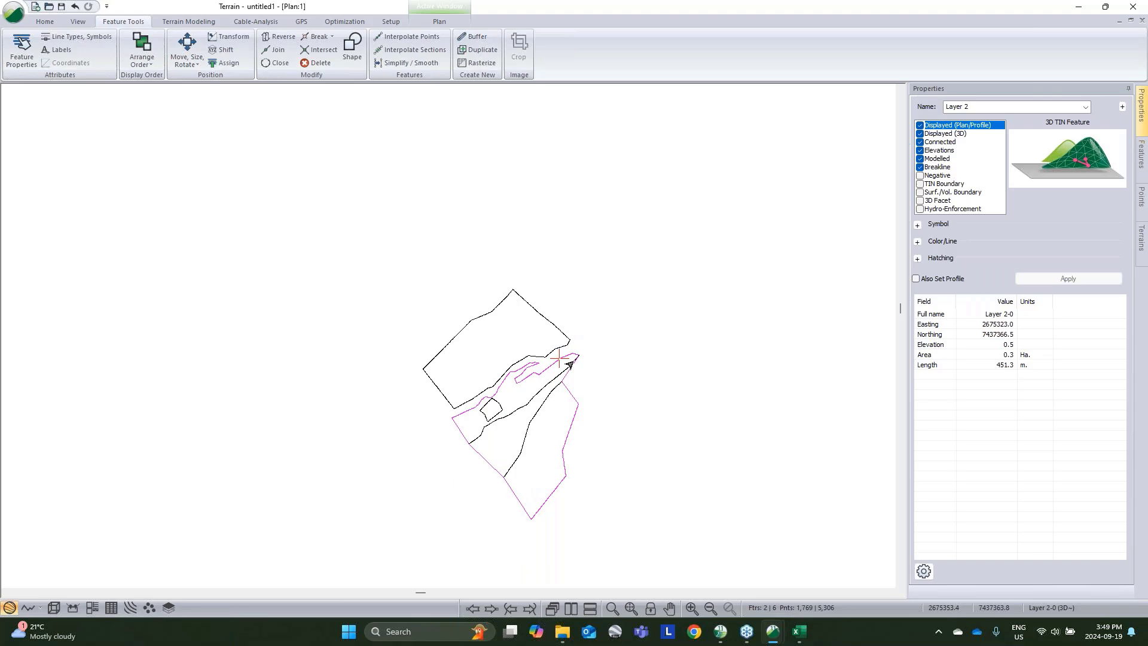
pyautogui.hotkey('ctrl', 'j')
pyautogui.click(560, 333)
pyautogui.click(920, 183)
pyautogui.moveTo(541, 412); pyautogui.dragTo(493, 345, button='middle')
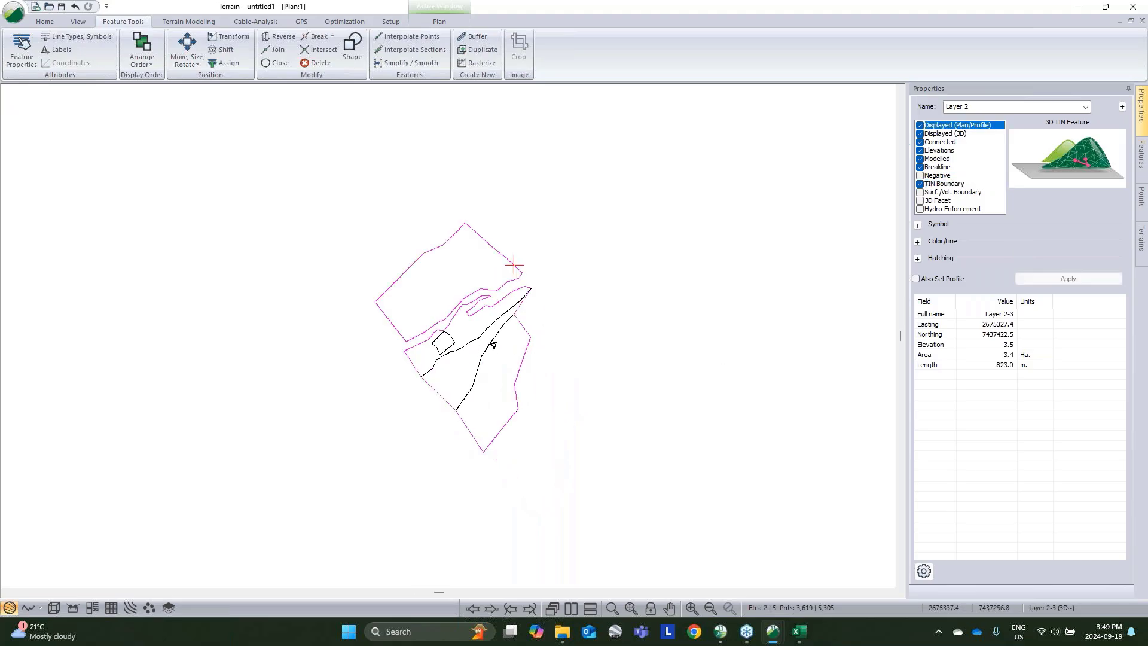
# Step: Turn the small closed polygon Layer 2-5 into a negative TIN boundary without elevations or breakline, keeping it modelled
pyautogui.click(448, 343)
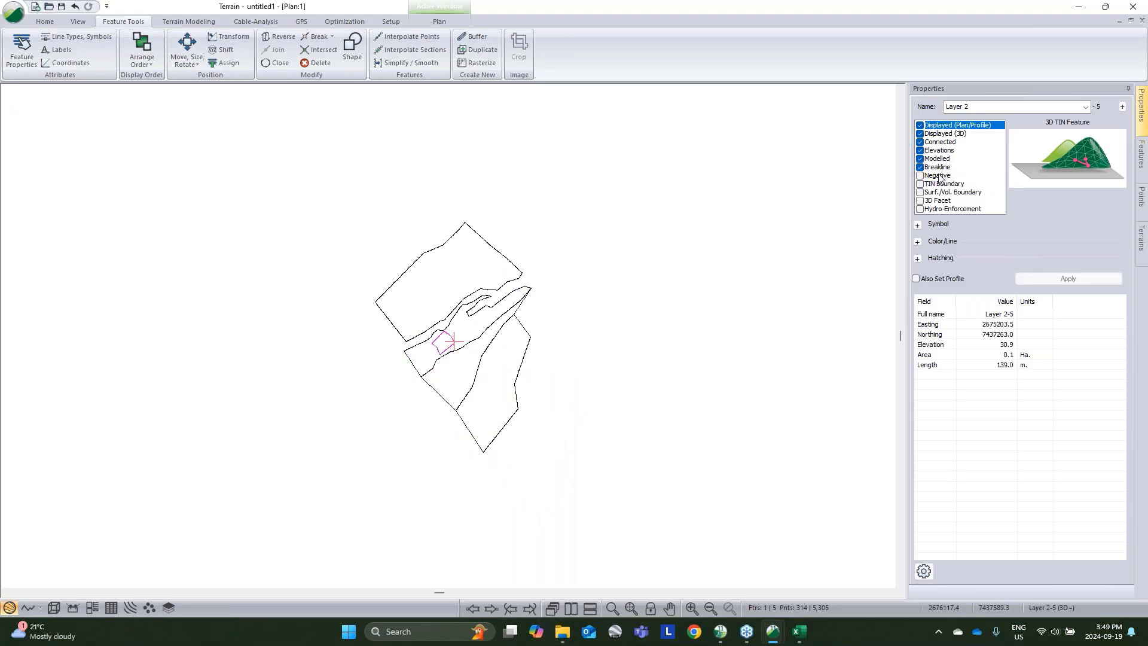
pyautogui.click(920, 176)
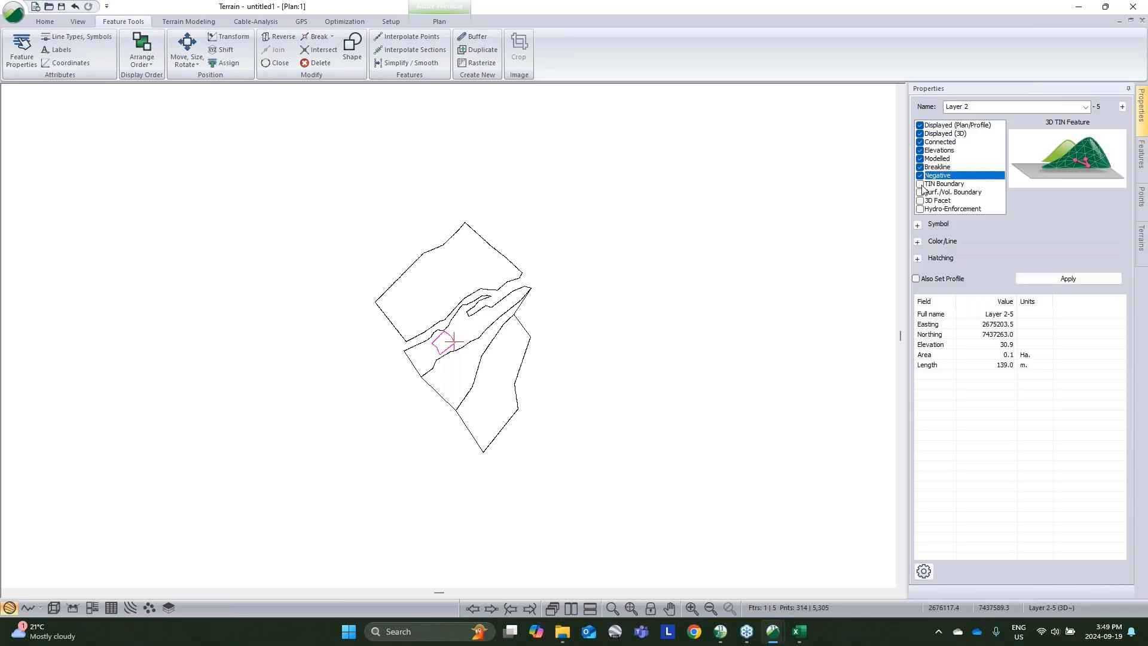
pyautogui.click(920, 184)
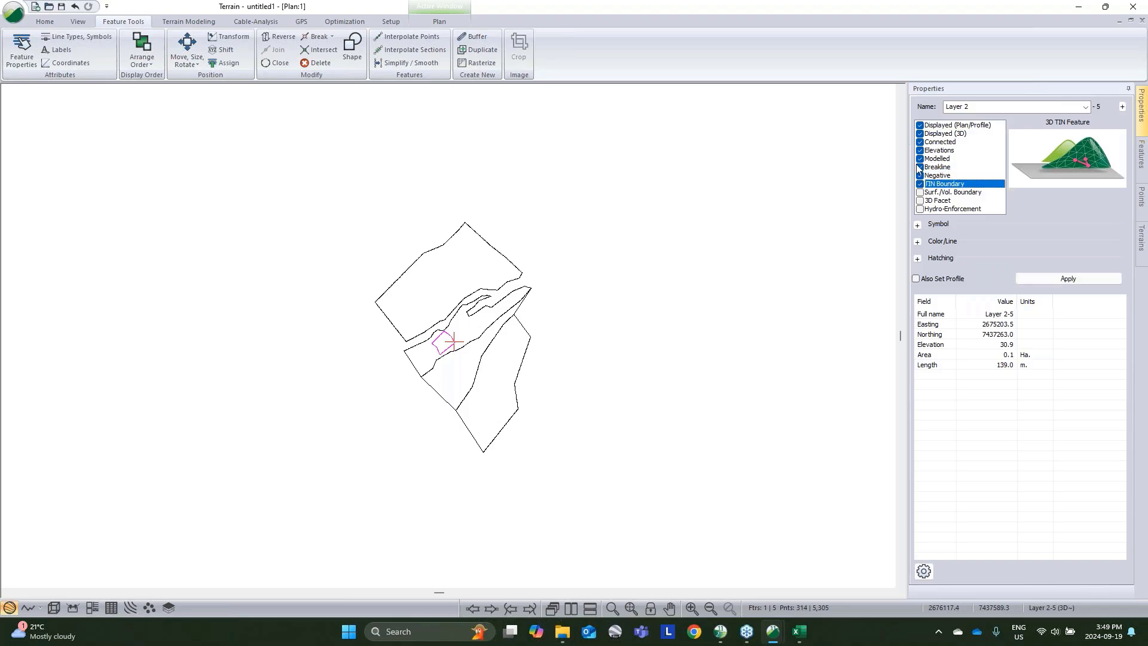
pyautogui.click(920, 168)
pyautogui.click(922, 159)
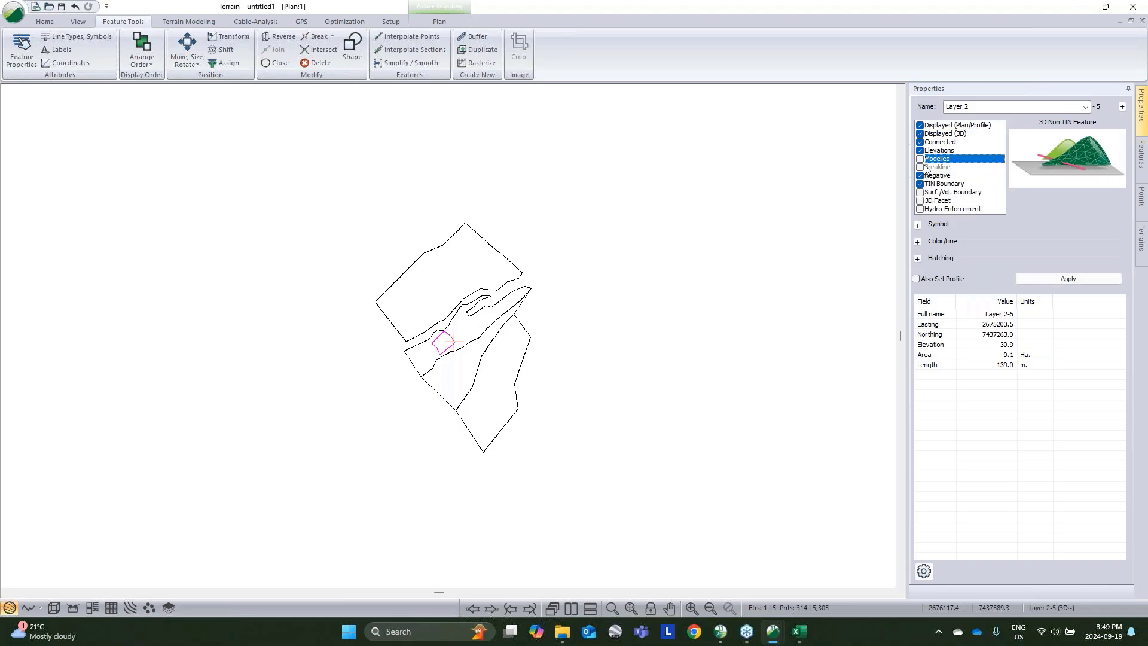
pyautogui.click(920, 150)
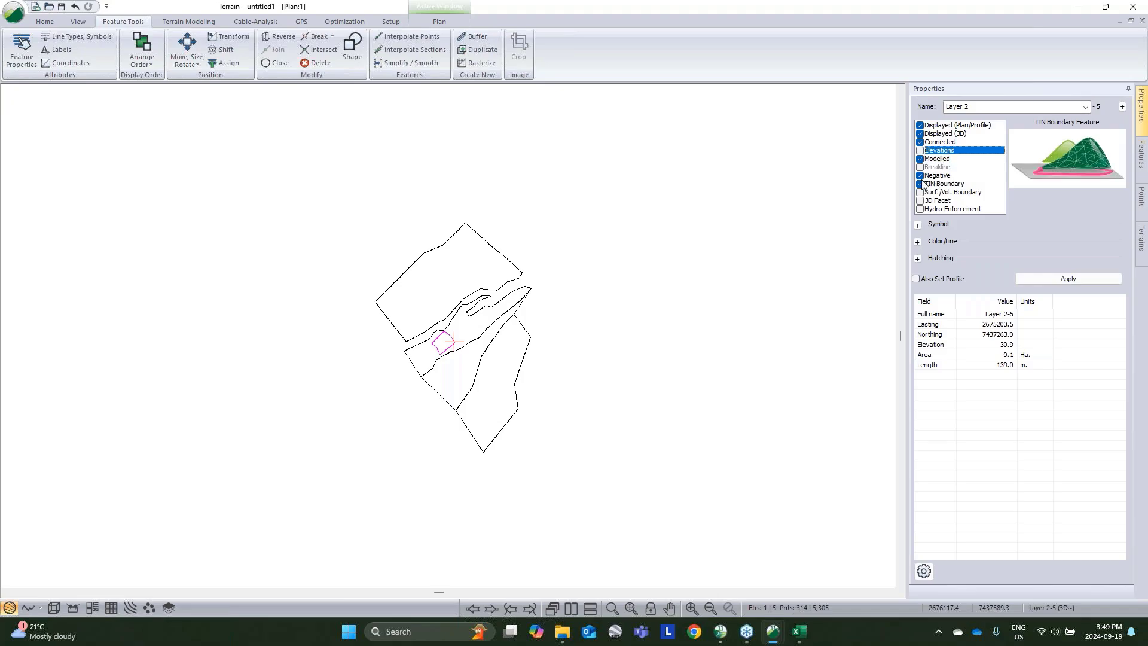
pyautogui.click(1067, 278)
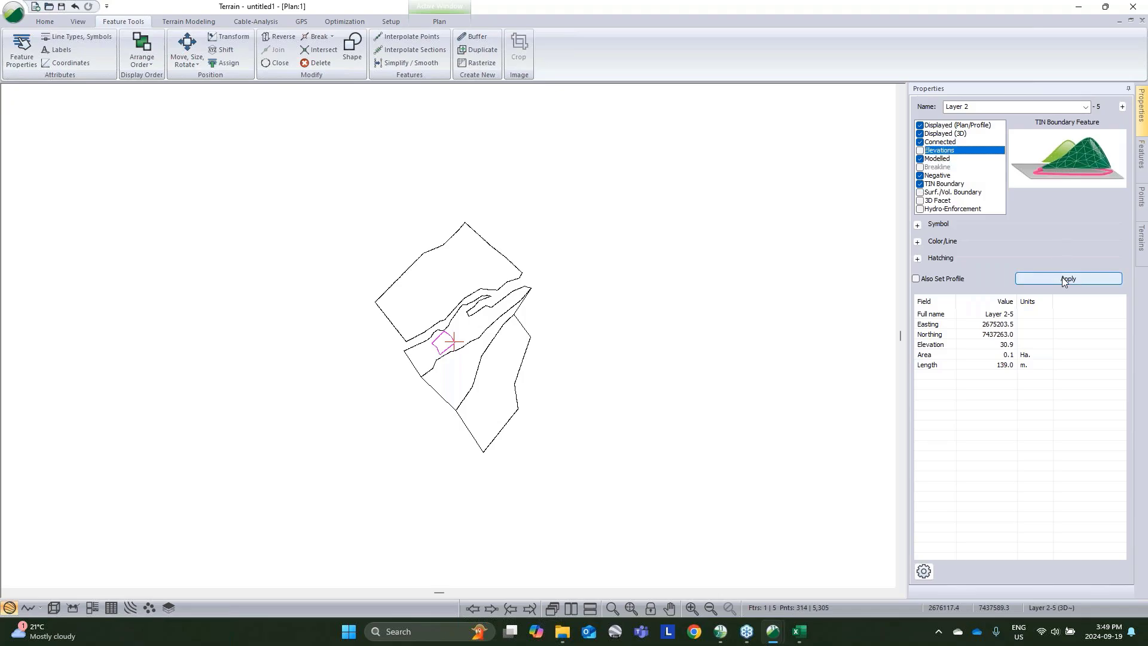
pyautogui.click(674, 326)
# Step: Generate the terrain's TIN with major and minor contours turned off
pyautogui.click(185, 23)
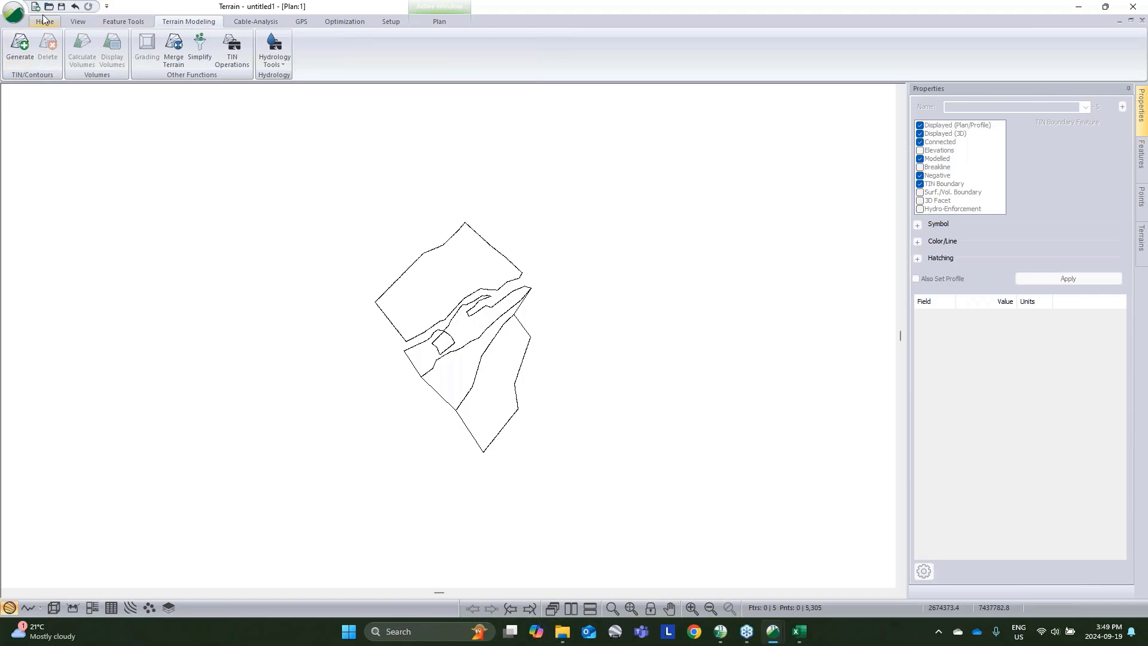
pyautogui.click(10, 15)
pyautogui.click(165, 18)
pyautogui.click(124, 21)
pyautogui.click(177, 19)
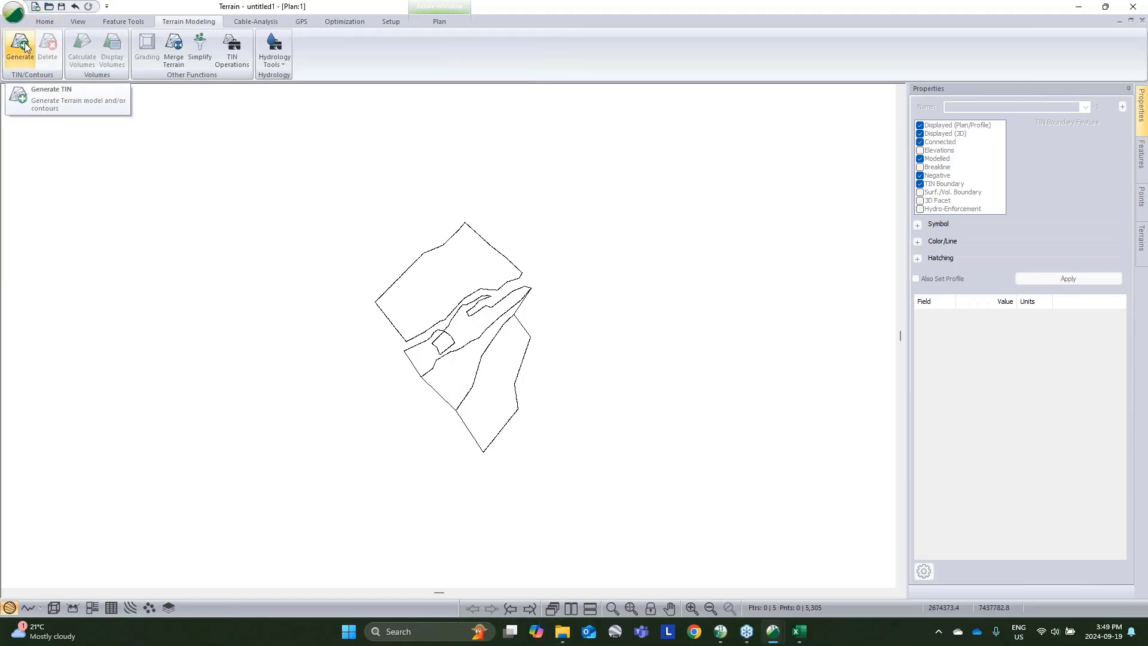
pyautogui.click(20, 48)
pyautogui.click(464, 292)
pyautogui.click(525, 291)
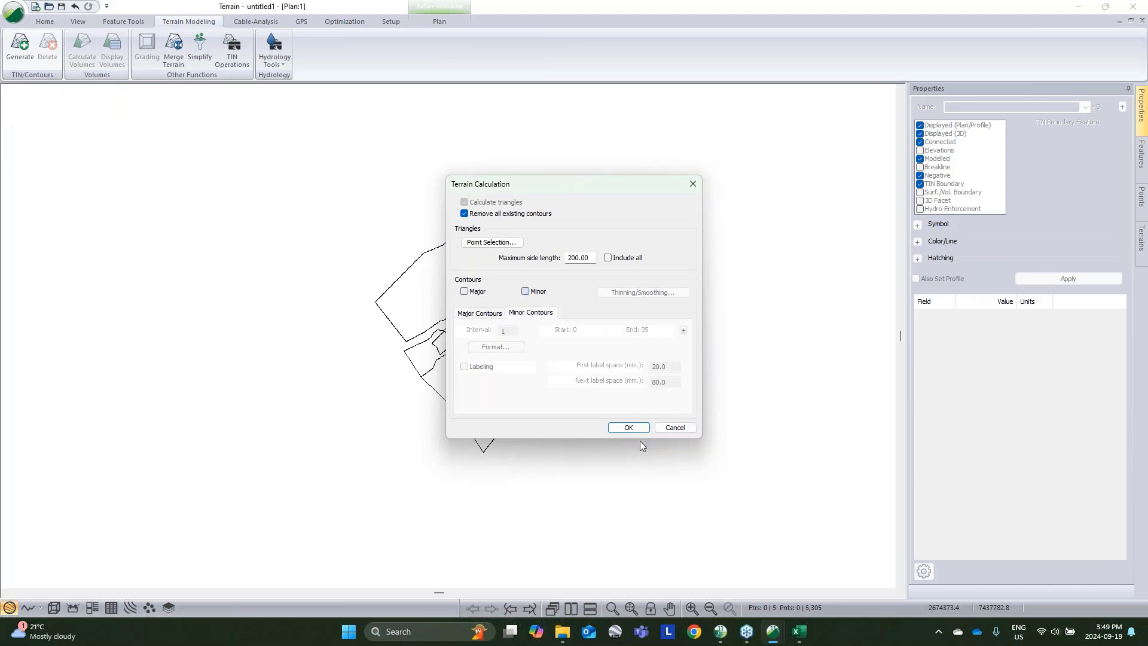
pyautogui.click(636, 428)
pyautogui.click(617, 347)
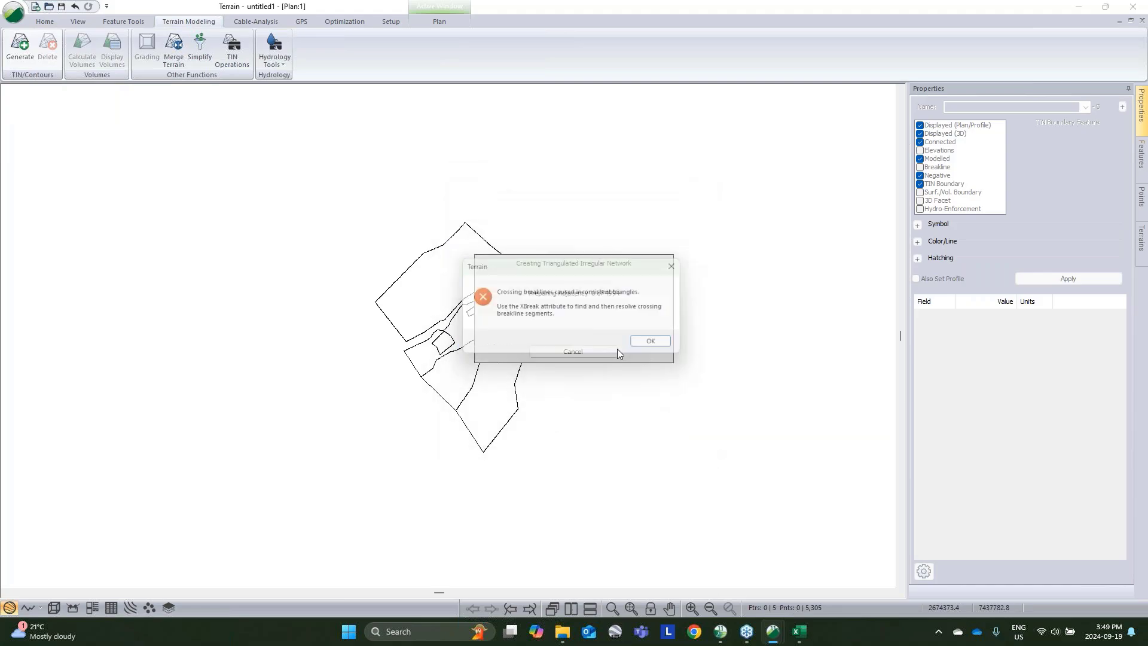
pyautogui.click(650, 350)
pyautogui.click(618, 348)
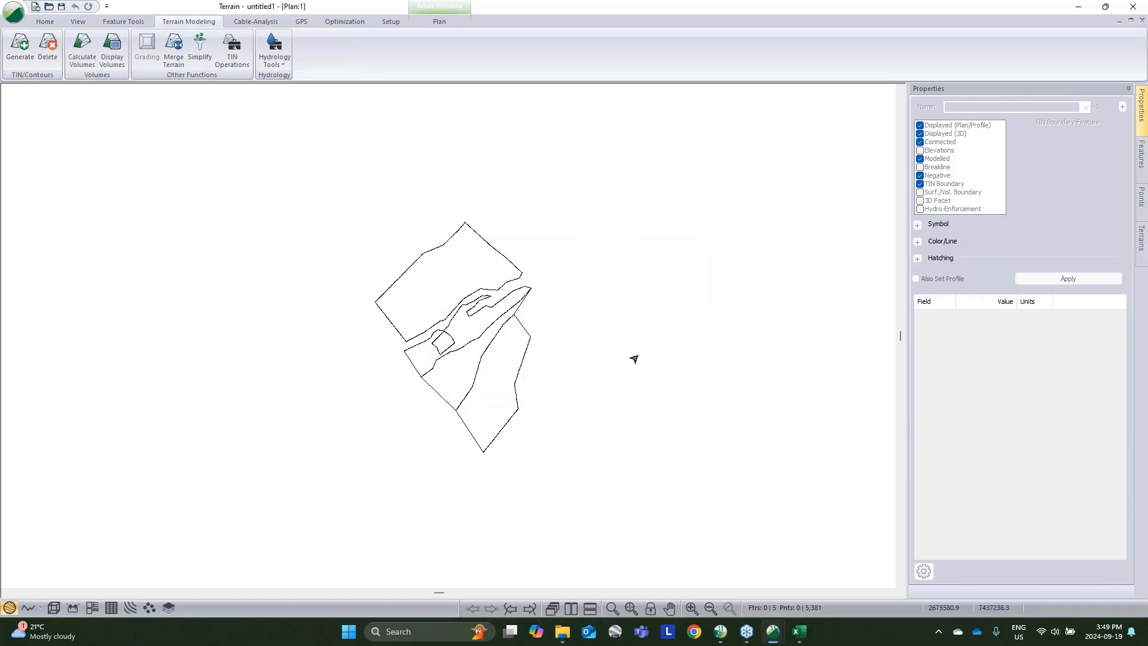
# Step: Inspect the generated surface in 3D and save the terrain in the Materials folder as Temp DTR
pyautogui.click(55, 608)
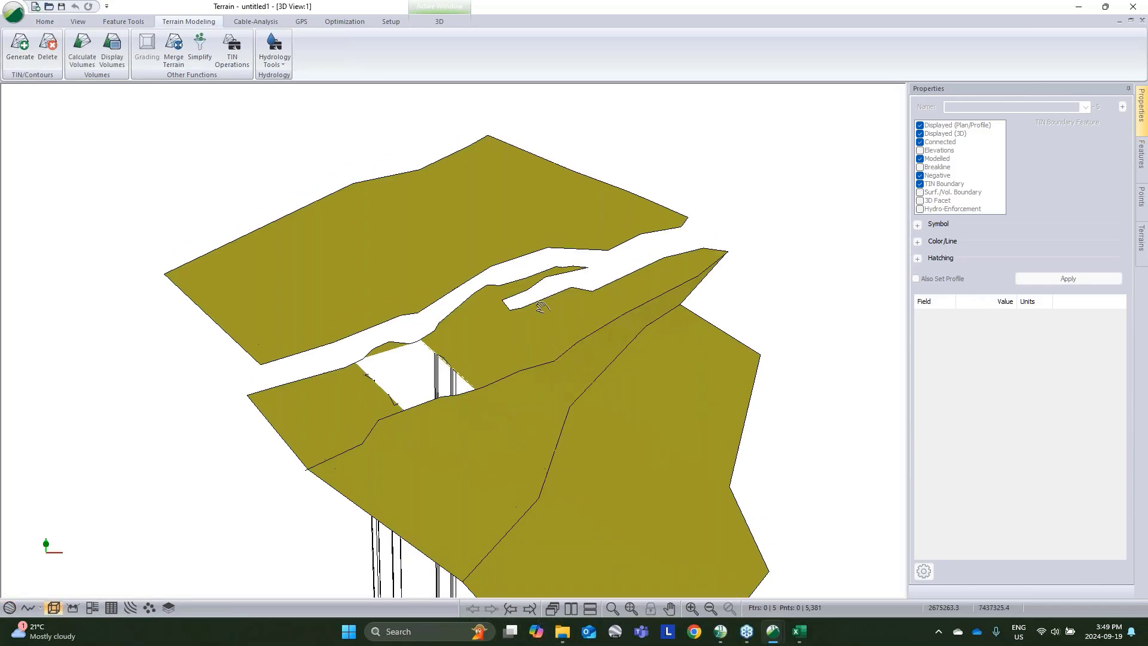
pyautogui.moveTo(370, 428); pyautogui.dragTo(526, 388)
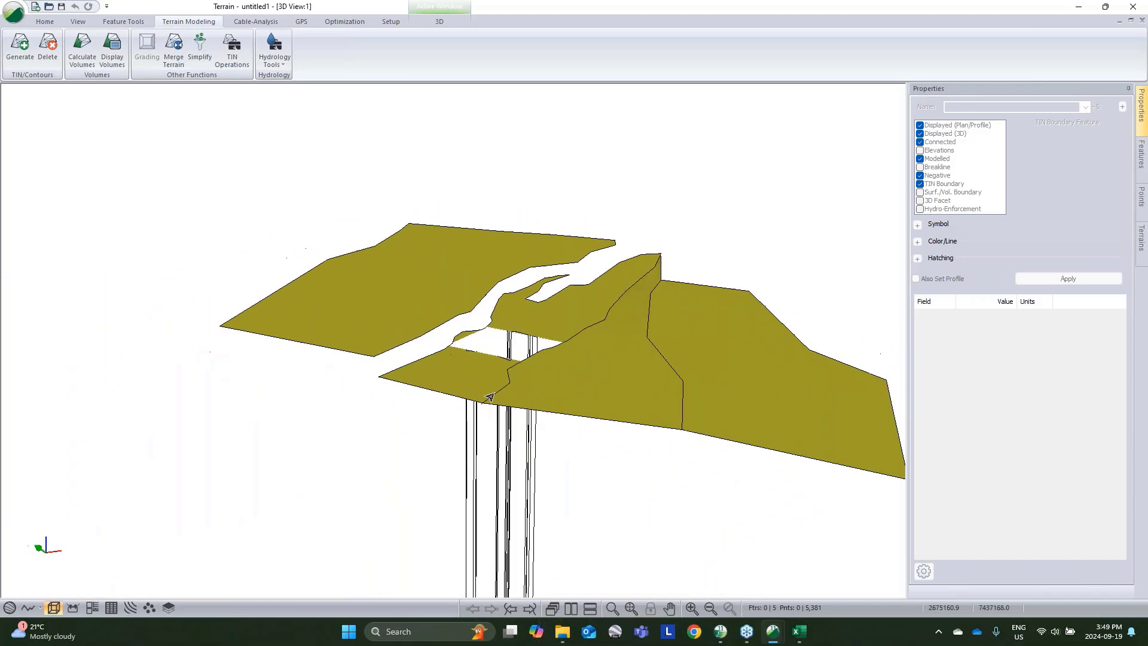
pyautogui.click(13, 12)
pyautogui.click(496, 154)
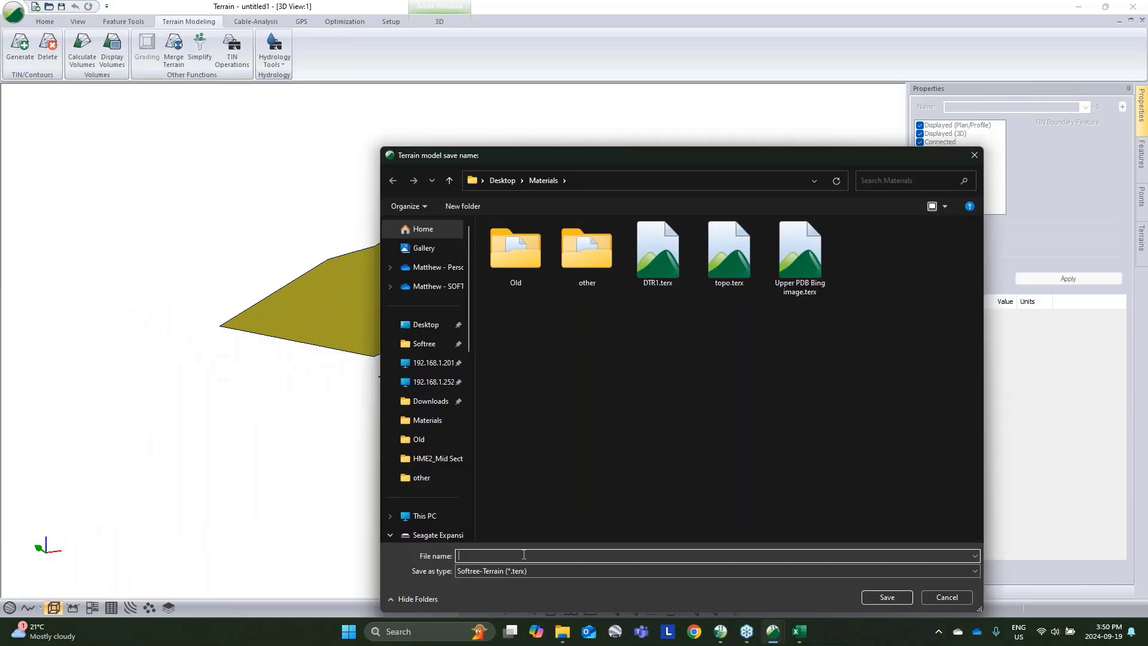
pyautogui.write('Temp DTR')
pyautogui.click(888, 597)
# Step: Switch to the topo.terx window and save a copy as a Regular Grid (*.terx) file named dtr2
pyautogui.moveTo(772, 631)
pyautogui.click(785, 540)
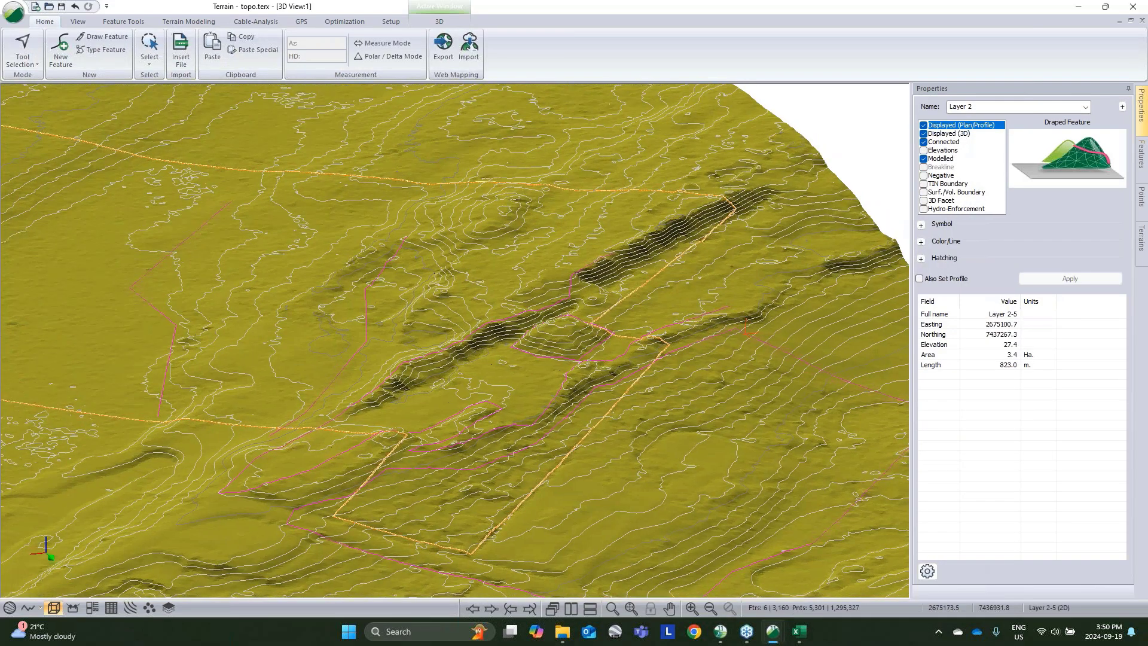
pyautogui.click(13, 12)
pyautogui.click(41, 143)
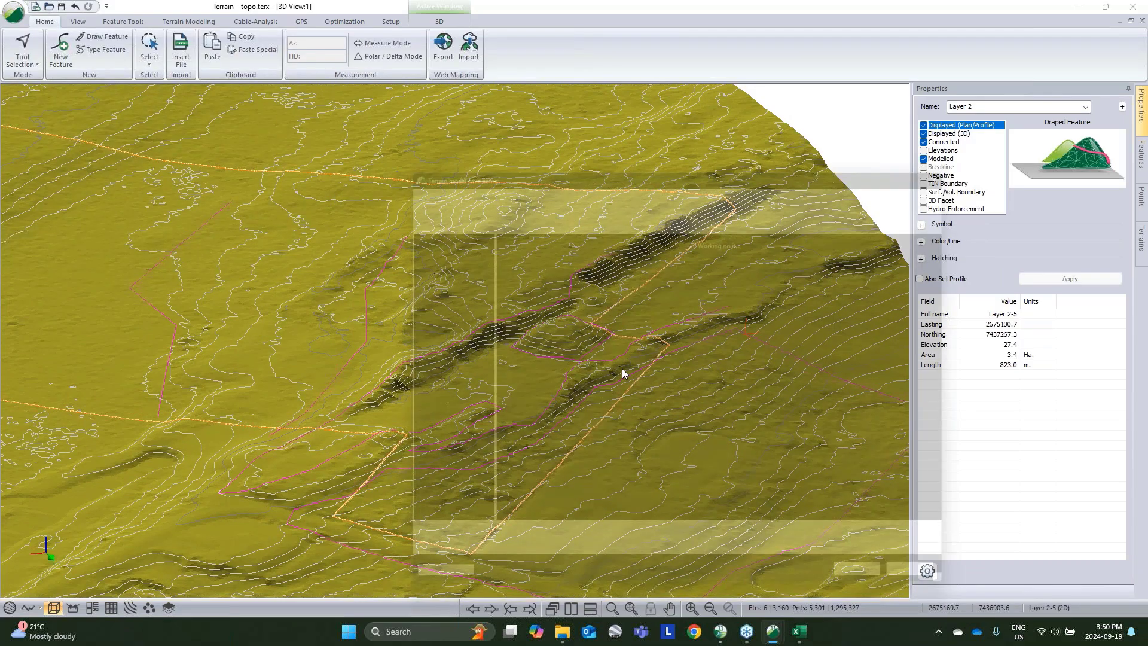
pyautogui.click(502, 570)
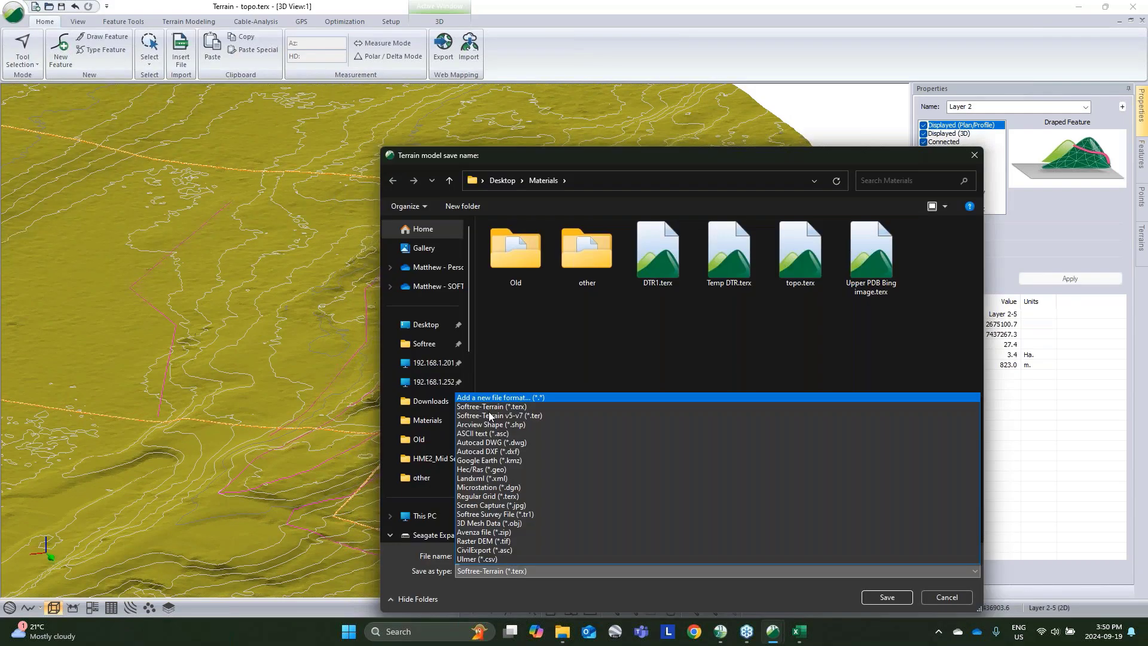
pyautogui.click(487, 497)
pyautogui.click(496, 556)
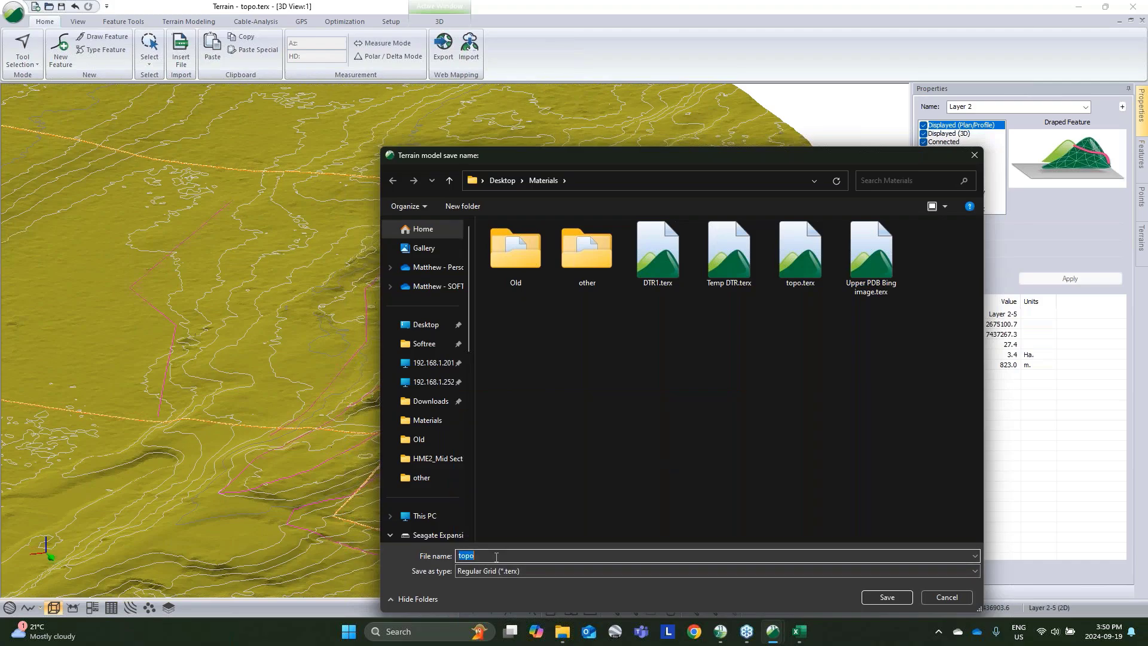
pyautogui.write('dtr')
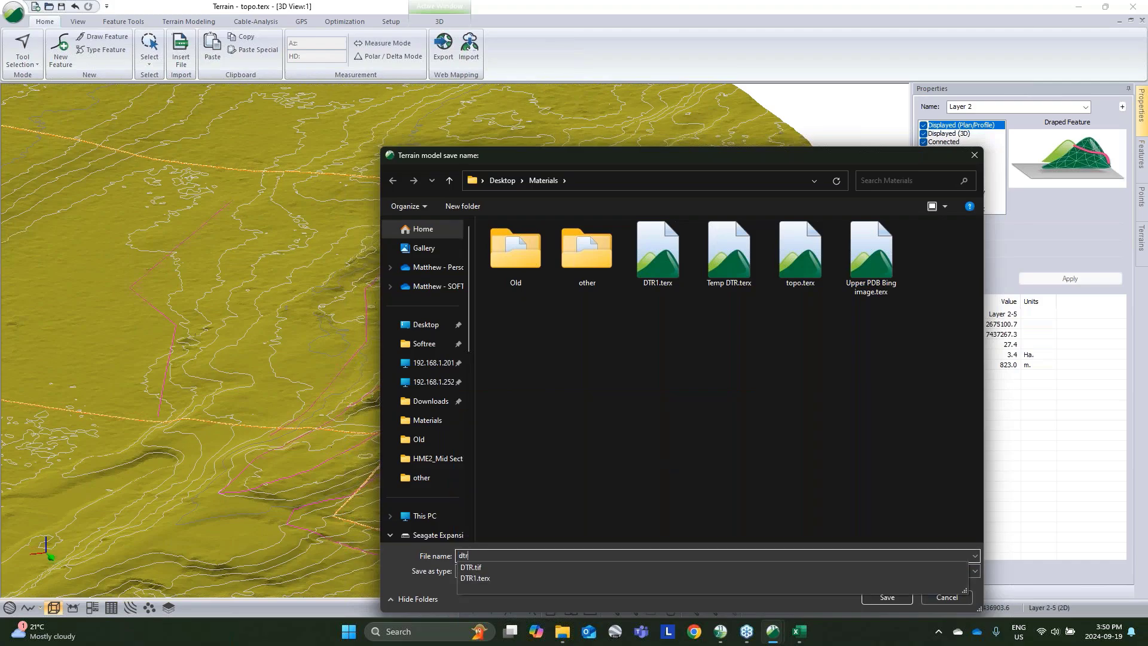
pyautogui.write('2')
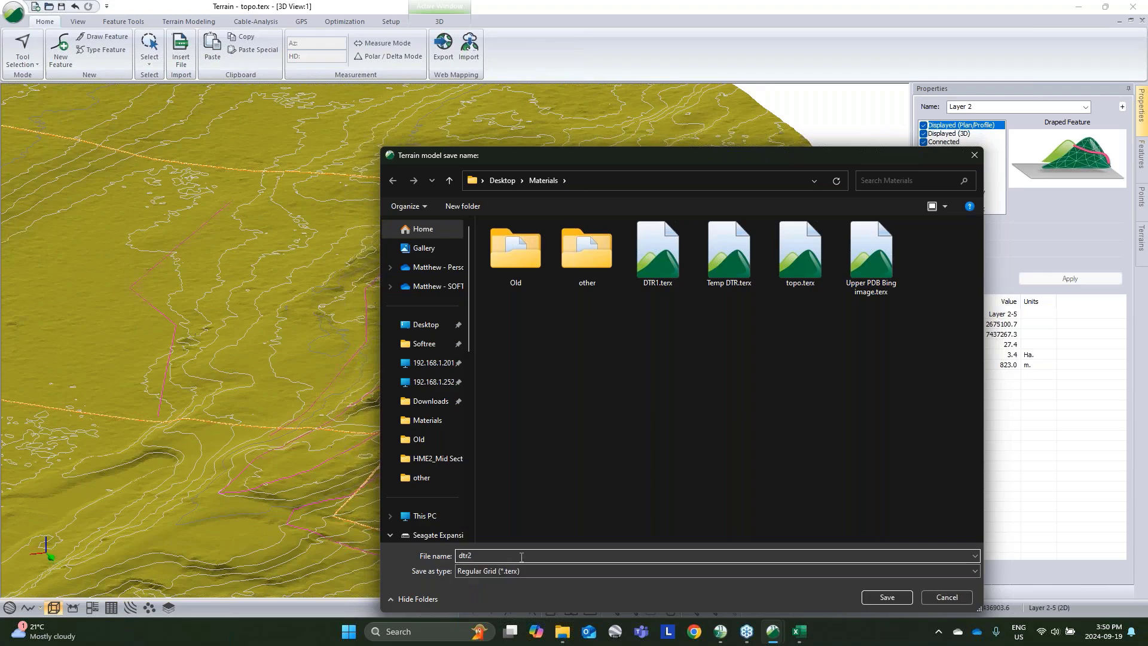
pyautogui.click(887, 596)
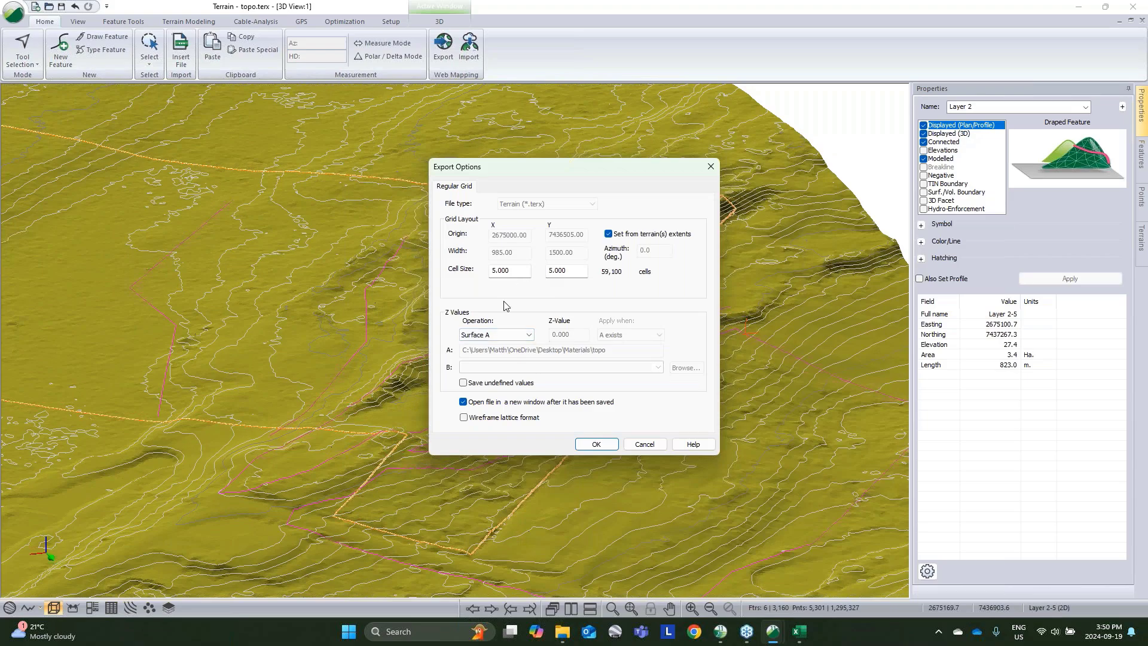
# Step: Set the grid's Z values to Difference (A-B), using Temp DTR.terx as surface B
pyautogui.click(524, 335)
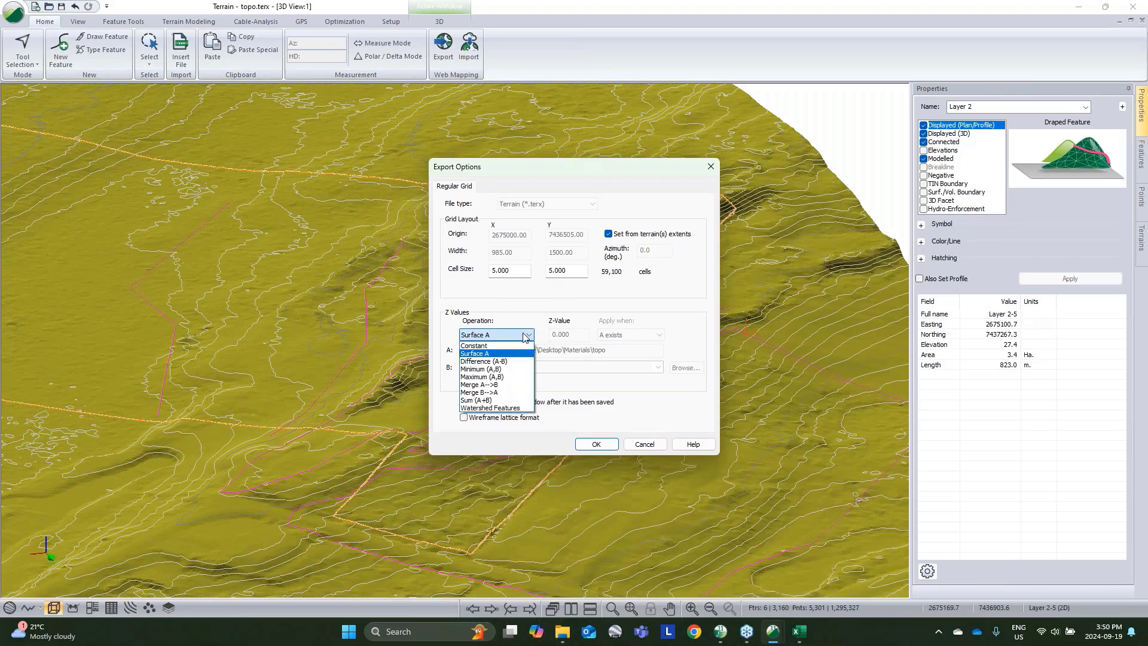
pyautogui.click(504, 362)
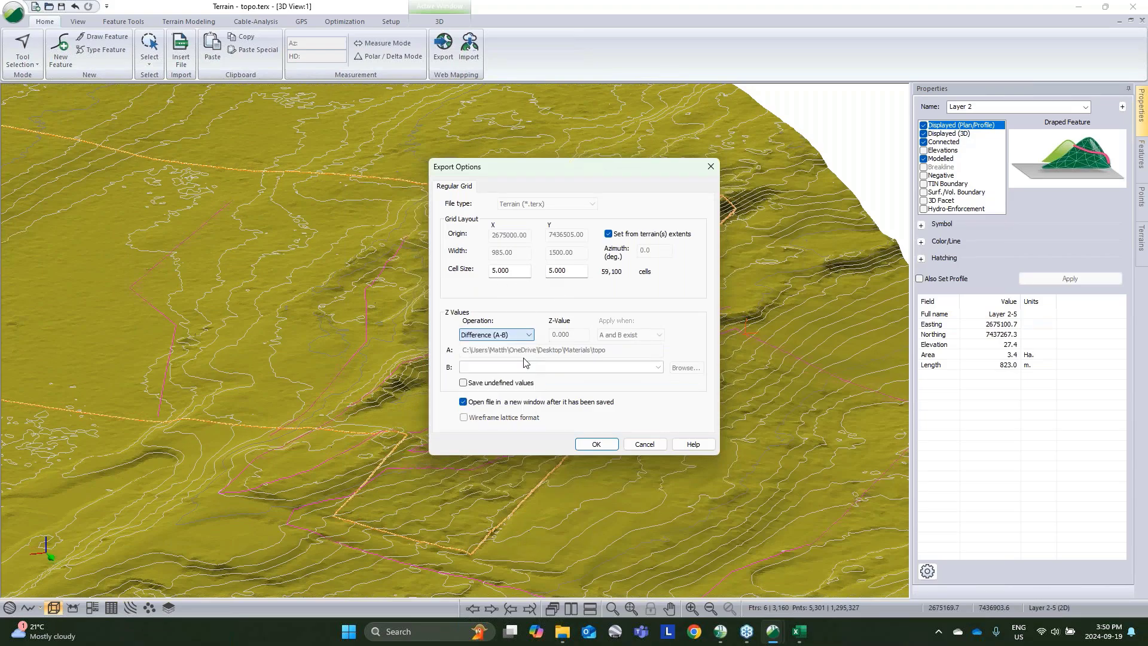
pyautogui.click(657, 367)
pyautogui.click(677, 369)
pyautogui.click(682, 367)
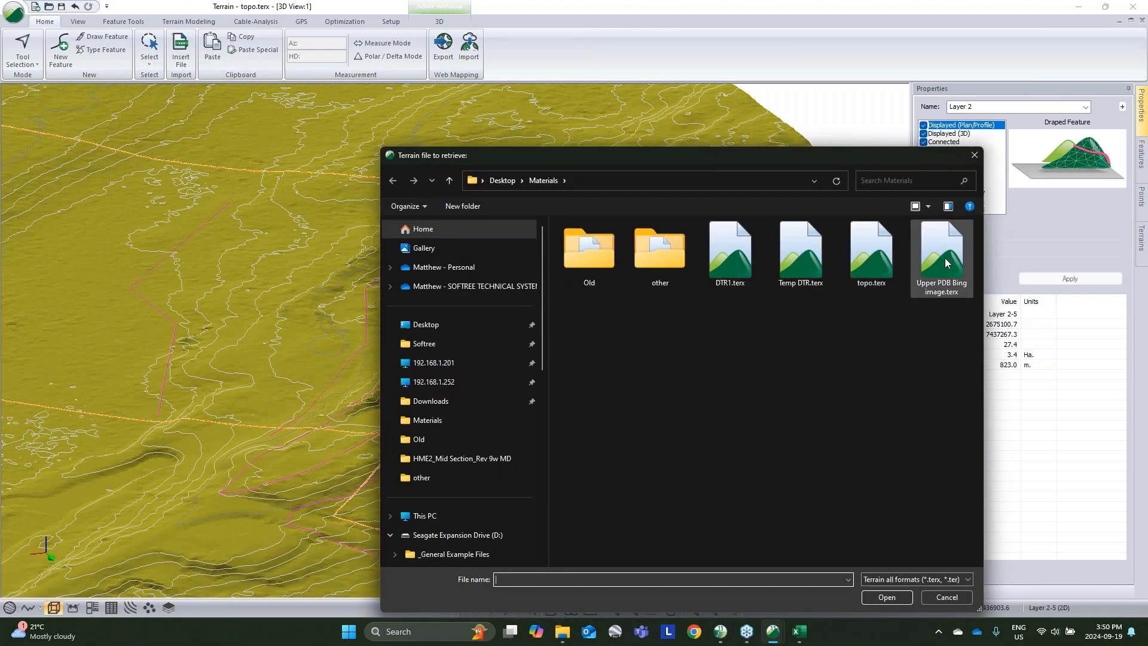
pyautogui.click(820, 264)
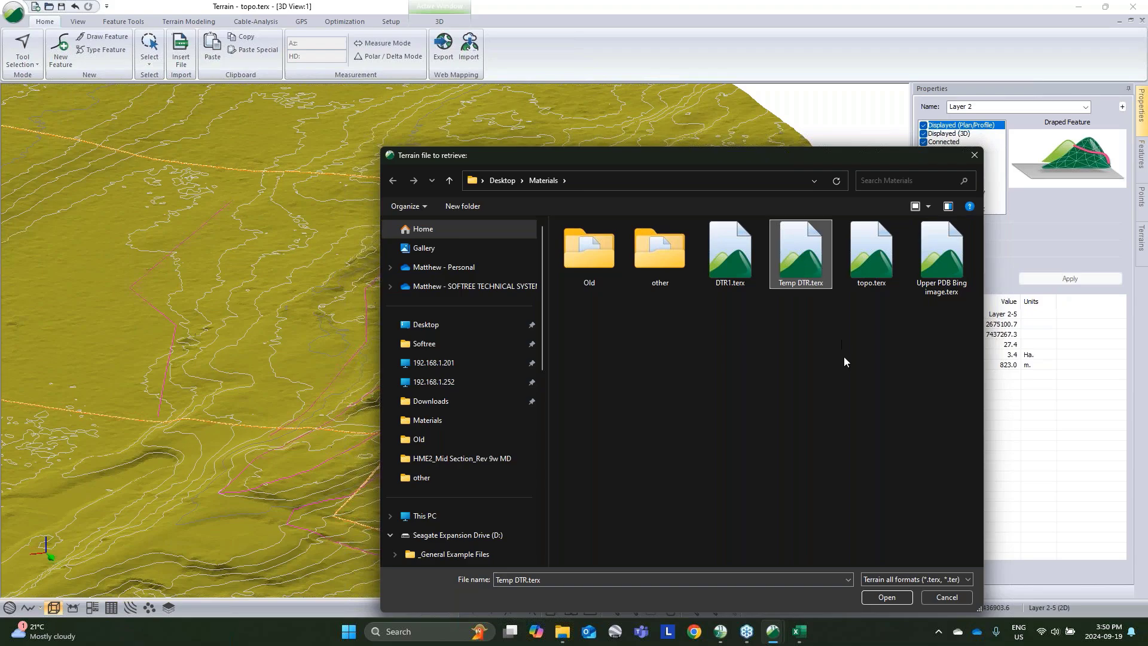
pyautogui.click(885, 597)
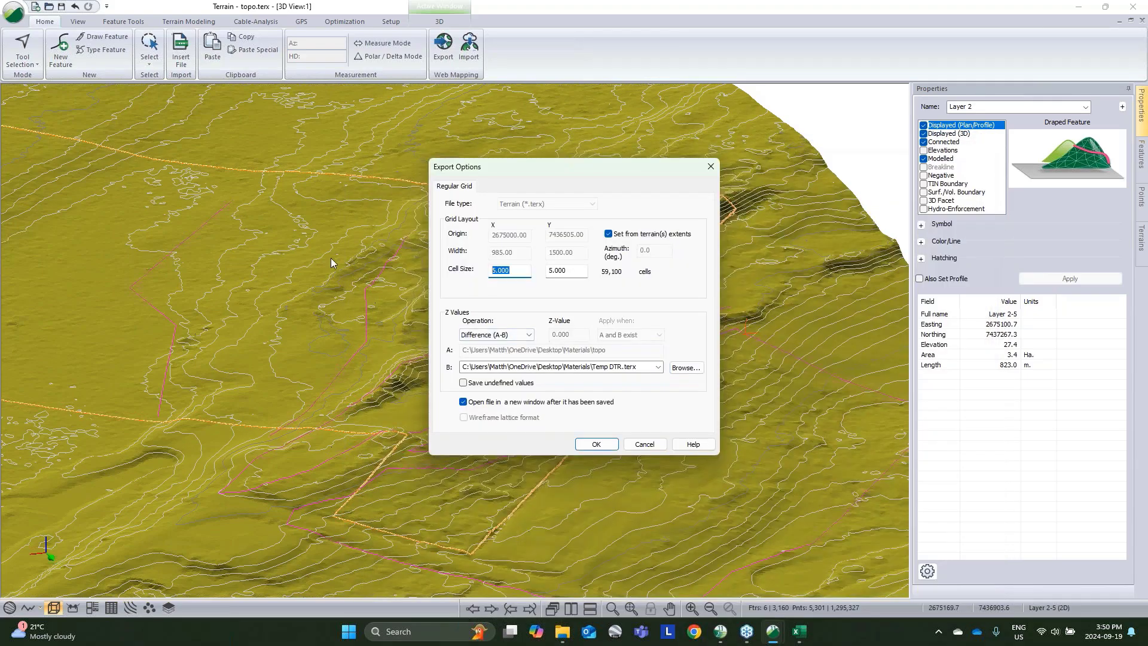
# Step: Set the grid cell size to 1 in both X and Y and run the export
pyautogui.write('1')
pyautogui.press('Tab')
pyautogui.write('1')
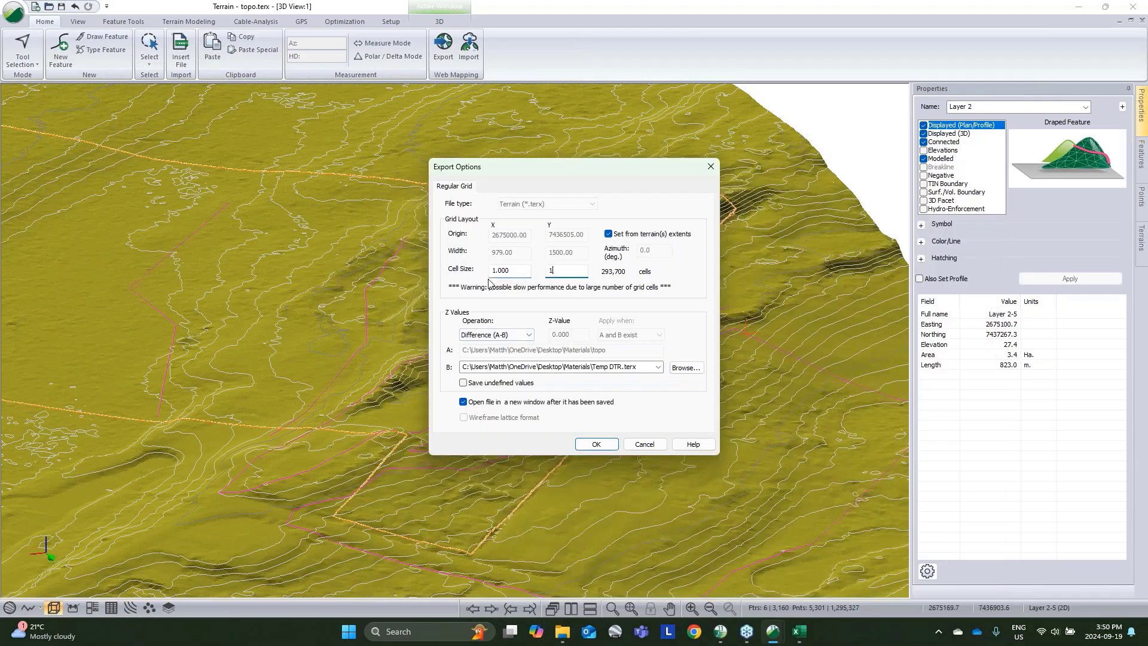
pyautogui.click(522, 272)
pyautogui.click(596, 444)
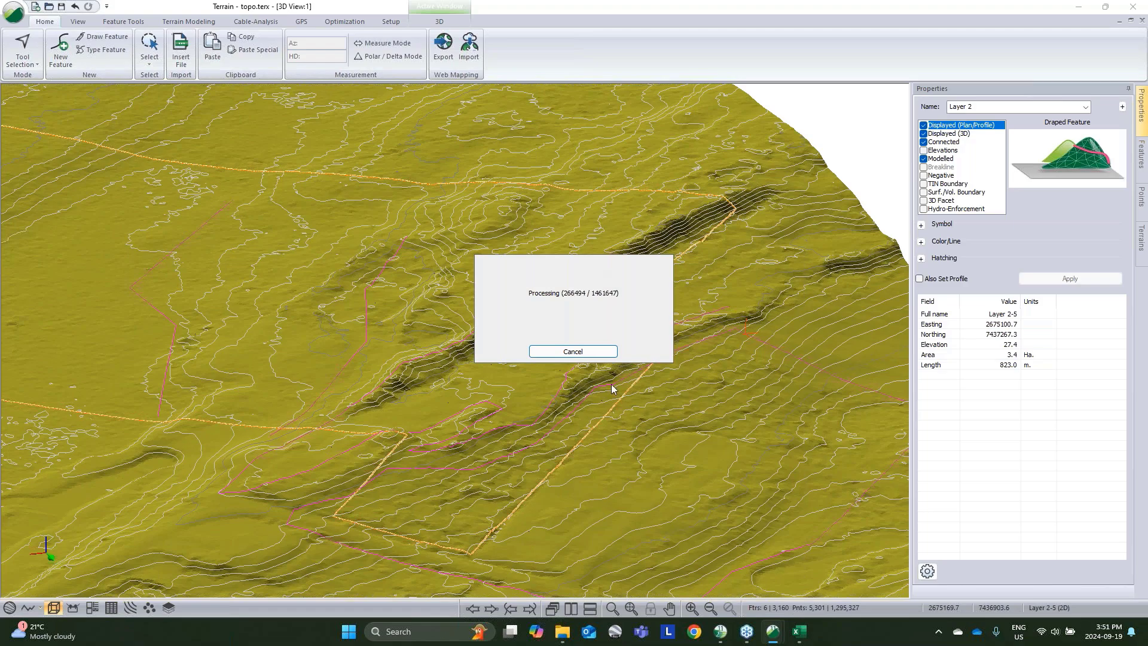
# Step: Open the exported dtr2.terx grid from the folder named other inside Materials
pyautogui.click(562, 631)
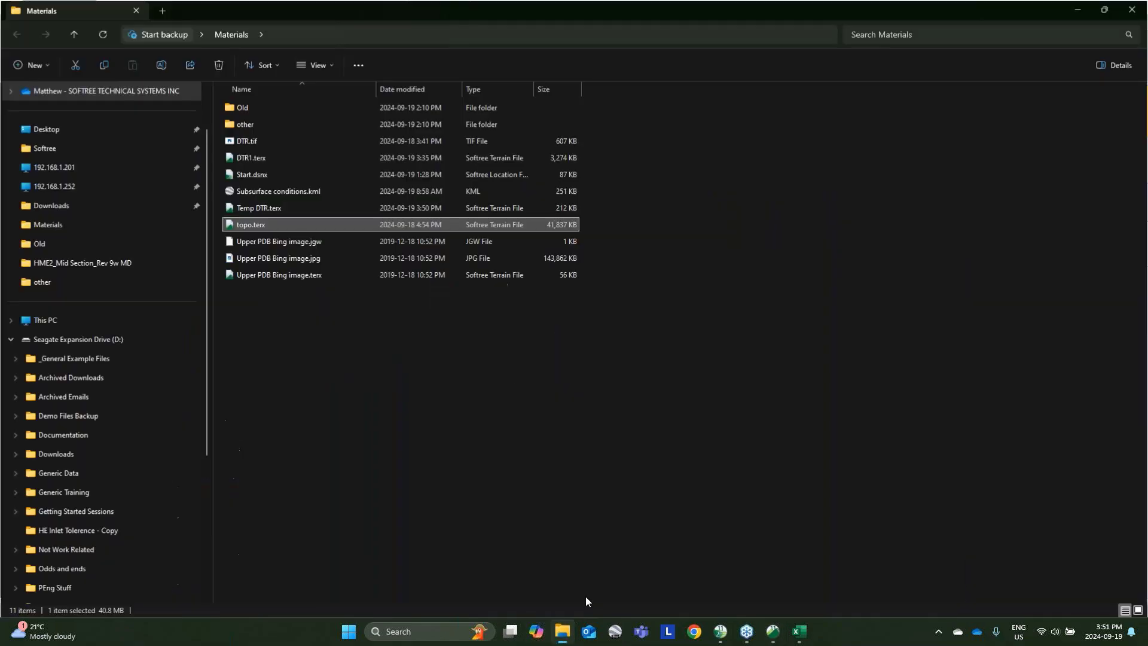
pyautogui.doubleClick(243, 120)
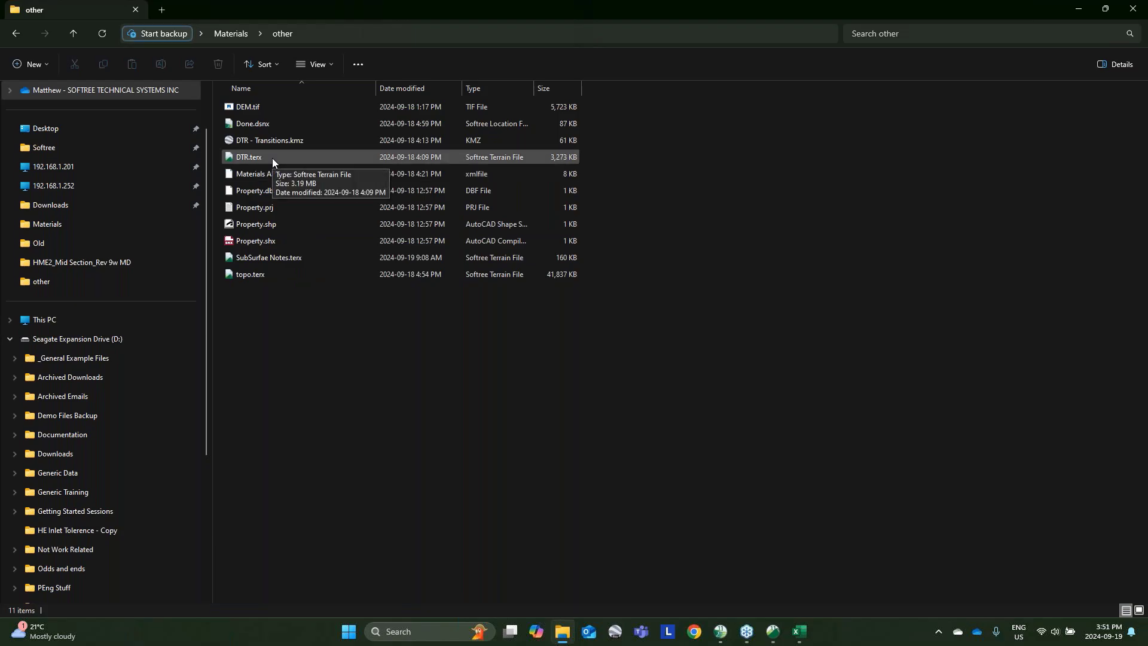
pyautogui.click(272, 159)
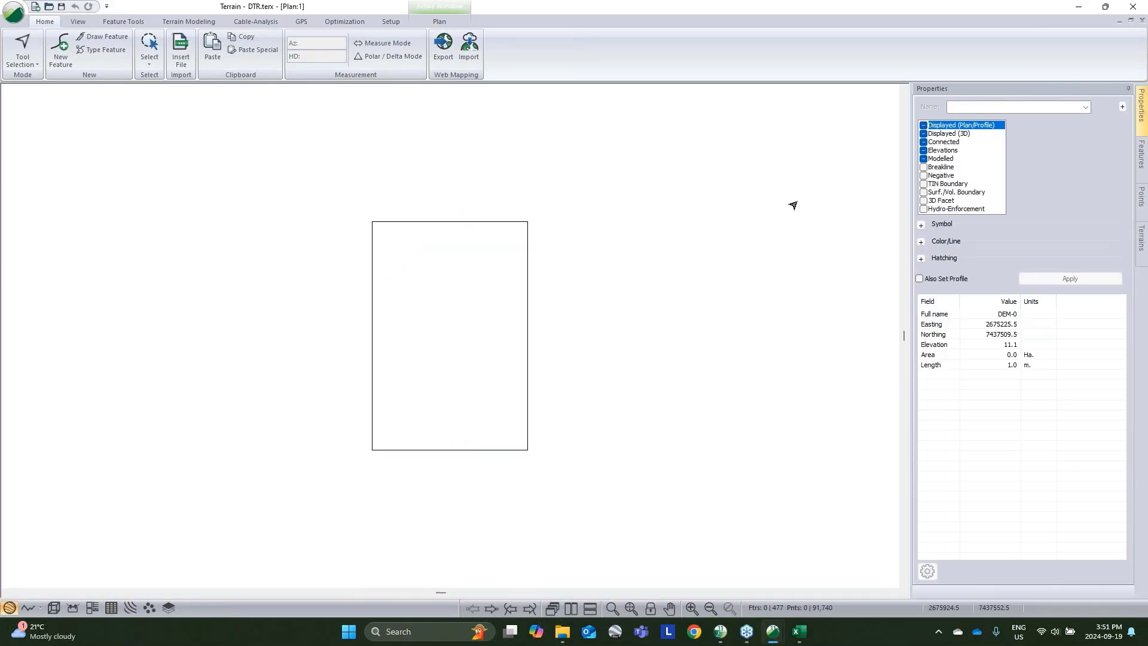
pyautogui.click(1136, 6)
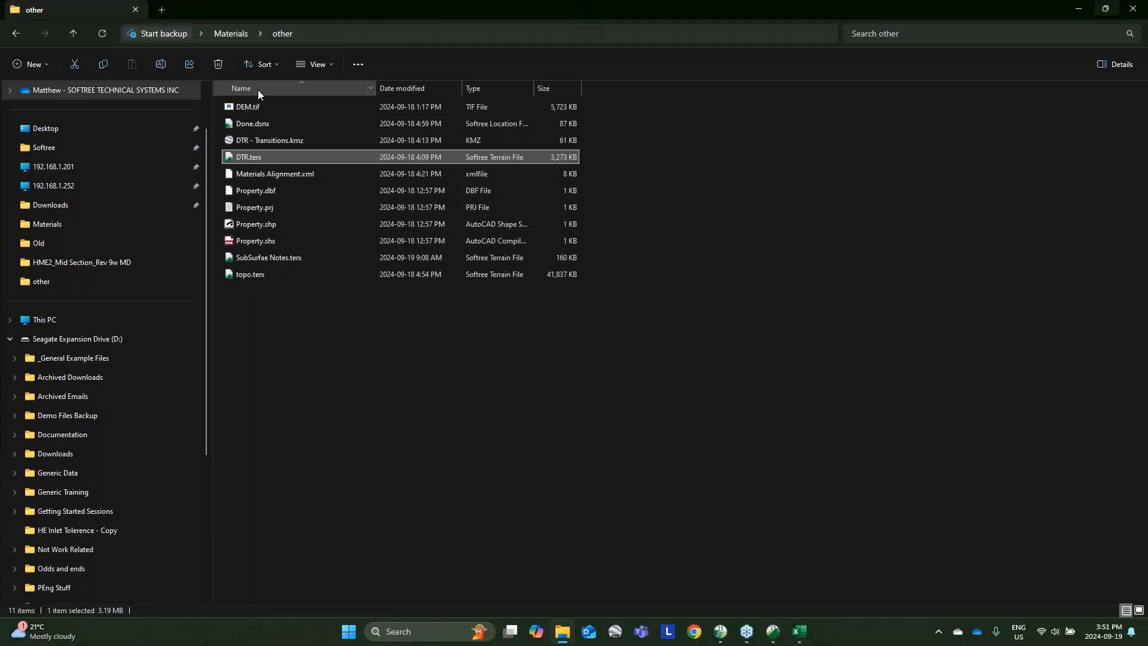
pyautogui.doubleClick(263, 156)
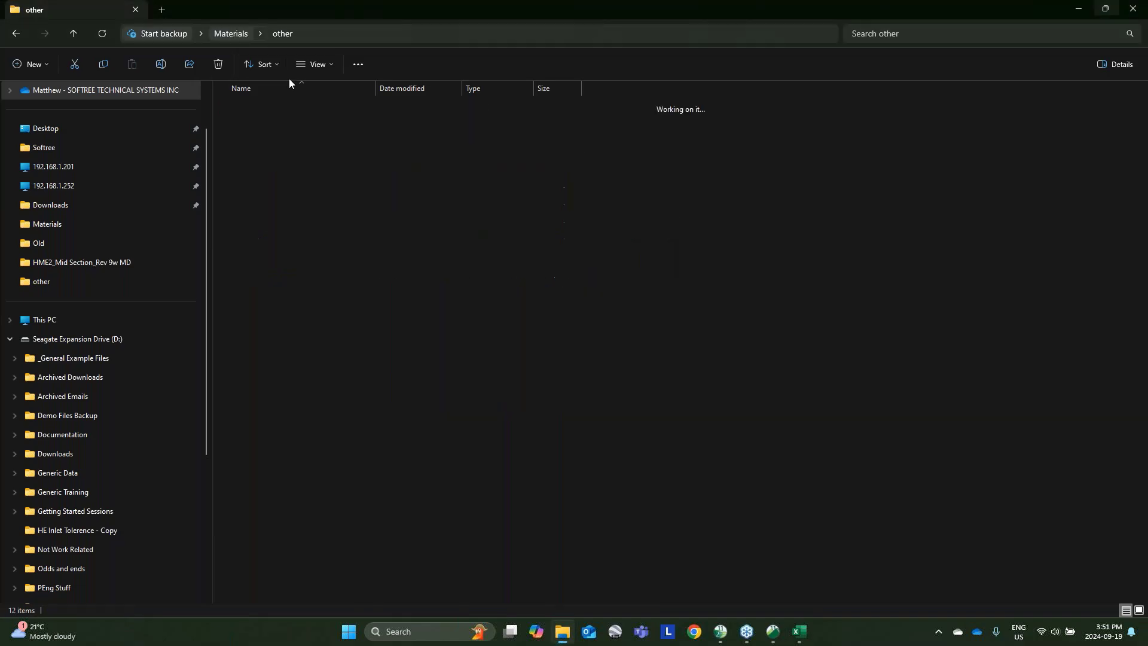
pyautogui.doubleClick(261, 106)
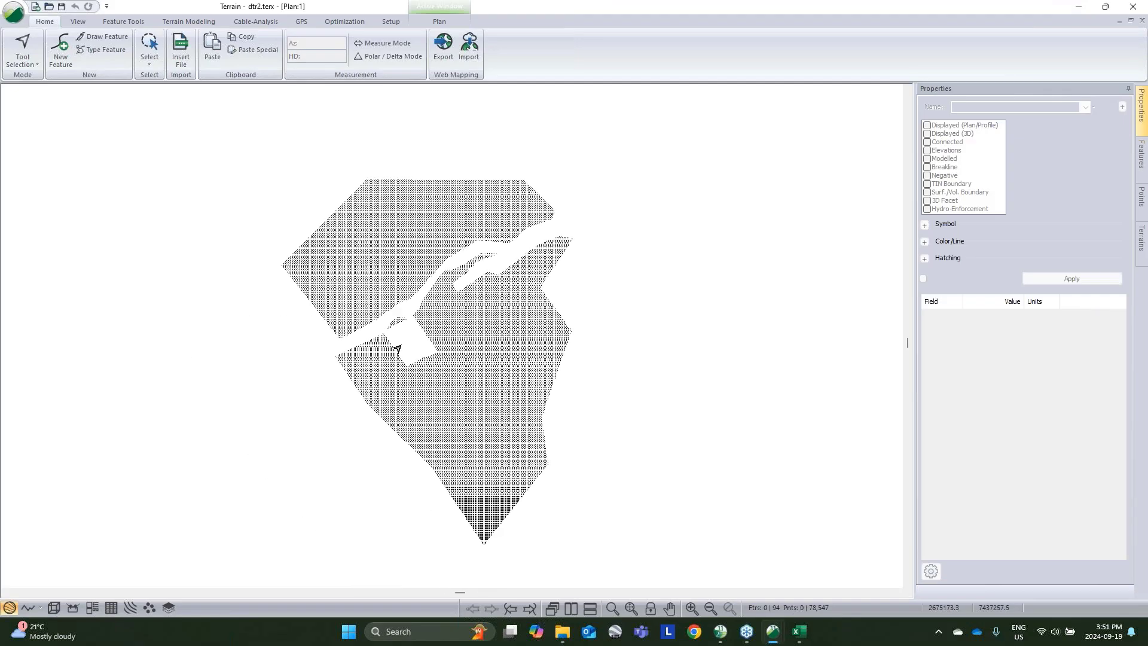
# Step: Show the dtr2 grid in 3D and generate its TIN with major and minor contours turned off
pyautogui.scroll(5, 398, 345)
pyautogui.scroll(-3, 441, 360)
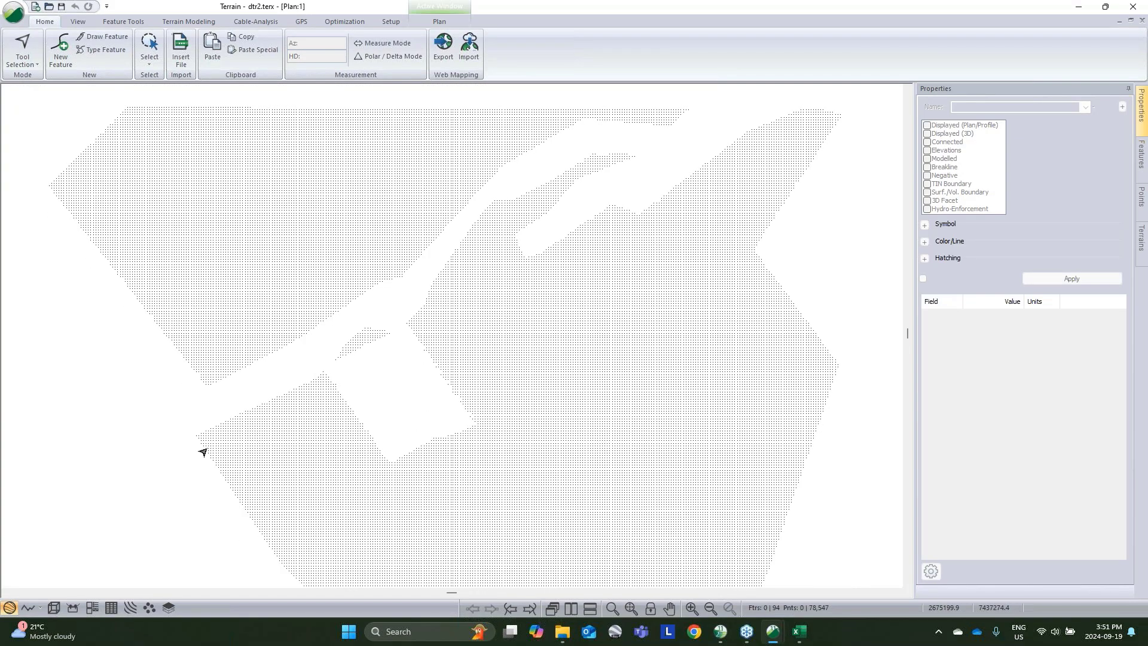
pyautogui.click(50, 610)
pyautogui.moveTo(471, 389); pyautogui.dragTo(418, 239)
pyautogui.click(188, 21)
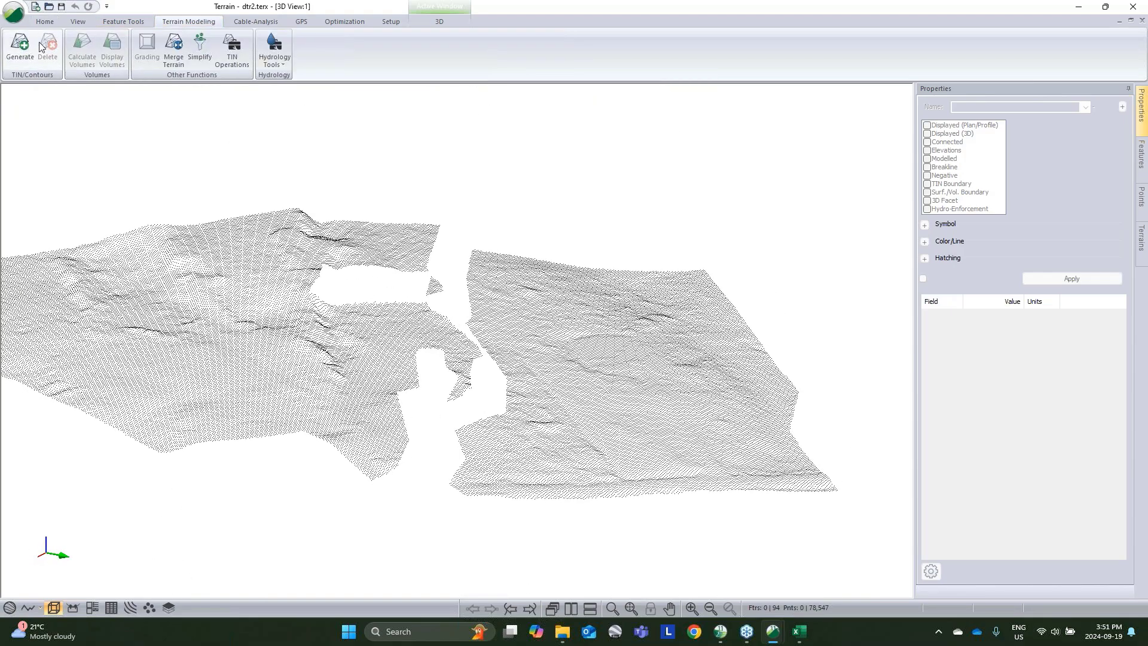
pyautogui.click(36, 48)
pyautogui.click(484, 292)
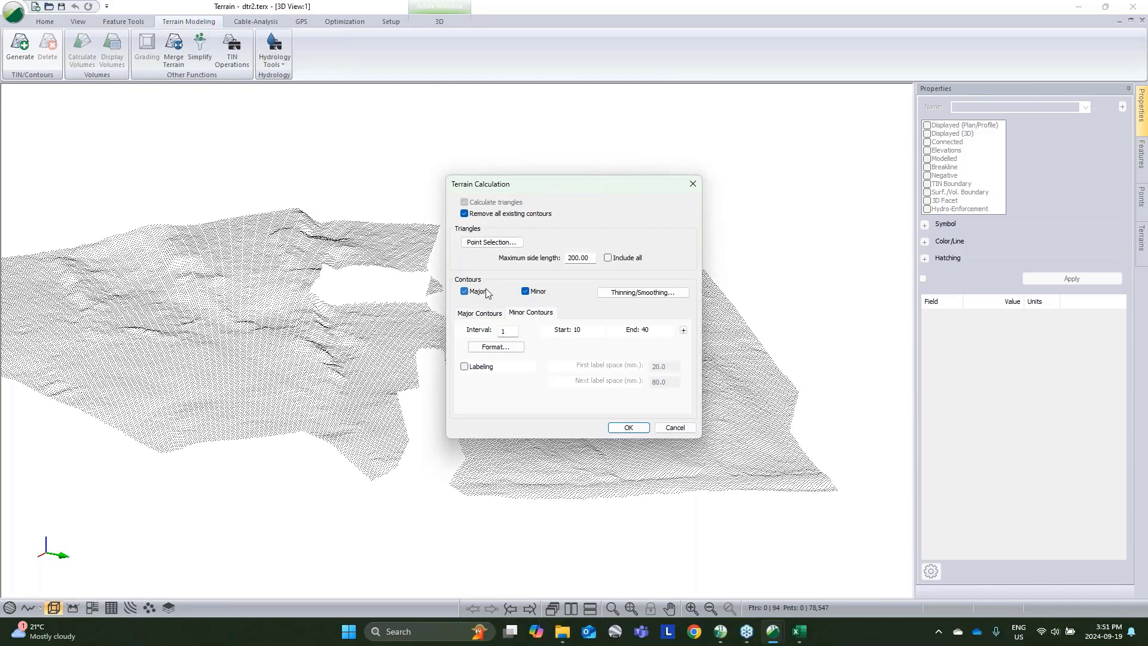
pyautogui.click(464, 291)
pyautogui.click(526, 291)
pyautogui.click(629, 428)
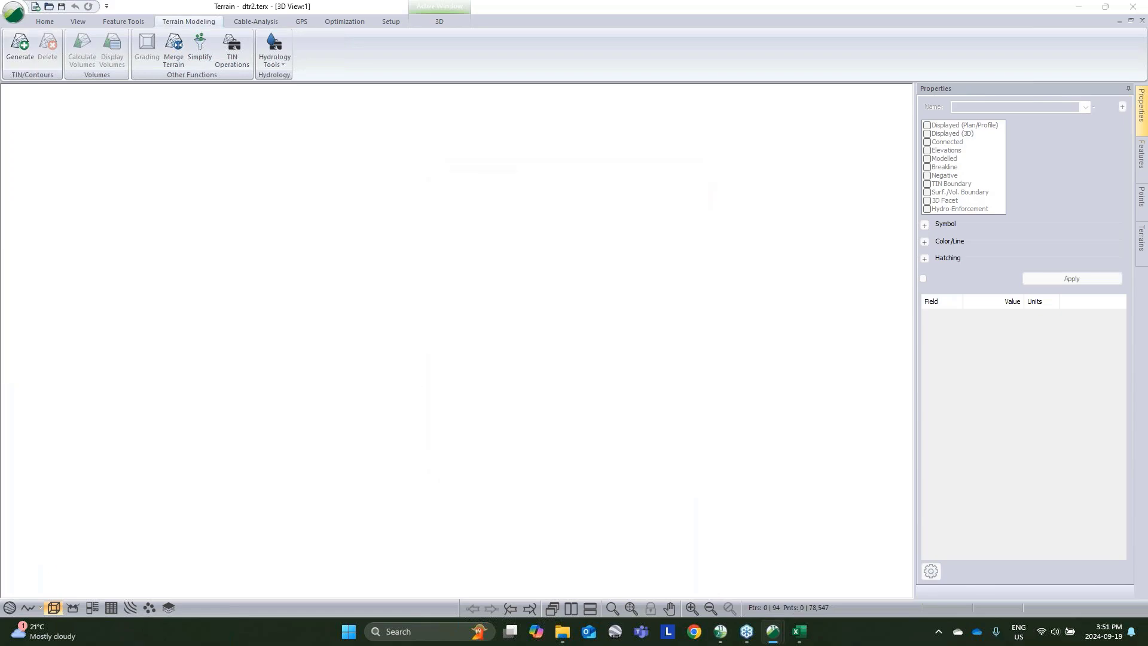
# Step: Examine the generated dtr2 surface in 3D from several angles, including the areas between the condition boundaries
pyautogui.moveTo(605, 410); pyautogui.dragTo(545, 310)
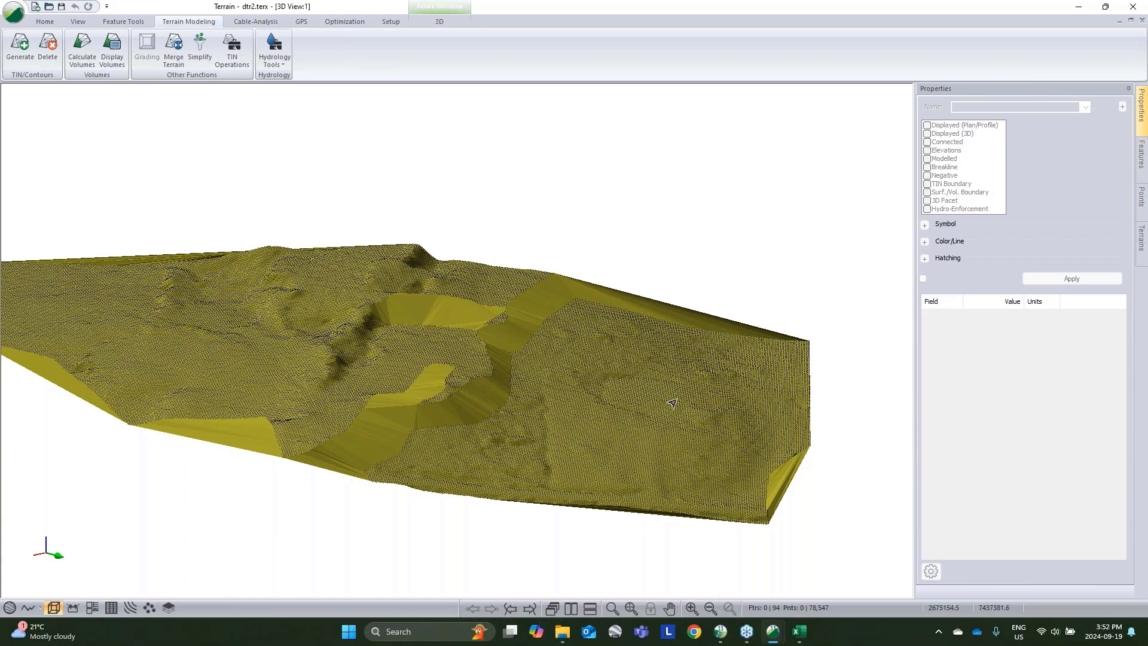
pyautogui.moveTo(615, 450); pyautogui.dragTo(653, 448, button='middle')
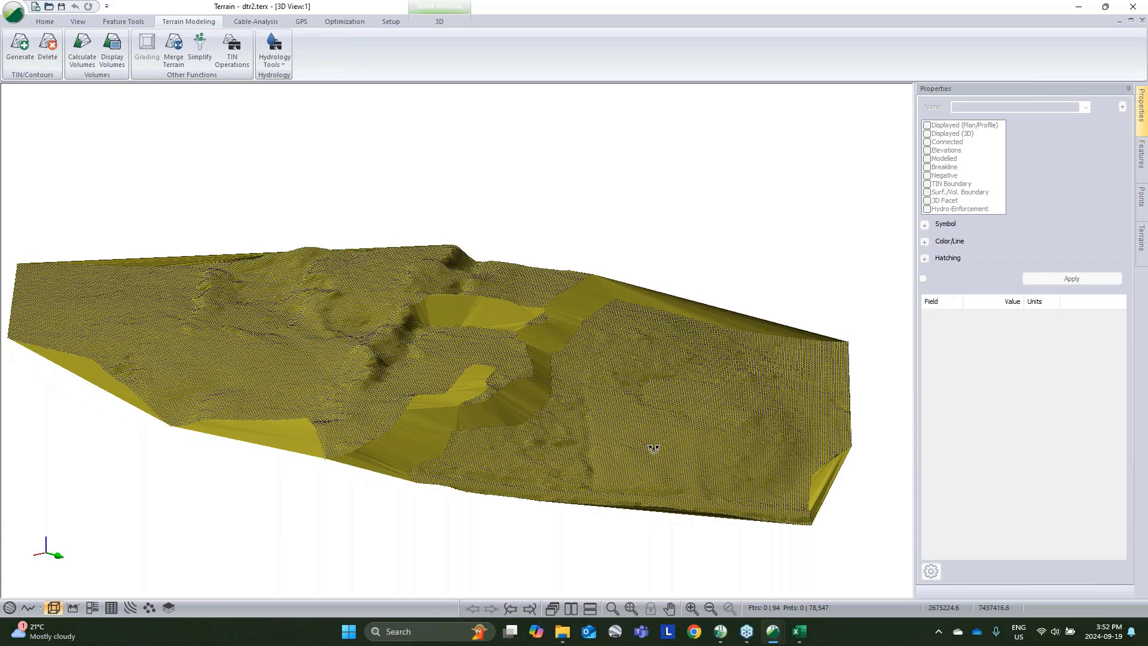
pyautogui.moveTo(654, 448); pyautogui.dragTo(658, 456)
pyautogui.moveTo(538, 341); pyautogui.dragTo(476, 333)
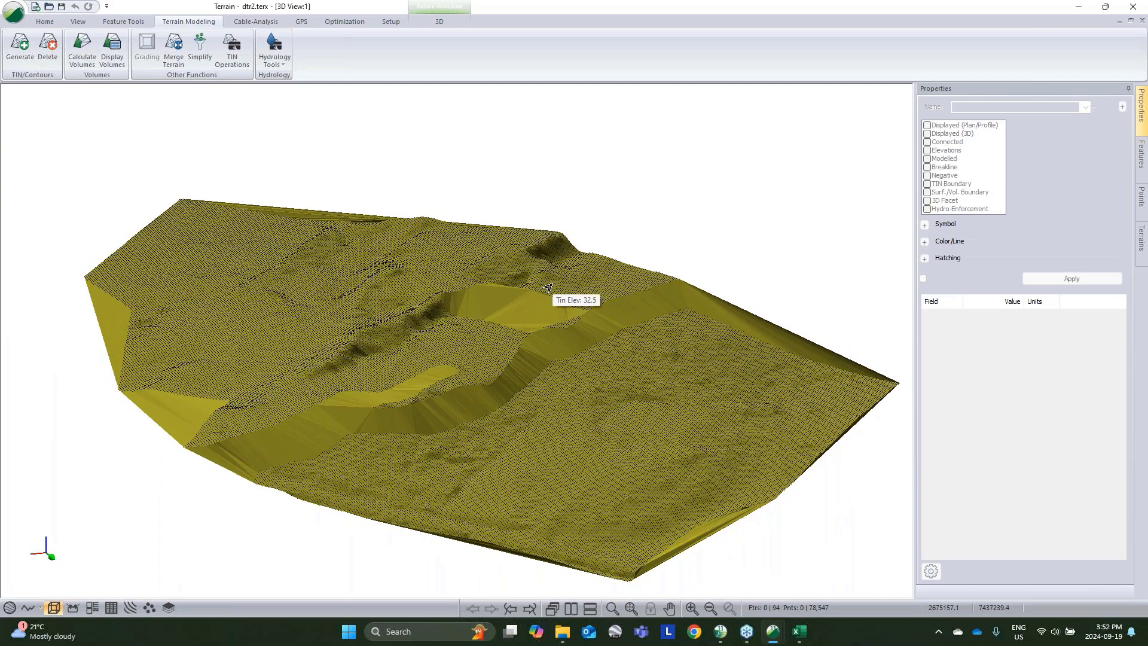
pyautogui.moveTo(488, 332); pyautogui.dragTo(513, 321, button='middle')
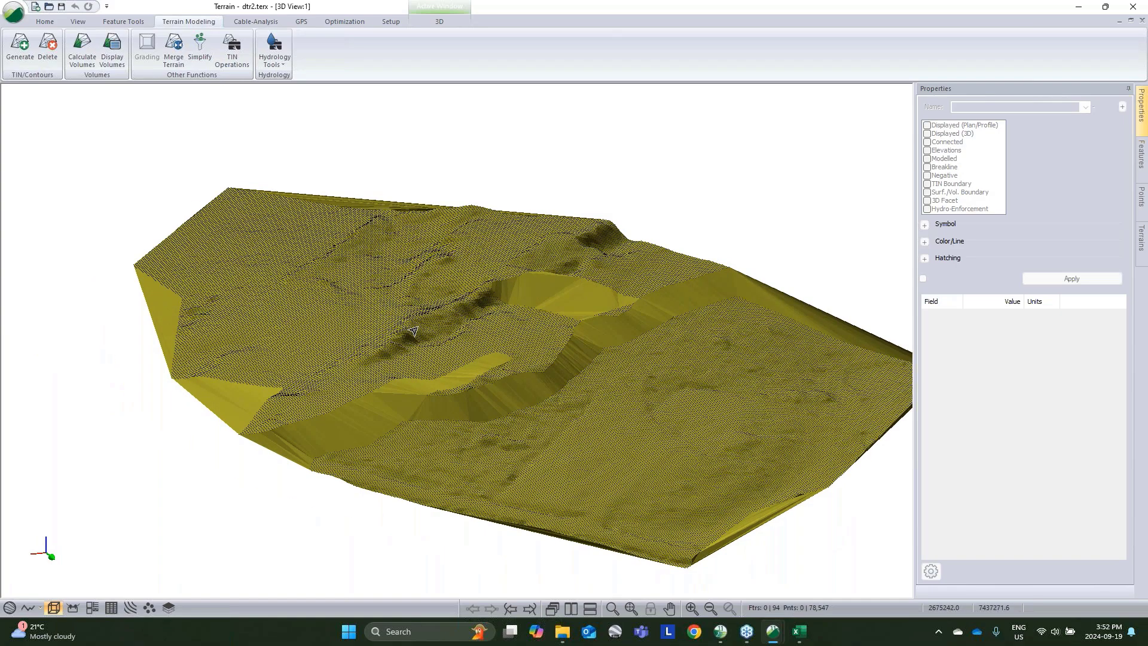
# Step: Switch to the Location design Start.dsnx and restore the maximized profile so all view windows show
pyautogui.moveTo(771, 635)
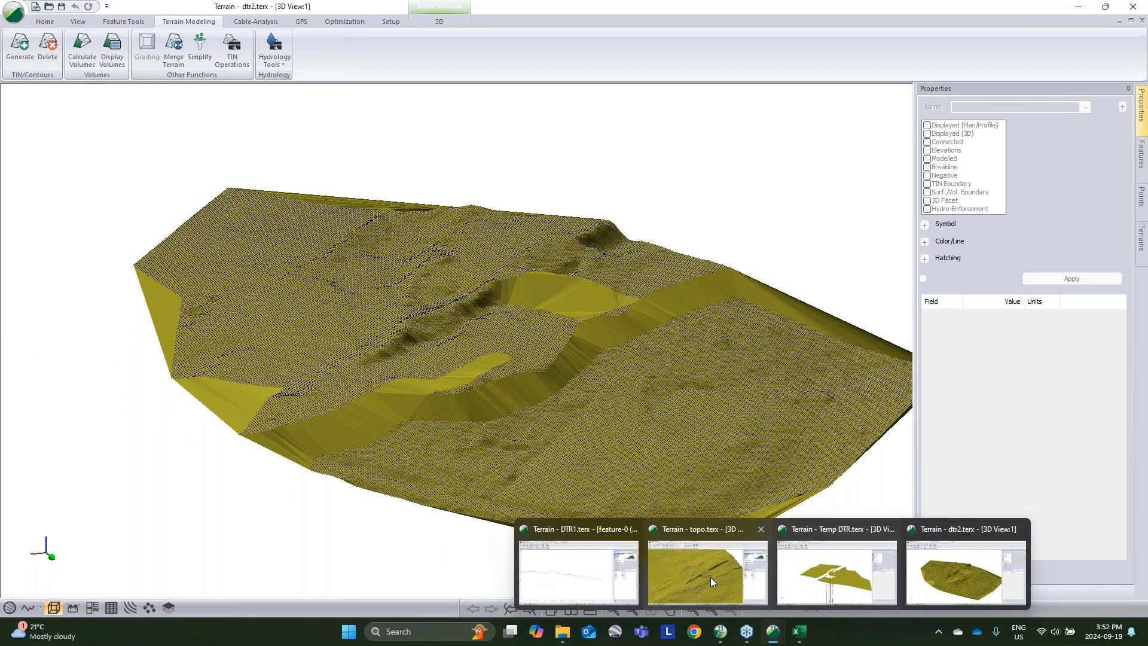
pyautogui.moveTo(713, 577)
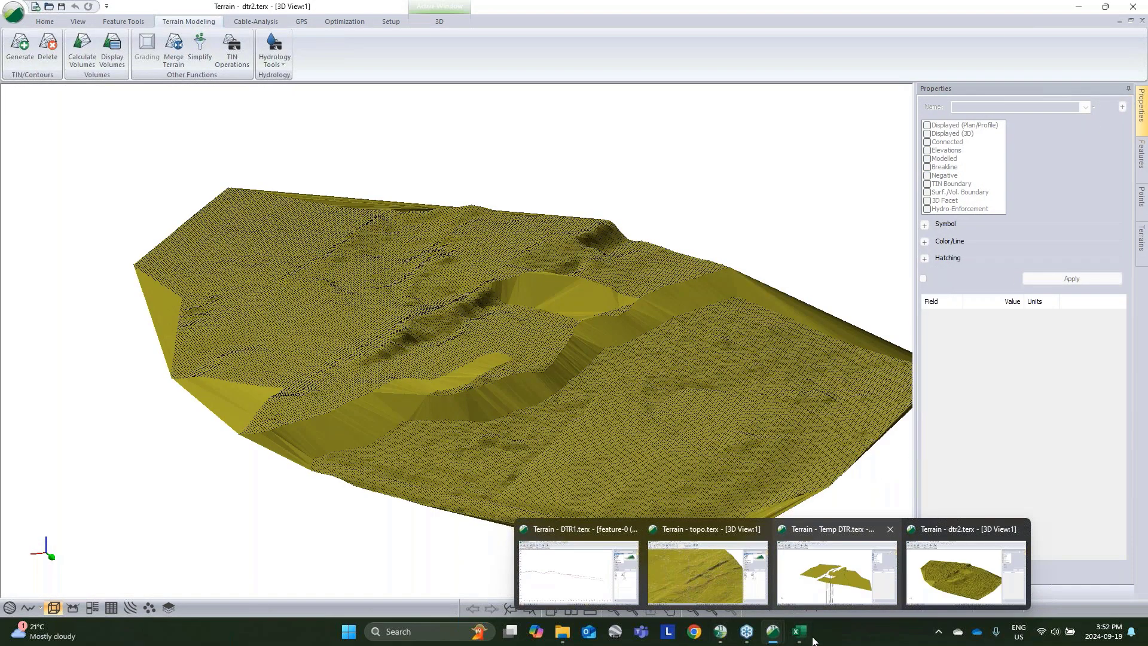
pyautogui.moveTo(720, 631)
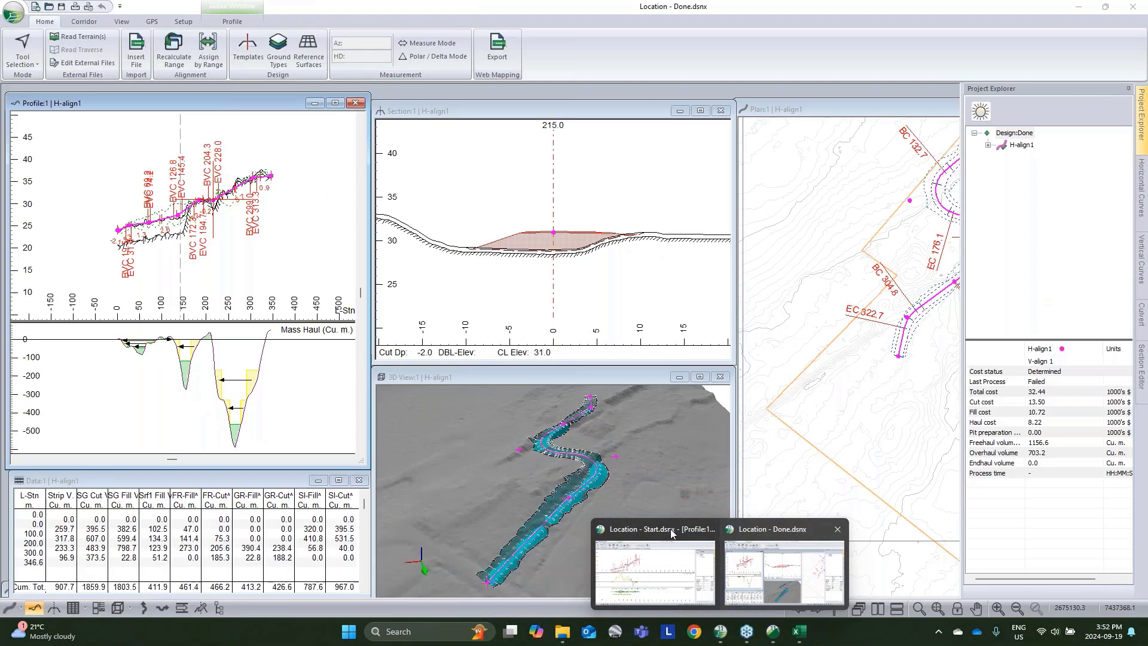
pyautogui.click(669, 528)
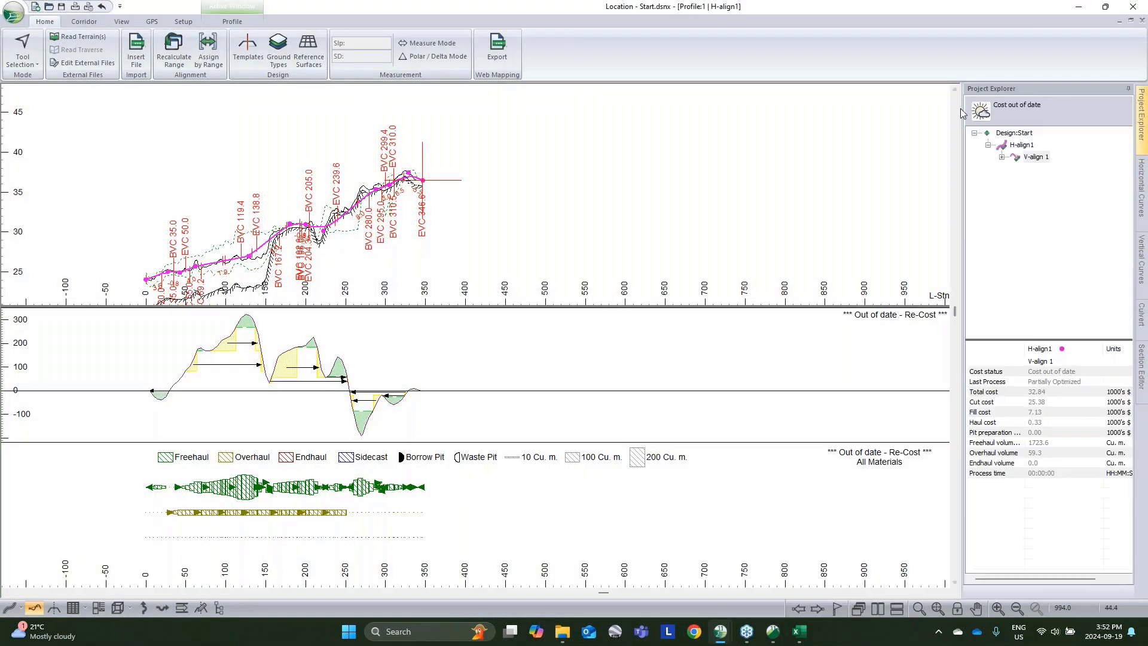
pyautogui.click(1129, 19)
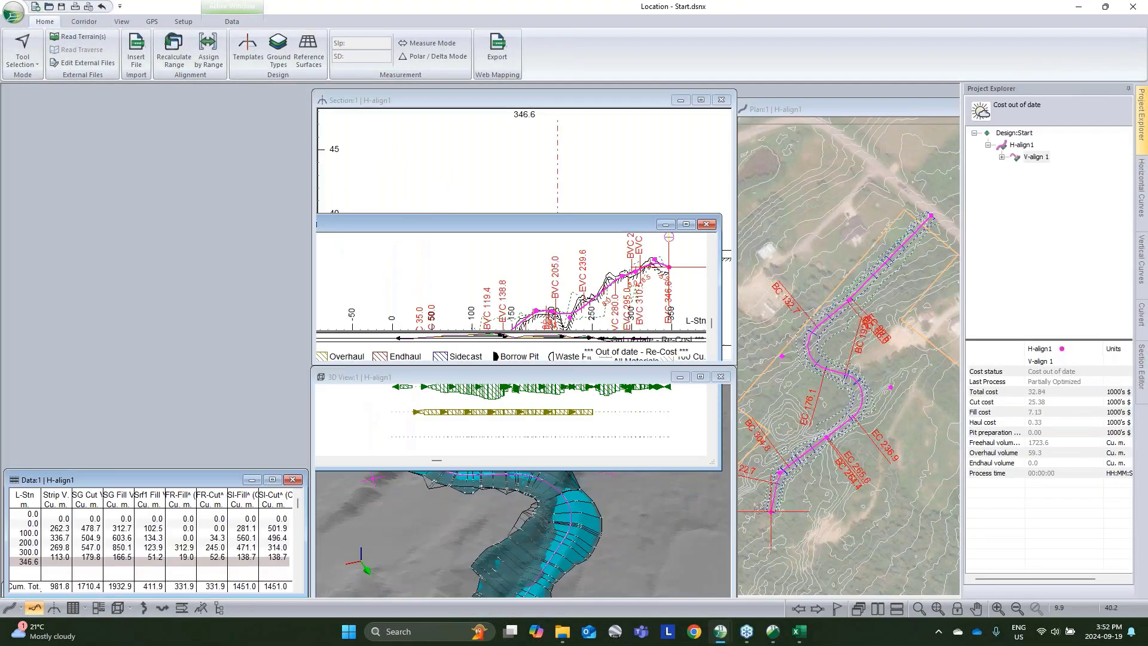
# Step: Make station 105.0 current on the alignment and examine the ground and subsurface lines in its cross-section
pyautogui.click(634, 323)
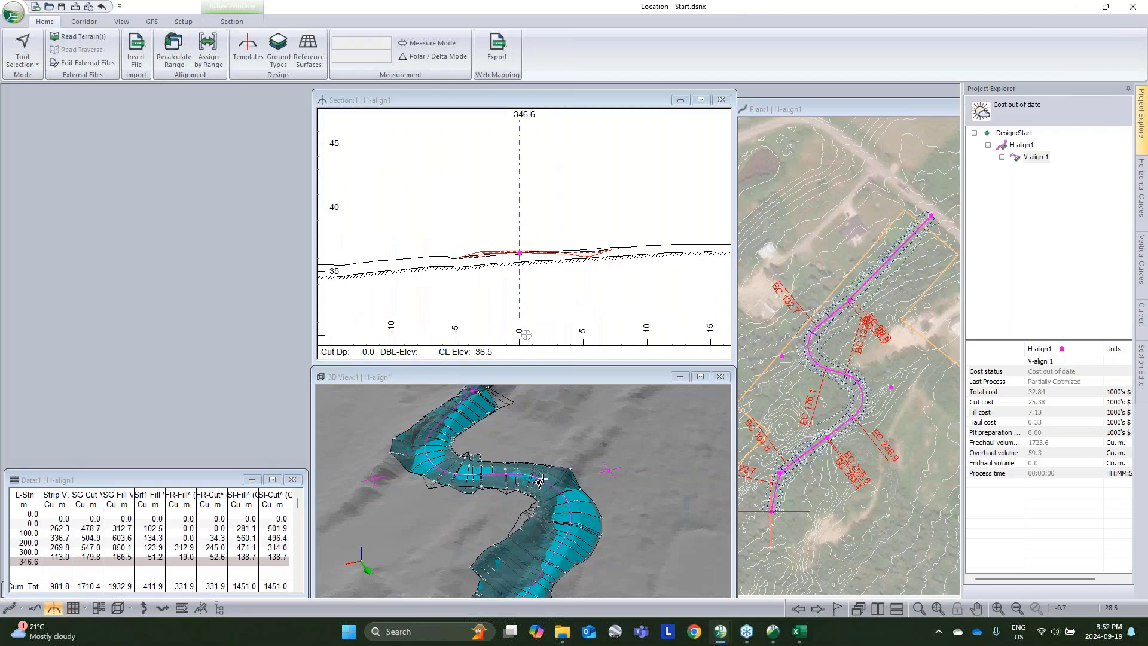
pyautogui.click(556, 517)
pyautogui.click(843, 305)
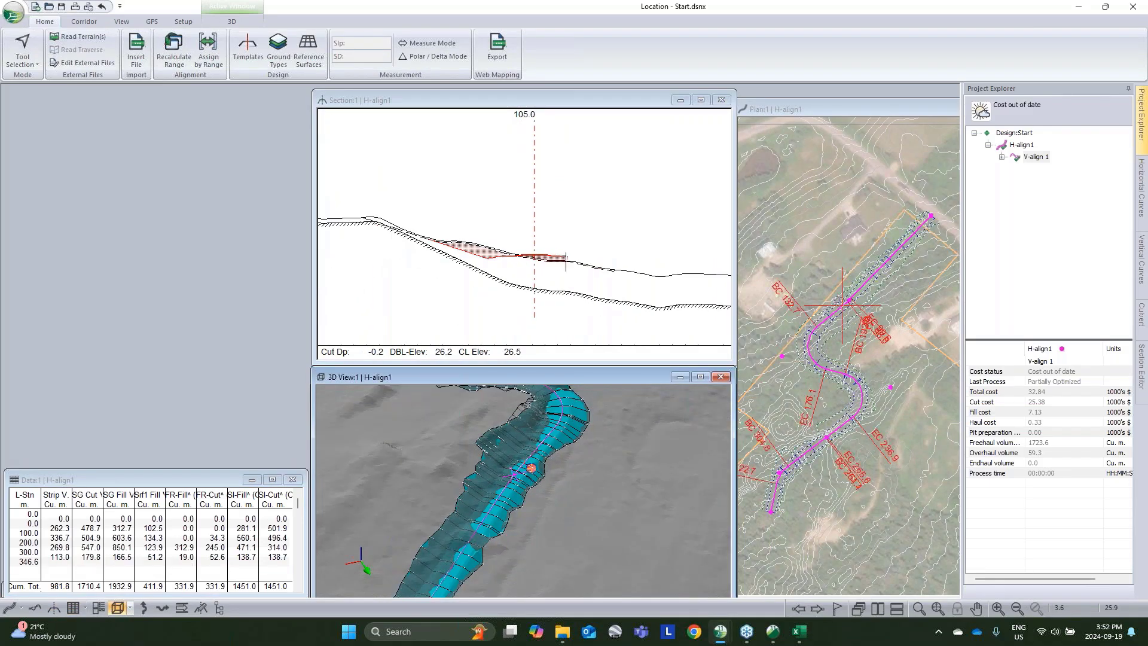
pyautogui.moveTo(371, 223); pyautogui.dragTo(479, 216, button='middle')
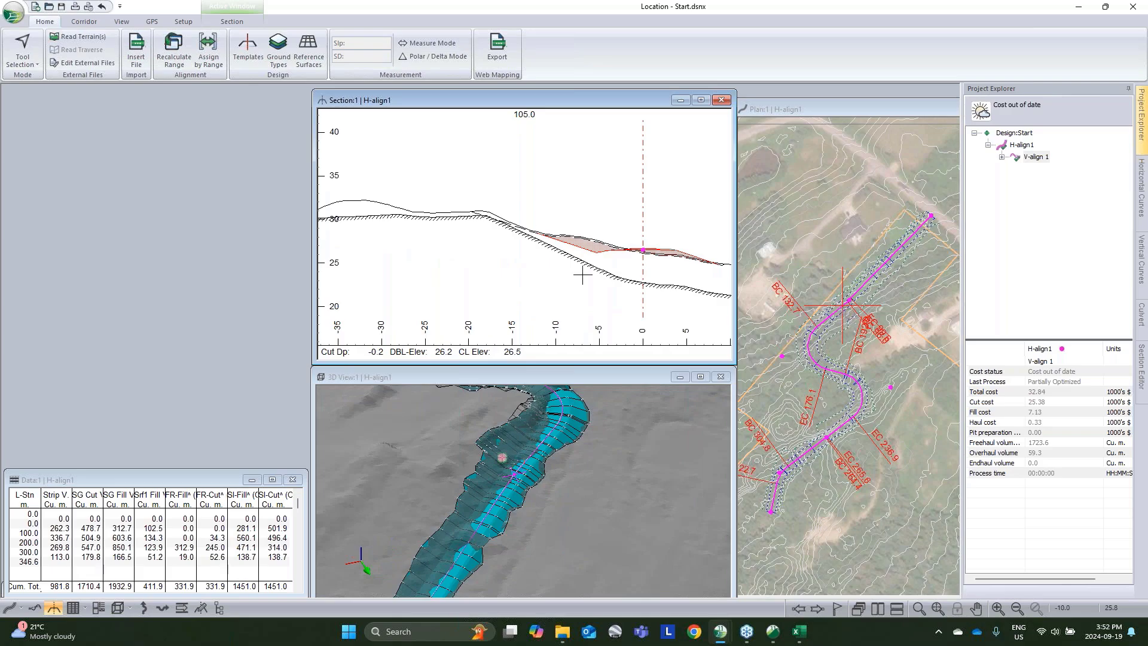